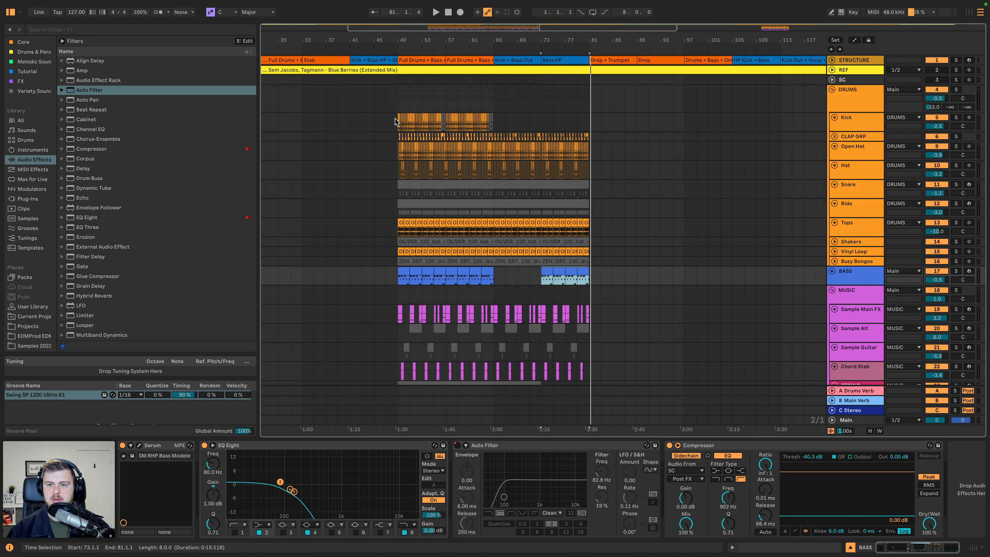
Copy bars 49 to 57 of all tracks from Kick down to STRING and paste them at bar 81.
{"action": "left_click", "coordinate": [395, 119]}
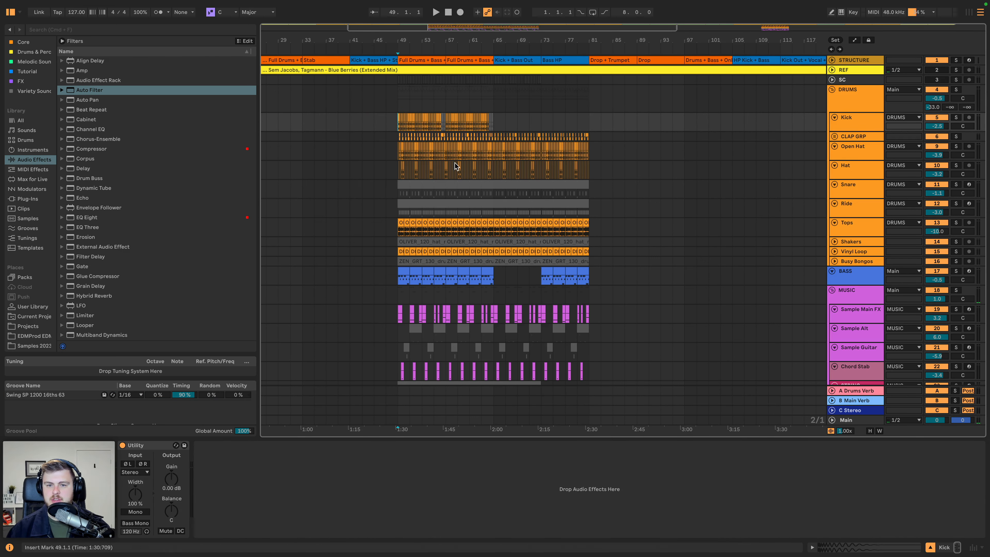
{"action": "scroll", "coordinate": [454, 166], "scroll_direction": "down", "scroll_amount": 3}
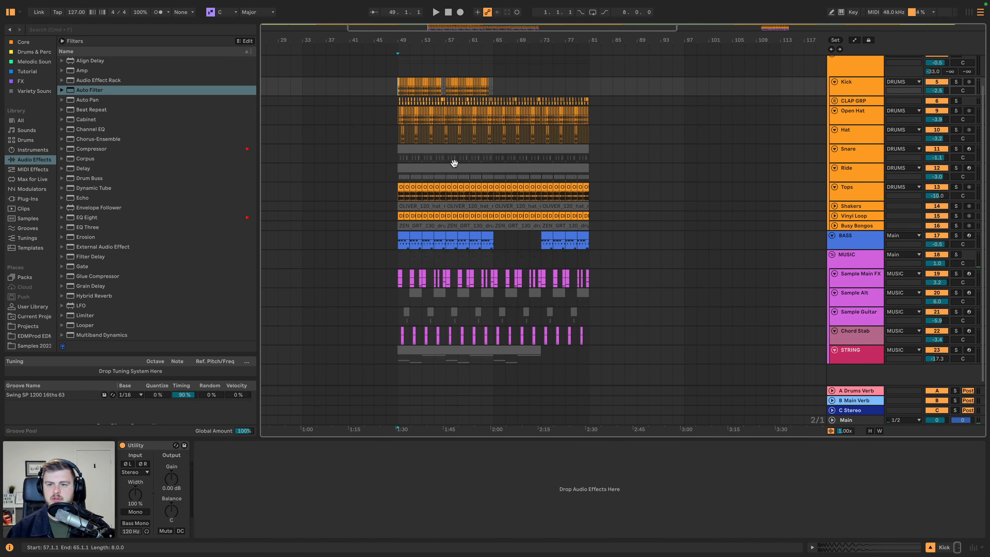
{"action": "left_click", "coordinate": [450, 357], "text": "shift"}
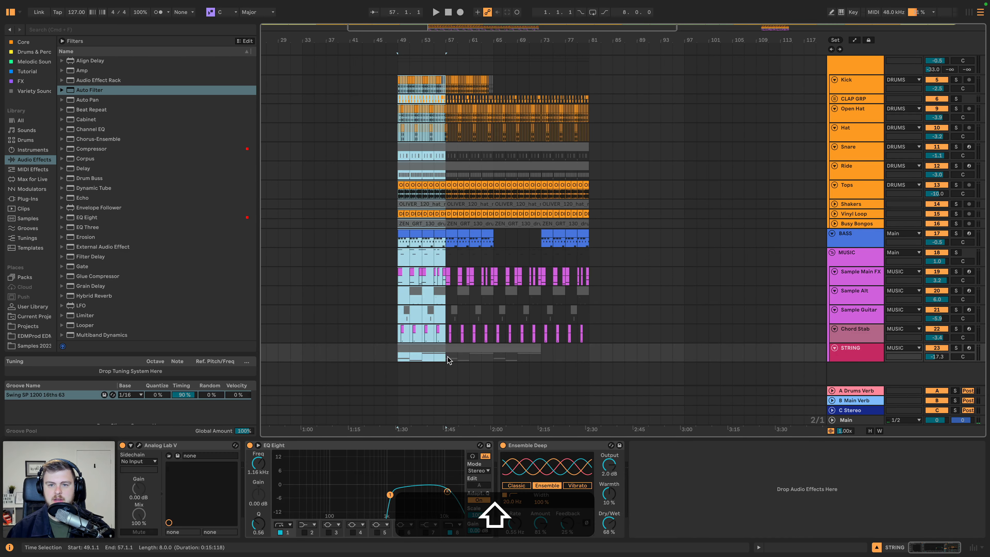
{"action": "key", "text": "shift+super+c"}
{"action": "key", "text": "super+c"}
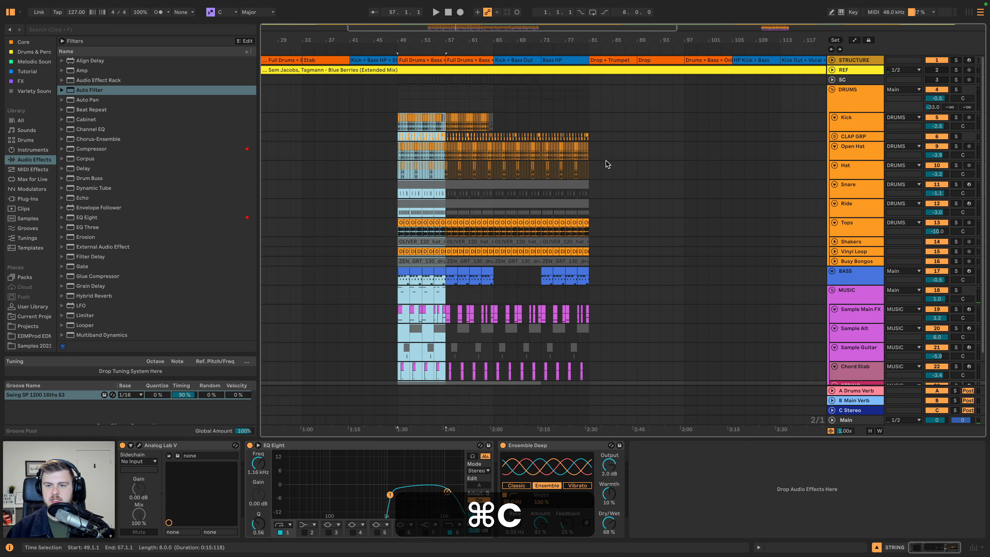
{"action": "left_click", "coordinate": [590, 122]}
{"action": "key", "text": "super+v"}
{"action": "scroll", "coordinate": [619, 174], "scroll_direction": "down", "scroll_amount": 2}
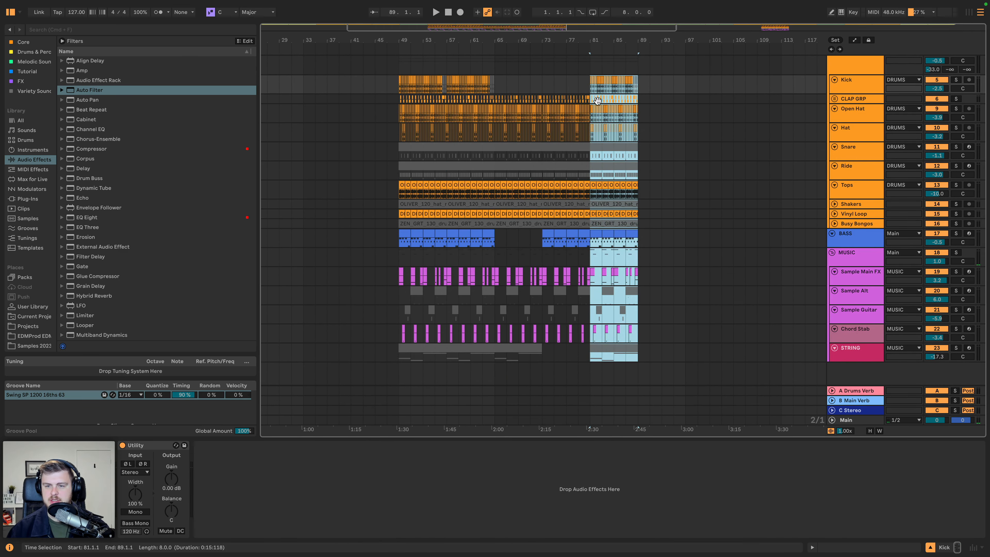
Activate the Shakers clips at bars 73 and 81 and the Sample Guitar clips within bars 81 to 89, listening during playback.
{"action": "mouse_move", "coordinate": [606, 40]}
{"action": "left_mouse_down"}
{"action": "mouse_move", "coordinate": [606, 55]}
{"action": "mouse_move", "coordinate": [604, 37]}
{"action": "left_mouse_up"}
{"action": "scroll", "coordinate": [605, 174], "scroll_direction": "up", "scroll_amount": 2}
{"action": "left_click", "coordinate": [614, 242]}
{"action": "key", "text": "0"}
{"action": "key", "text": "space"}
{"action": "left_click", "coordinate": [465, 242]}
{"action": "key", "text": "0"}
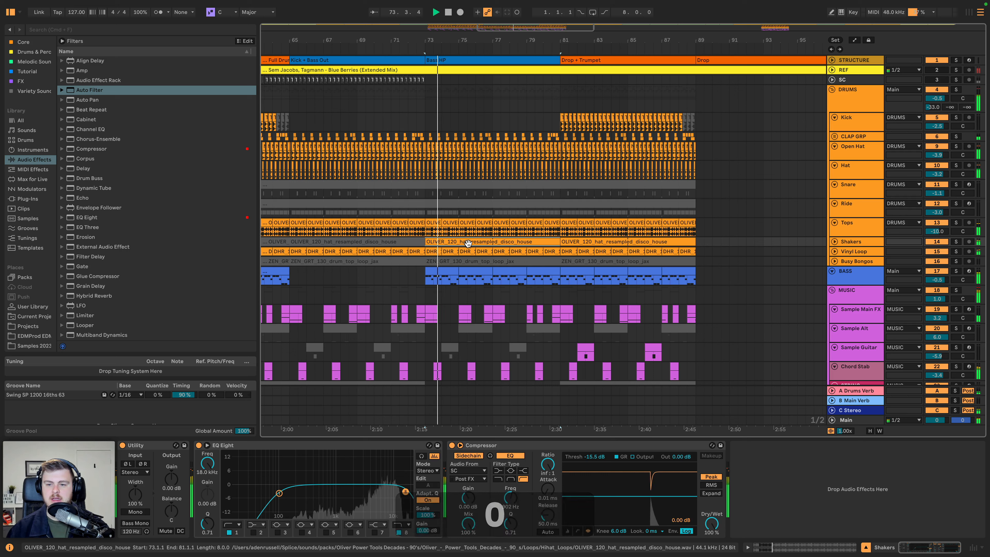
{"action": "key", "text": "space"}
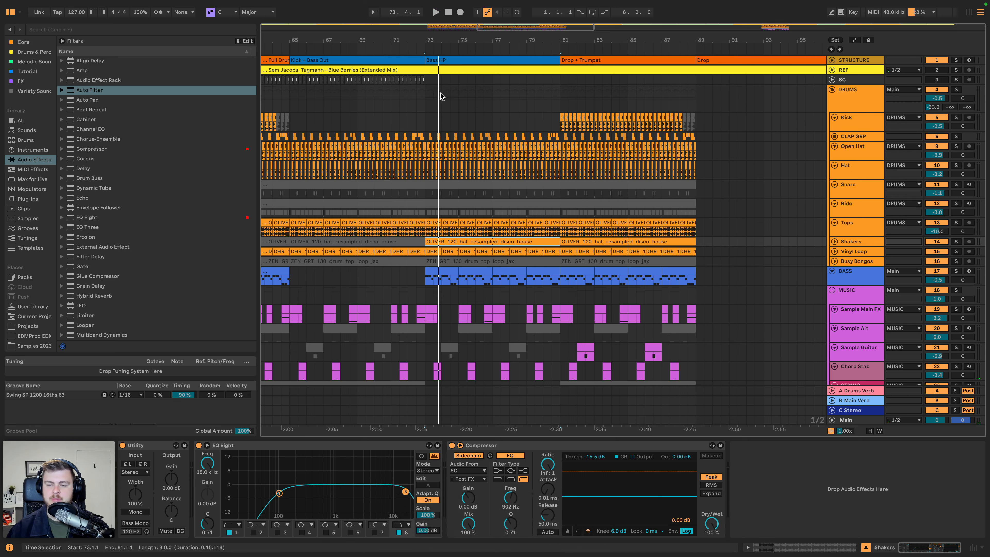
Play back the transition from the Bass HP section into the Drop + Trumpet section.
{"action": "left_click", "coordinate": [549, 49]}
{"action": "scroll", "coordinate": [597, 289], "scroll_direction": "down", "scroll_amount": 2}
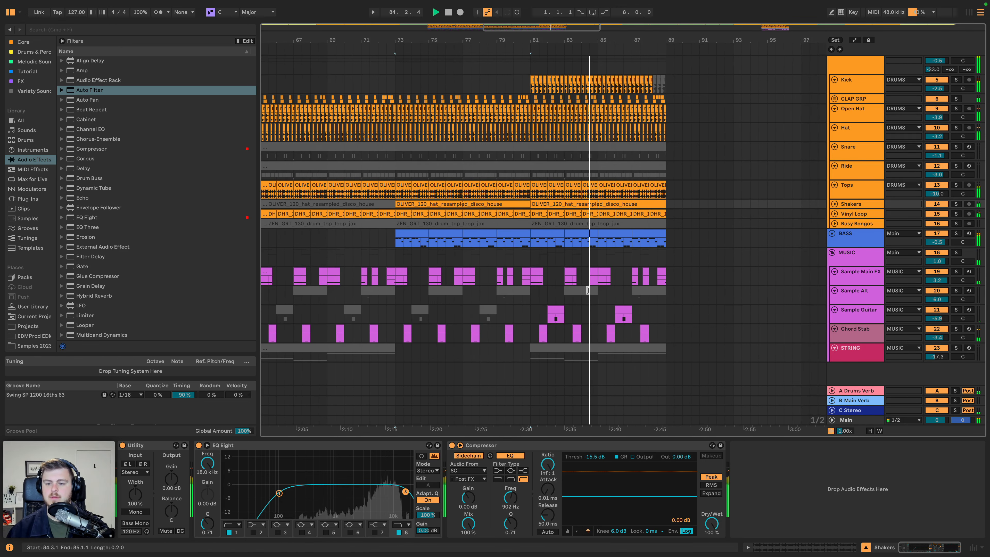
{"action": "key", "text": "space"}
Duplicate the SC track's pattern so it covers bars 81 to 89, and play back the start of the drop.
{"action": "scroll", "coordinate": [593, 294], "scroll_direction": "up", "scroll_amount": 3}
{"action": "scroll", "coordinate": [593, 294], "scroll_direction": "left", "scroll_amount": 3}
{"action": "left_click_drag", "start_coordinate": [426, 81], "coordinate": [560, 81]}
{"action": "key", "text": "super+d"}
{"action": "left_click", "coordinate": [556, 48]}
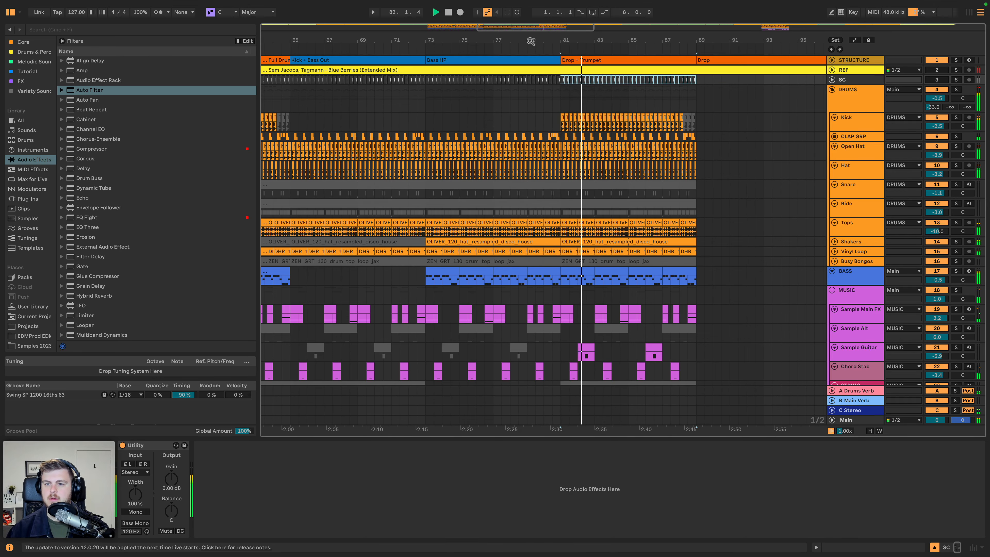
{"action": "mouse_move", "coordinate": [550, 33]}
{"action": "left_mouse_down"}
{"action": "mouse_move", "coordinate": [523, 144]}
{"action": "mouse_move", "coordinate": [561, 29]}
{"action": "left_mouse_up"}
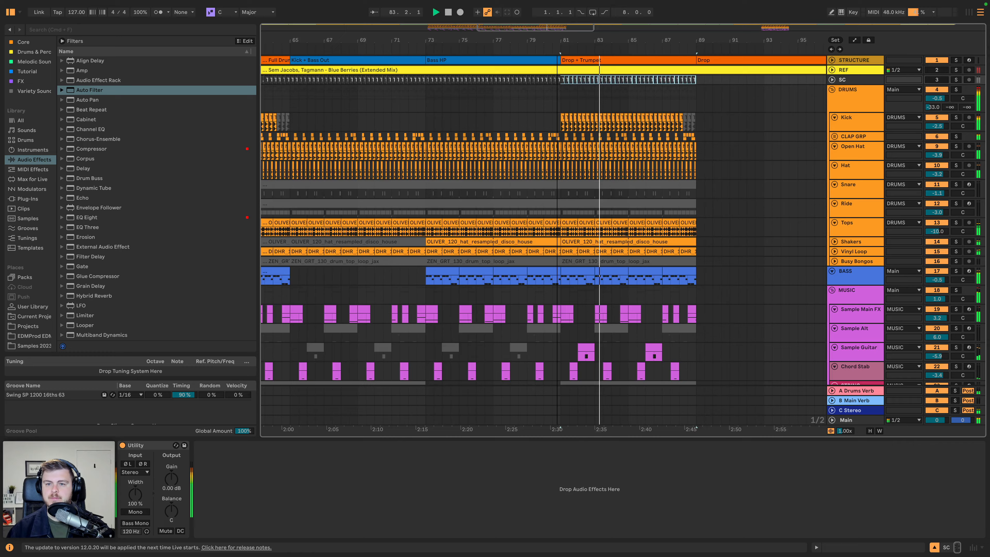
{"action": "key", "text": "space"}
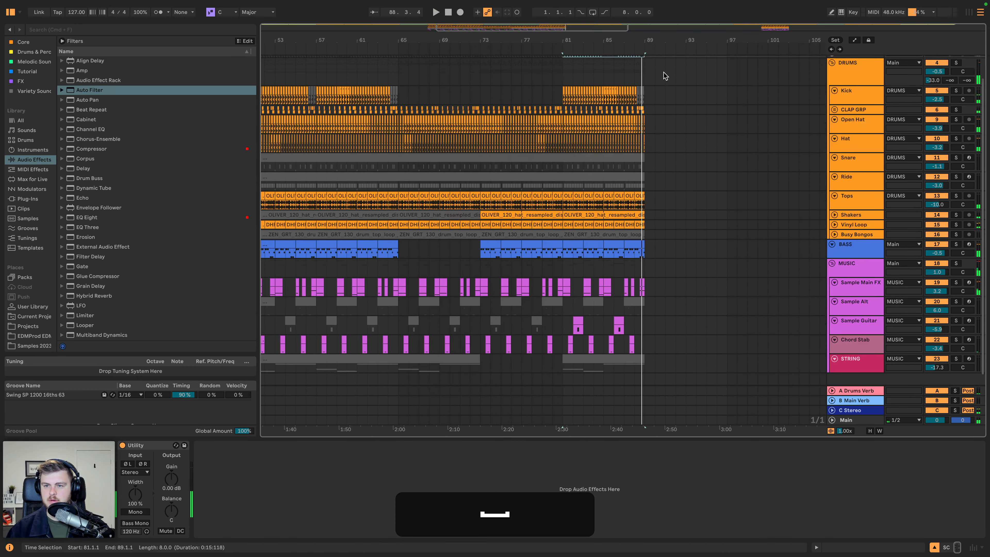
Duplicate bars 81 to 89 of all tracks from DRUMS down to STRING into bars 89 to 97.
{"action": "scroll", "coordinate": [662, 82], "scroll_direction": "up", "scroll_amount": 2}
{"action": "left_click", "coordinate": [562, 108]}
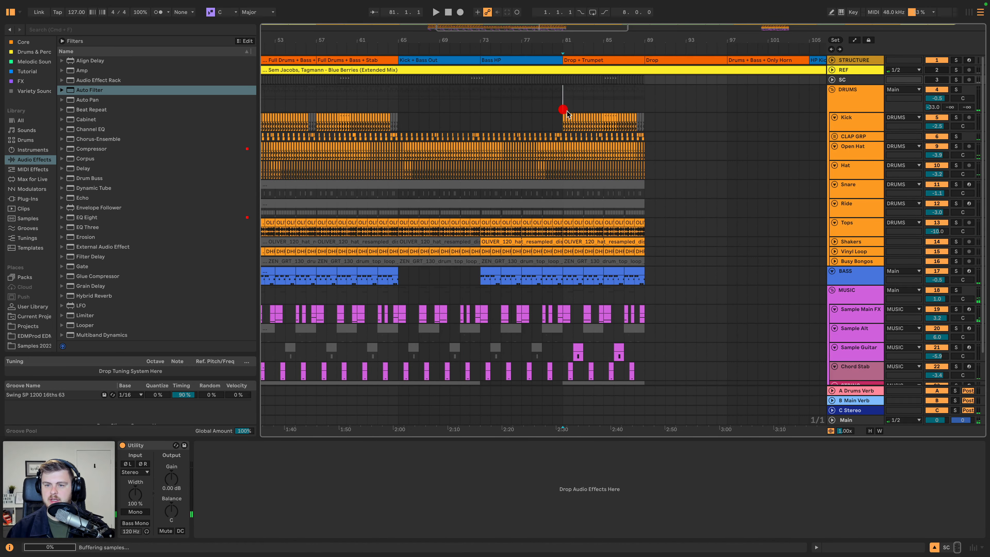
{"action": "scroll", "coordinate": [675, 174], "scroll_direction": "down", "scroll_amount": 2}
{"action": "left_click", "coordinate": [644, 350], "text": "shift"}
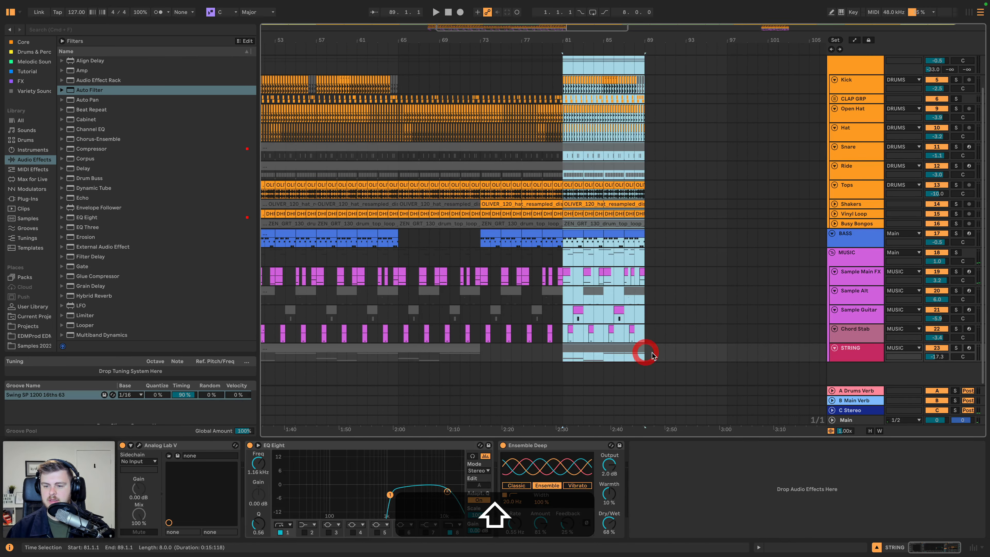
{"action": "key", "text": "shift+super+d"}
Deactivate the Sample Guitar clip at bar 94 in the Drop section.
{"action": "left_click", "coordinate": [700, 309]}
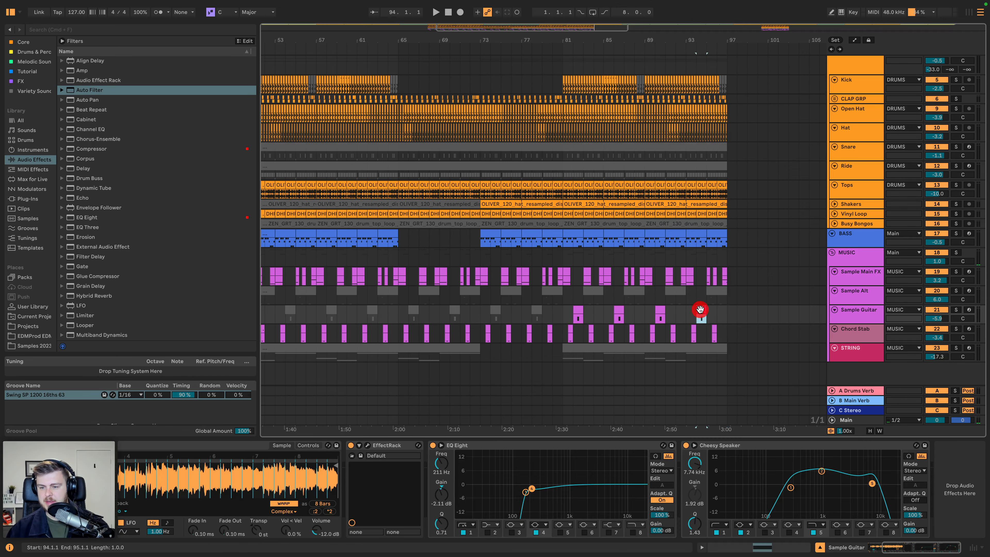
{"action": "key", "text": "0"}
{"action": "scroll", "coordinate": [700, 310], "scroll_direction": "right", "scroll_amount": 3}
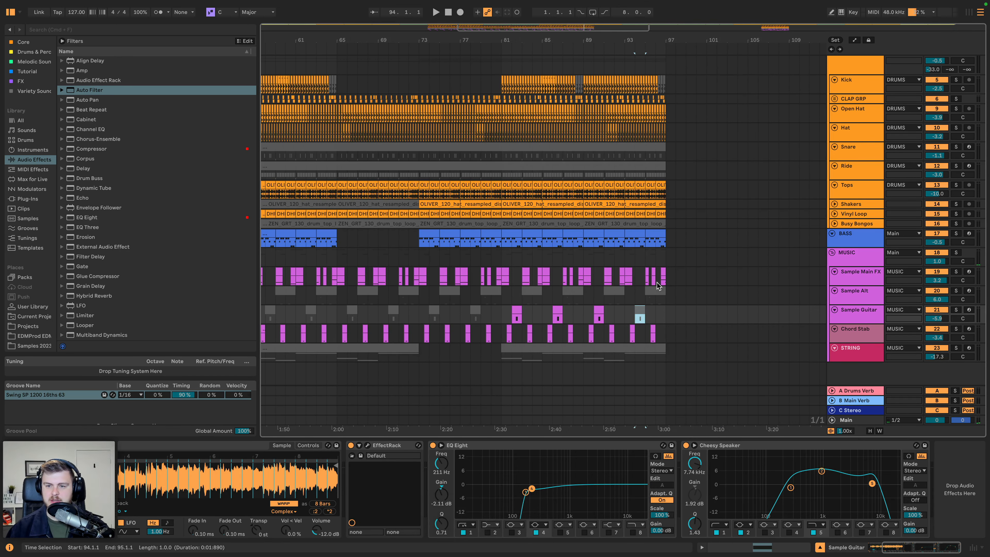
Duplicate bars 89 to 97 of all tracks from DRUMS down to STRING into bars 97 to 105.
{"action": "scroll", "coordinate": [655, 271], "scroll_direction": "up", "scroll_amount": 2}
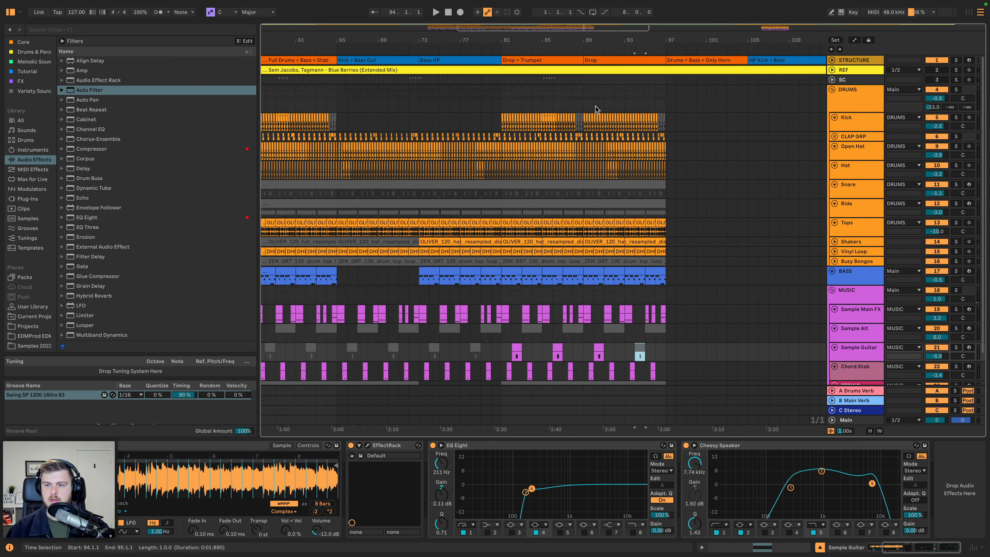
{"action": "left_click", "coordinate": [582, 107]}
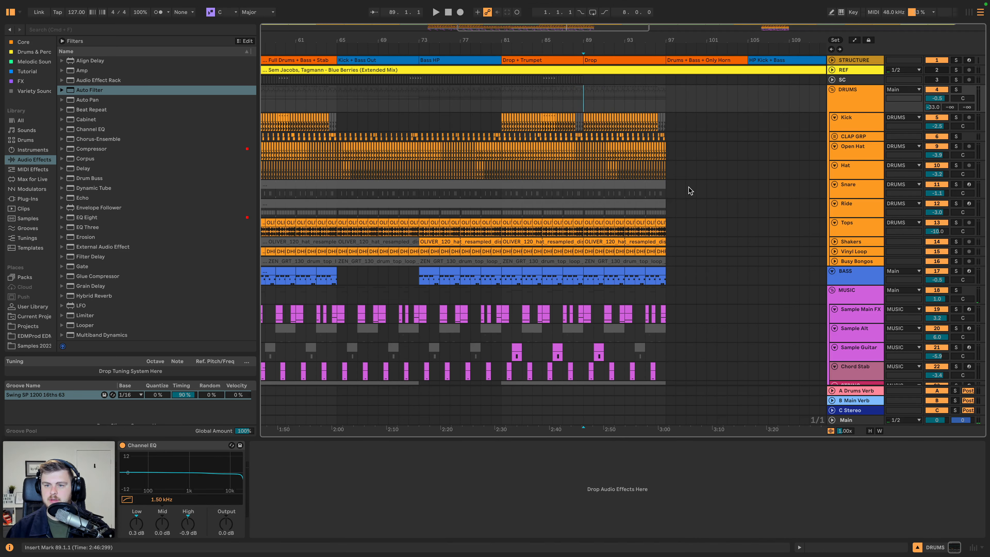
{"action": "scroll", "coordinate": [683, 190], "scroll_direction": "down", "scroll_amount": 2}
{"action": "left_click", "coordinate": [666, 356], "text": "shift"}
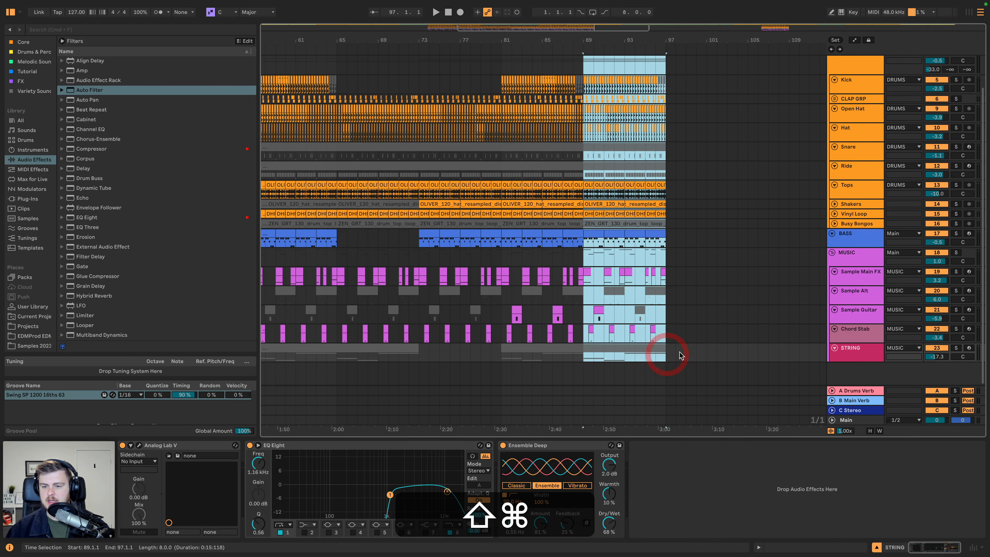
{"action": "key", "text": "super+d"}
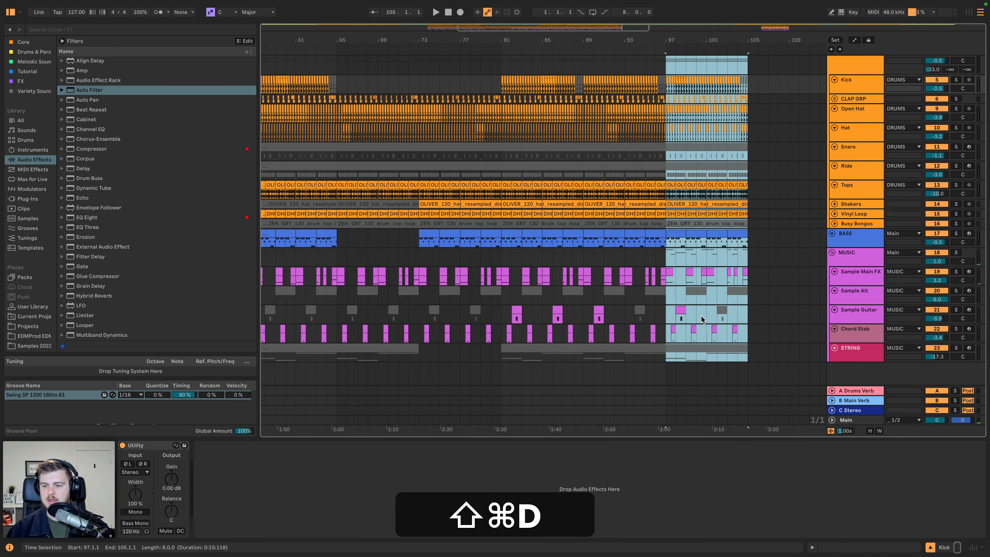
Deactivate the Sample Main FX clips across bars 97 to 105 and the Sample Guitar clip at bar 98.
{"action": "left_click", "coordinate": [669, 273]}
{"action": "left_click", "coordinate": [745, 279], "text": "shift"}
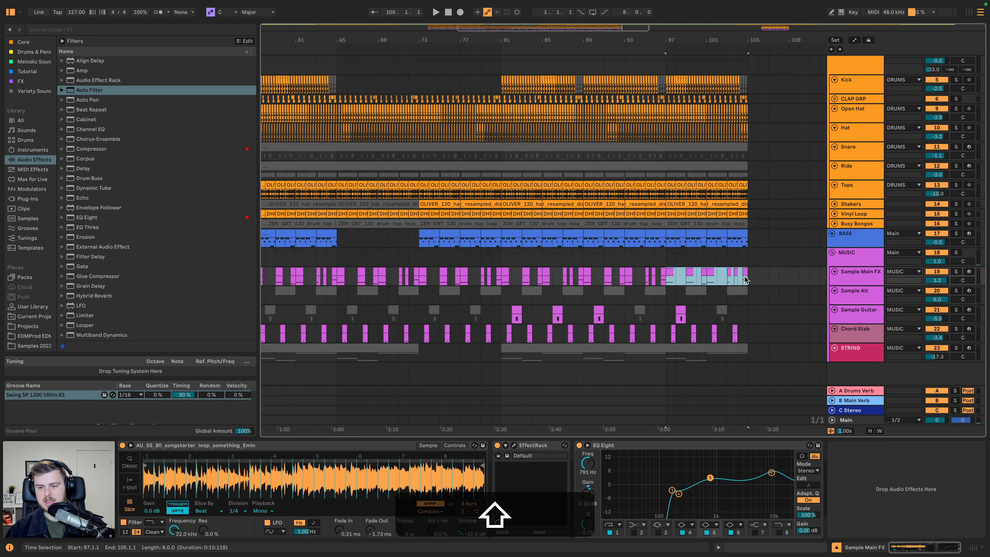
{"action": "key", "text": "0"}
{"action": "left_click", "coordinate": [677, 317]}
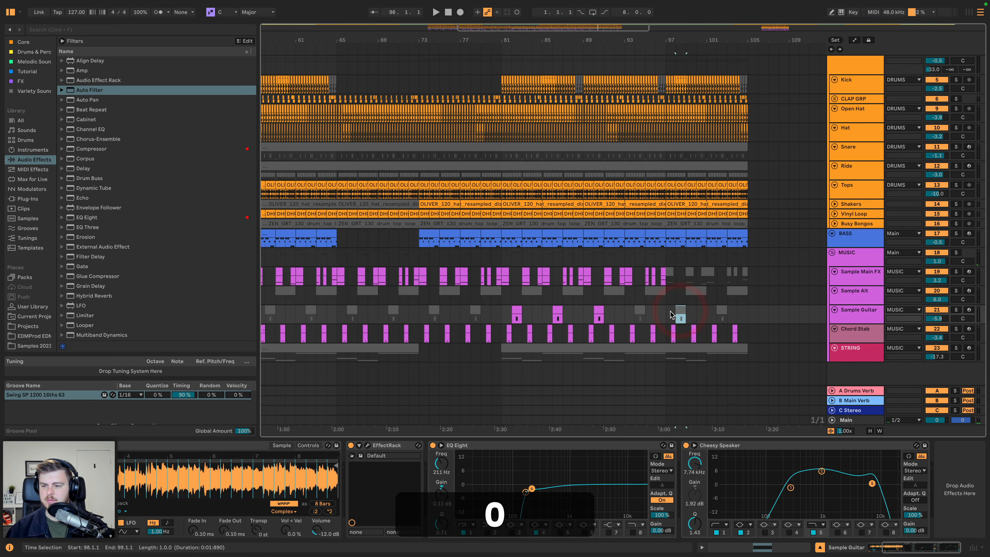
Play back the transition into the Drums + Bass + Only Horn section at bar 97.
{"action": "left_click", "coordinate": [657, 48]}
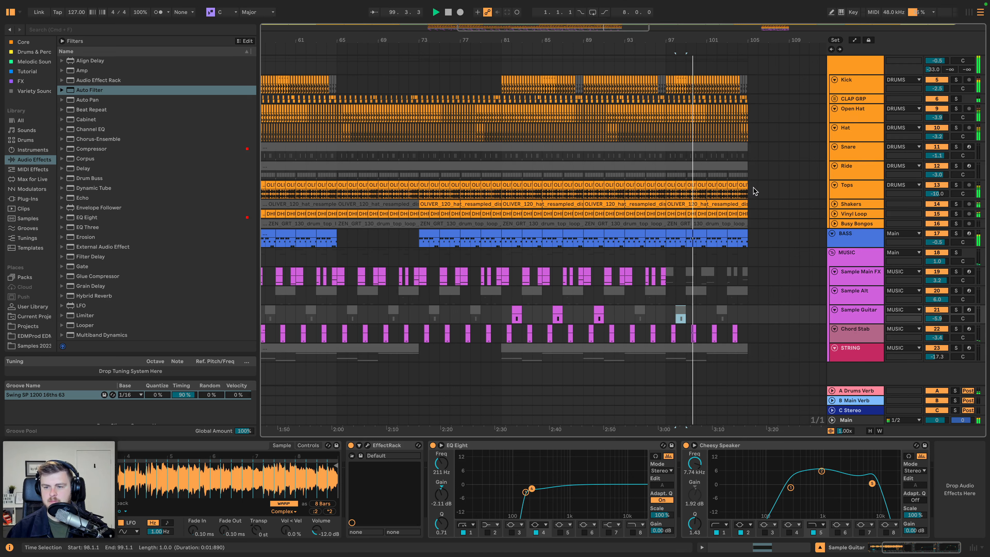
{"action": "scroll", "coordinate": [754, 191], "scroll_direction": "up", "scroll_amount": 3}
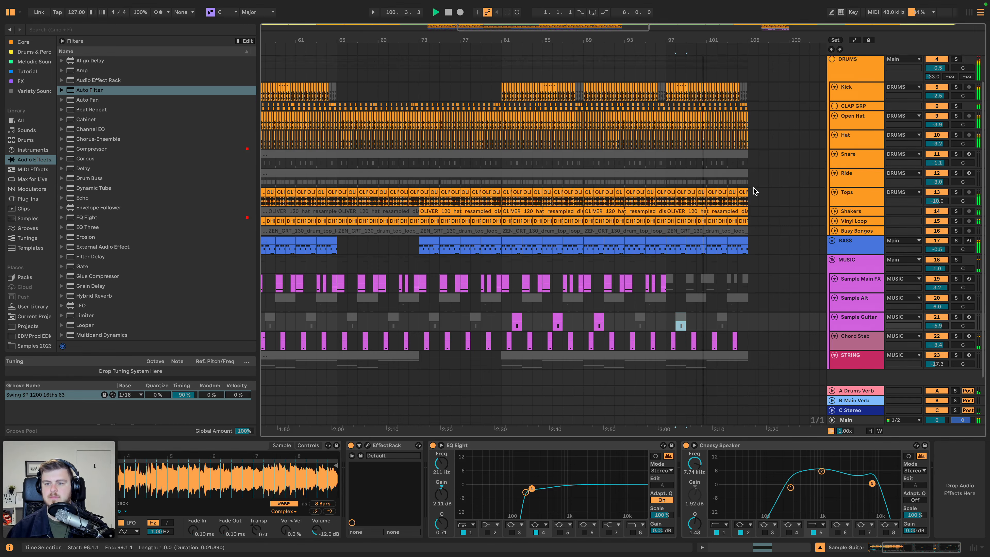
{"action": "key", "text": "space"}
Activate the Snare clips across bars 89 to 105 and play back the Drop section from bar 89.
{"action": "left_click", "coordinate": [551, 198]}
{"action": "left_click_drag", "start_coordinate": [553, 199], "coordinate": [691, 192]}
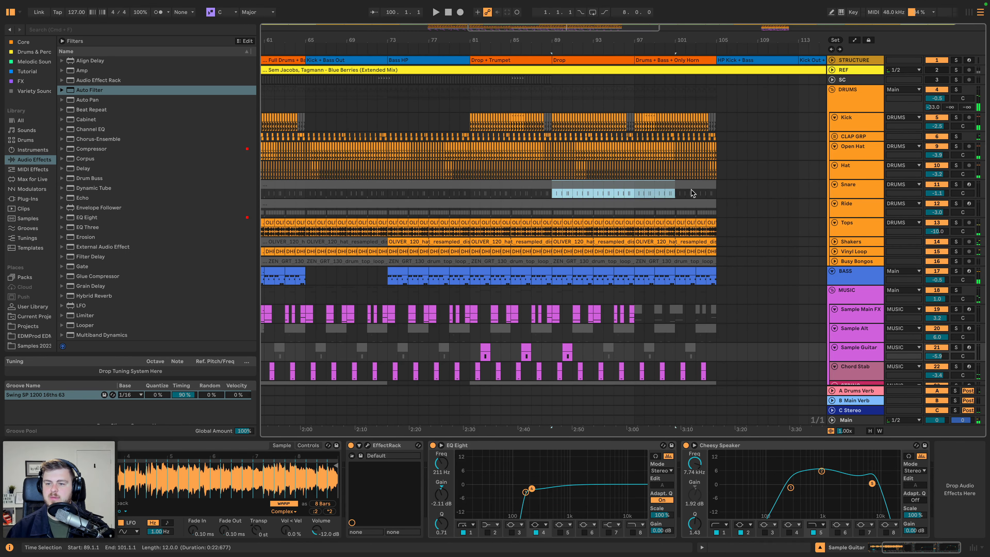
{"action": "left_click", "coordinate": [712, 184]}
{"action": "key", "text": "0"}
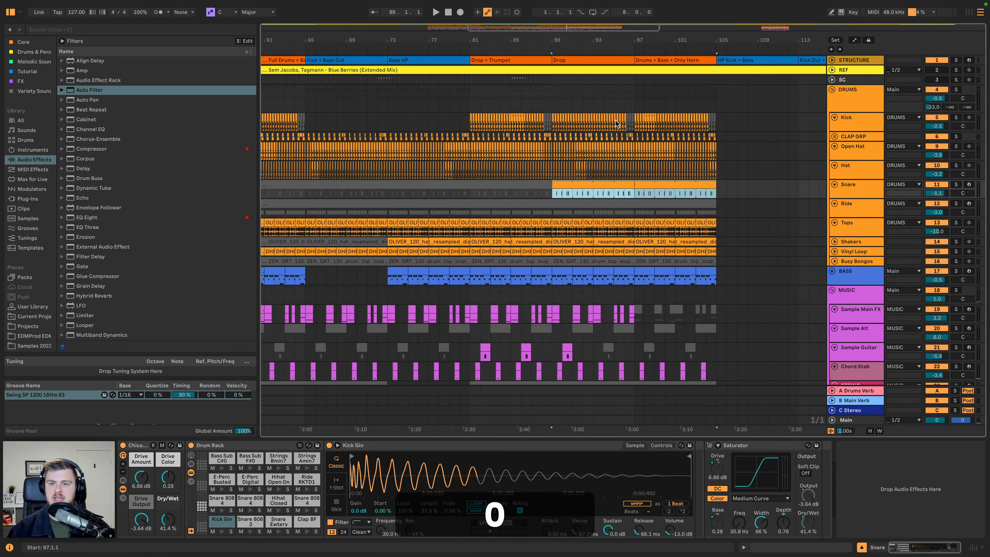
{"action": "left_click", "coordinate": [551, 46]}
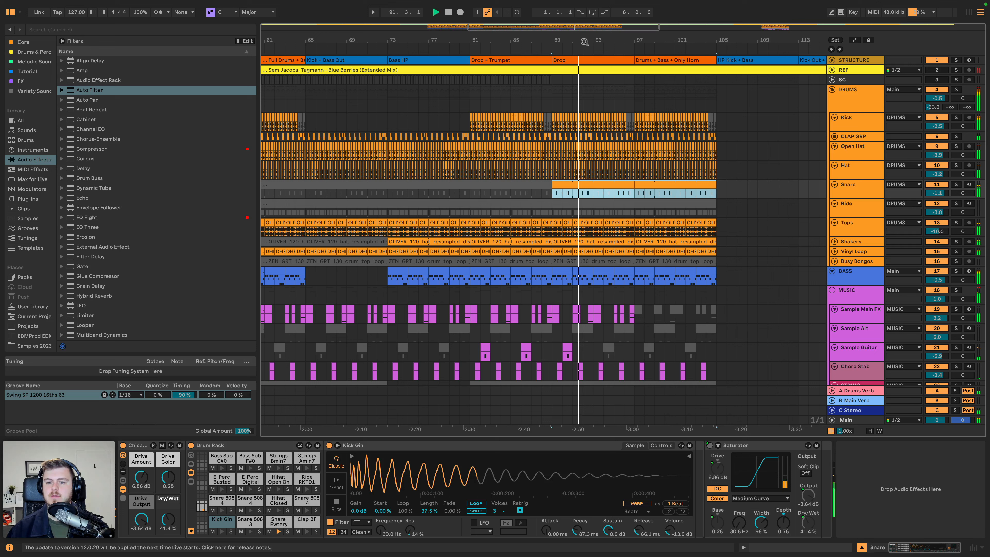
{"action": "key", "text": "space"}
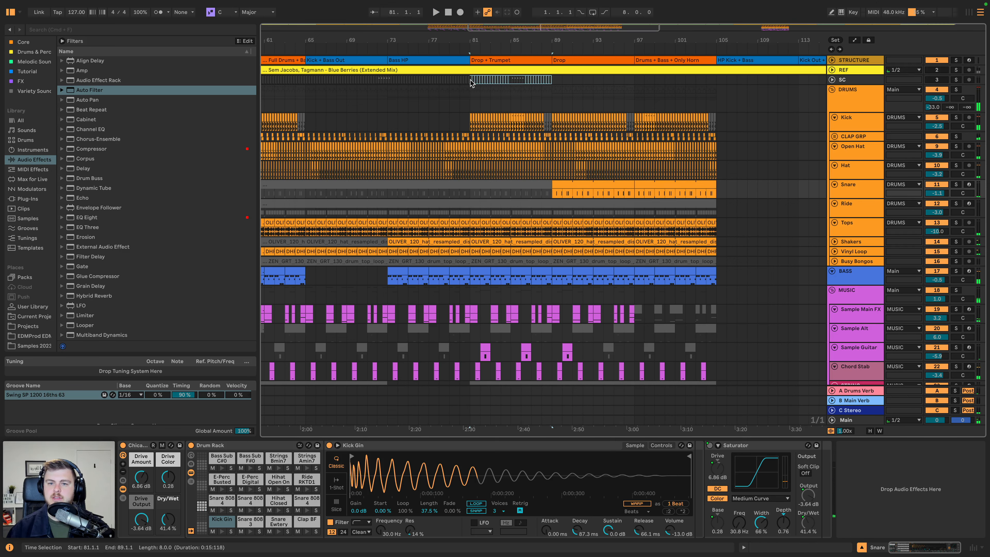
Duplicate the SC pattern at bars 81 to 89 twice to cover bars 89 to 105, and play back the horn section.
{"action": "left_click", "coordinate": [473, 80]}
{"action": "key", "text": "super+d"}
{"action": "key", "text": "super+d"}
{"action": "key", "text": "super+space"}
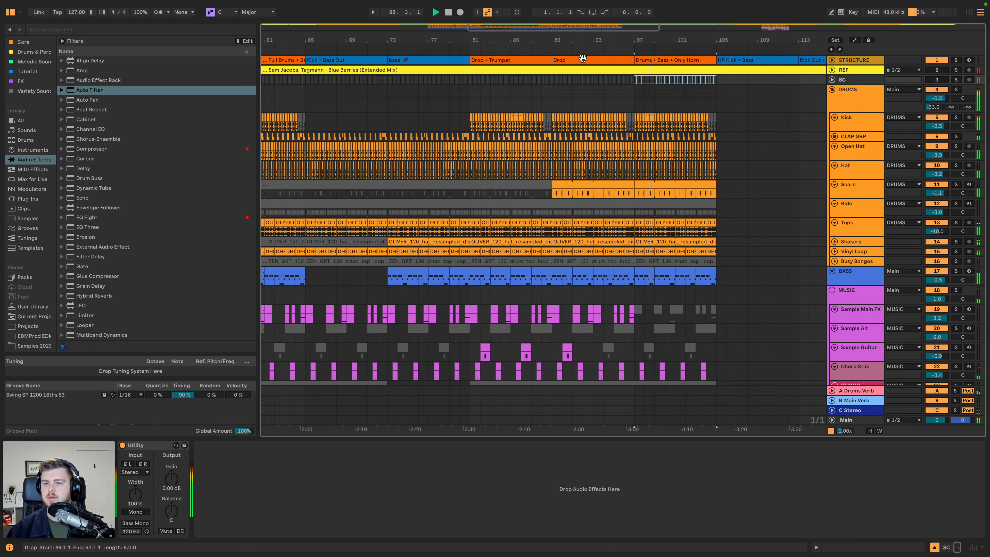
{"action": "left_click_drag", "start_coordinate": [655, 41], "coordinate": [646, 40]}
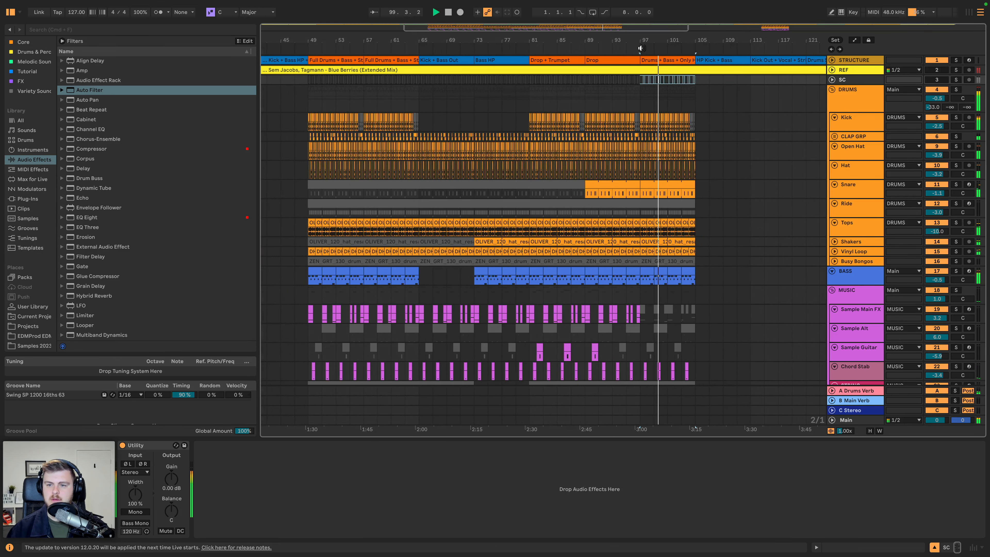
{"action": "key", "text": "minus"}
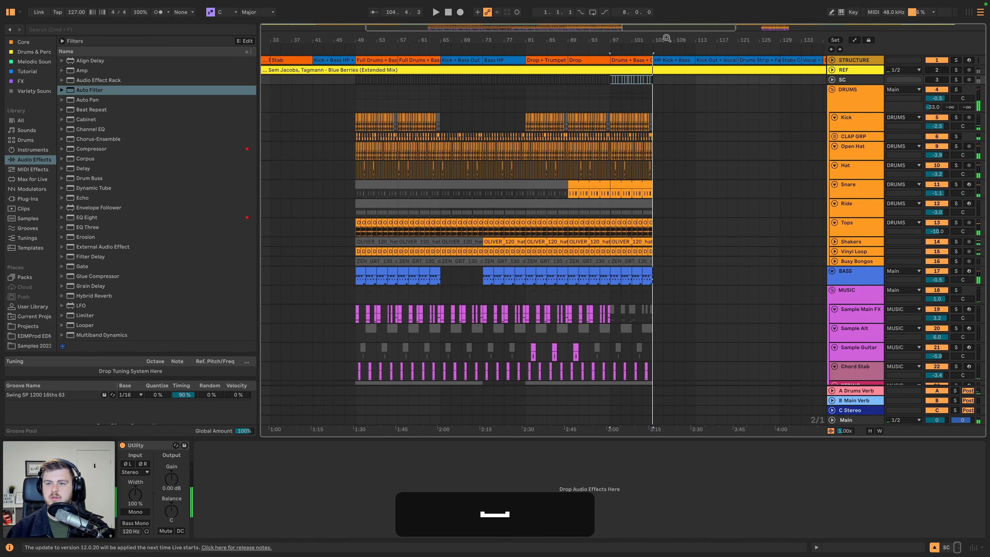
Copy the Bass HP section, bars 73 to 81 from DRUMS down to STRING, and paste it at bar 105.
{"action": "left_click", "coordinate": [485, 110]}
{"action": "scroll", "coordinate": [524, 350], "scroll_direction": "down", "scroll_amount": 2}
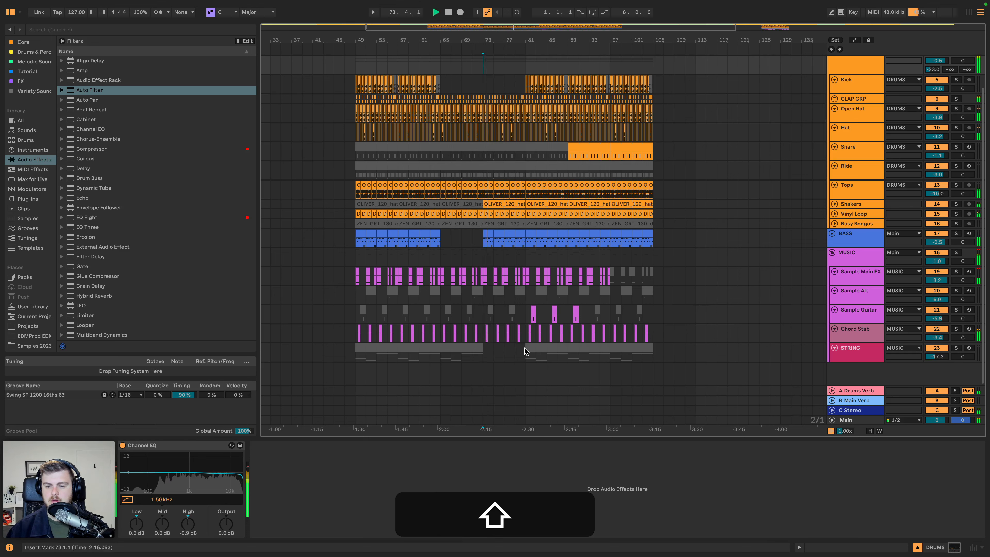
{"action": "left_click", "coordinate": [525, 350], "text": "shift"}
{"action": "key", "text": "super+shift+c"}
{"action": "key", "text": "space"}
{"action": "scroll", "coordinate": [653, 100], "scroll_direction": "up", "scroll_amount": 2}
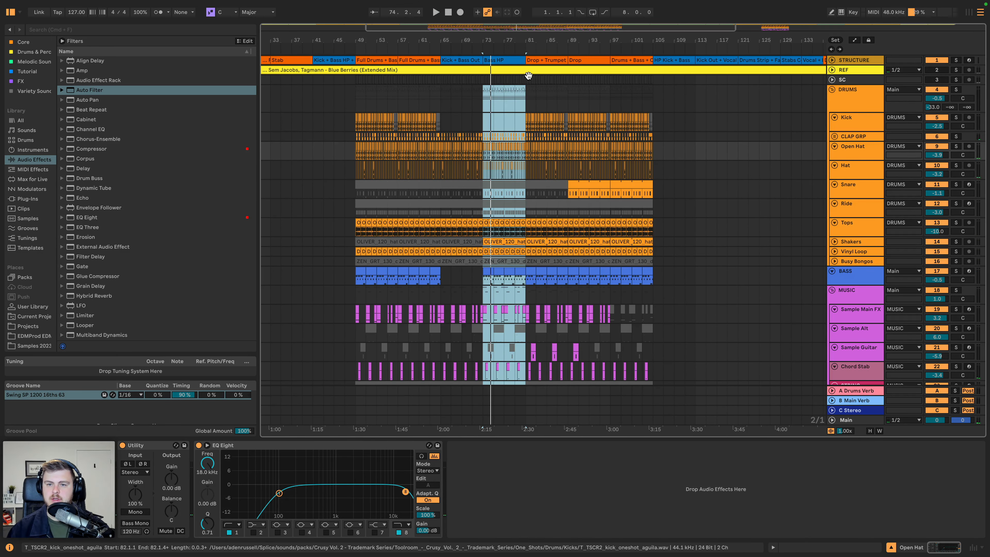
{"action": "left_click", "coordinate": [653, 97]}
{"action": "key", "text": "super+v"}
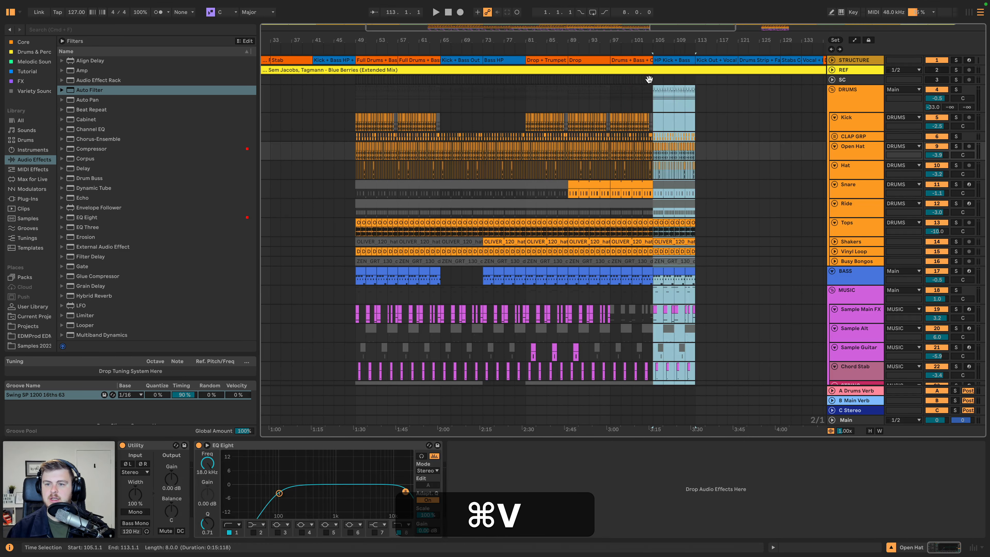
Duplicate the SC pattern at bars 97 to 105 into bars 105 to 113 and play back the HP Kick + Bass section.
{"action": "left_click_drag", "start_coordinate": [653, 79], "coordinate": [605, 80]}
{"action": "key", "text": "super+d"}
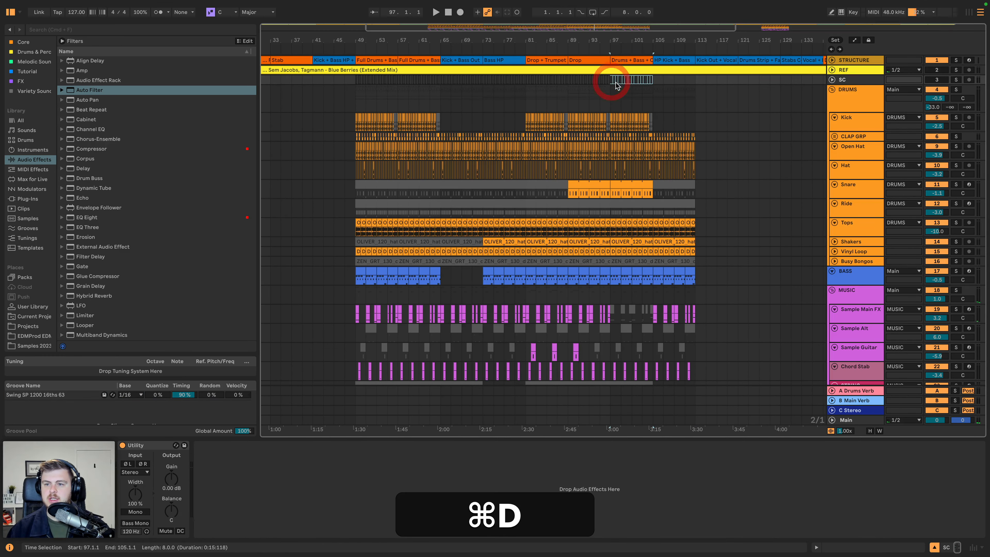
{"action": "key", "text": "space"}
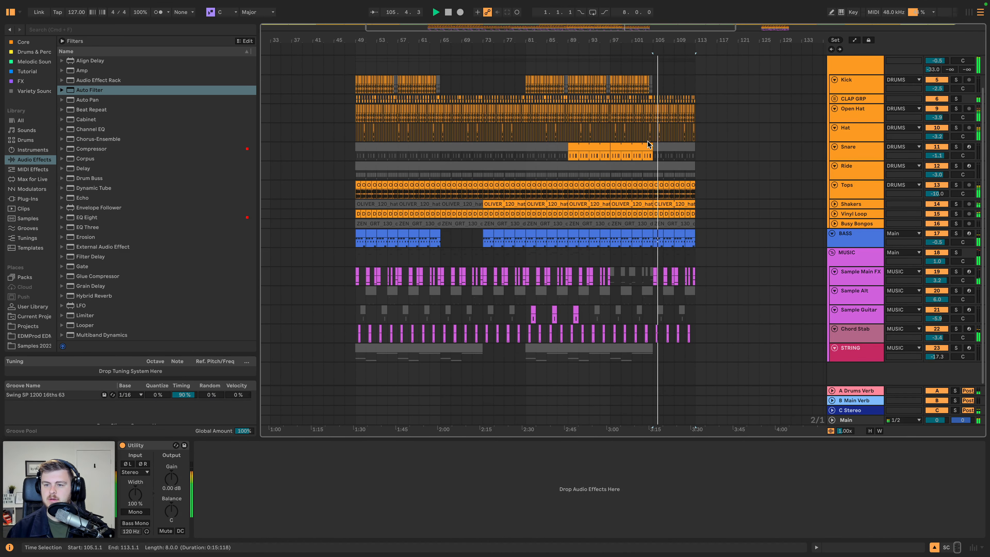
Copy the Kick clips from bars 81 to 89 and paste them at bar 105 on the Kick track.
{"action": "key", "text": "space"}
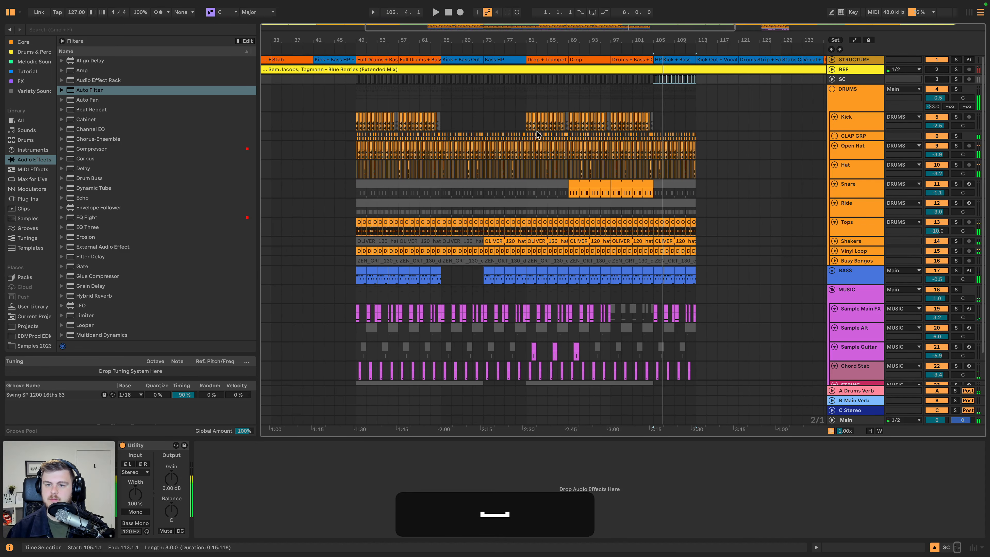
{"action": "left_click_drag", "start_coordinate": [523, 126], "coordinate": [559, 123]}
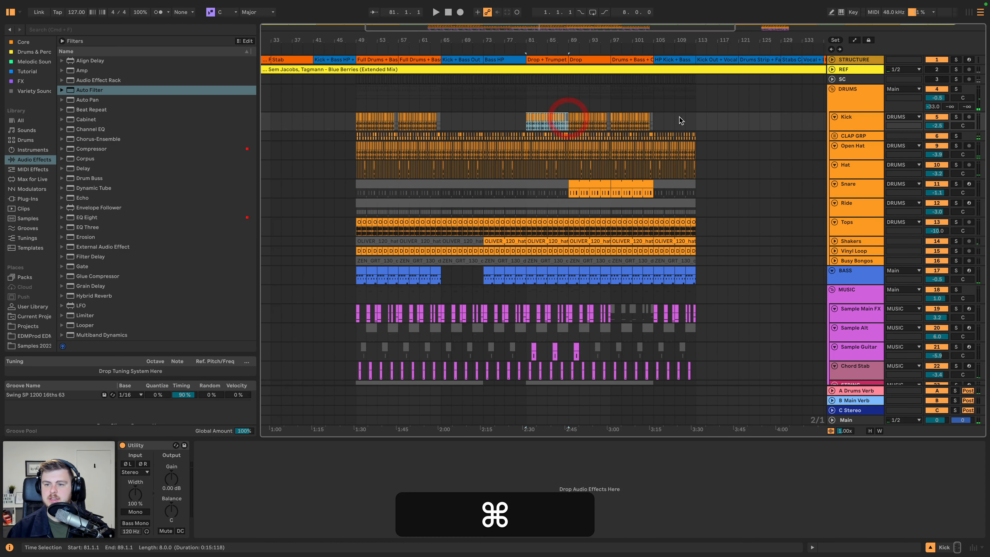
{"action": "key", "text": "super+c"}
{"action": "left_click", "coordinate": [654, 121]}
{"action": "key", "text": "super+v"}
{"action": "key", "text": "super+space"}
Add an Auto Filter to the Kick track, set it to high-pass at about 148 Hz, and play back from bar 105.
{"action": "left_click", "coordinate": [861, 124]}
{"action": "key", "text": "space"}
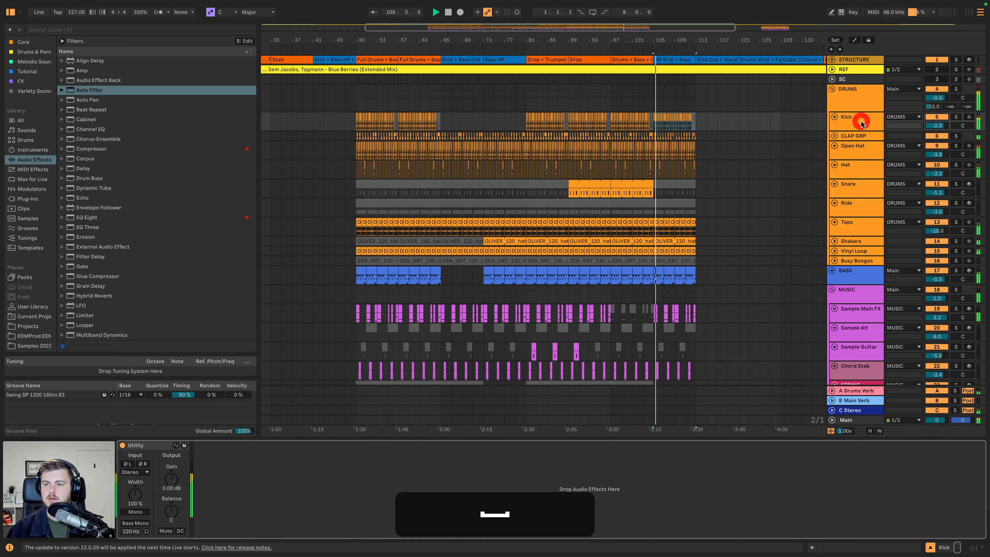
{"action": "left_click", "coordinate": [94, 87]}
{"action": "left_click_drag", "start_coordinate": [94, 86], "coordinate": [249, 498]}
{"action": "left_click", "coordinate": [241, 513]}
{"action": "key", "text": "space"}
{"action": "key", "text": "space"}
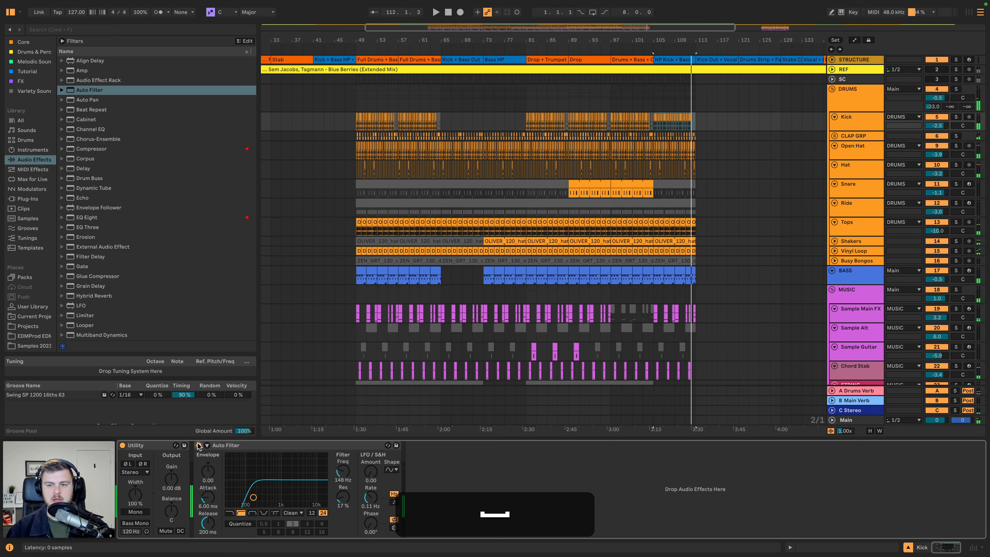
Switch off the Kick track's Auto Filter and show the automation lanes.
{"action": "left_click", "coordinate": [198, 445]}
{"action": "key", "text": "s"}
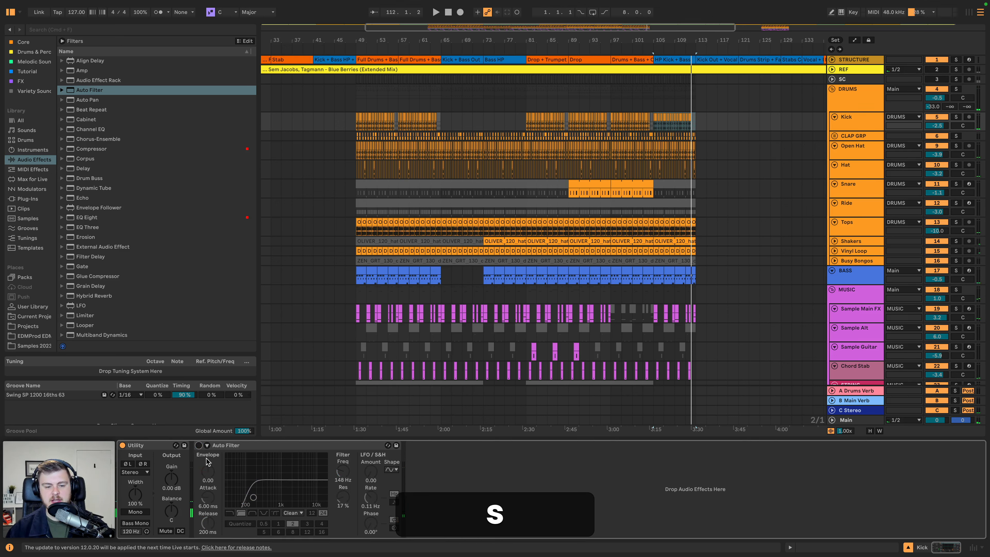
{"action": "left_click", "coordinate": [198, 446]}
{"action": "left_click", "coordinate": [199, 446]}
{"action": "key", "text": "s"}
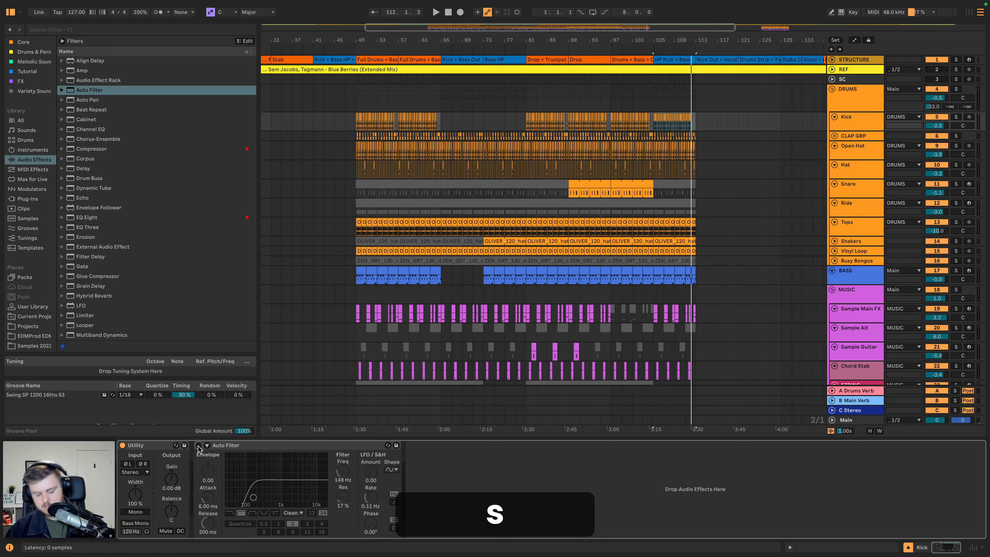
{"action": "key", "text": "a"}
Draw the Kick's Device On automation as on across bars 105 to 113 and play back the section.
{"action": "key", "text": "b"}
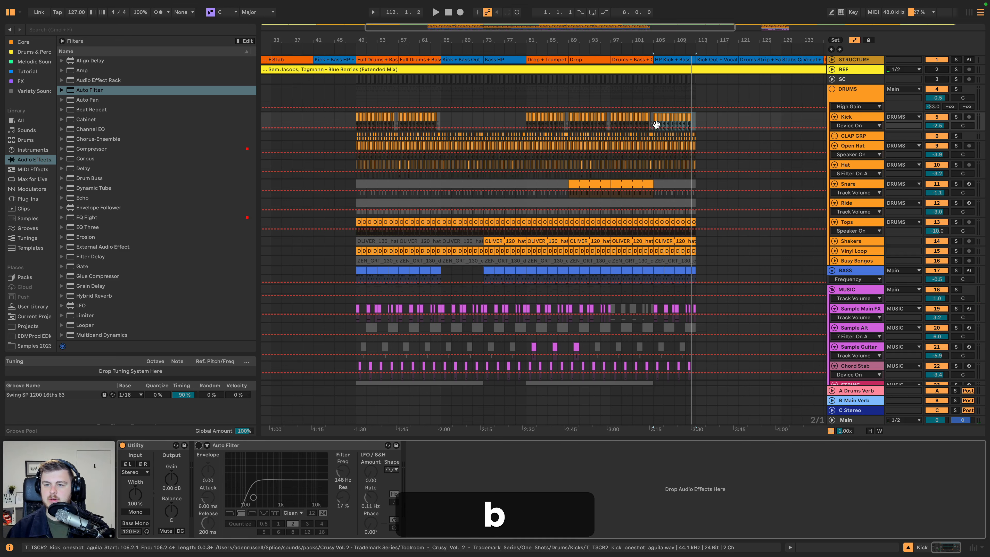
{"action": "key", "text": "b"}
{"action": "left_click", "coordinate": [693, 124]}
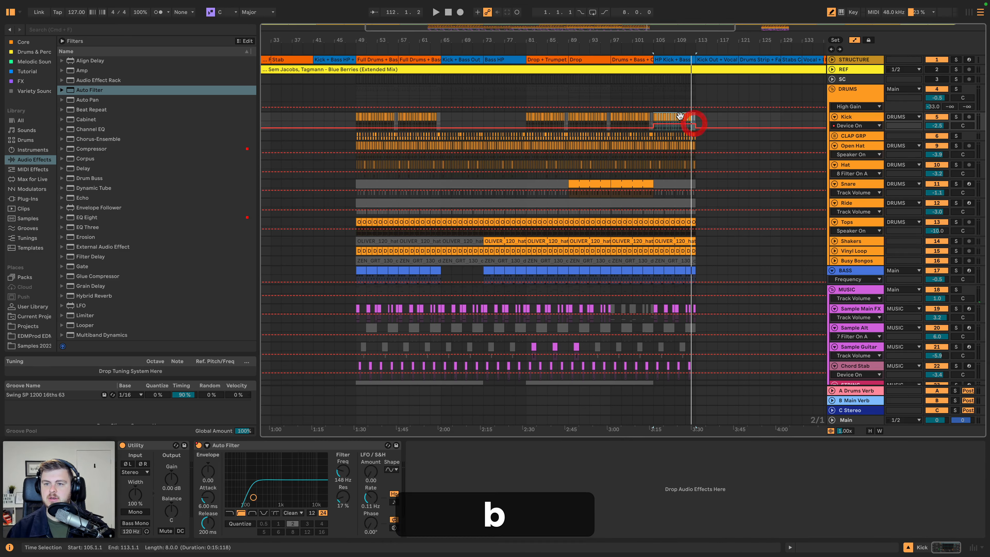
{"action": "left_click", "coordinate": [655, 49]}
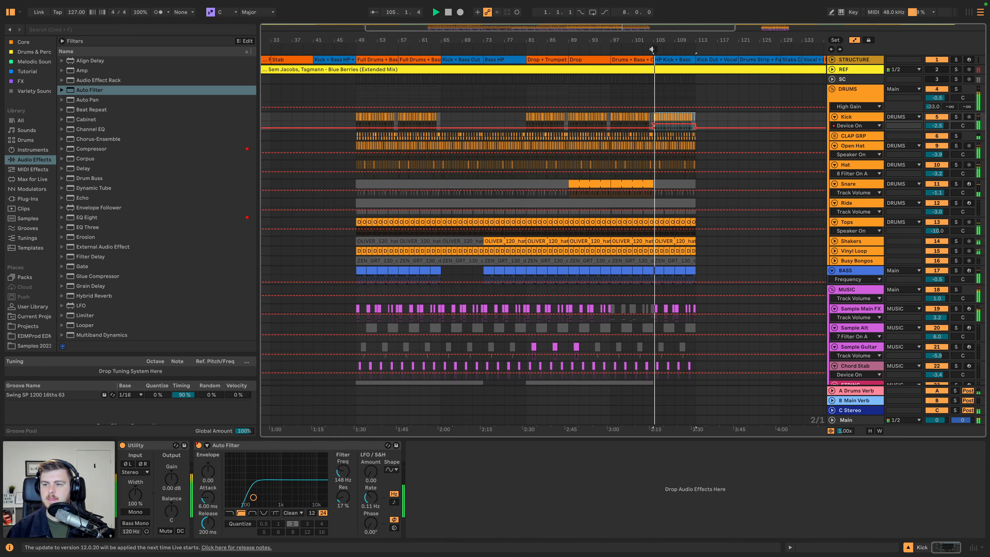
{"action": "scroll", "coordinate": [698, 127], "scroll_direction": "down", "scroll_amount": 2}
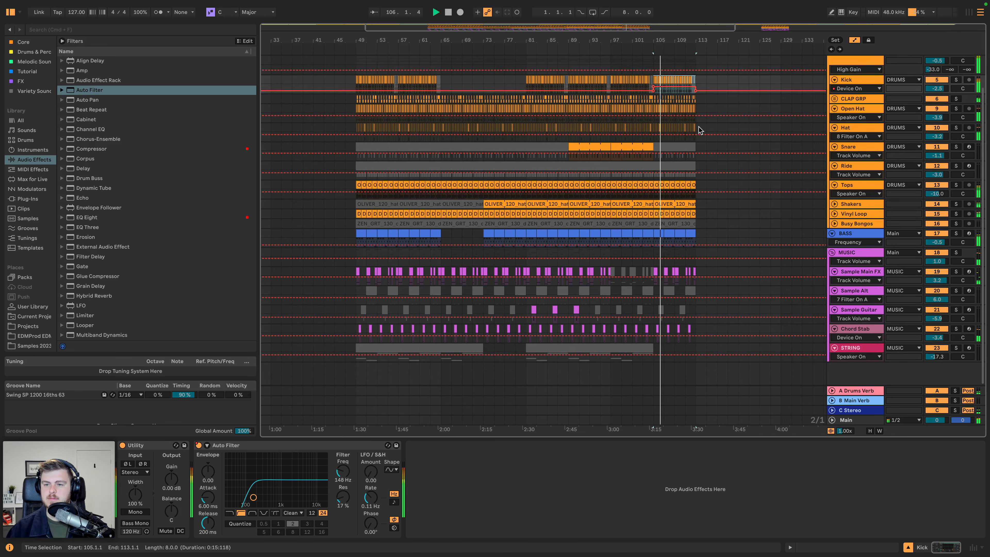
{"action": "scroll", "coordinate": [698, 127], "scroll_direction": "up", "scroll_amount": 2}
{"action": "scroll", "coordinate": [699, 126], "scroll_direction": "right", "scroll_amount": 3}
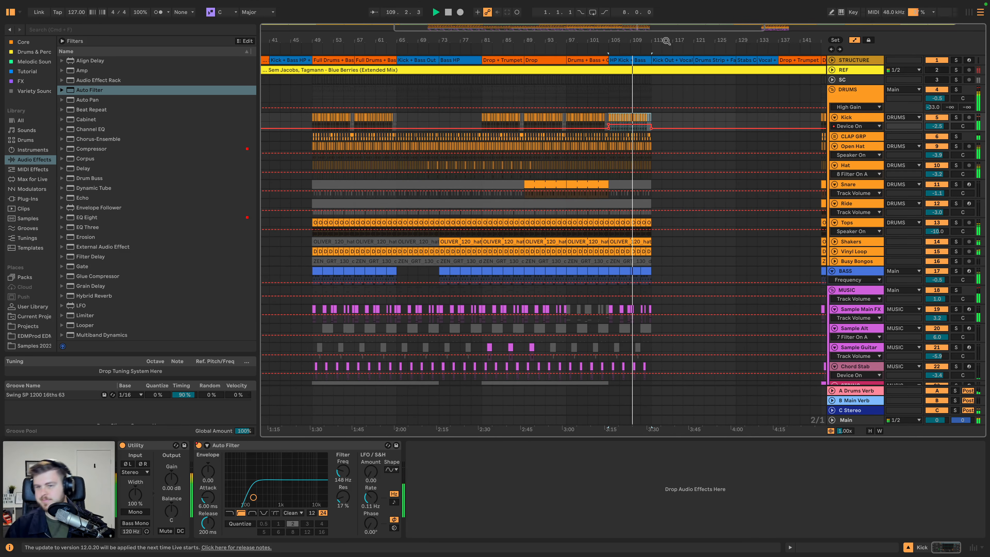
{"action": "key", "text": "space"}
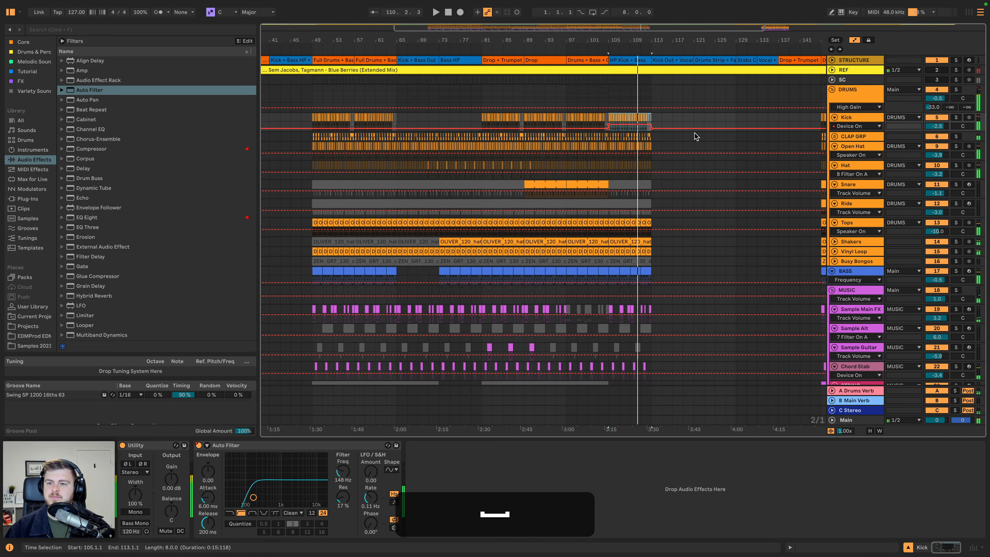
Insert an audio track below BASS, name it VOCAL, and colour it green.
{"action": "scroll", "coordinate": [689, 75], "scroll_direction": "up", "scroll_amount": 5}
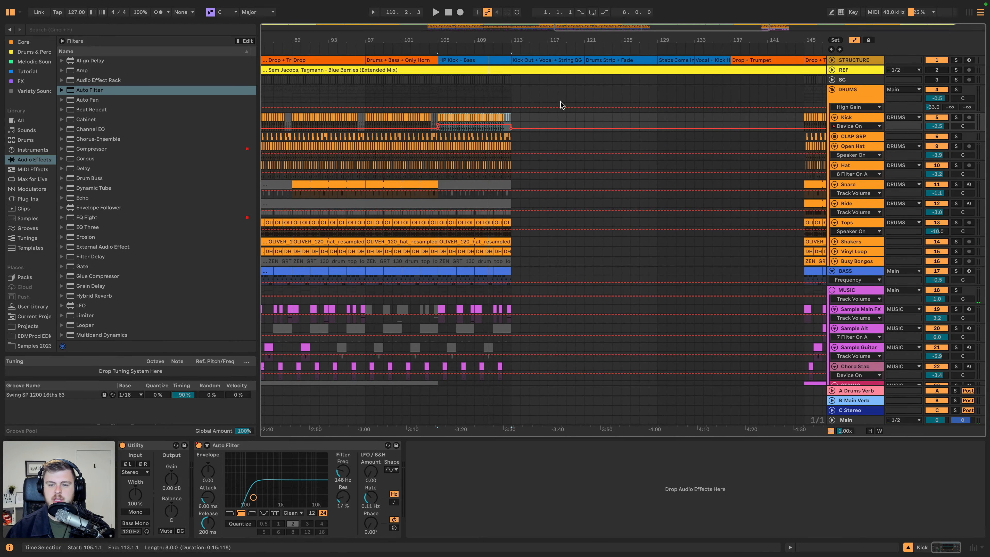
{"action": "scroll", "coordinate": [561, 103], "scroll_direction": "down", "scroll_amount": 3}
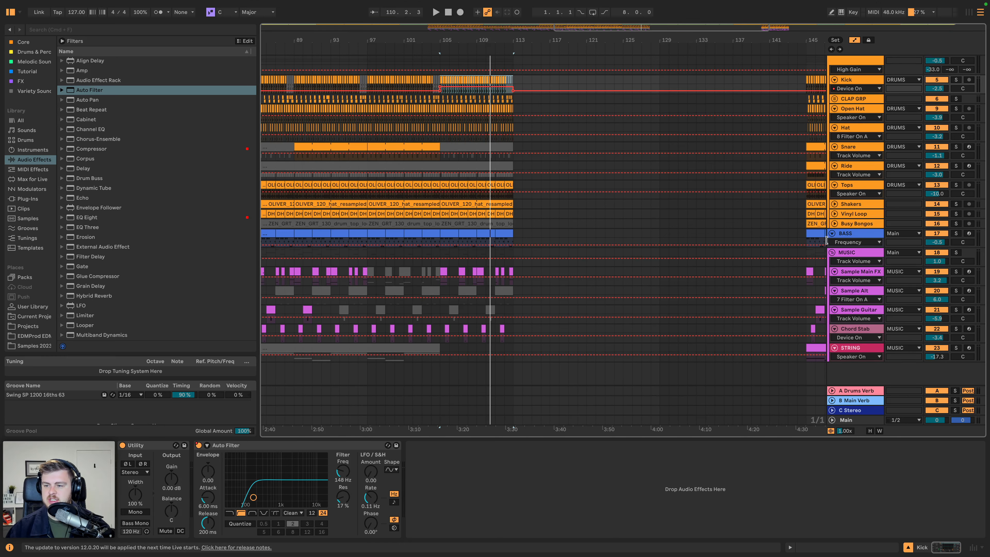
{"action": "left_click", "coordinate": [850, 234]}
{"action": "key", "text": "super+t"}
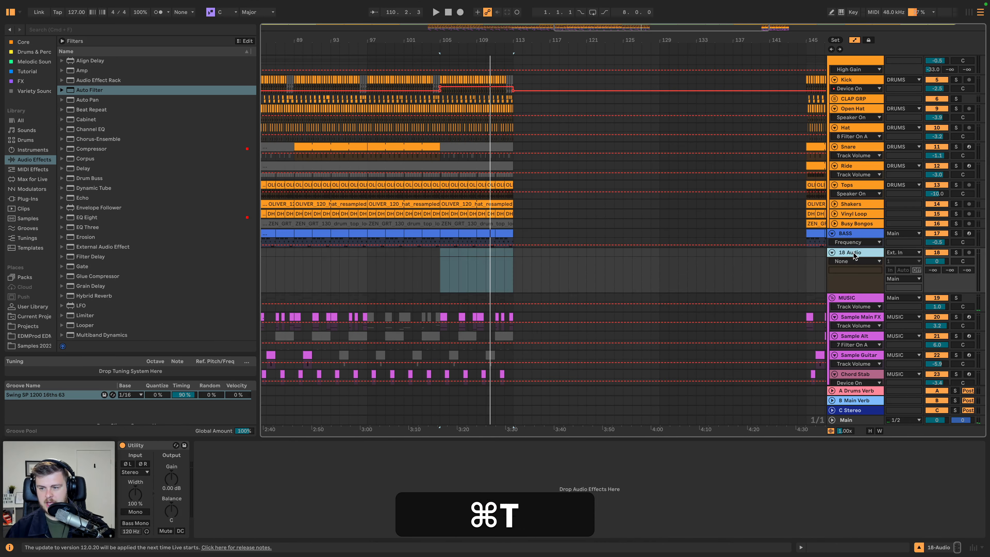
{"action": "key", "text": "super+r"}
{"action": "type", "text": "VOCAL"}
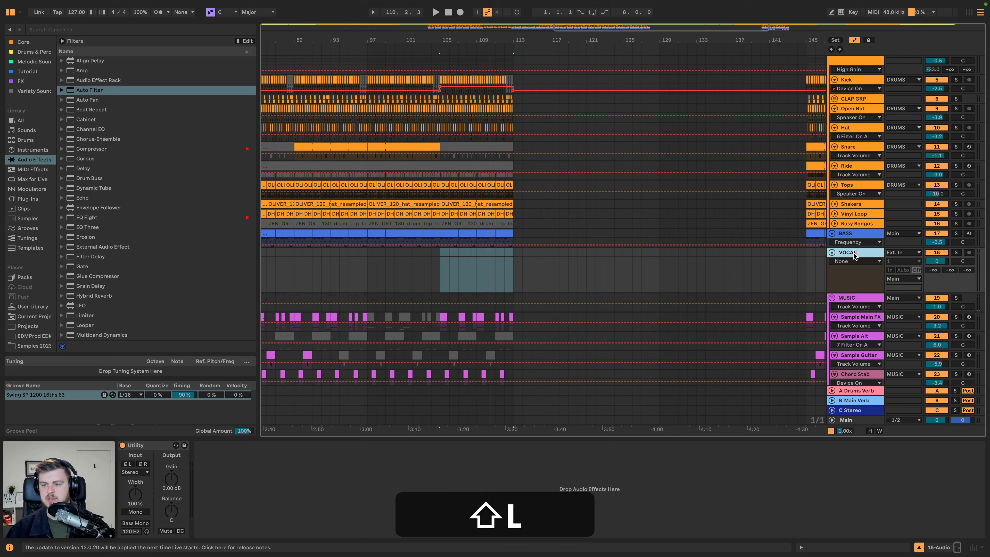
{"action": "key", "text": "shift+Return"}
{"action": "right_click", "coordinate": [853, 255]}
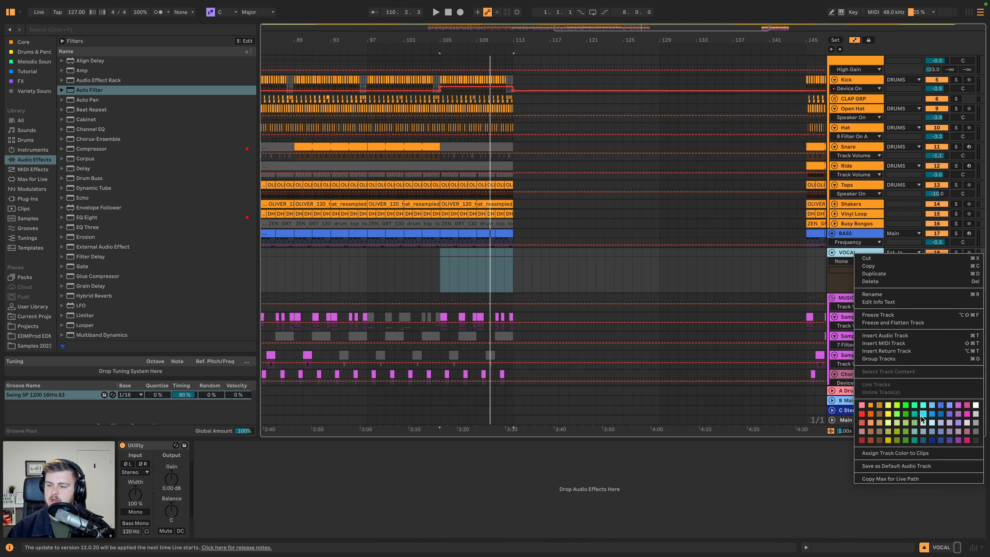
{"action": "left_click", "coordinate": [914, 414]}
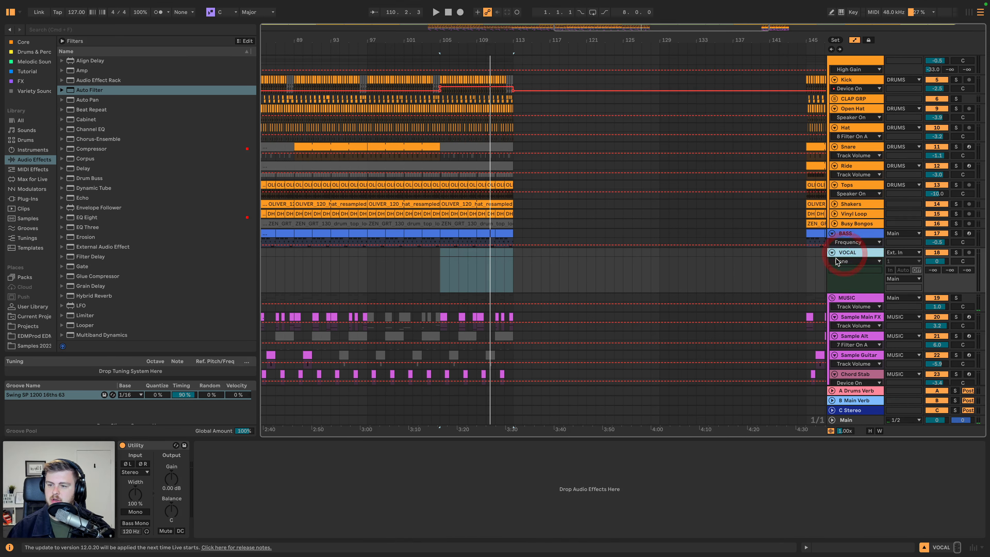
{"action": "left_click", "coordinate": [849, 236]}
{"action": "scroll", "coordinate": [536, 250], "scroll_direction": "up", "scroll_amount": 2}
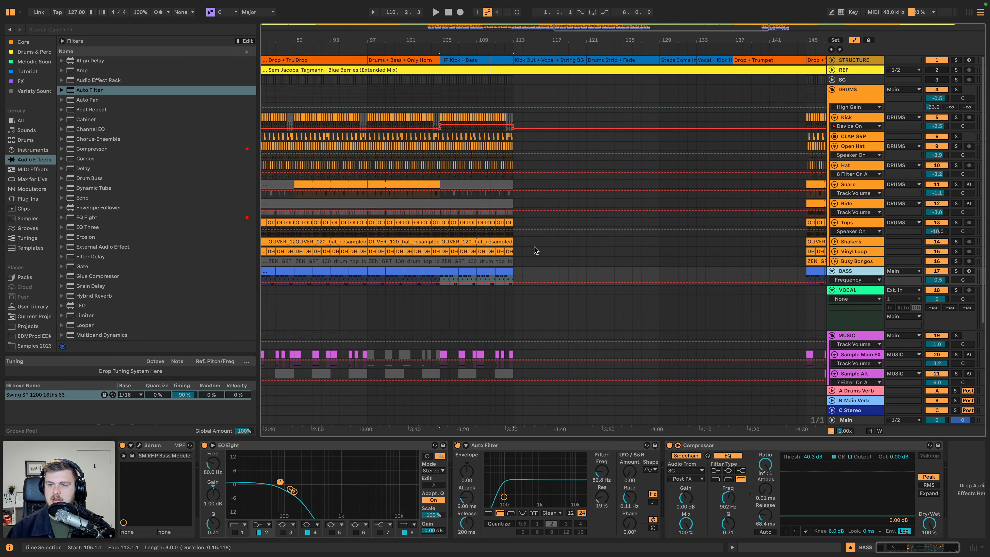
Play back the HP Kick + Bass section from bar 105 while checking the BASS track's devices.
{"action": "left_click_drag", "start_coordinate": [514, 288], "coordinate": [580, 298]}
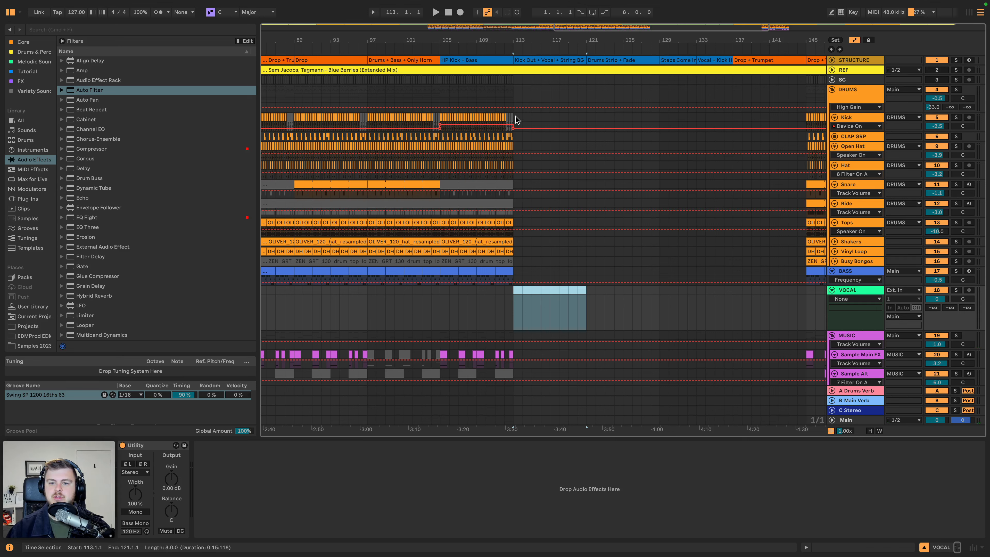
{"action": "left_click", "coordinate": [513, 138]}
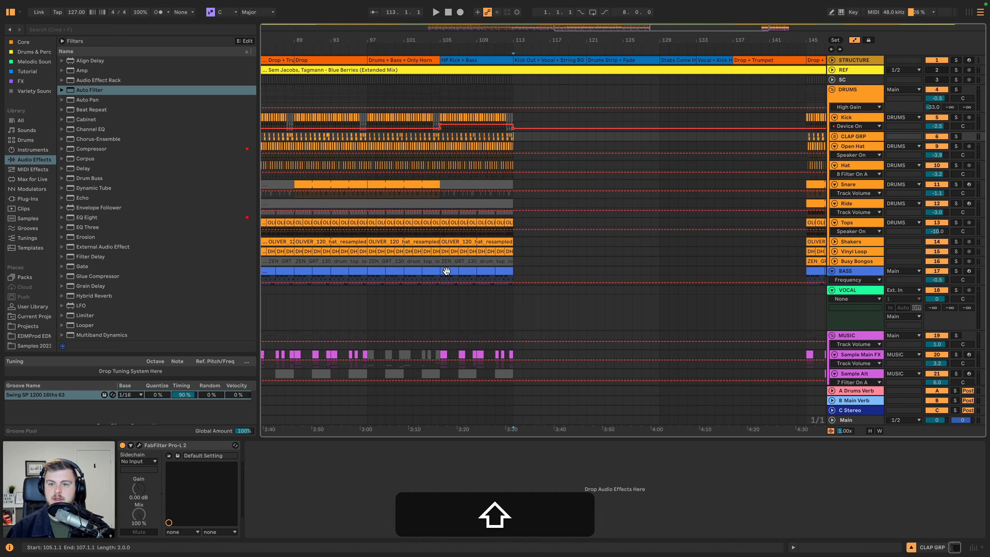
{"action": "left_click", "coordinate": [446, 271]}
{"action": "key", "text": "space"}
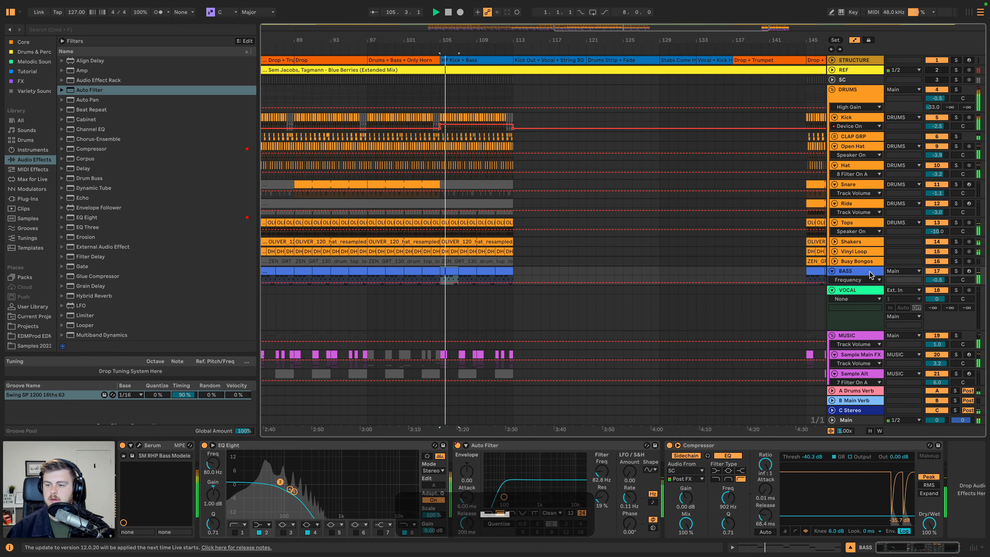
{"action": "left_click", "coordinate": [865, 271]}
{"action": "left_click", "coordinate": [376, 273]}
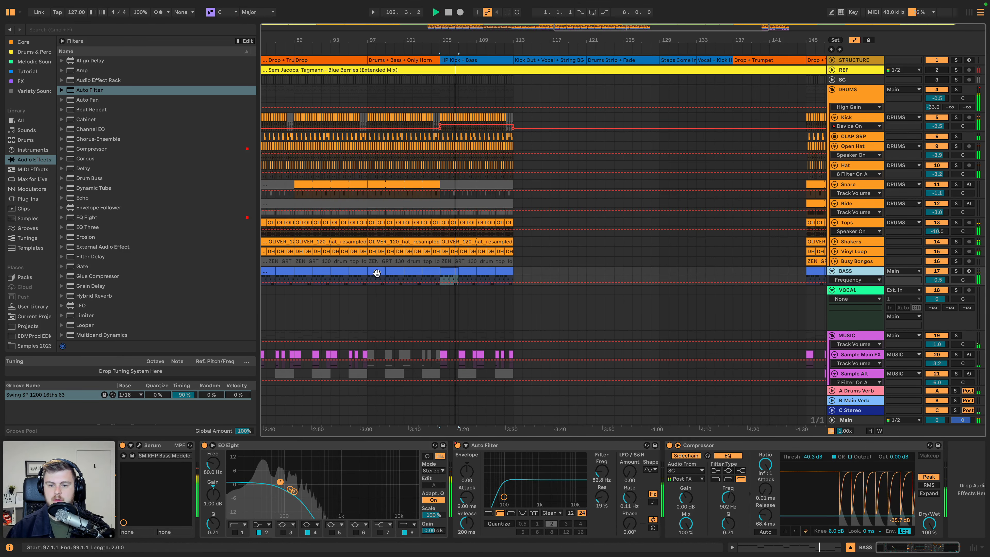
{"action": "key", "text": "space"}
{"action": "left_click", "coordinate": [445, 273]}
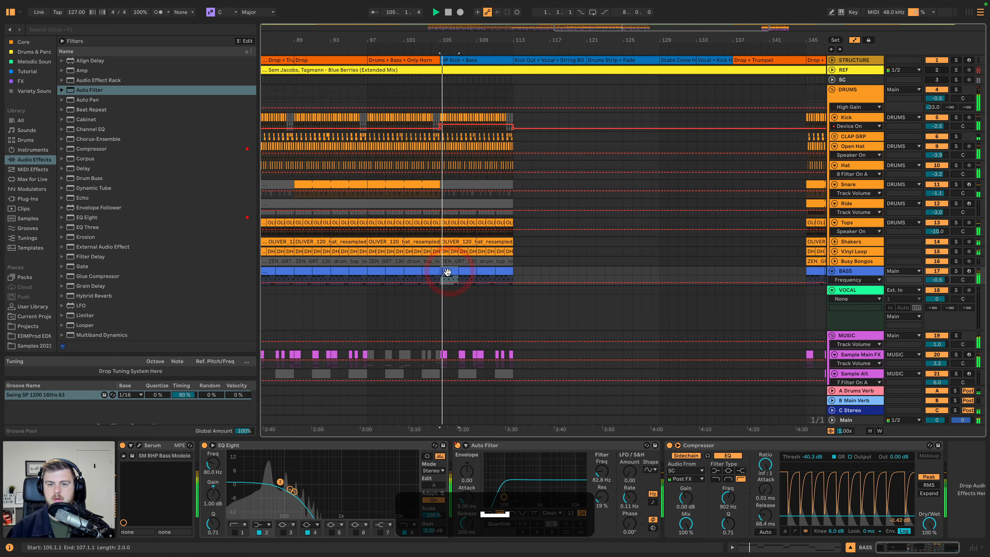
{"action": "key", "text": "space"}
Duplicate bars 105 to 113 from Kick down to BASS into bars 113 to 121 and play back from bar 113.
{"action": "left_click_drag", "start_coordinate": [515, 121], "coordinate": [443, 270]}
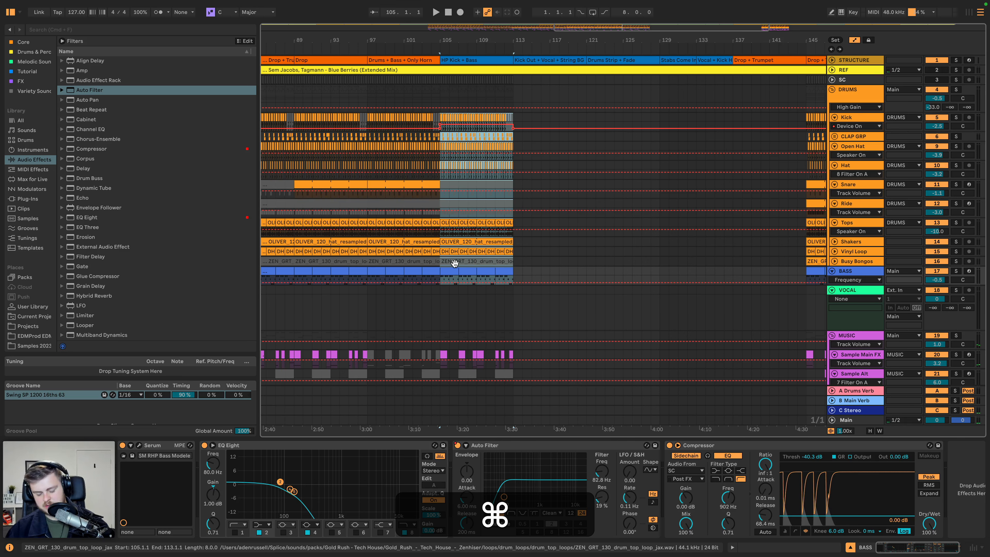
{"action": "key", "text": "super+d"}
{"action": "left_click", "coordinate": [522, 273]}
{"action": "left_click", "coordinate": [580, 267], "text": "shift"}
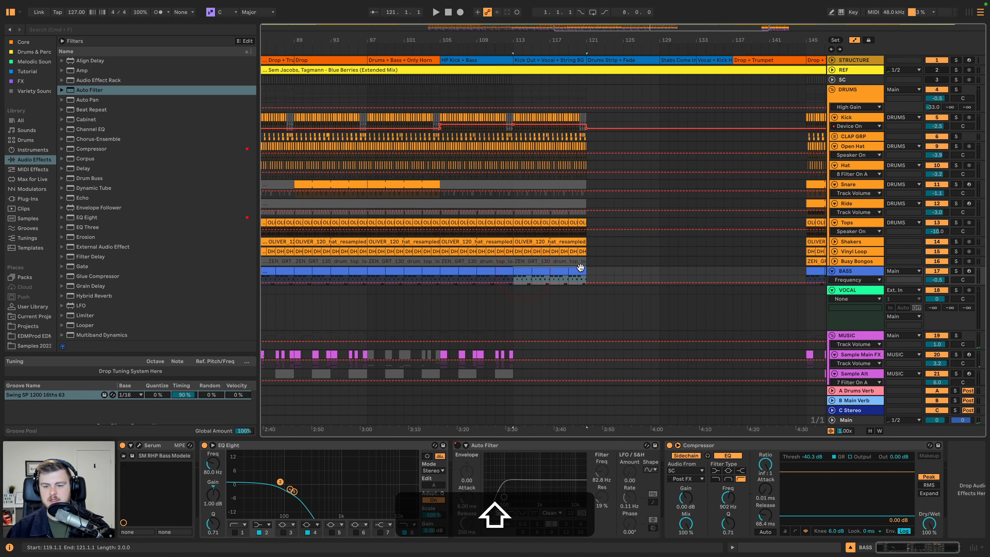
{"action": "key", "text": "space"}
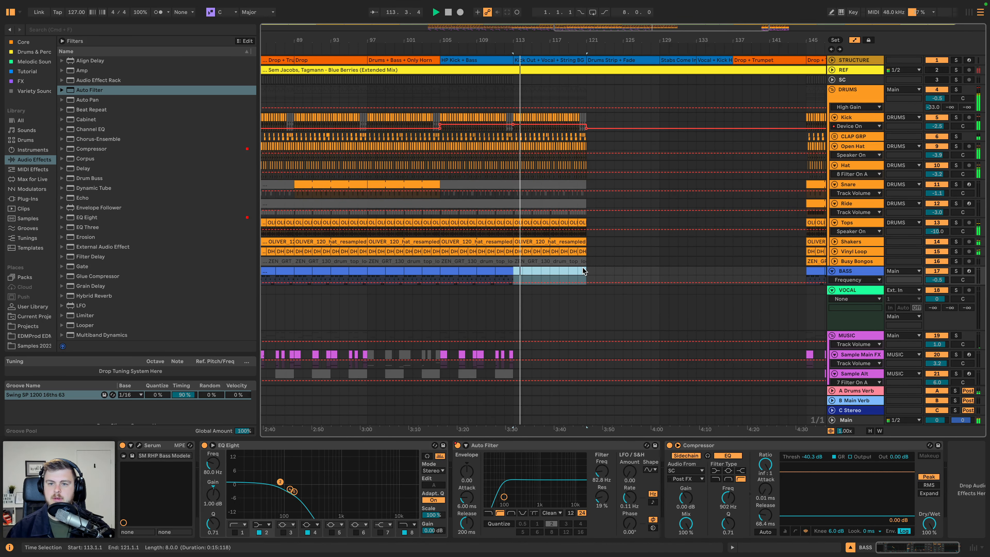
Delete the Kick clips in bars 113 to 121 and set the Kick's Device On automation to off from bar 113.
{"action": "left_click_drag", "start_coordinate": [586, 115], "coordinate": [514, 117]}
{"action": "key", "text": "BackSpace"}
{"action": "key", "text": "space"}
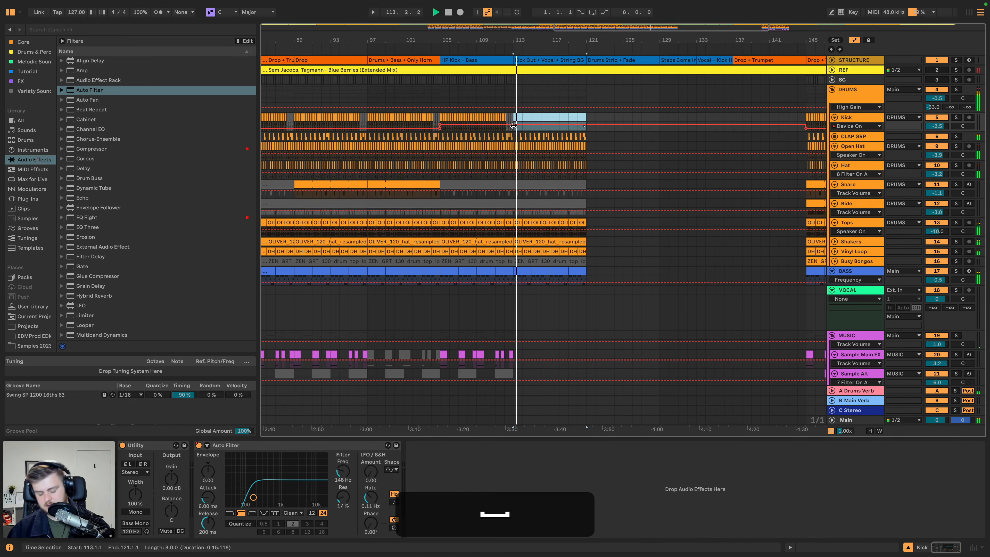
{"action": "key", "text": "b"}
{"action": "left_click", "coordinate": [522, 128]}
{"action": "key", "text": "b"}
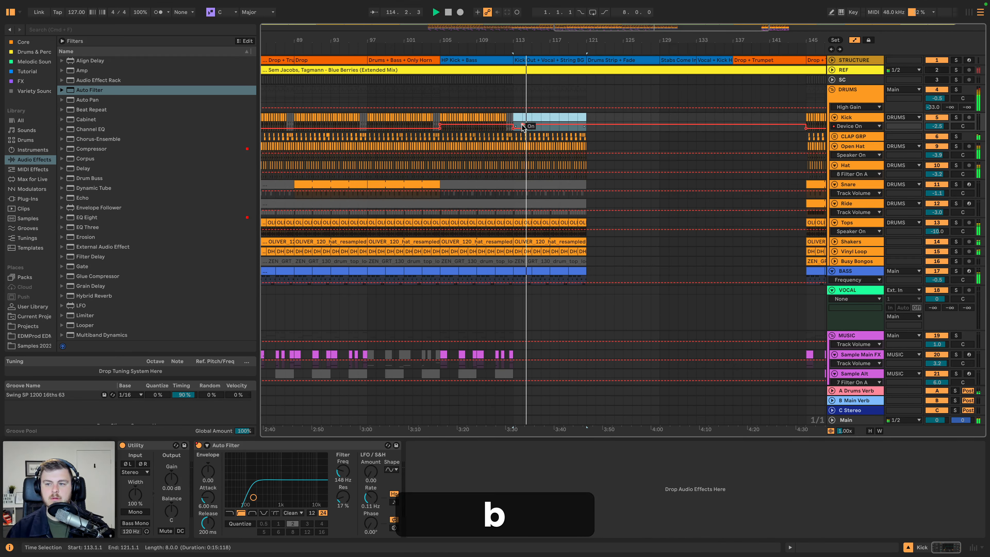
{"action": "left_click", "coordinate": [523, 125]}
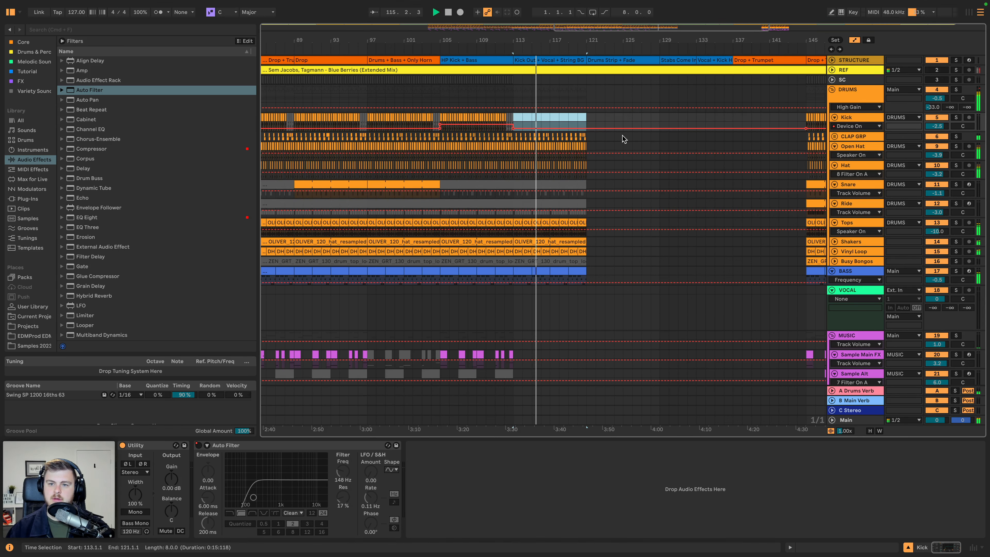
Copy the STRING clip from bars 97 to 105 to bar 113, activate it, and play back the section.
{"action": "scroll", "coordinate": [620, 140], "scroll_direction": "down", "scroll_amount": 4}
{"action": "key", "text": "space"}
{"action": "left_click", "coordinate": [384, 347]}
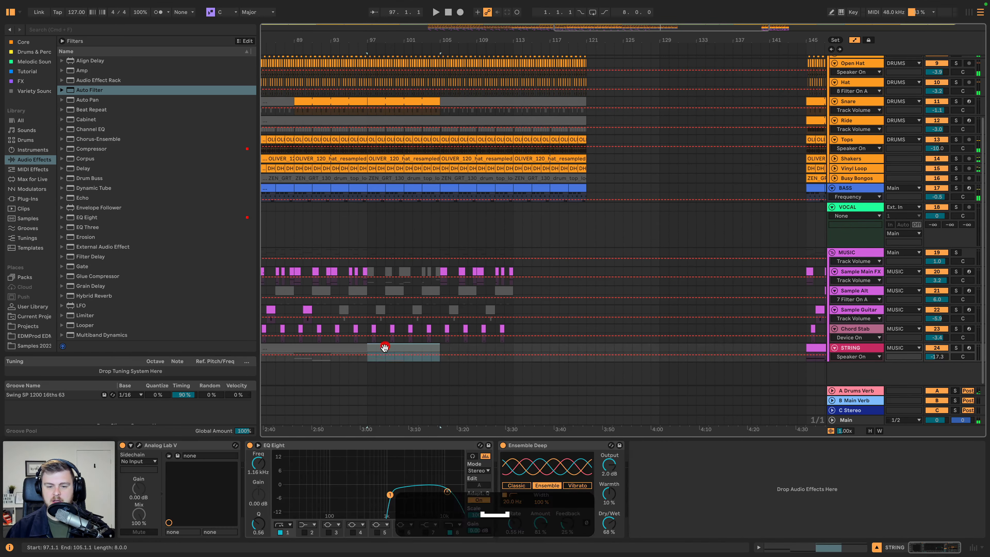
{"action": "key", "text": "cmd+c"}
{"action": "left_click", "coordinate": [514, 348]}
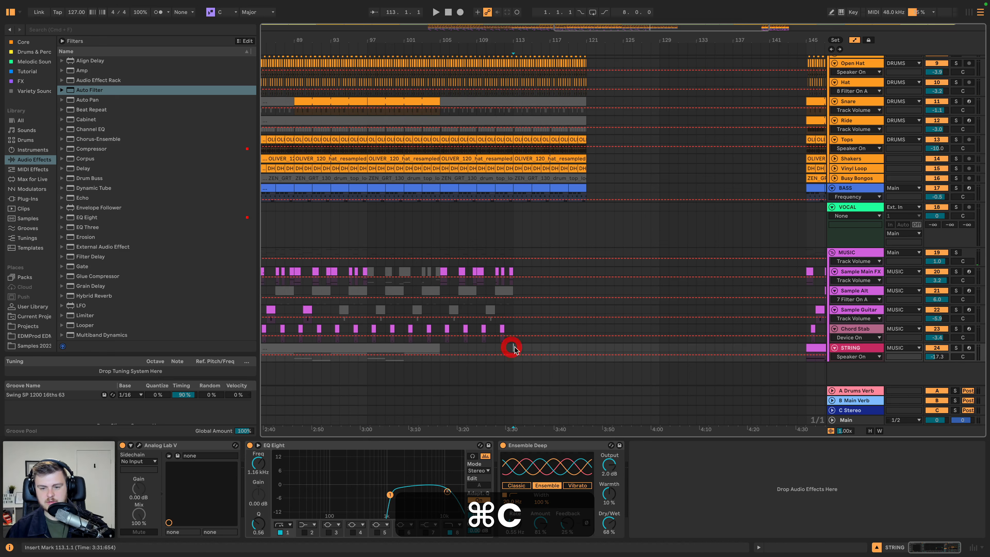
{"action": "key", "text": "cmd+v"}
{"action": "key", "text": "space"}
{"action": "scroll", "coordinate": [550, 312], "scroll_direction": "up", "scroll_amount": 4}
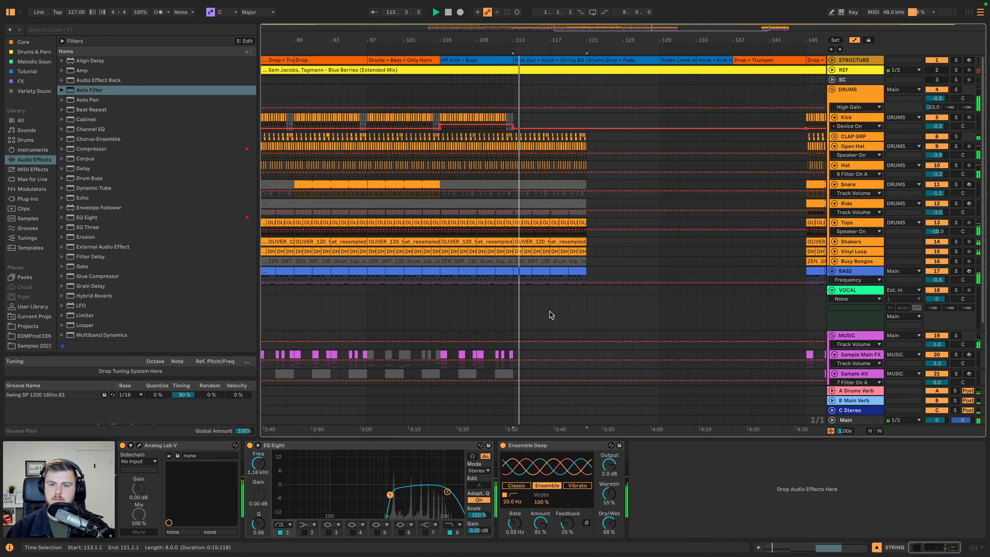
{"action": "scroll", "coordinate": [489, 285], "scroll_direction": "down", "scroll_amount": 4}
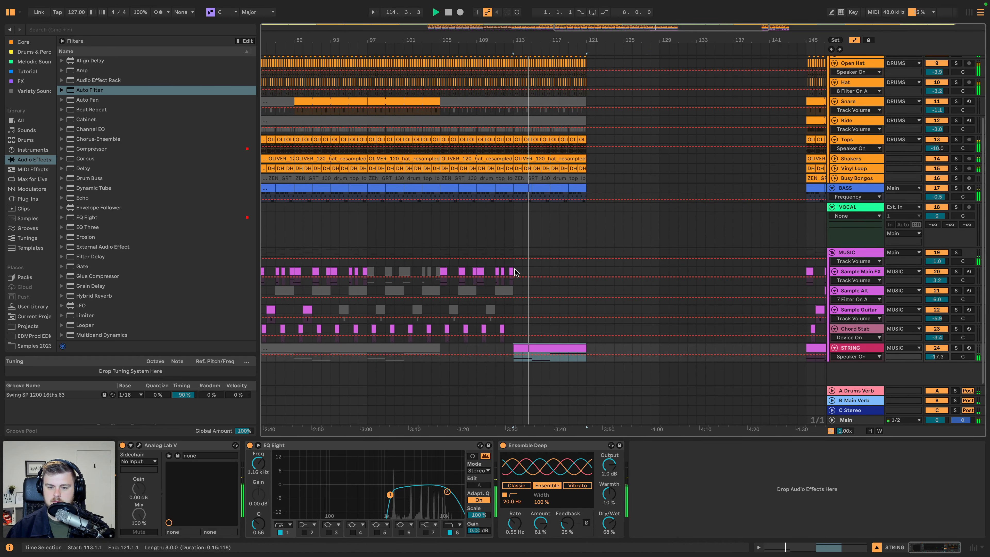
Duplicate the music clips in bars 105 to 113, from Sample Main FX to Chord Stab, into bars 113 to 121.
{"action": "left_click_drag", "start_coordinate": [515, 272], "coordinate": [440, 336]}
{"action": "key", "text": "super+d"}
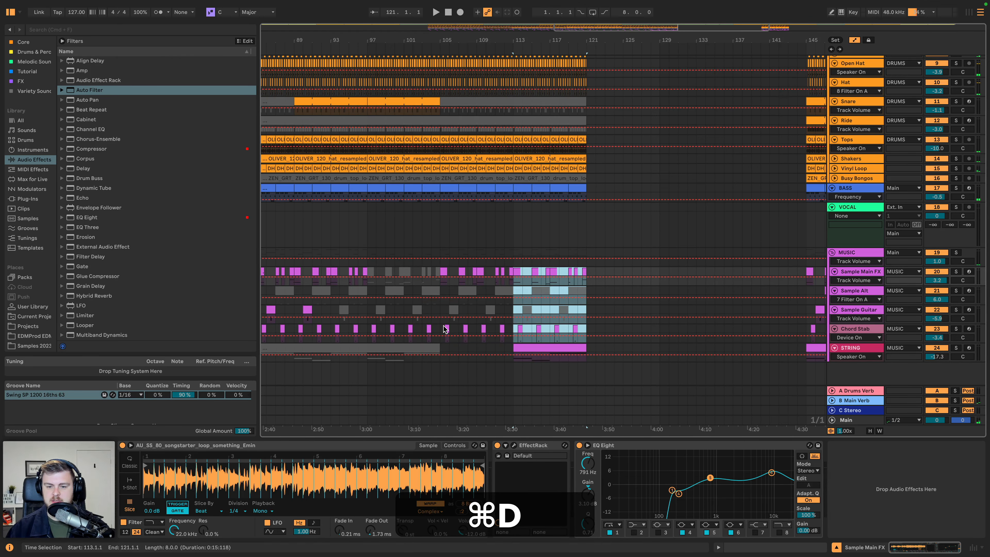
Duplicate the SC clips of bars 105 to 113 into bars 113 to 121 and play back from bar 113.
{"action": "key", "text": "space"}
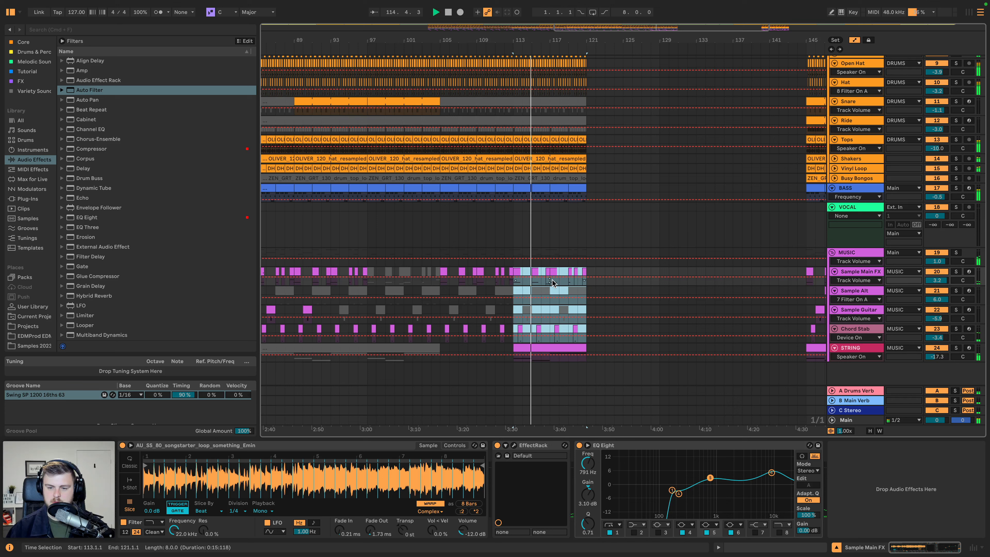
{"action": "scroll", "coordinate": [585, 269], "scroll_direction": "up", "scroll_amount": 4}
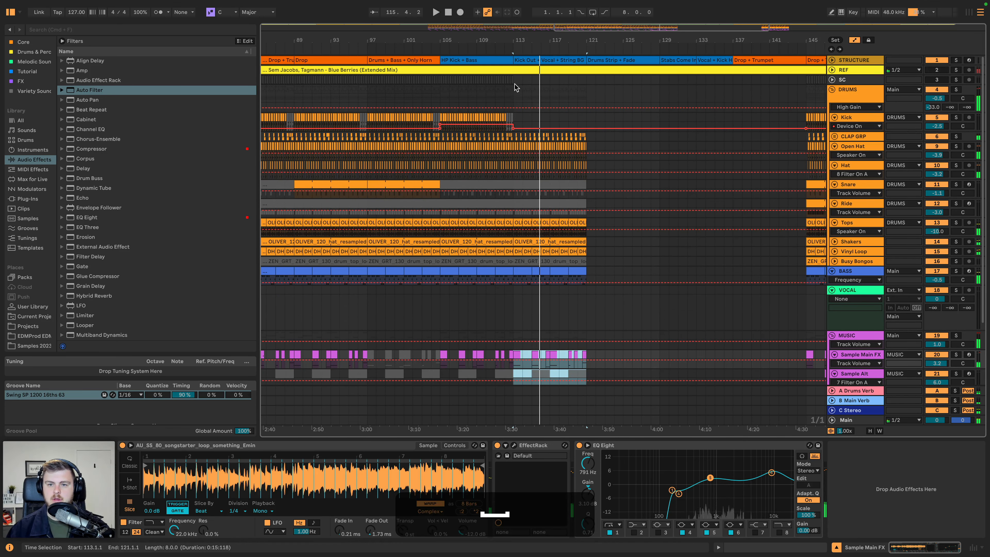
{"action": "key", "text": "space"}
{"action": "left_click_drag", "start_coordinate": [515, 84], "coordinate": [443, 83]}
{"action": "key", "text": "super+d"}
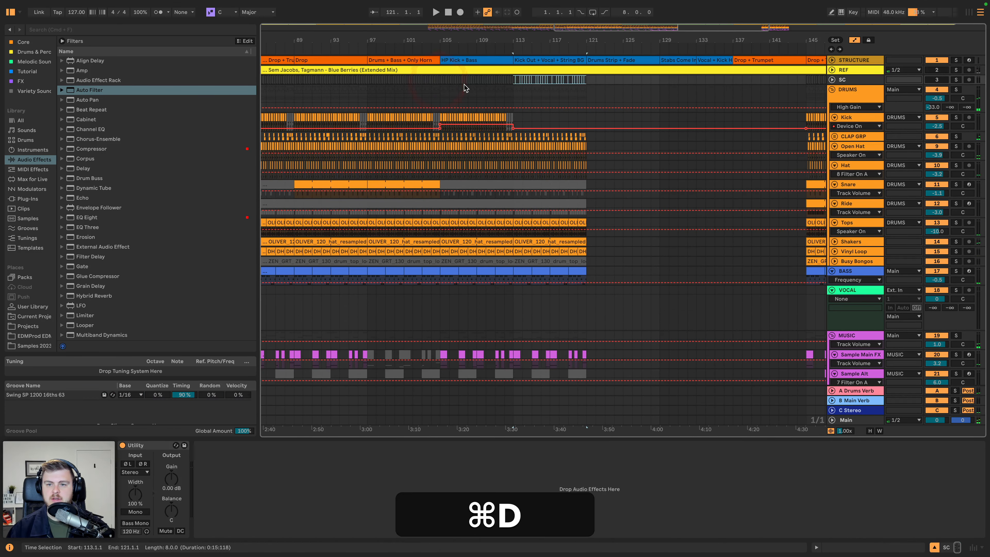
{"action": "key", "text": "super+space"}
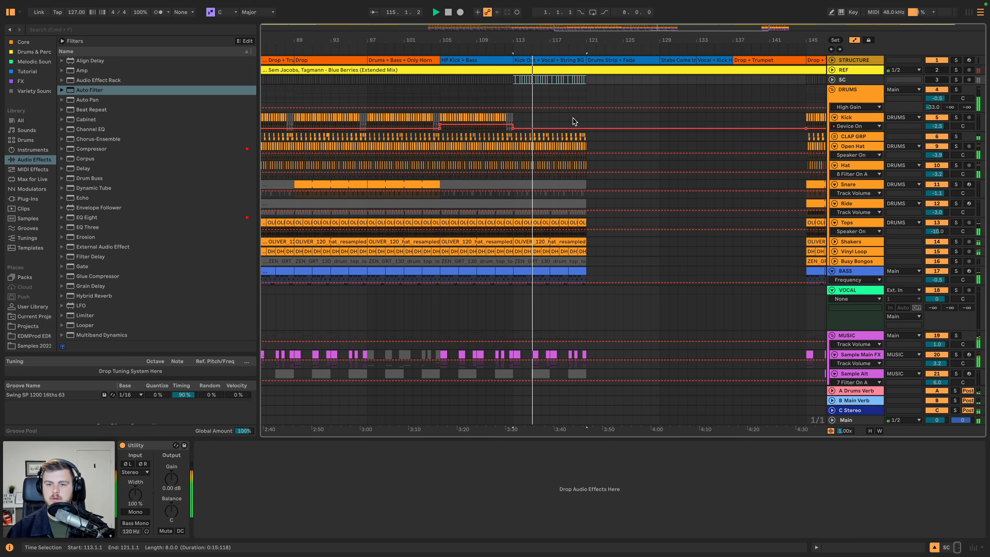
Deactivate the Shakers clip in bars 113 to 121 and play back the section from bar 113.
{"action": "left_click", "coordinate": [540, 240]}
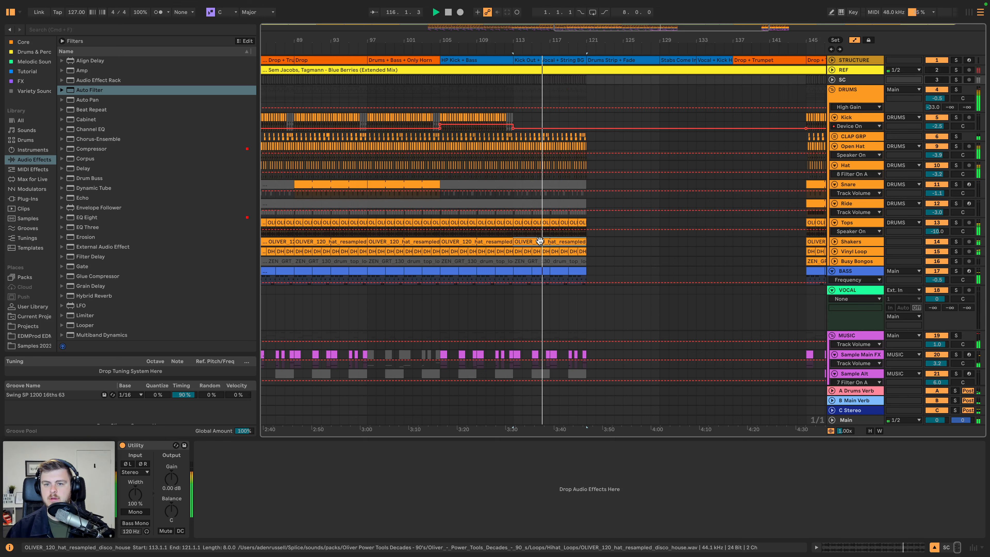
{"action": "key", "text": "0"}
{"action": "key", "text": "super+space"}
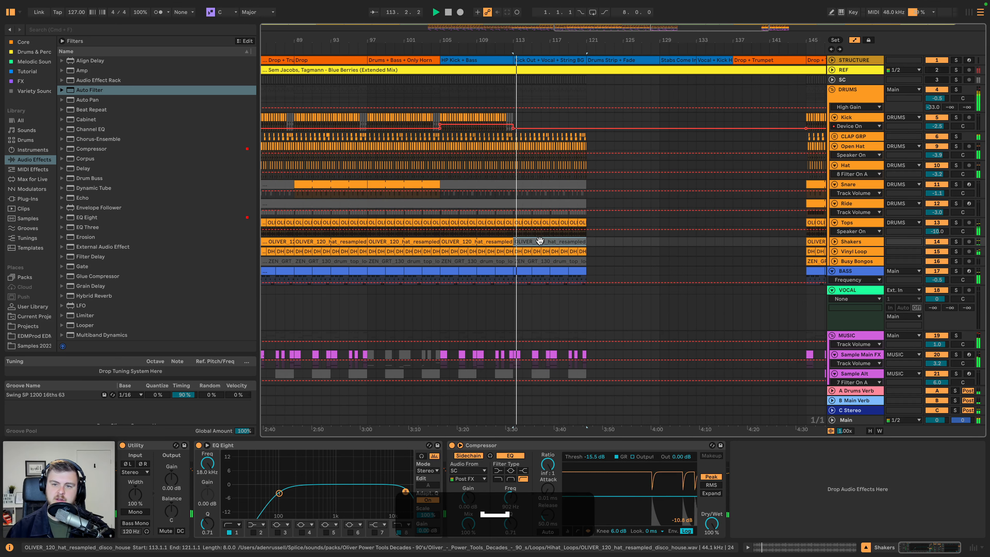
{"action": "key", "text": "minus"}
{"action": "key", "text": "minus"}
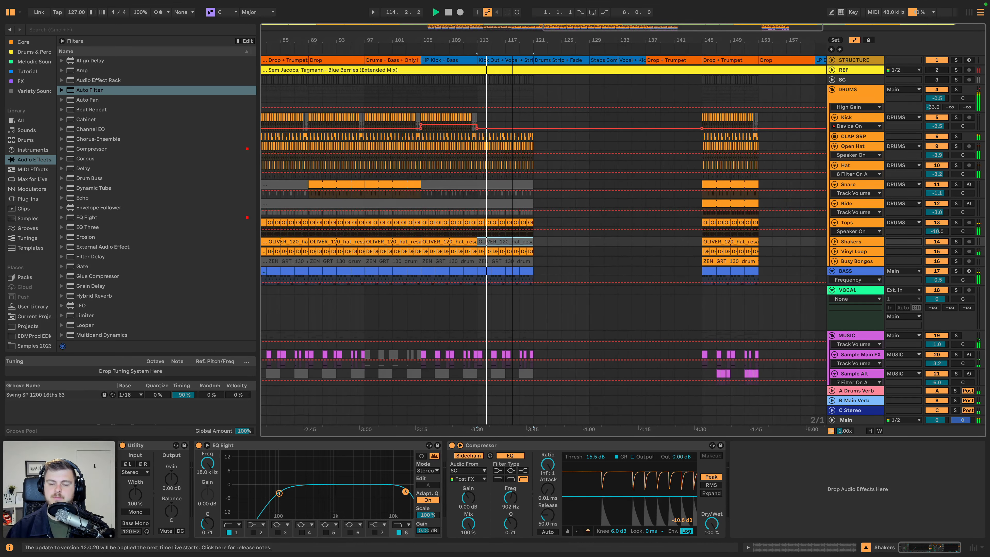
{"action": "left_click_drag", "start_coordinate": [513, 40], "coordinate": [513, 37]}
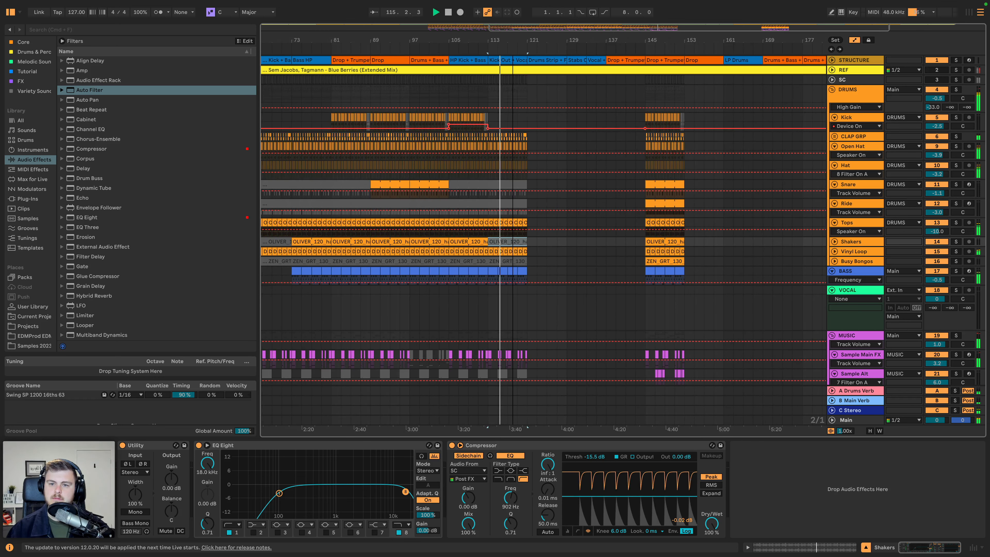
{"action": "key", "text": "space"}
Duplicate the clips in bars 113 to 121, from Kick down to BASS, into bars 121 to 129.
{"action": "left_click", "coordinate": [523, 121]}
{"action": "left_click_drag", "start_coordinate": [523, 122], "coordinate": [515, 150]}
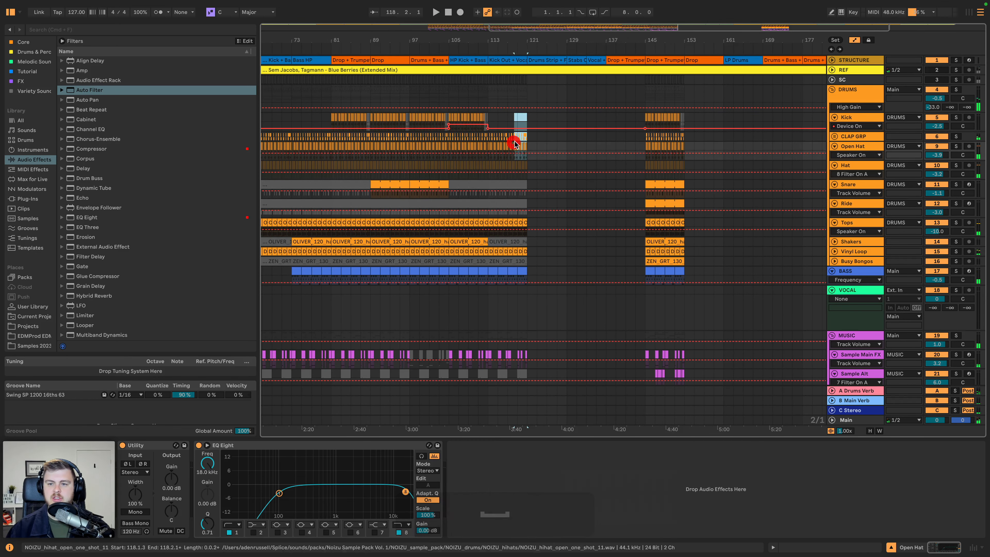
{"action": "left_click_drag", "start_coordinate": [527, 117], "coordinate": [489, 276]}
{"action": "key", "text": "super+d"}
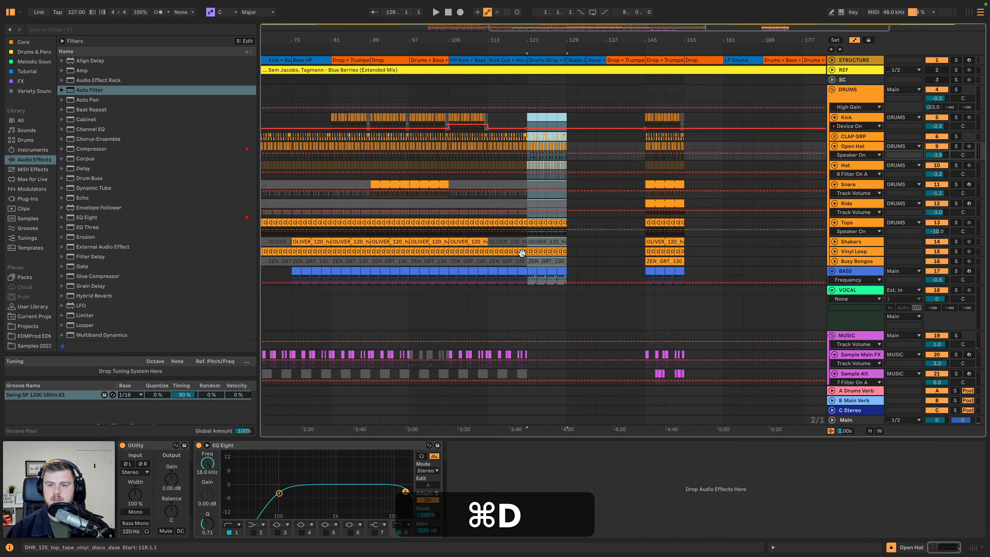
Duplicate the music clips in bars 113 to 121, from Sample Main FX to Chord Stab, twice to fill bars 121 to 137.
{"action": "left_click", "coordinate": [576, 59]}
{"action": "scroll", "coordinate": [530, 271], "scroll_direction": "down", "scroll_amount": 5}
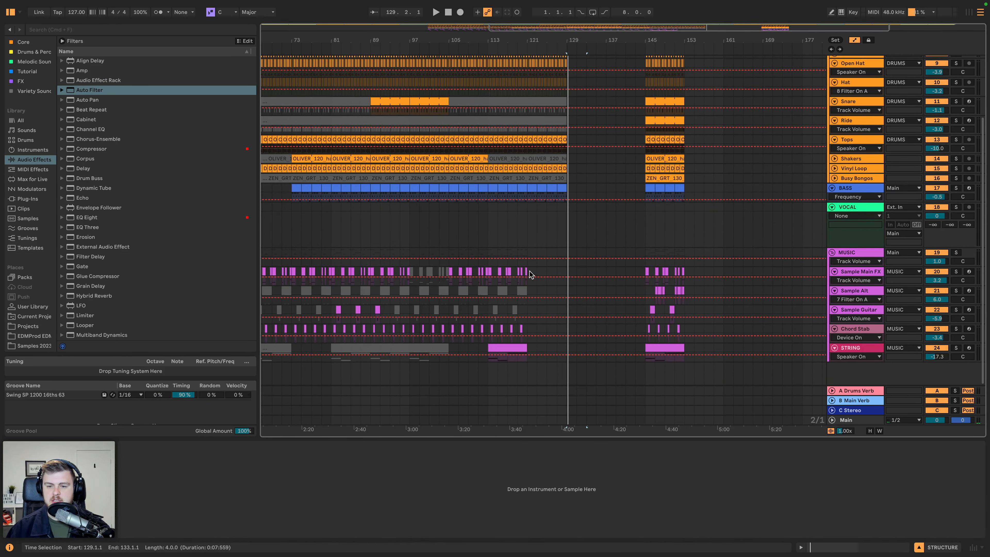
{"action": "left_click_drag", "start_coordinate": [530, 272], "coordinate": [487, 330]}
{"action": "key", "text": "super+d"}
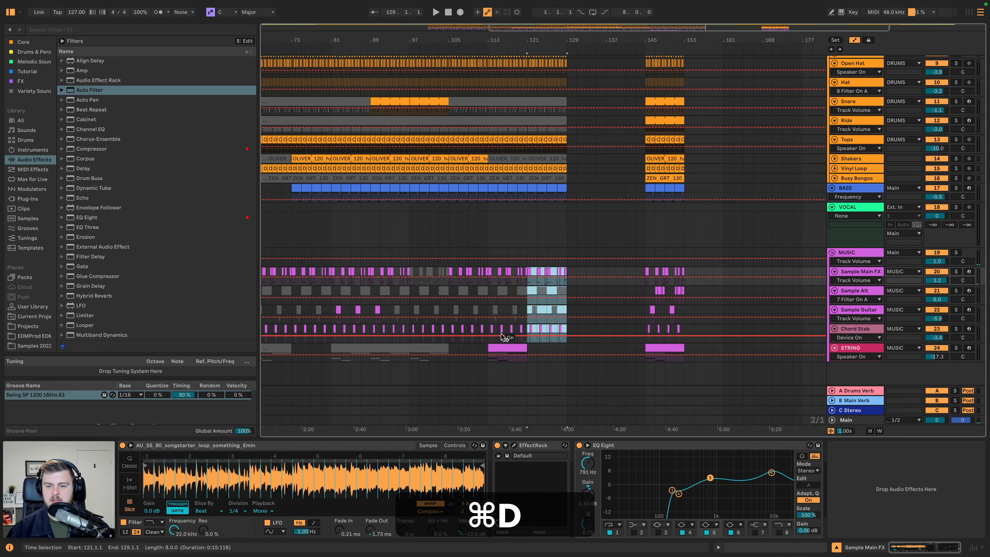
{"action": "key", "text": "super+d"}
Duplicate the STRING clip from bars 113 to 121 into bars 121 to 129 and play back from bar 129.
{"action": "left_click", "coordinate": [506, 346]}
{"action": "key", "text": "super+d"}
{"action": "scroll", "coordinate": [536, 328], "scroll_direction": "up", "scroll_amount": 5}
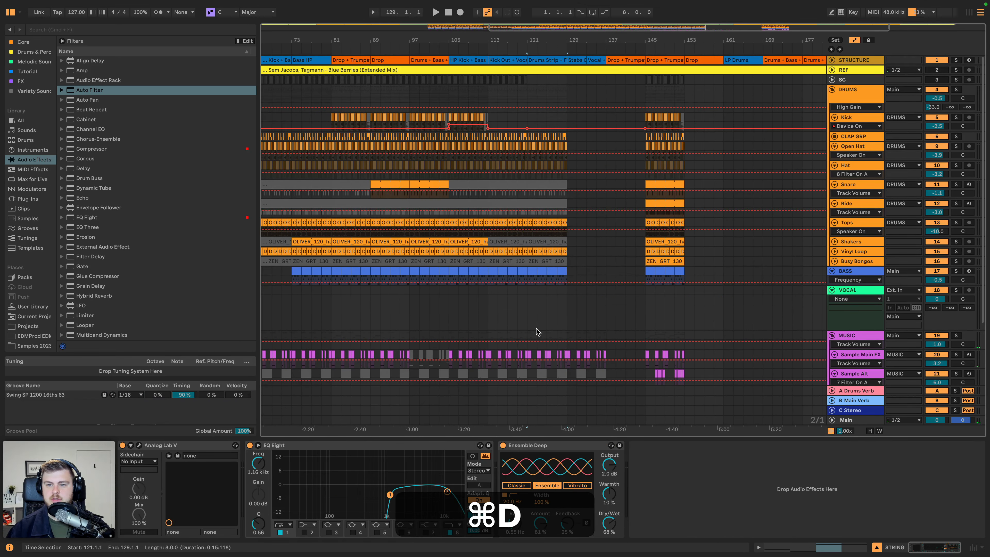
{"action": "scroll", "coordinate": [545, 234], "scroll_direction": "down", "scroll_amount": 5}
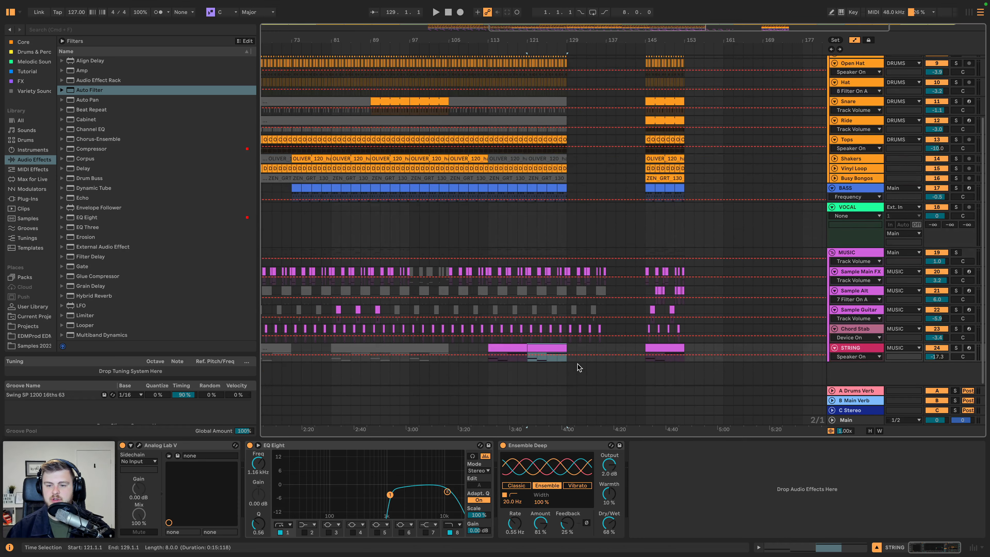
{"action": "key", "text": "space"}
{"action": "scroll", "coordinate": [581, 339], "scroll_direction": "up", "scroll_amount": 5}
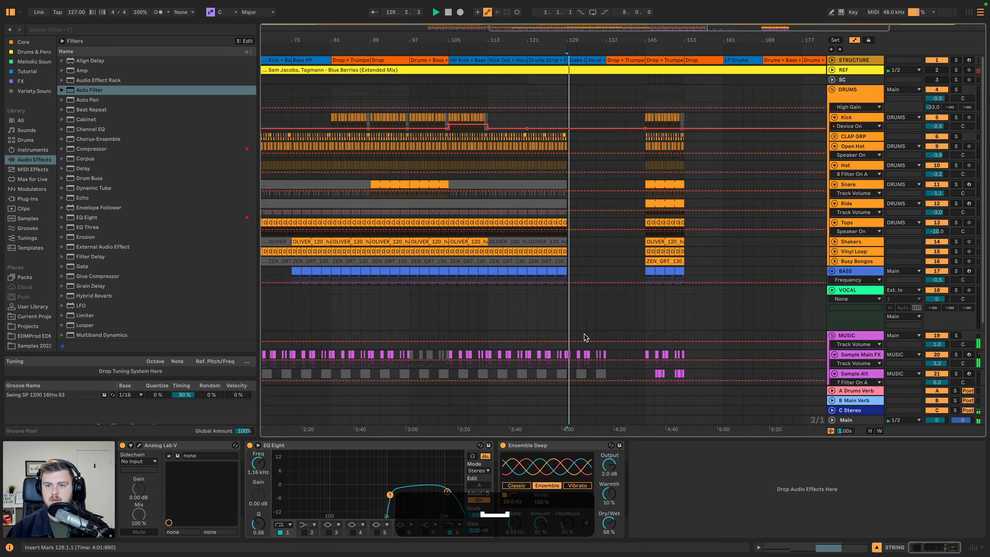
{"action": "mouse_move", "coordinate": [582, 36]}
{"action": "left_mouse_down"}
{"action": "mouse_move", "coordinate": [583, 109]}
{"action": "mouse_move", "coordinate": [582, 39]}
{"action": "left_mouse_up"}
{"action": "key", "text": "space"}
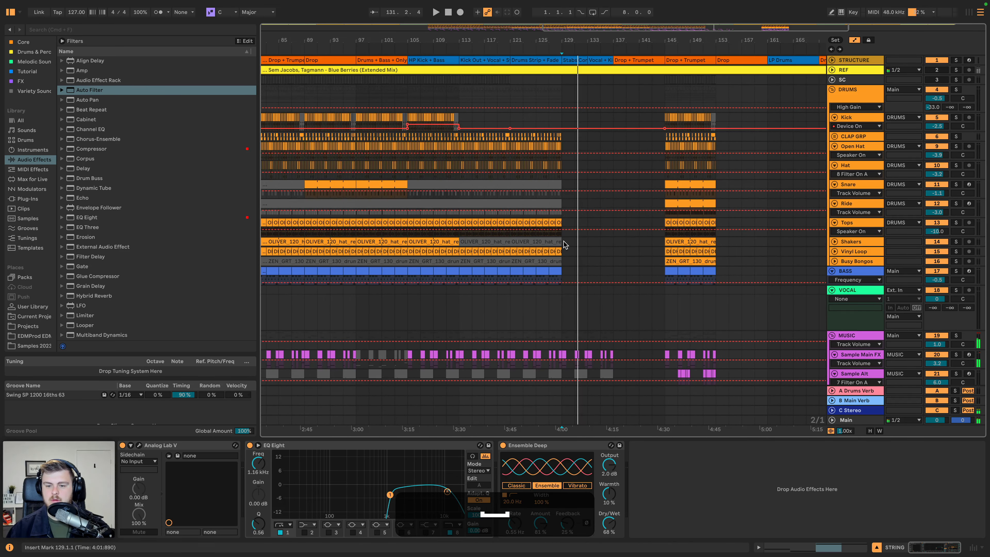
Delete the MUSIC group clips from Sample Main FX to Chord Stab in bars 121 to 129 and play back the section.
{"action": "scroll", "coordinate": [564, 241], "scroll_direction": "down", "scroll_amount": 3}
{"action": "scroll", "coordinate": [544, 294], "scroll_direction": "down", "scroll_amount": 2}
{"action": "left_click_drag", "start_coordinate": [544, 295], "coordinate": [530, 269]}
{"action": "left_click", "coordinate": [578, 345], "text": "shift"}
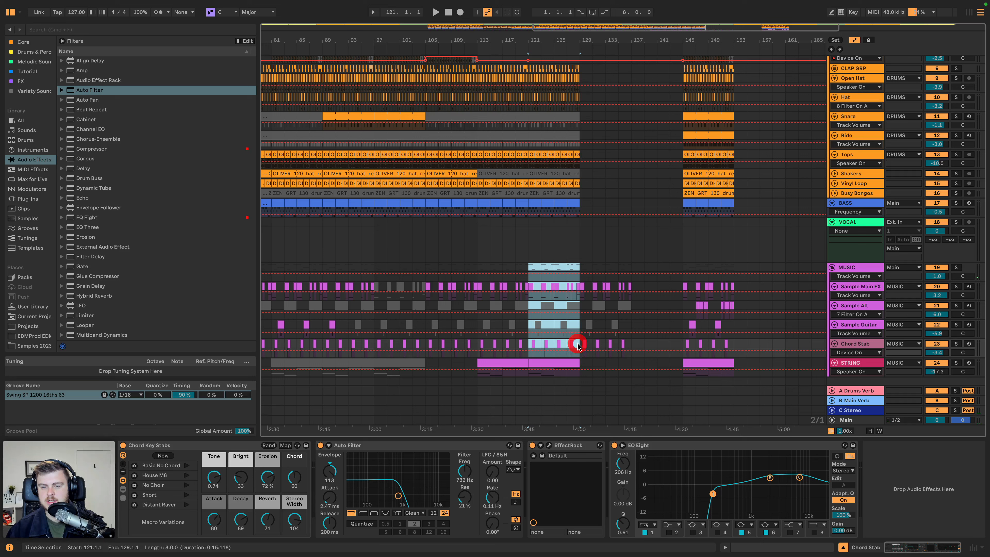
{"action": "key", "text": "BackSpace"}
{"action": "key", "text": "space"}
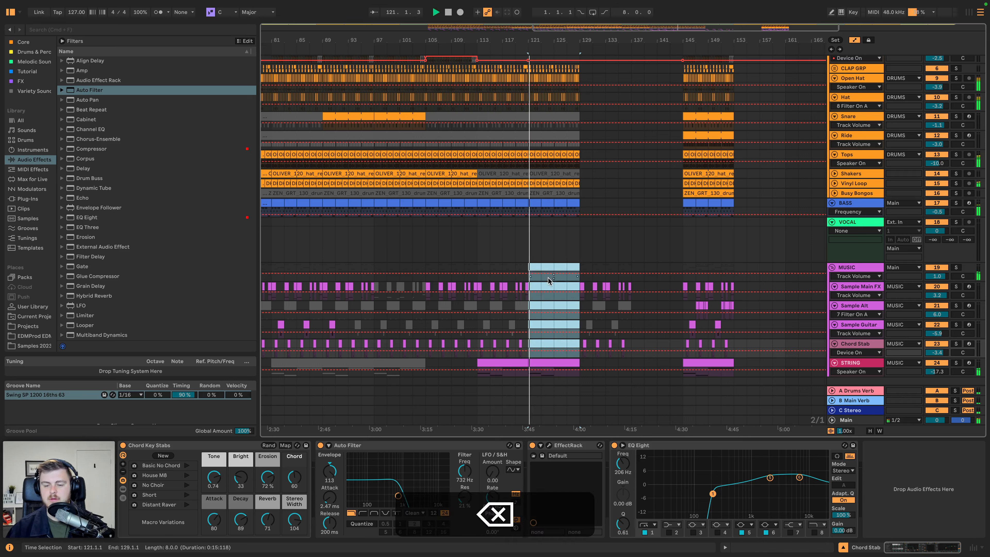
Delete the Chord Stab clips in bars 113 to 121 and play back the section from bar 113.
{"action": "left_click", "coordinate": [480, 268]}
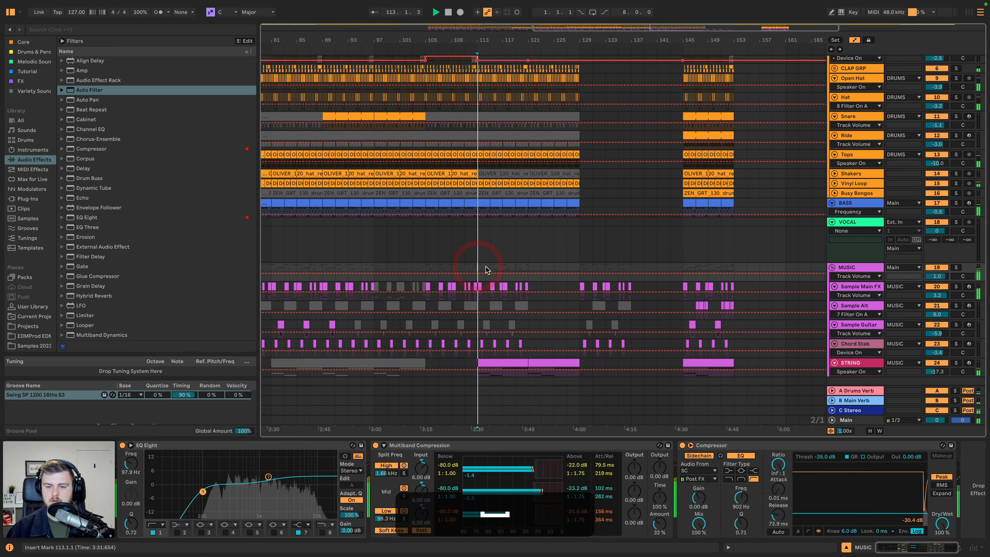
{"action": "left_click_drag", "start_coordinate": [529, 346], "coordinate": [476, 348]}
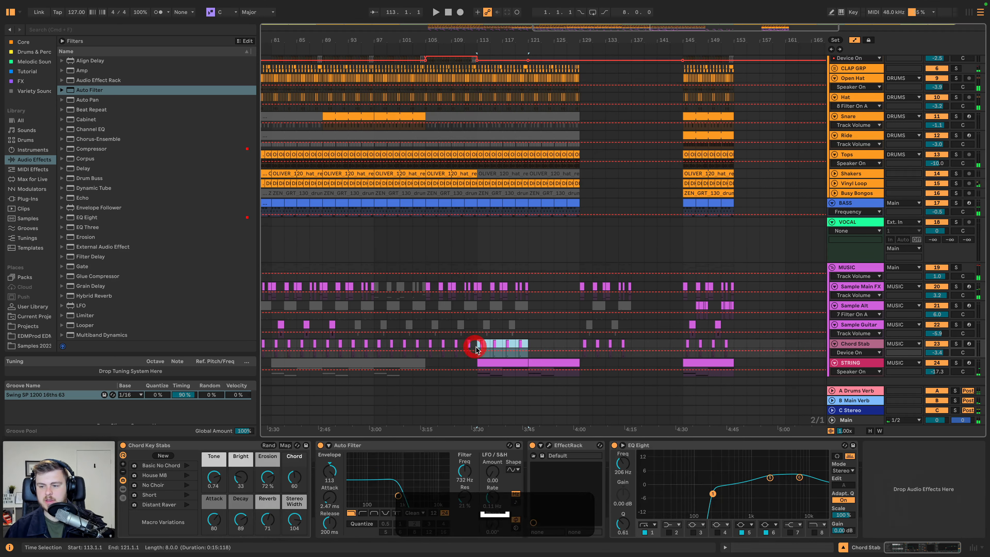
{"action": "key", "text": "space"}
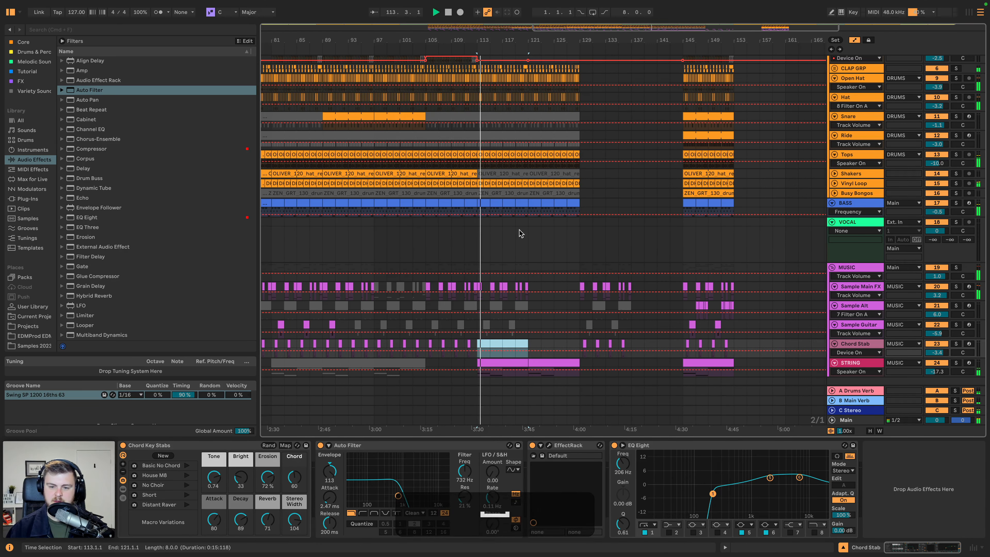
{"action": "scroll", "coordinate": [578, 240], "scroll_direction": "up", "scroll_amount": 3}
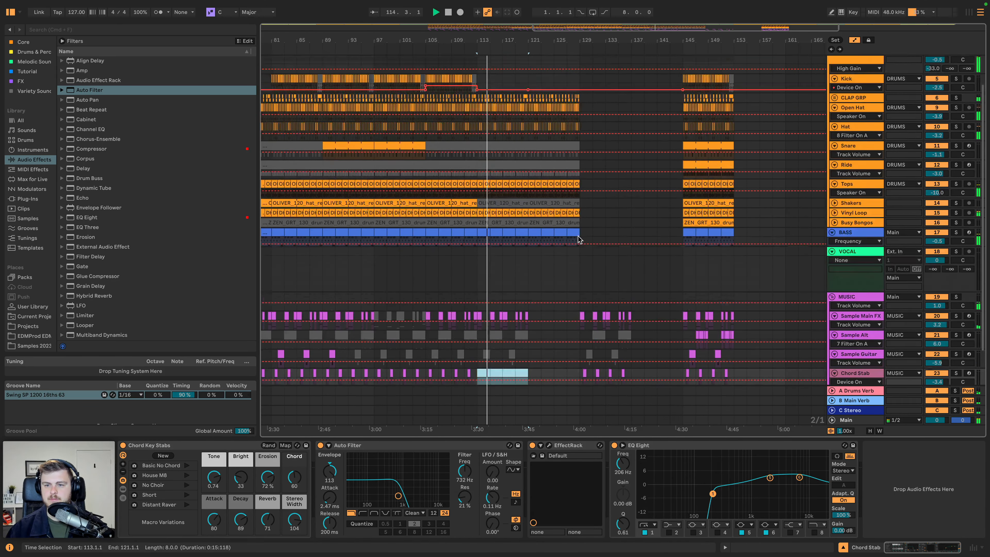
{"action": "scroll", "coordinate": [600, 242], "scroll_direction": "right", "scroll_amount": 3}
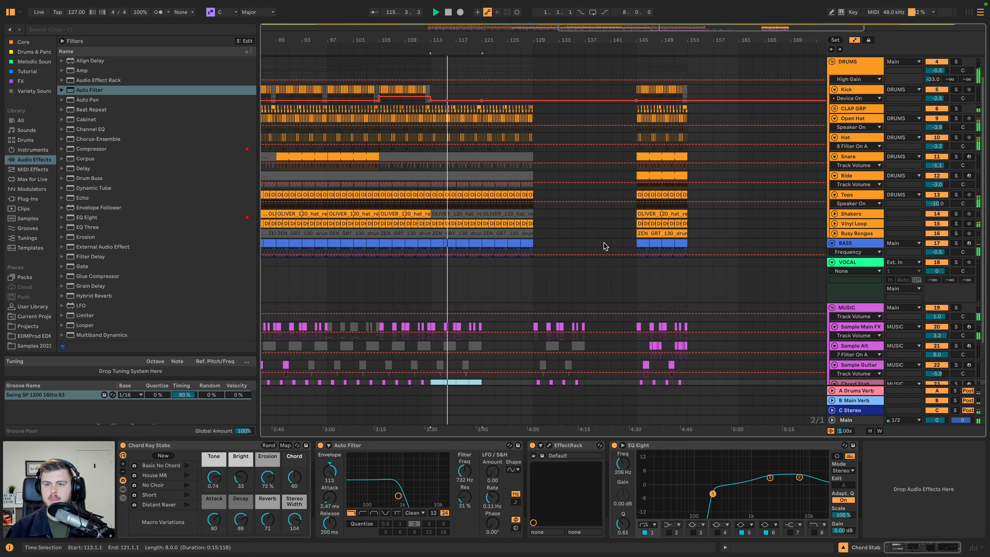
{"action": "scroll", "coordinate": [600, 246], "scroll_direction": "up", "scroll_amount": 2}
{"action": "scroll", "coordinate": [586, 243], "scroll_direction": "left", "scroll_amount": 5}
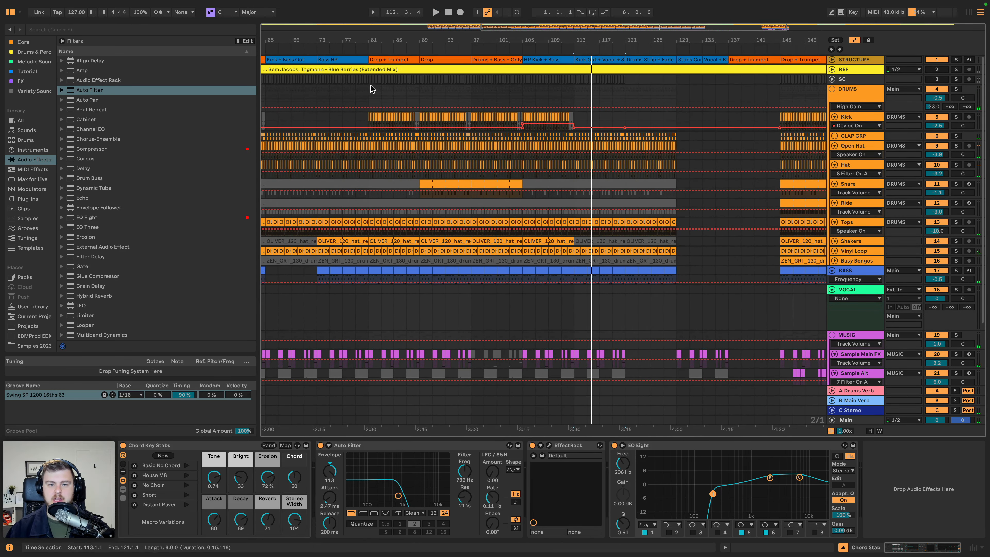
Copy bars 81 to 89 from DRUMS down to STRING, paste them at bar 137, and play back from there.
{"action": "left_click", "coordinate": [369, 82]}
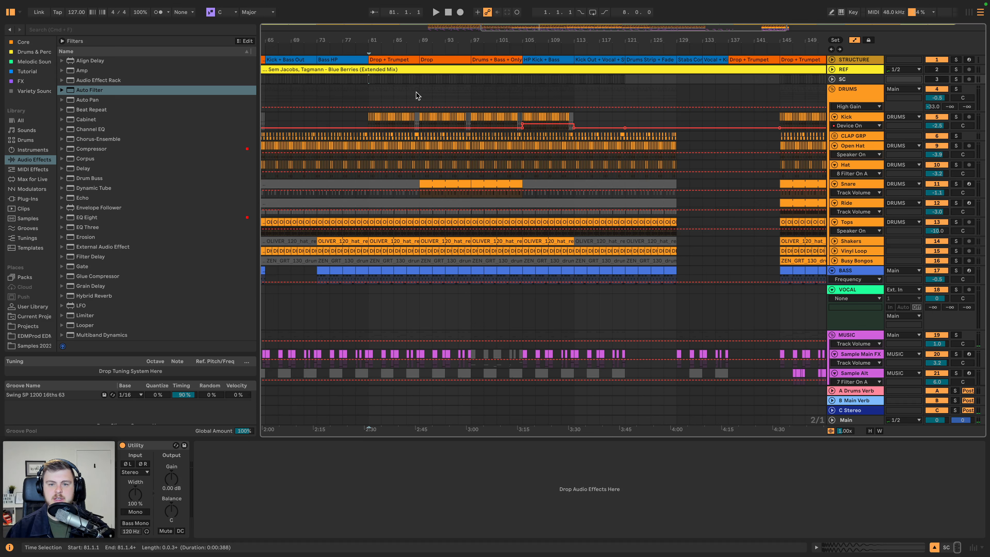
{"action": "left_click_drag", "start_coordinate": [417, 92], "coordinate": [375, 313]}
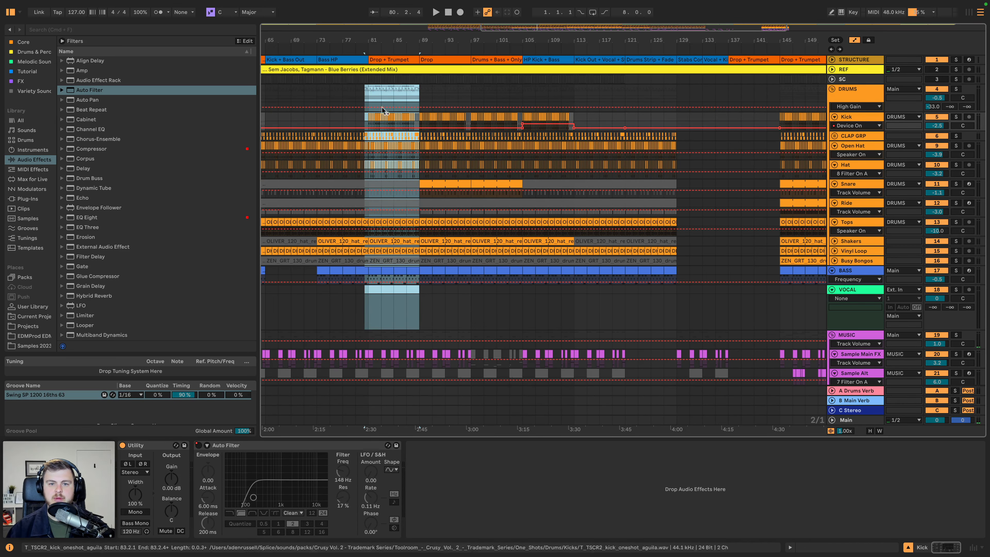
{"action": "left_click", "coordinate": [367, 92]}
{"action": "scroll", "coordinate": [453, 316], "scroll_direction": "down", "scroll_amount": 3}
{"action": "key", "text": "shift"}
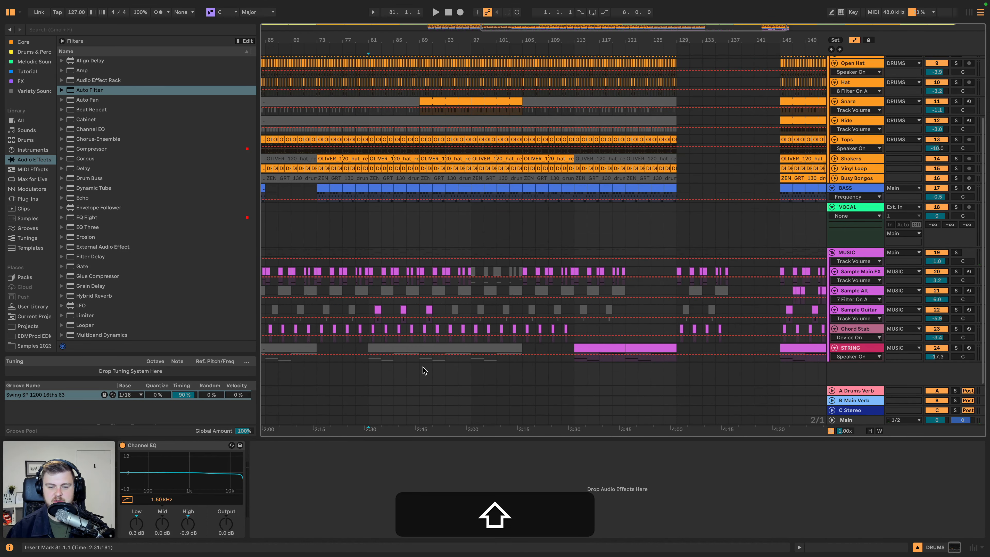
{"action": "left_click", "coordinate": [425, 360], "text": "shift"}
{"action": "key", "text": "super+c"}
{"action": "scroll", "coordinate": [616, 194], "scroll_direction": "up", "scroll_amount": 5}
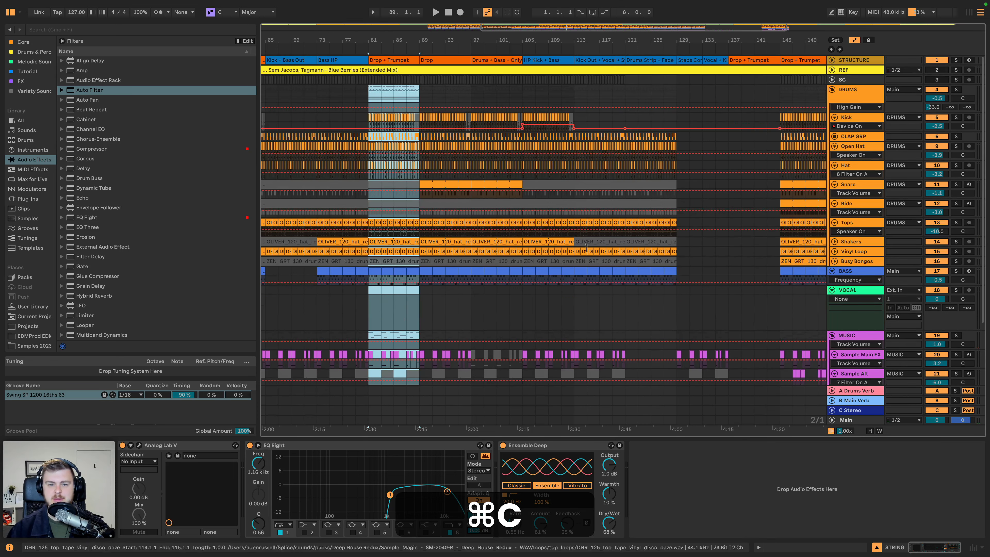
{"action": "scroll", "coordinate": [615, 194], "scroll_direction": "right", "scroll_amount": 5}
{"action": "left_click", "coordinate": [589, 90]}
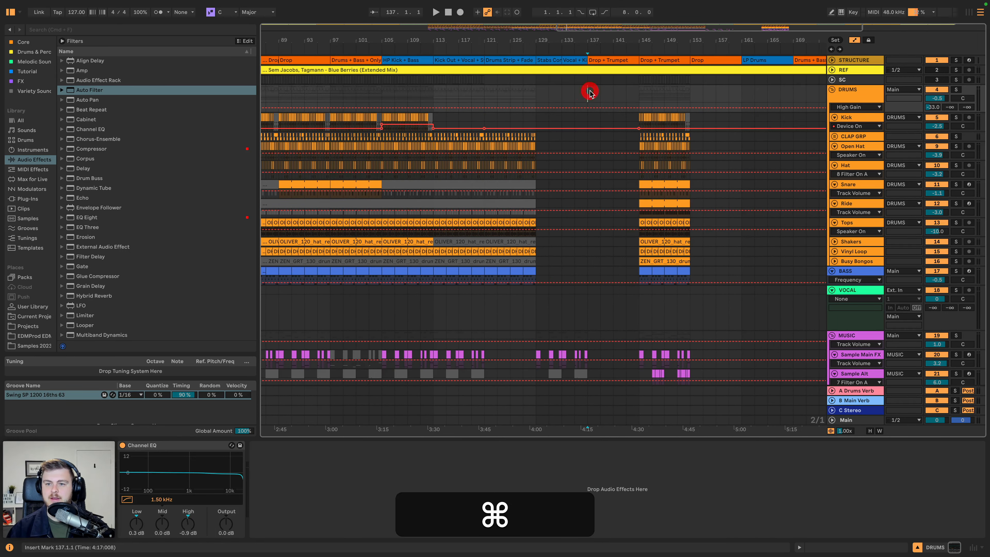
{"action": "key", "text": "super+v"}
{"action": "key", "text": "space"}
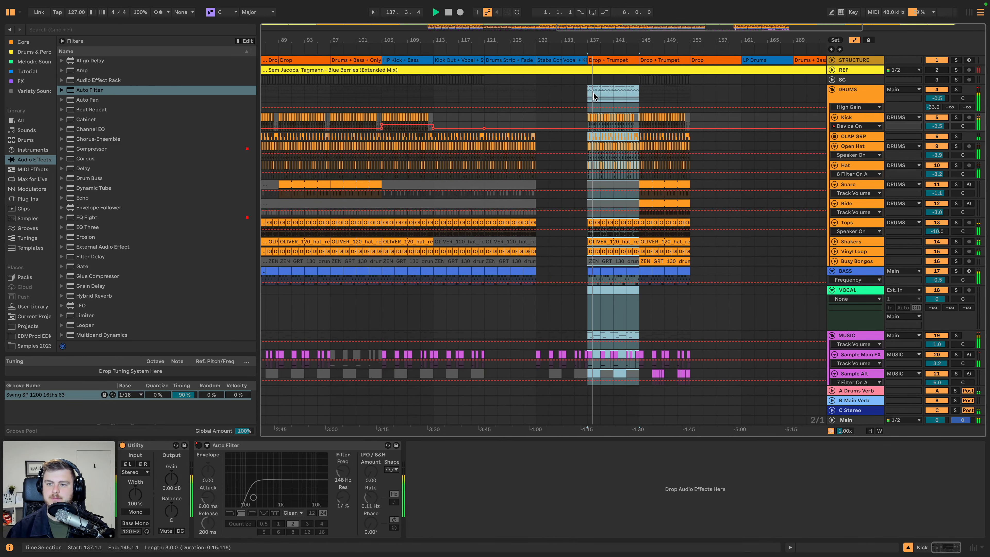
Activate the Ride and Busy Bongos clips in bars 137 to 145 and play back the section.
{"action": "left_click_drag", "start_coordinate": [596, 40], "coordinate": [597, 19]}
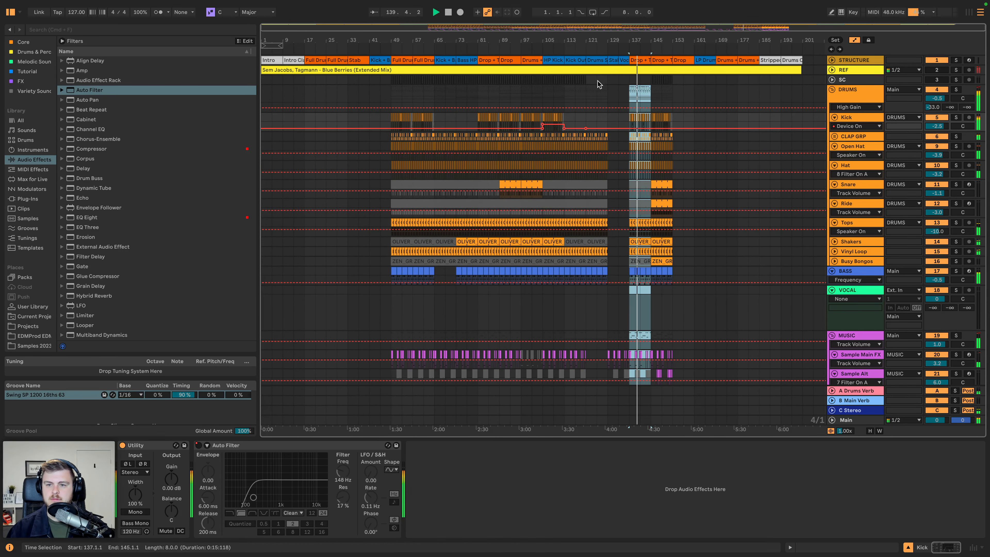
{"action": "left_click_drag", "start_coordinate": [650, 81], "coordinate": [674, 85]}
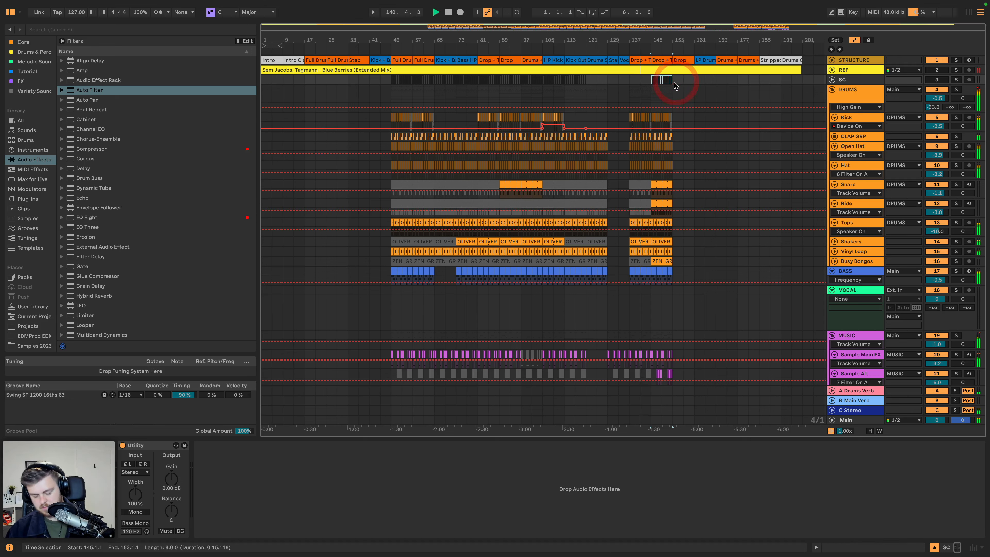
{"action": "left_click", "coordinate": [638, 203]}
{"action": "key", "text": "0"}
{"action": "scroll", "coordinate": [638, 201], "scroll_direction": "down", "scroll_amount": 2}
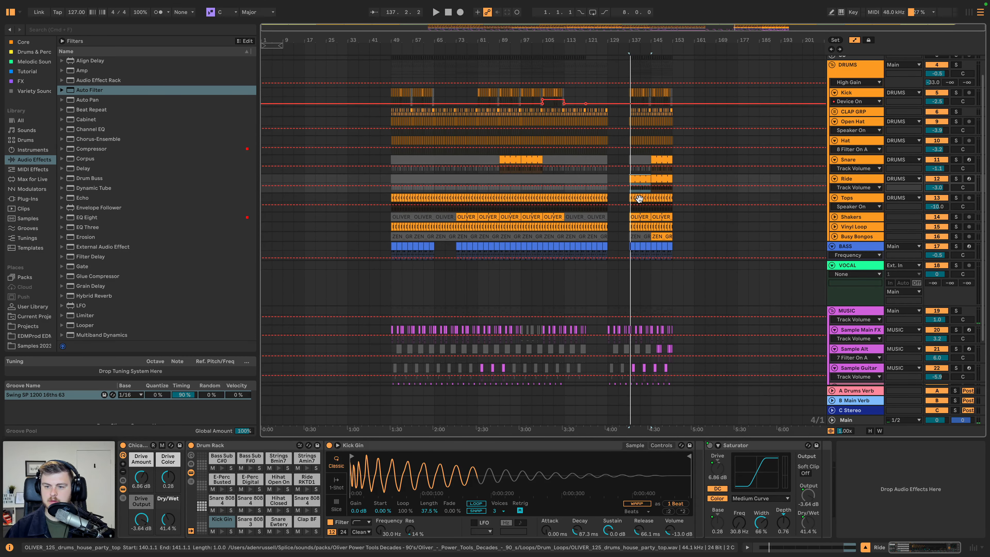
{"action": "left_click", "coordinate": [637, 236]}
{"action": "key", "text": "0"}
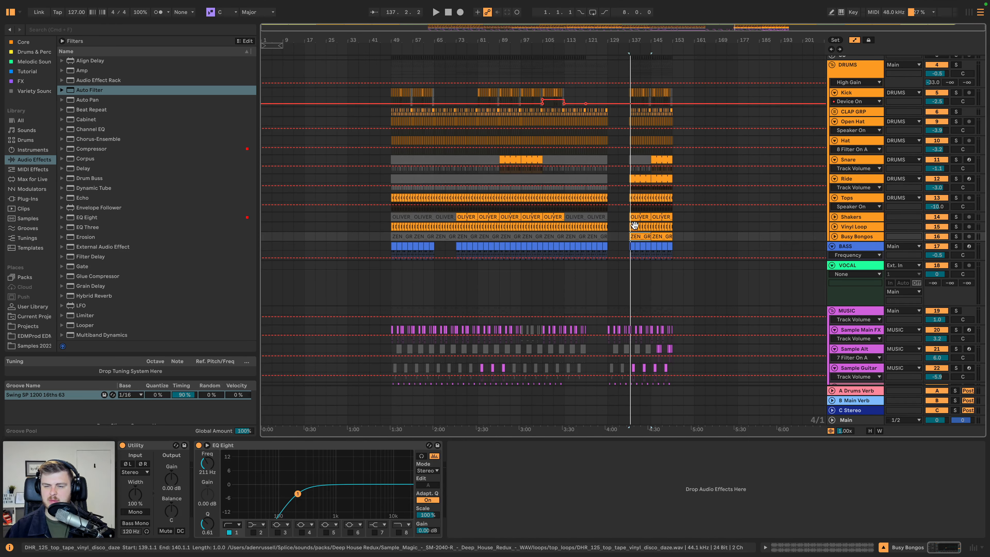
{"action": "scroll", "coordinate": [628, 158], "scroll_direction": "up", "scroll_amount": 2}
{"action": "key", "text": "space"}
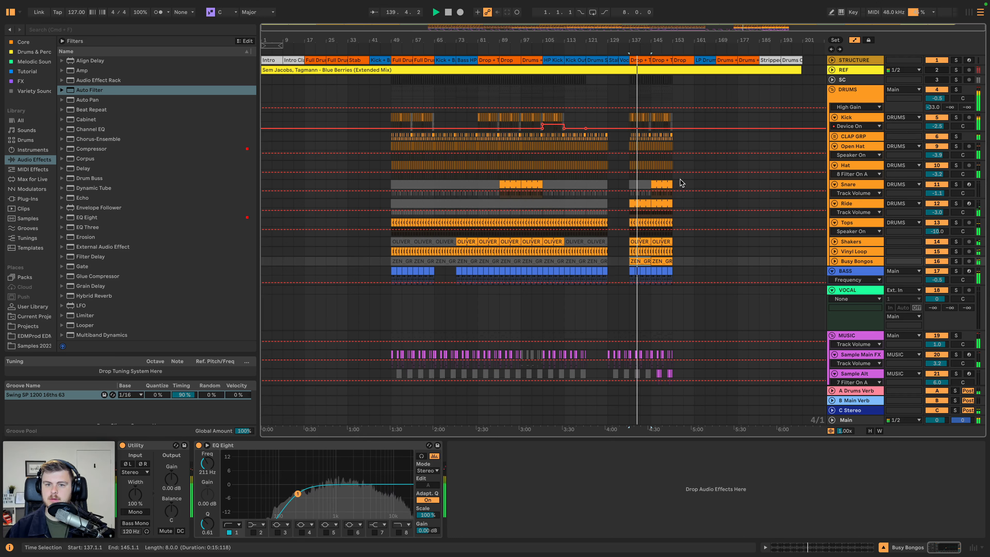
Activate the Busy Bongos clips in bars 89 to 113 and play back the section.
{"action": "left_click", "coordinate": [501, 260]}
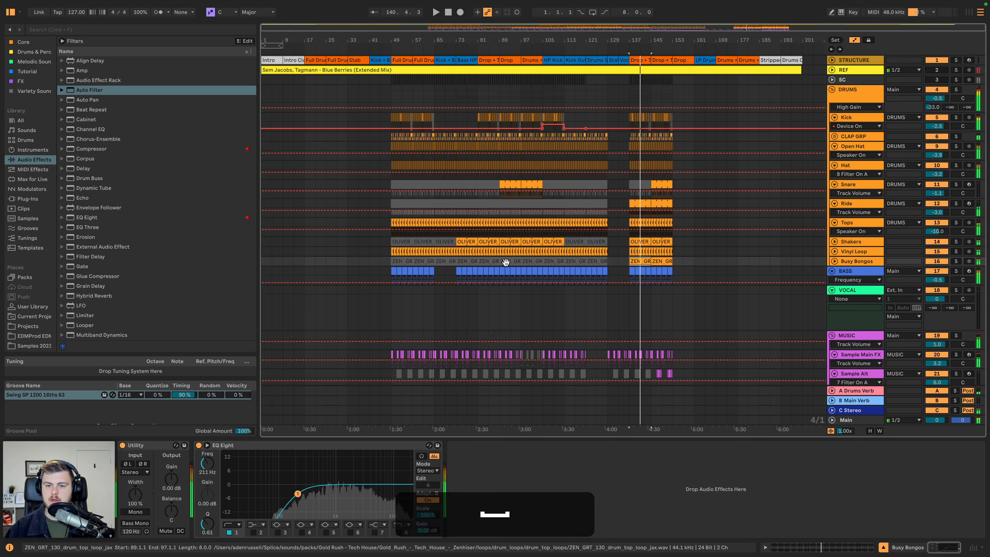
{"action": "left_click_drag", "start_coordinate": [504, 262], "coordinate": [575, 261]}
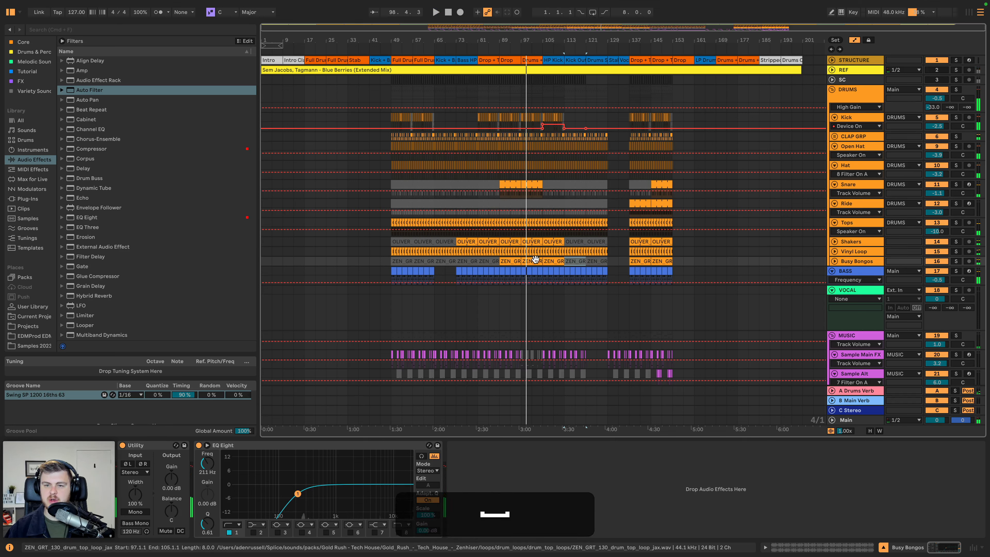
{"action": "scroll", "coordinate": [610, 273], "scroll_direction": "down", "scroll_amount": 2}
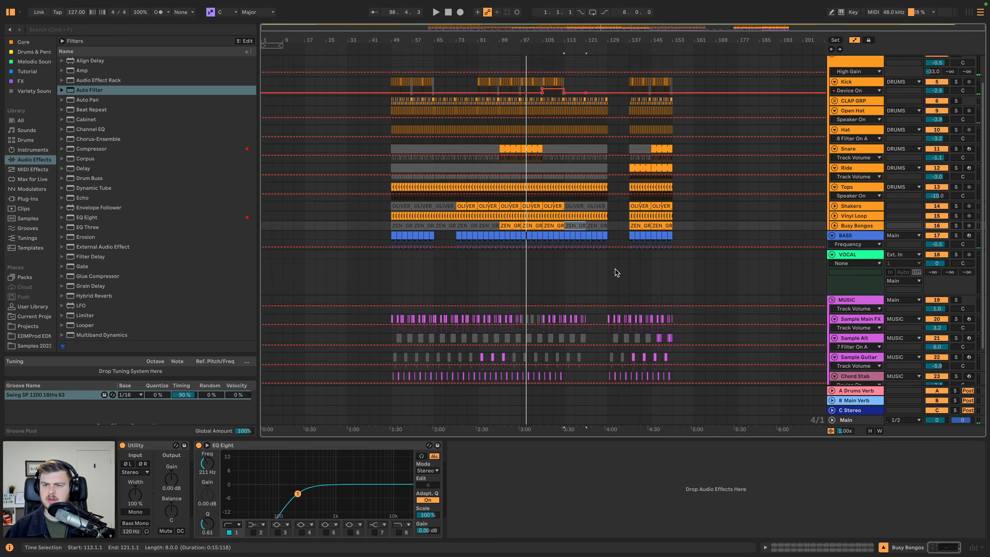
{"action": "scroll", "coordinate": [608, 273], "scroll_direction": "up", "scroll_amount": 2}
Duplicate bars 145 to 153 from Kick down to STRING into bars 153 to 161, including the SC clips.
{"action": "left_click", "coordinate": [671, 116]}
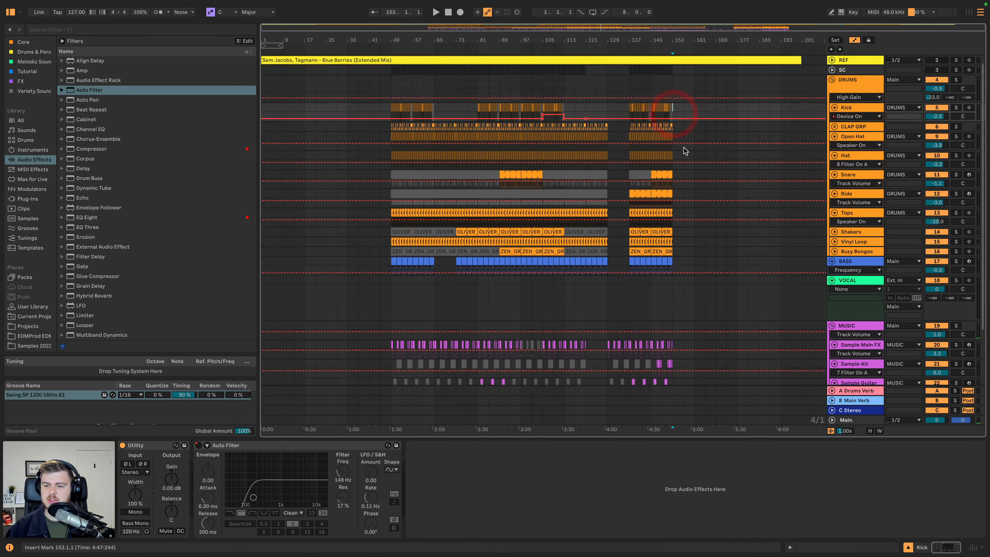
{"action": "scroll", "coordinate": [676, 253], "scroll_direction": "down", "scroll_amount": 5}
{"action": "left_click", "coordinate": [658, 347], "text": "shift"}
{"action": "scroll", "coordinate": [694, 328], "scroll_direction": "up", "scroll_amount": 5}
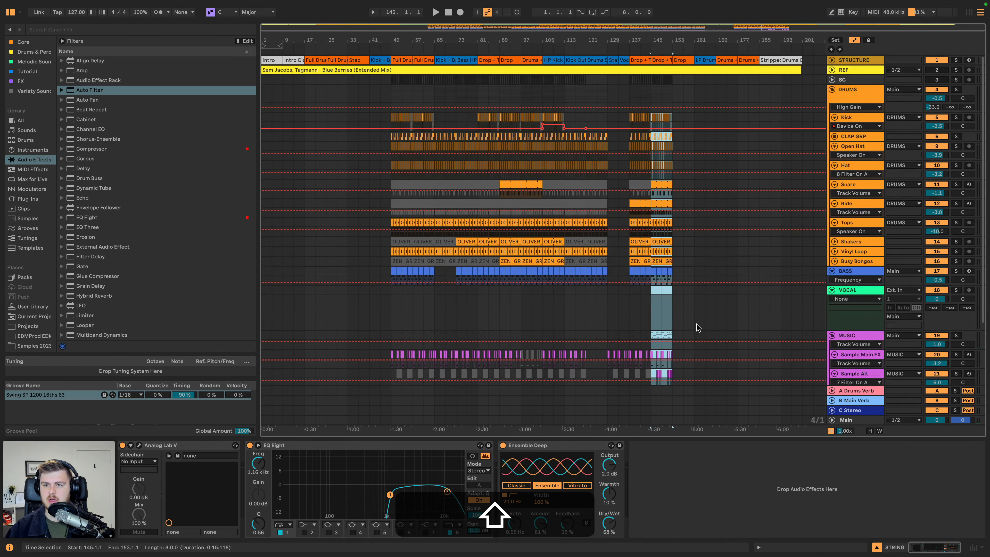
{"action": "key", "text": "super+d"}
{"action": "left_click", "coordinate": [674, 80]}
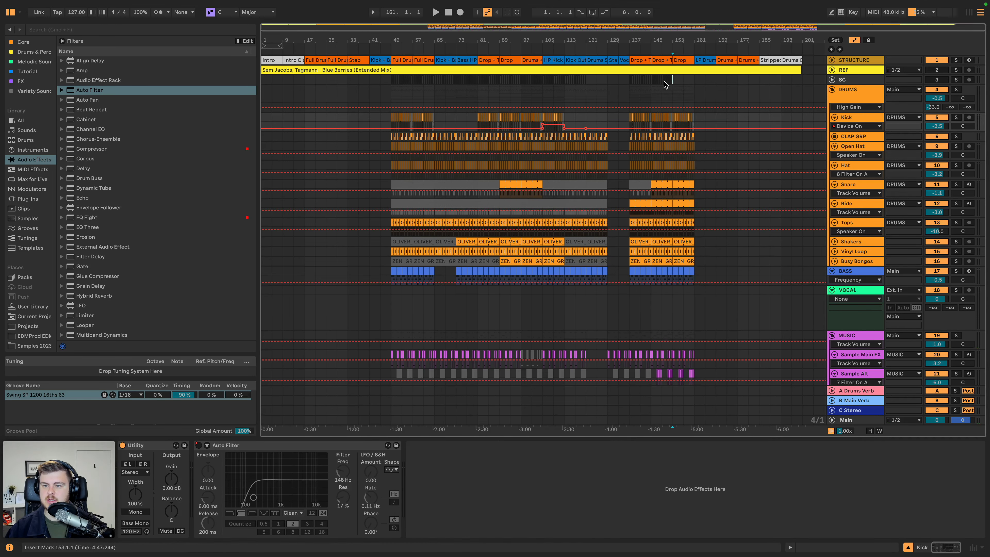
{"action": "key", "text": "super+d"}
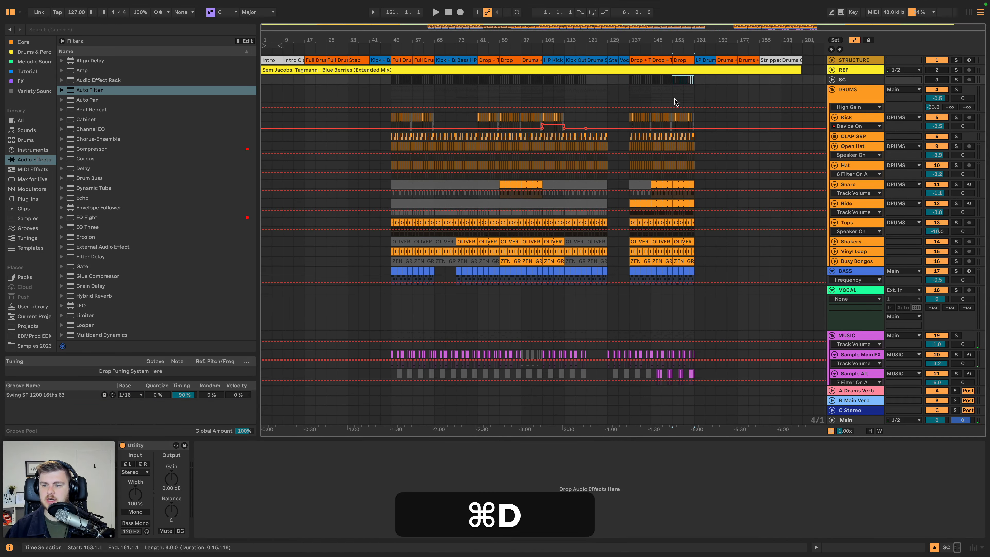
Deactivate the Busy Bongos, Ride and STRING clips in bars 153 to 161 and play back the section.
{"action": "scroll", "coordinate": [665, 169], "scroll_direction": "down", "scroll_amount": 2}
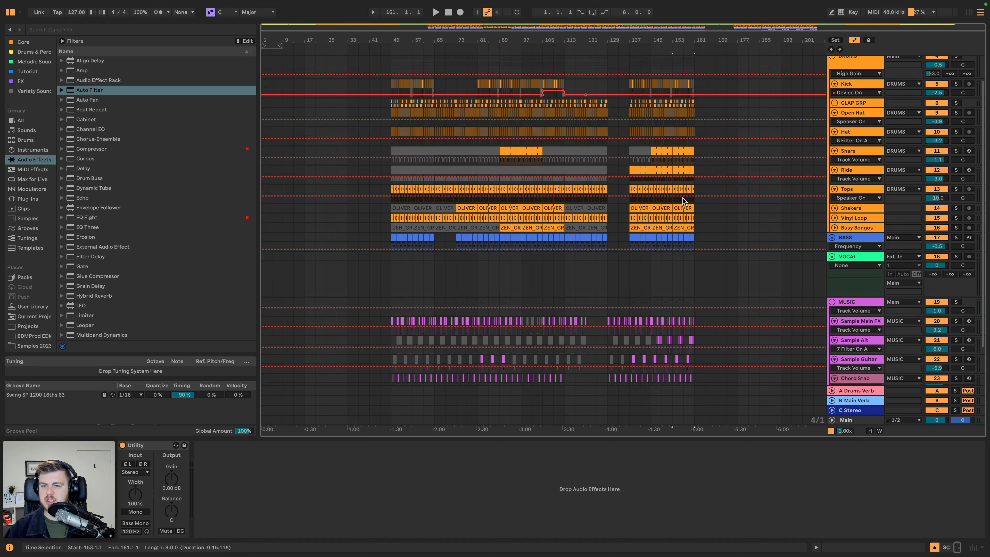
{"action": "left_click", "coordinate": [685, 227]}
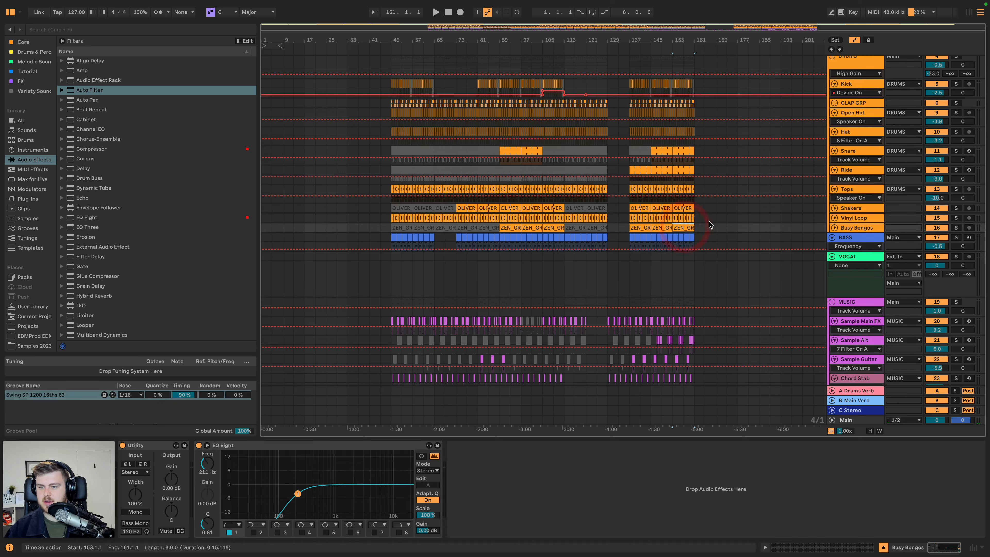
{"action": "key", "text": "0"}
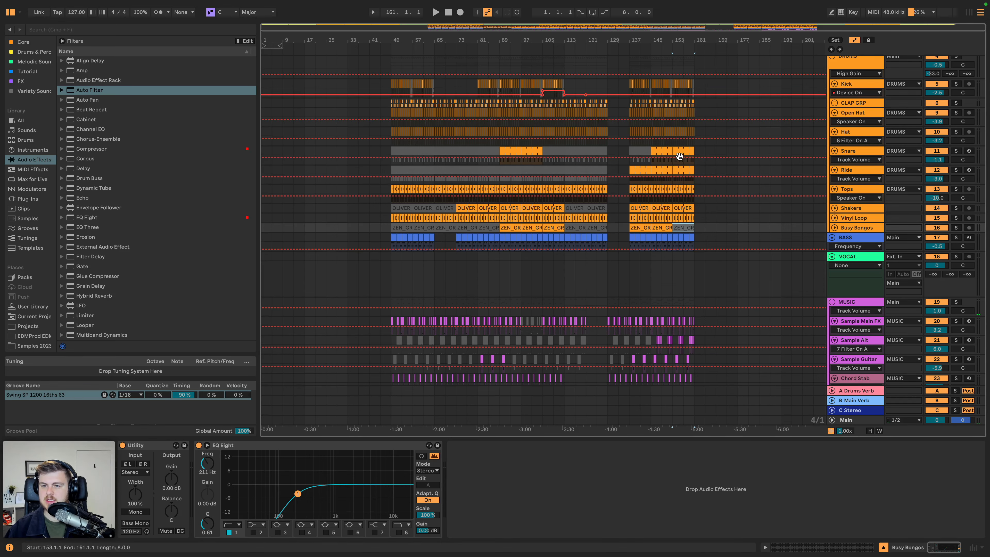
{"action": "left_click", "coordinate": [690, 168]}
{"action": "key", "text": "0"}
{"action": "scroll", "coordinate": [734, 421], "scroll_direction": "down", "scroll_amount": 3}
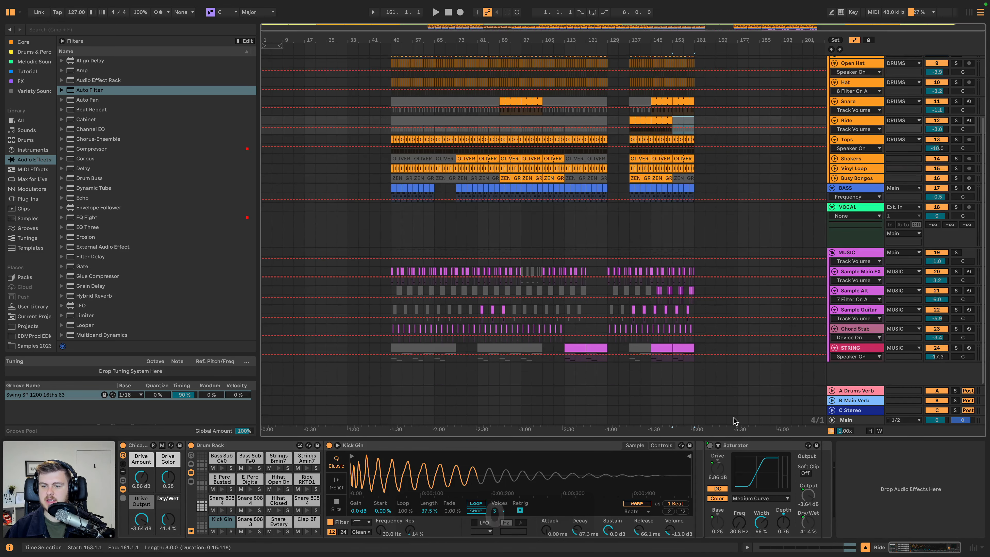
{"action": "left_click", "coordinate": [687, 348]}
{"action": "key", "text": "0"}
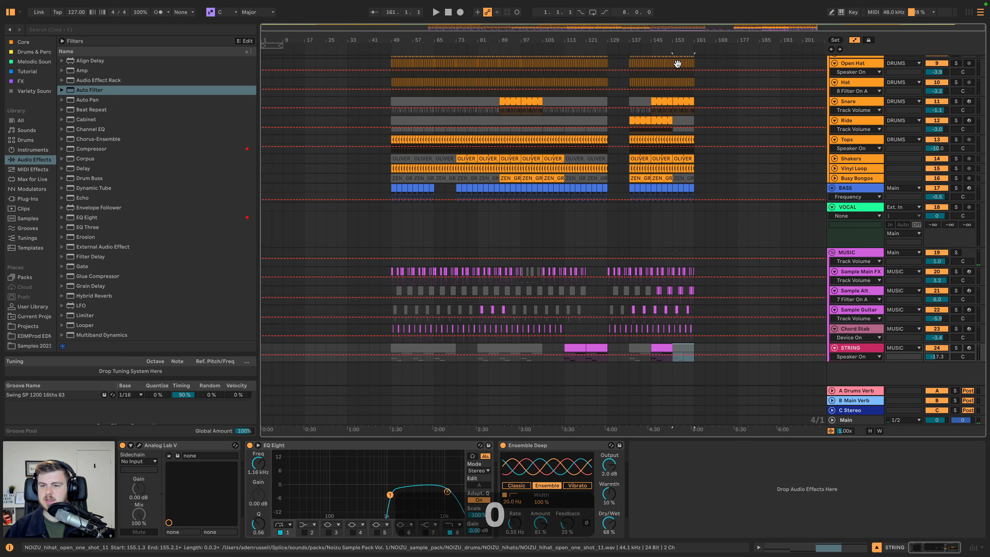
{"action": "left_click", "coordinate": [666, 48]}
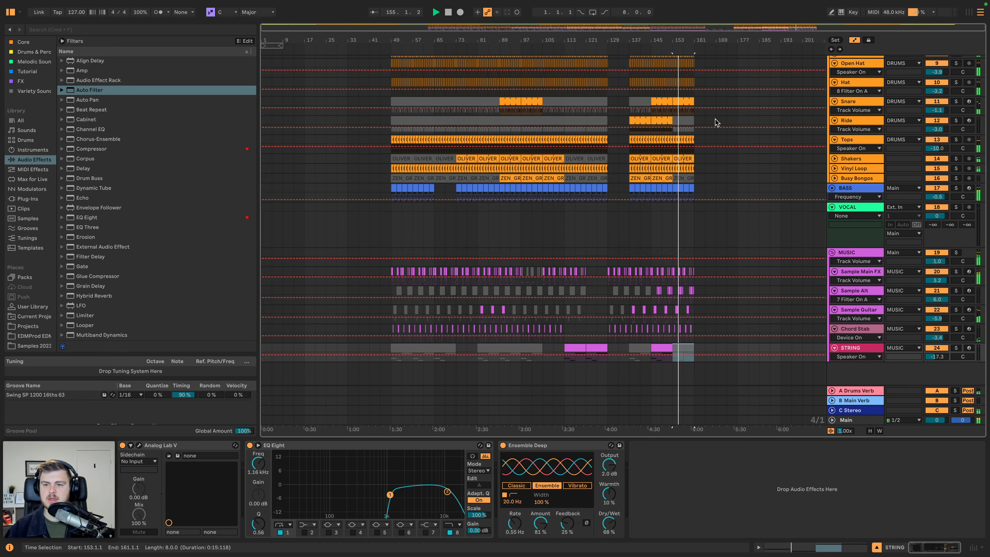
Duplicate bars 153 to 161 from SC down to STRING into bars 161 to 169.
{"action": "scroll", "coordinate": [715, 122], "scroll_direction": "up", "scroll_amount": 5}
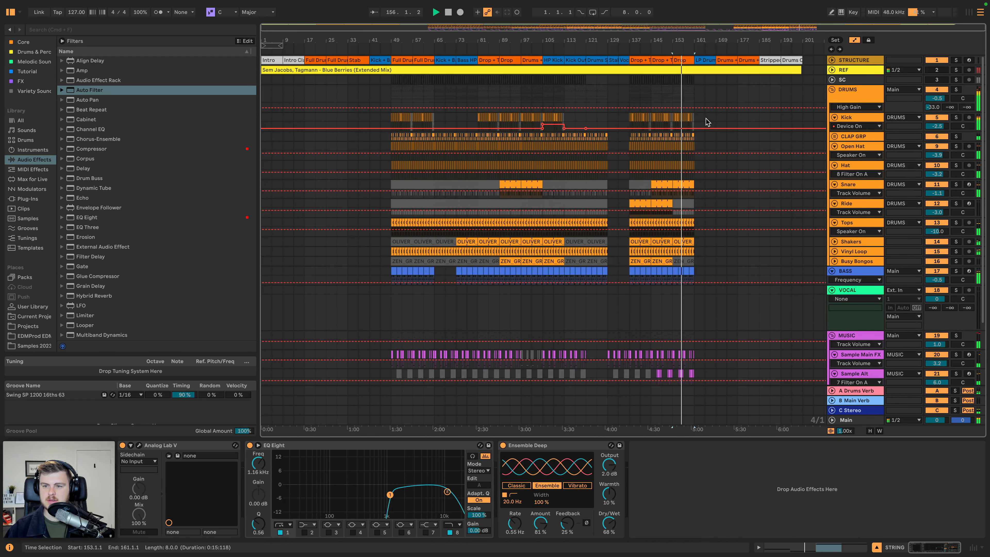
{"action": "left_click", "coordinate": [693, 80]}
{"action": "scroll", "coordinate": [701, 98], "scroll_direction": "down", "scroll_amount": 5}
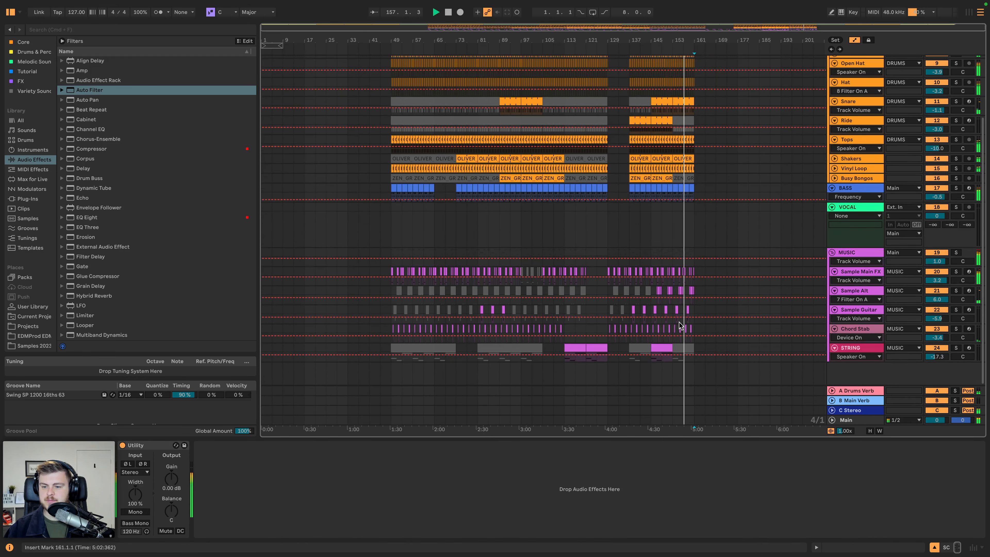
{"action": "left_click", "coordinate": [678, 346], "text": "shift"}
{"action": "key", "text": "super+d"}
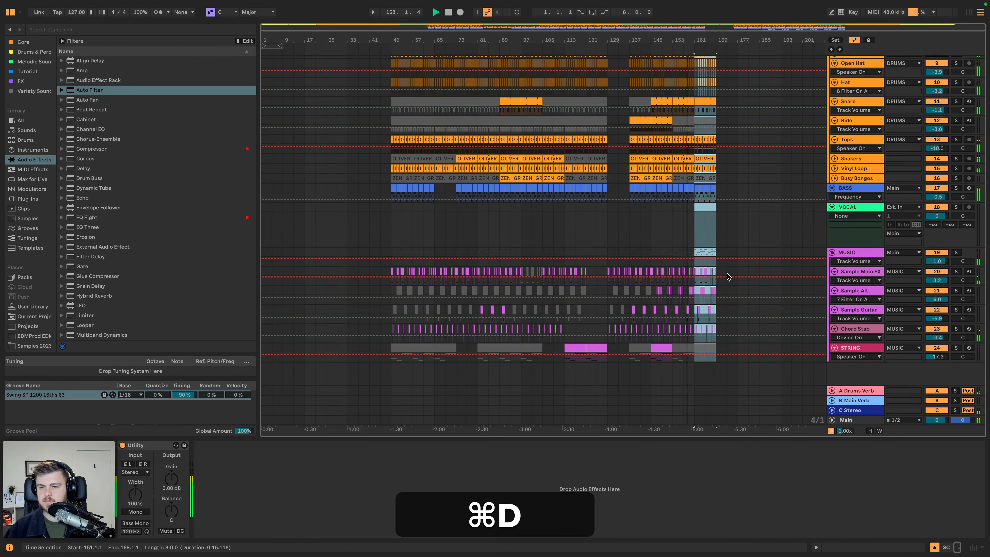
Re-enable automation and draw the BASS Auto Filter's Device On automation as On across bars 161 to 169.
{"action": "scroll", "coordinate": [726, 280], "scroll_direction": "up", "scroll_amount": 5}
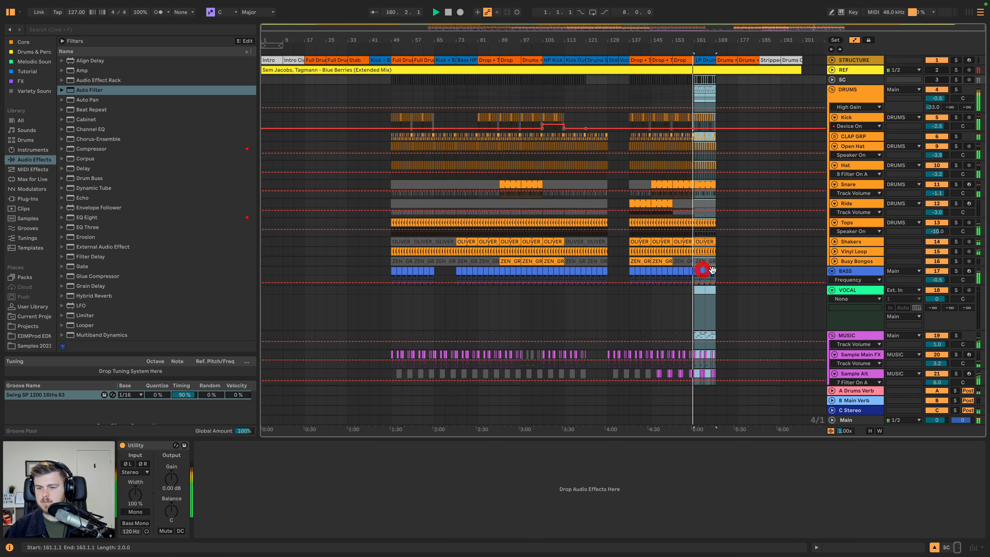
{"action": "left_click", "coordinate": [703, 270]}
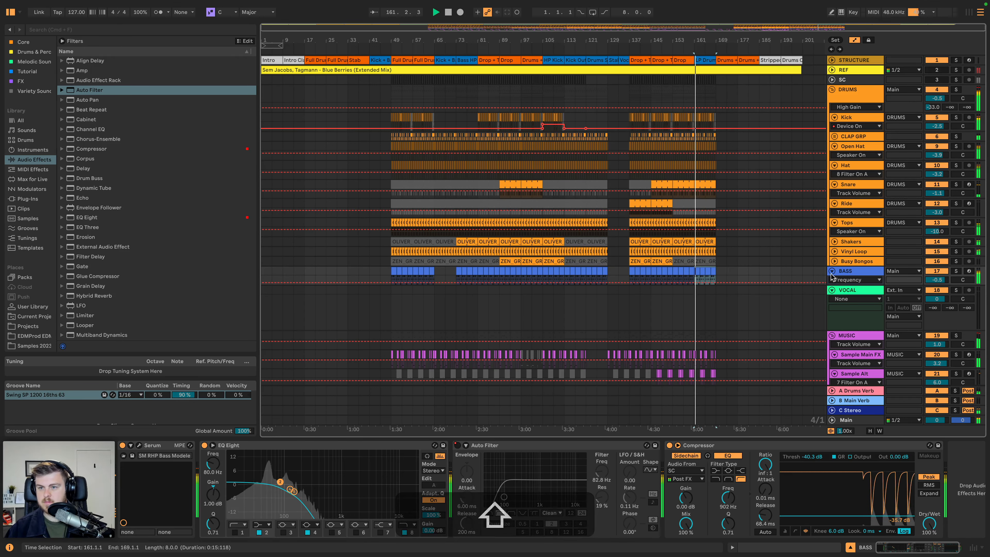
{"action": "left_click", "coordinate": [457, 444]}
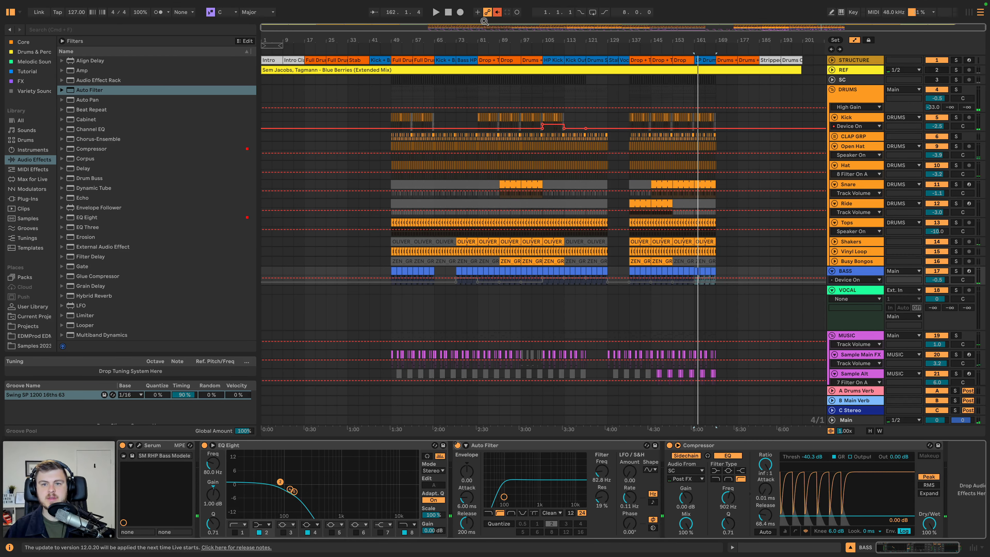
{"action": "left_click", "coordinate": [497, 12]}
{"action": "key", "text": "b"}
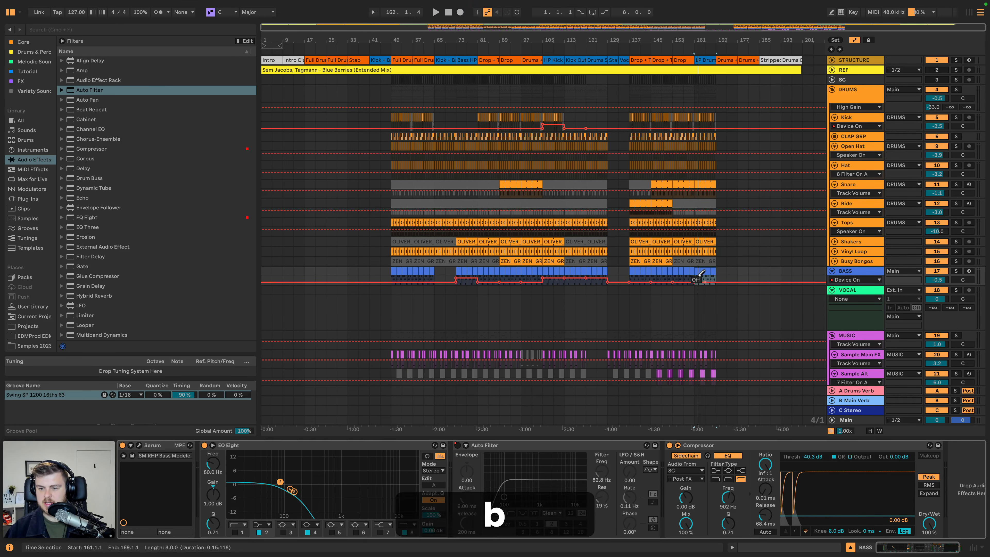
{"action": "left_click", "coordinate": [709, 274]}
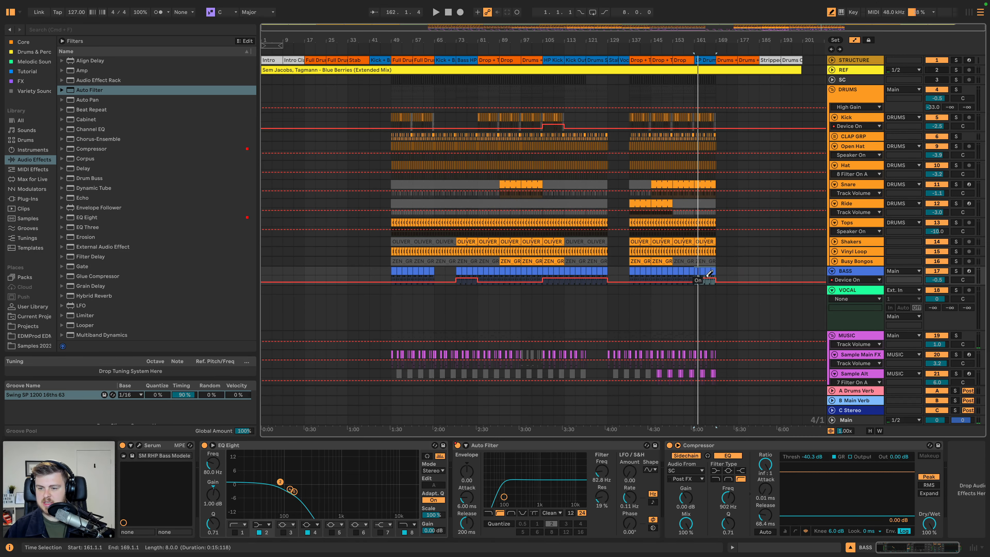
{"action": "key", "text": "b"}
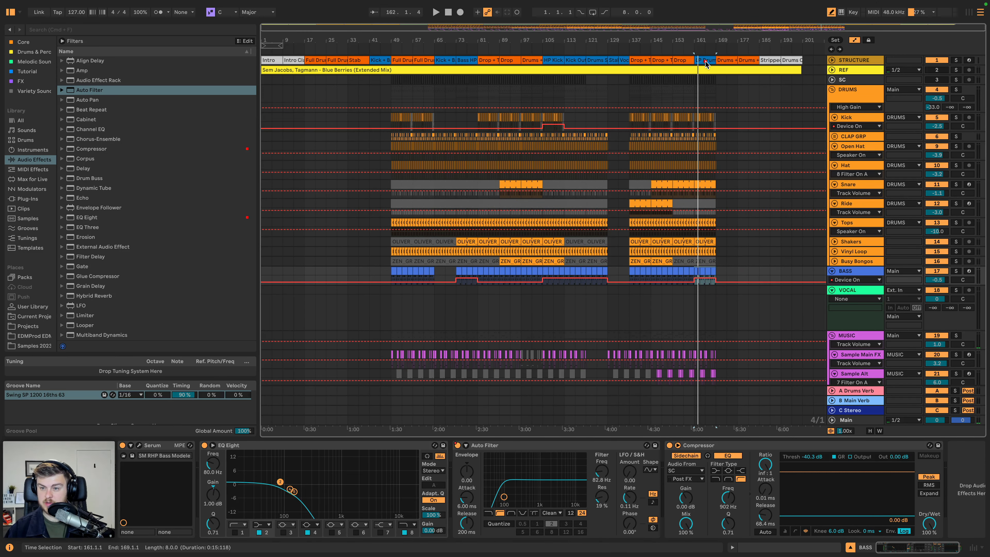
Copy bars 49 to 65 on all tracks from SC down to STRING.
{"action": "left_click", "coordinate": [707, 61]}
{"action": "left_click_drag", "start_coordinate": [718, 40], "coordinate": [718, 58]}
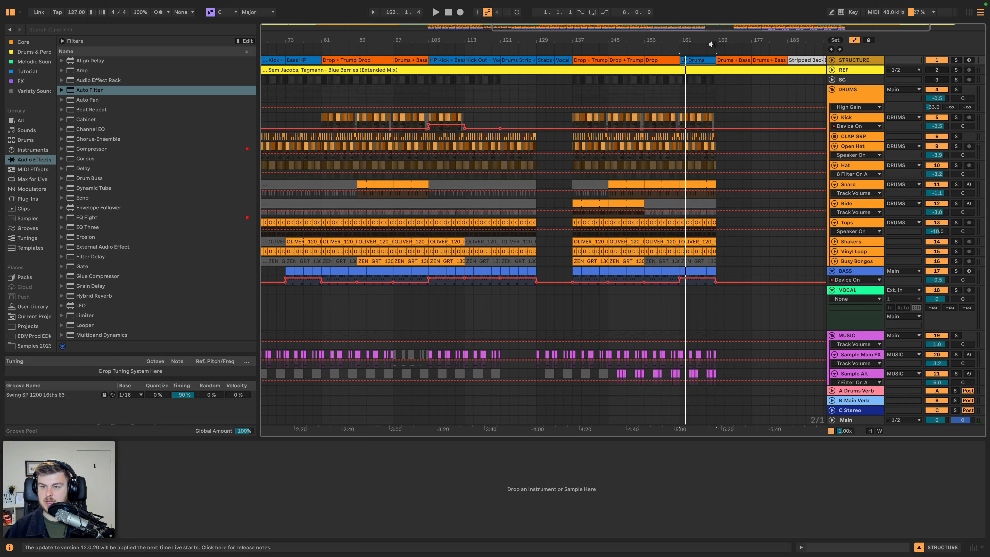
{"action": "scroll", "coordinate": [452, 115], "scroll_direction": "left", "scroll_amount": 15}
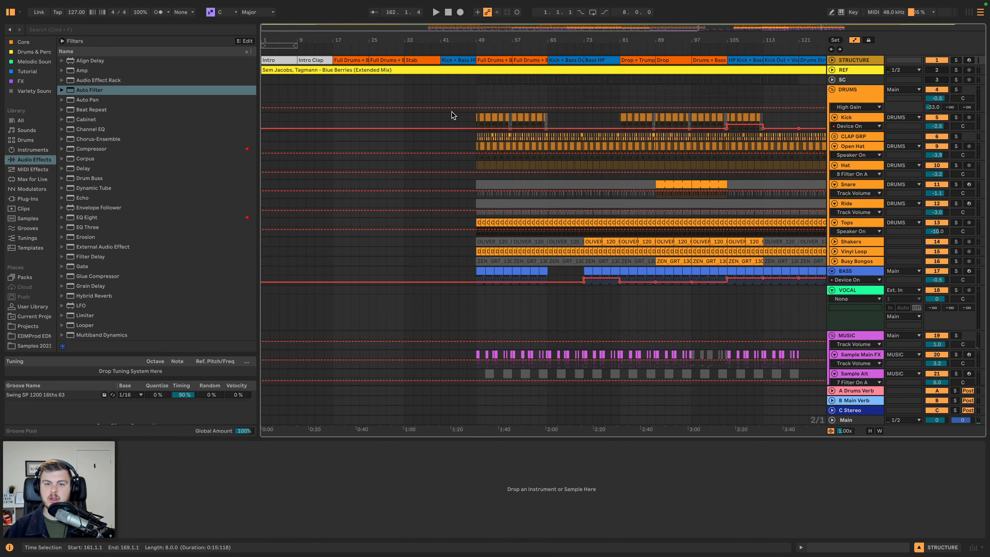
{"action": "left_click", "coordinate": [476, 77]}
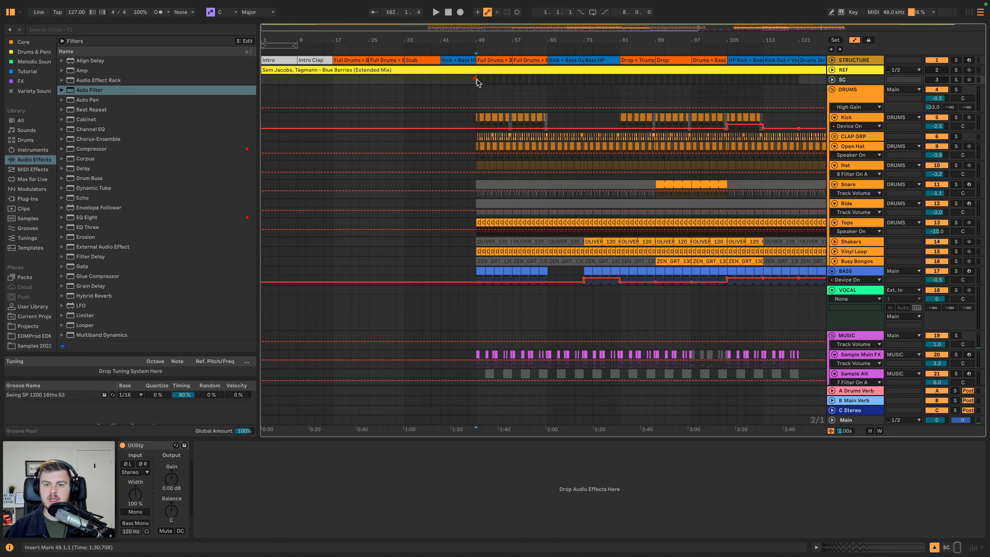
{"action": "scroll", "coordinate": [507, 312], "scroll_direction": "down", "scroll_amount": 5}
{"action": "left_click", "coordinate": [511, 361], "text": "shift"}
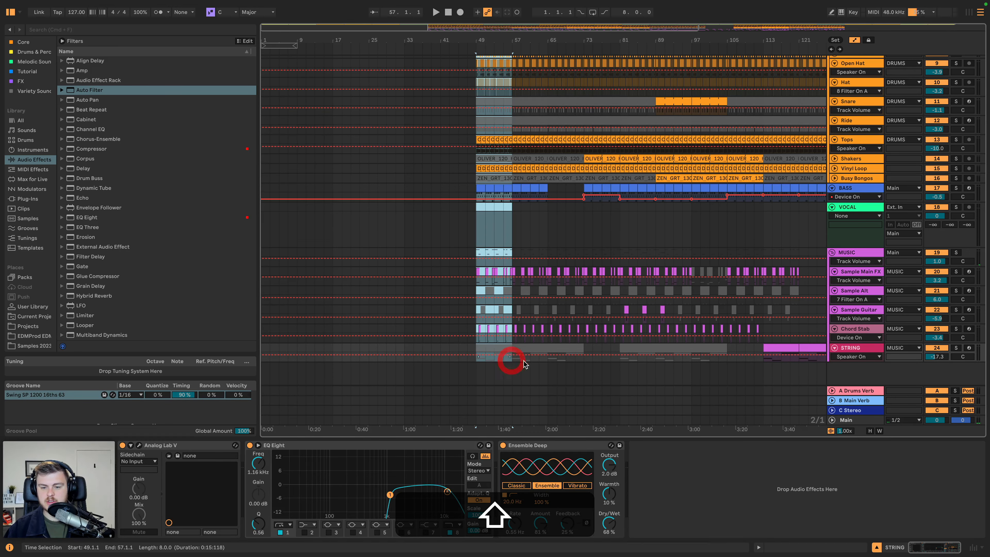
{"action": "left_click", "coordinate": [548, 362], "text": "shift"}
{"action": "scroll", "coordinate": [645, 236], "scroll_direction": "up", "scroll_amount": 5}
{"action": "key", "text": "super+shift+c"}
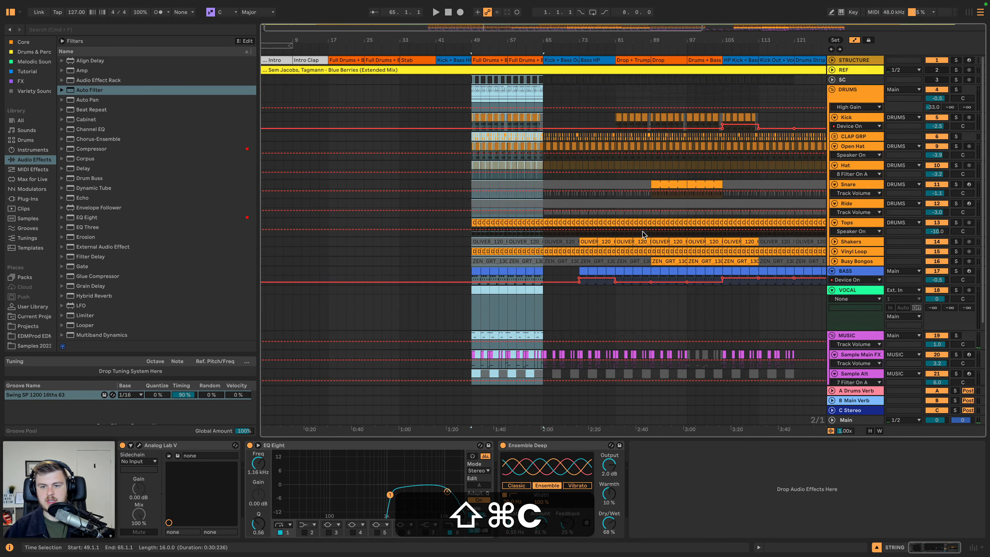
Paste the copied 16-bar section at bar 169 from the SC track down and play it back.
{"action": "scroll", "coordinate": [643, 233], "scroll_direction": "right", "scroll_amount": 2}
{"action": "scroll", "coordinate": [642, 234], "scroll_direction": "right", "scroll_amount": 10}
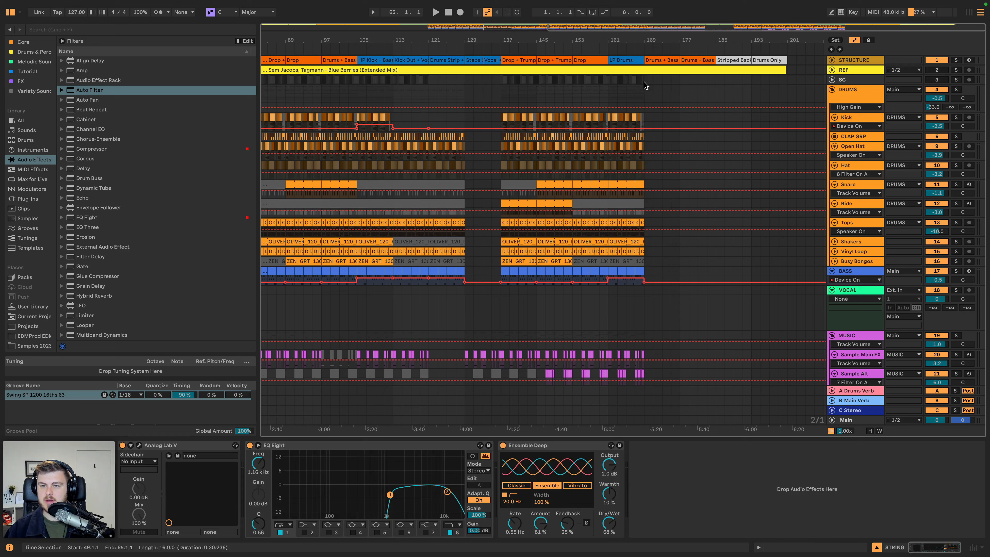
{"action": "left_click", "coordinate": [645, 85]}
{"action": "key", "text": "super+v"}
{"action": "left_click_drag", "start_coordinate": [680, 44], "coordinate": [680, 59]}
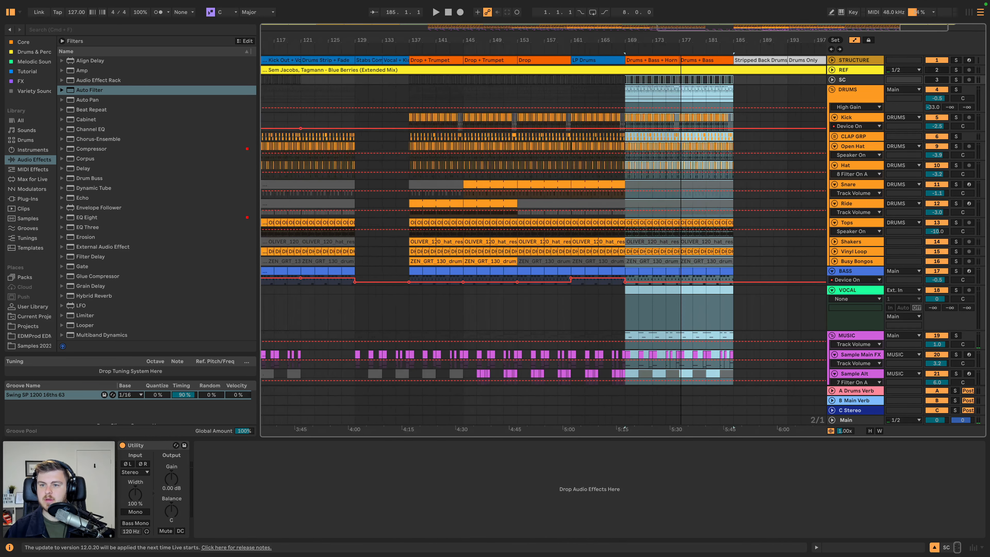
{"action": "key", "text": "space"}
Delete the Chord Stab clips in bars 169 to 185 and play back from bar 169.
{"action": "scroll", "coordinate": [659, 170], "scroll_direction": "down", "scroll_amount": 4}
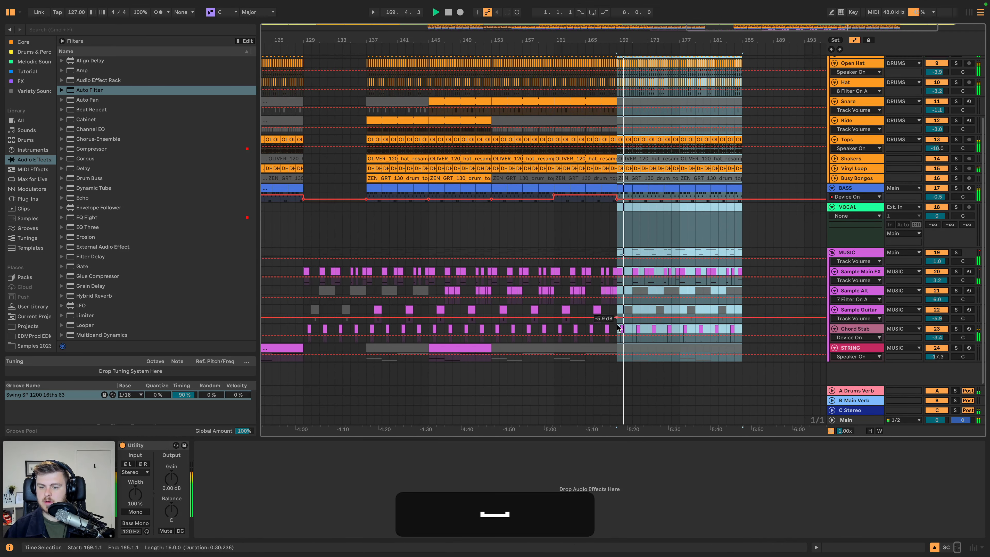
{"action": "left_click_drag", "start_coordinate": [617, 328], "coordinate": [733, 331]}
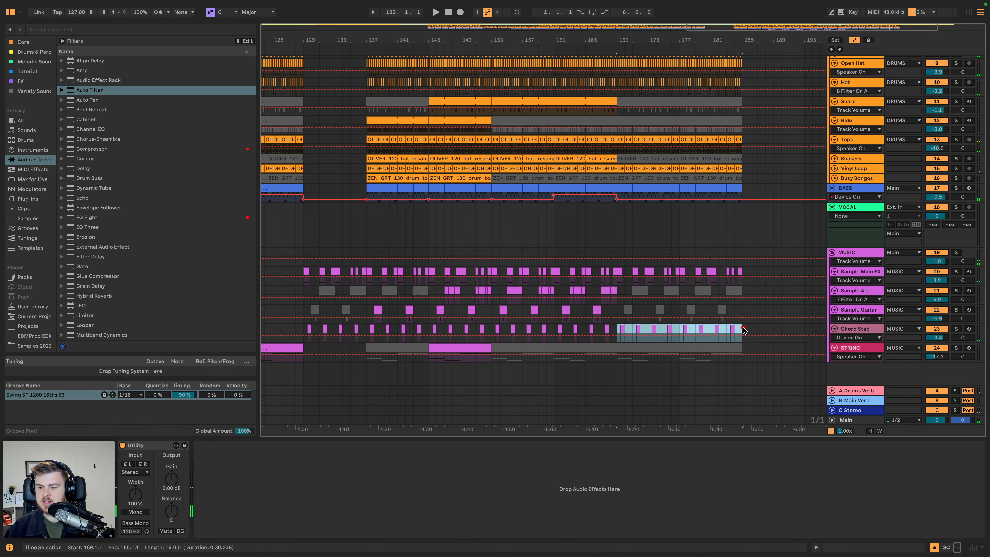
{"action": "key", "text": "BackSpace"}
{"action": "left_click", "coordinate": [620, 272]}
{"action": "key", "text": "space"}
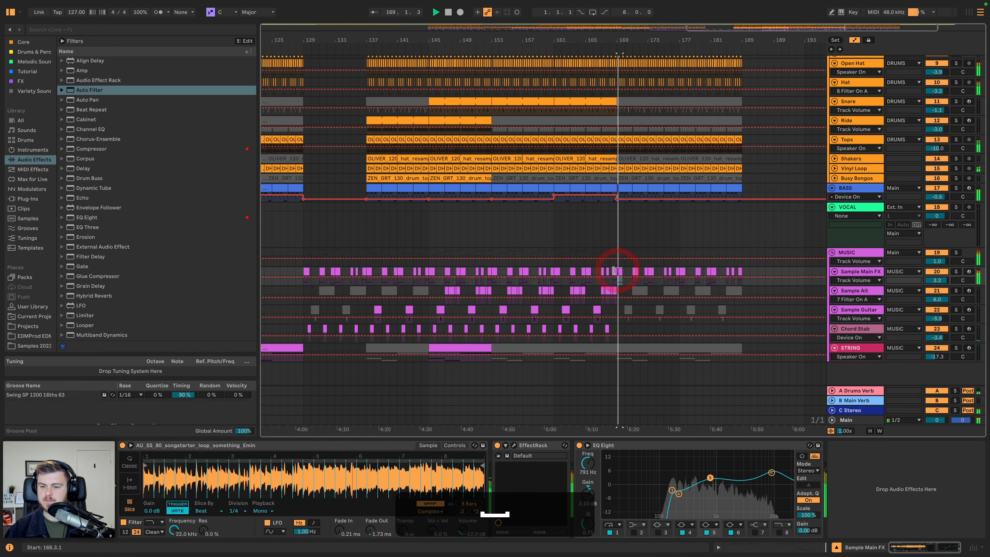
{"action": "scroll", "coordinate": [644, 264], "scroll_direction": "up", "scroll_amount": 5}
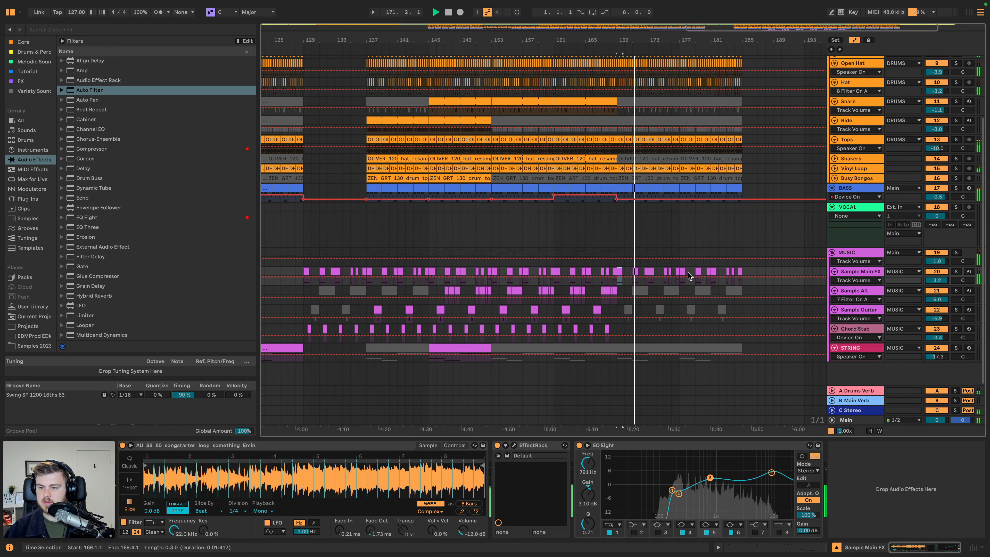
Select the Sample Main FX clips in bars 177 to 186 and play back from bar 177.
{"action": "left_click", "coordinate": [680, 271]}
{"action": "left_click", "coordinate": [749, 272], "text": "shift"}
{"action": "key", "text": "space"}
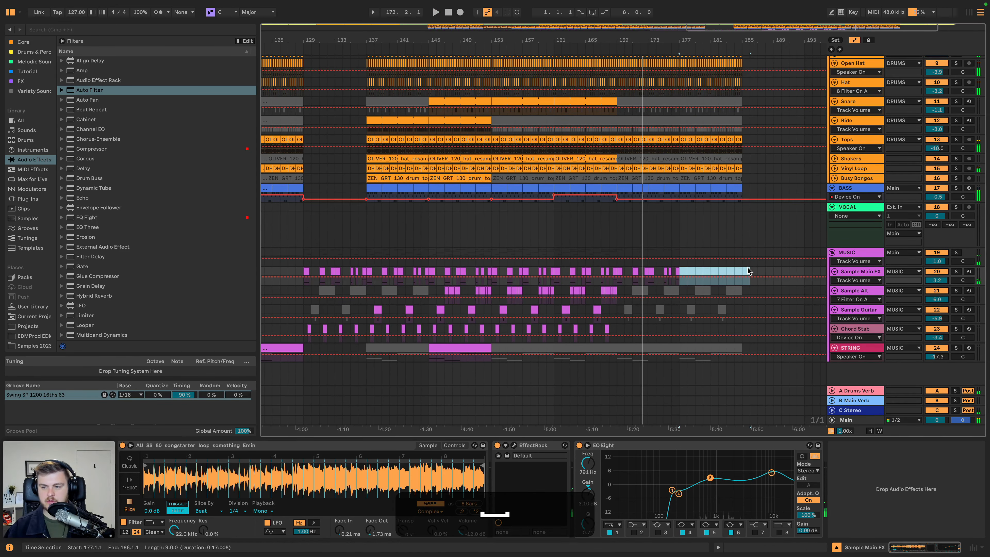
{"action": "scroll", "coordinate": [693, 279], "scroll_direction": "up", "scroll_amount": 3}
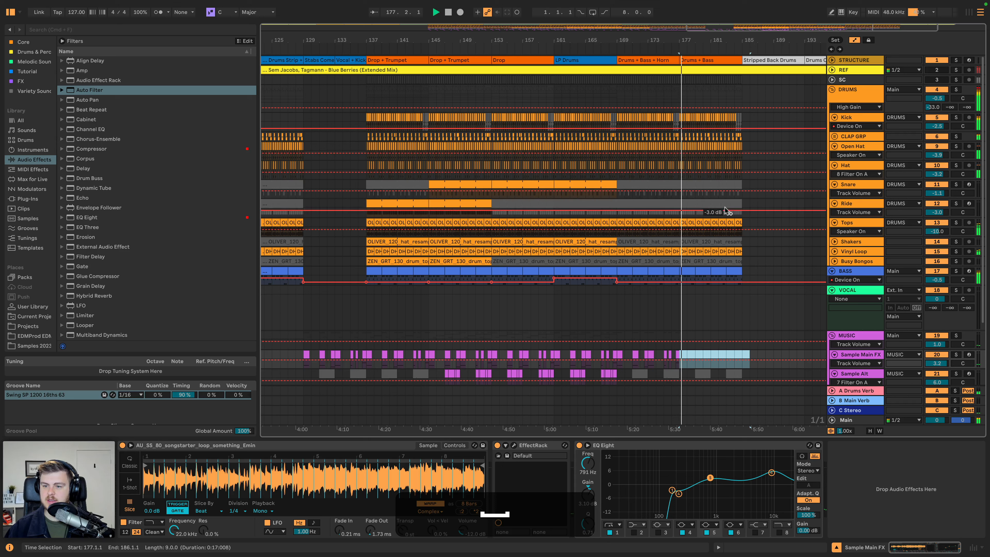
Play back from bar 169 and deactivate the Shakers clip in bars 169 to 177.
{"action": "left_click", "coordinate": [654, 241]}
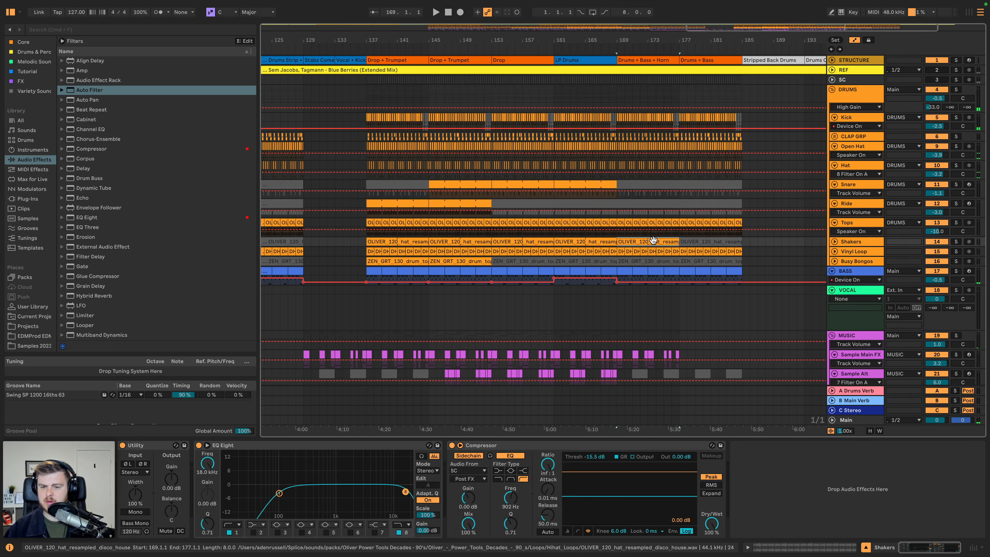
{"action": "key", "text": "space"}
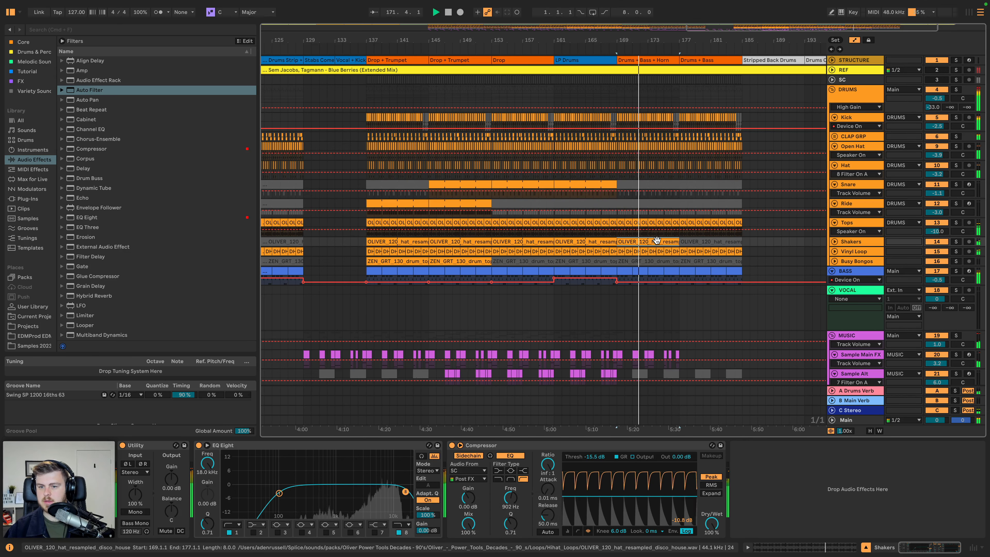
{"action": "key", "text": "space"}
{"action": "key", "text": "0"}
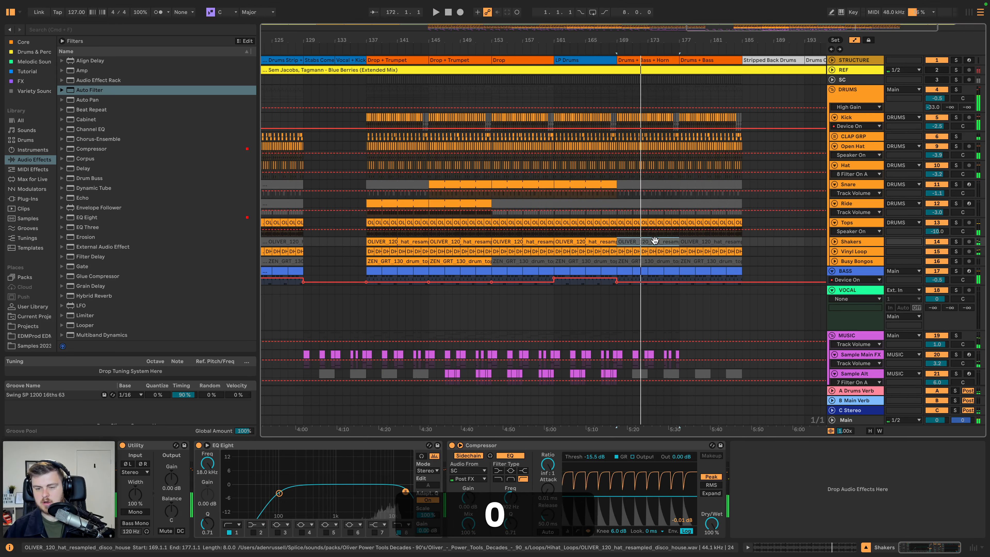
Deactivate the Shakers clip in bars 161 to 169 and play back from bars 161 and 177.
{"action": "left_click", "coordinate": [603, 240]}
{"action": "left_click", "coordinate": [547, 46]}
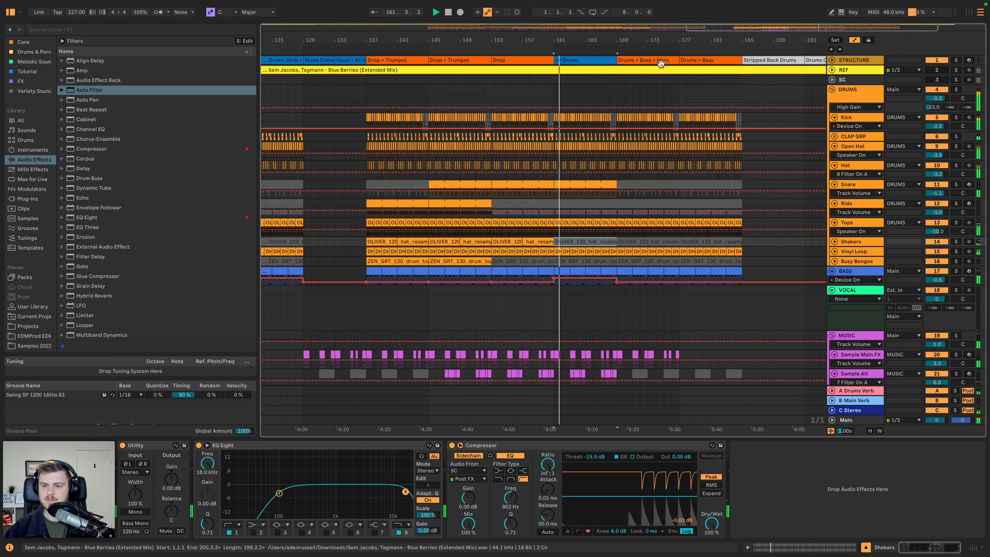
{"action": "left_click", "coordinate": [694, 46]}
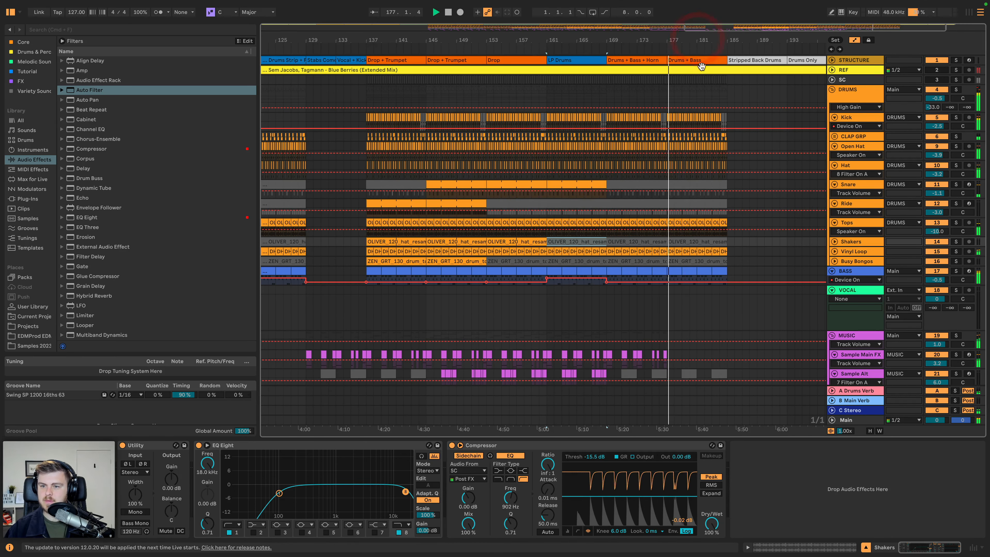
Duplicate bars 177 to 185 on all tracks from SC down to STRING and play back from bar 185.
{"action": "left_click", "coordinate": [729, 78]}
{"action": "scroll", "coordinate": [678, 335], "scroll_direction": "down", "scroll_amount": 4}
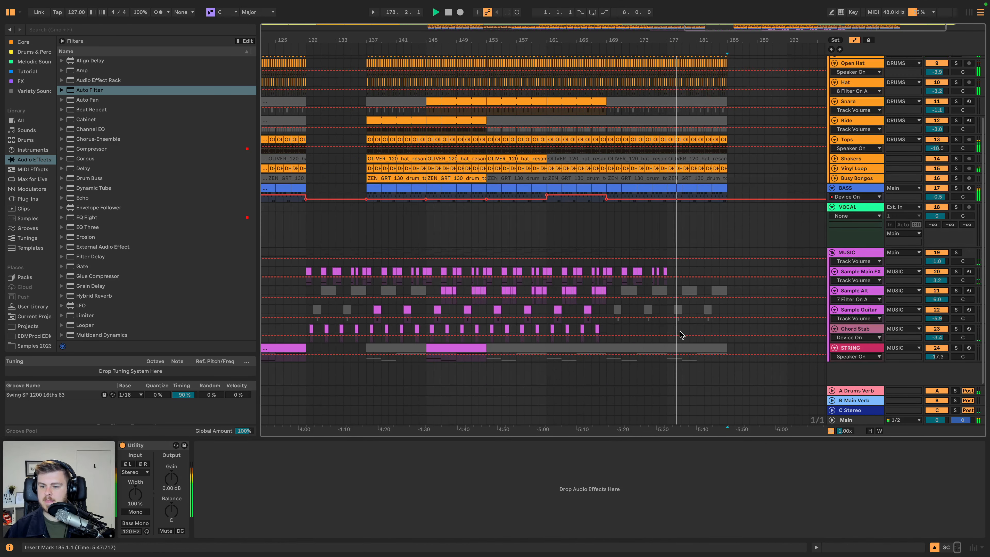
{"action": "key", "text": "shift"}
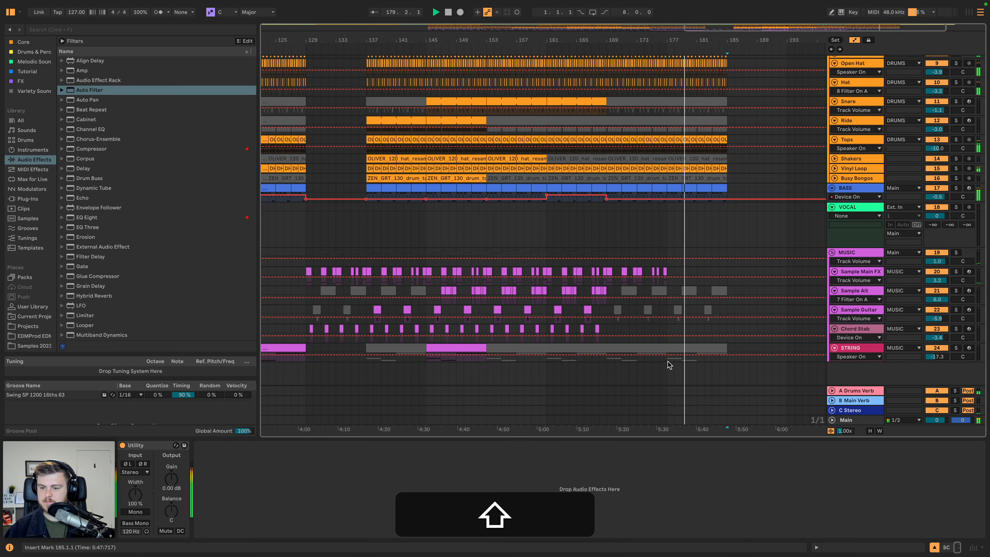
{"action": "left_click", "coordinate": [667, 362], "text": "shift"}
{"action": "key", "text": "super+shift+d"}
{"action": "scroll", "coordinate": [748, 323], "scroll_direction": "up", "scroll_amount": 4}
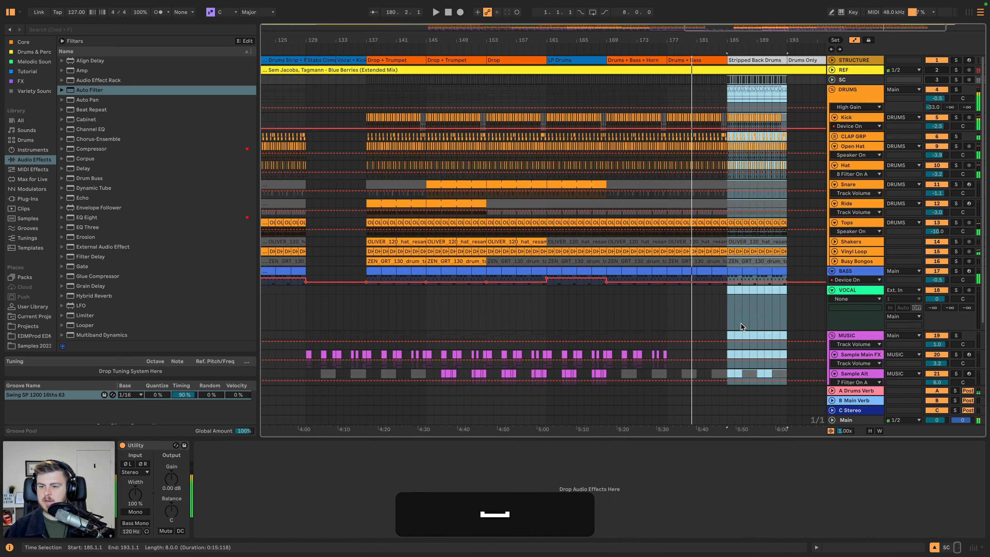
{"action": "scroll", "coordinate": [741, 322], "scroll_direction": "right", "scroll_amount": 3}
{"action": "key", "text": "space"}
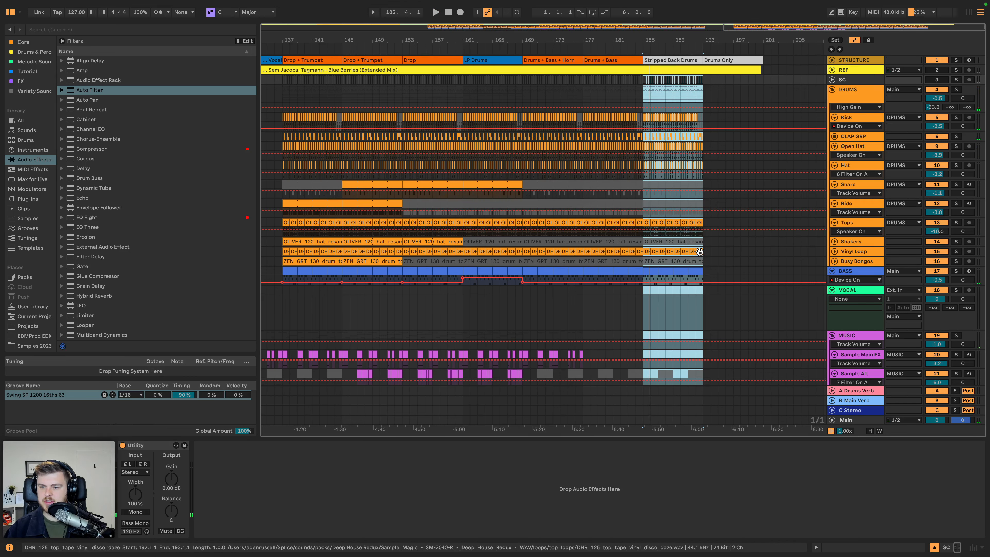
{"action": "key", "text": "space"}
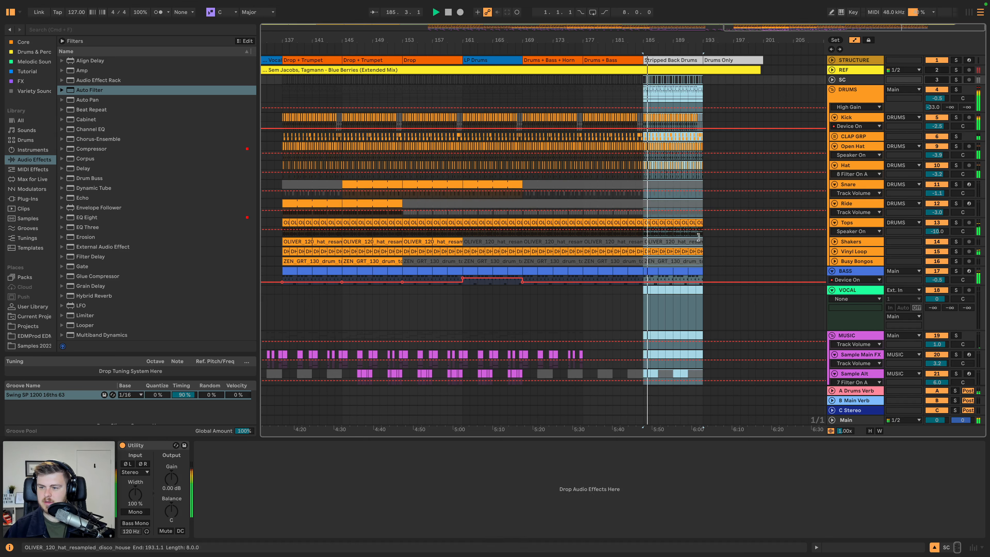
Deactivate the Tops clips in bars 185 to 193 and play back from bar 185.
{"action": "left_click", "coordinate": [699, 251]}
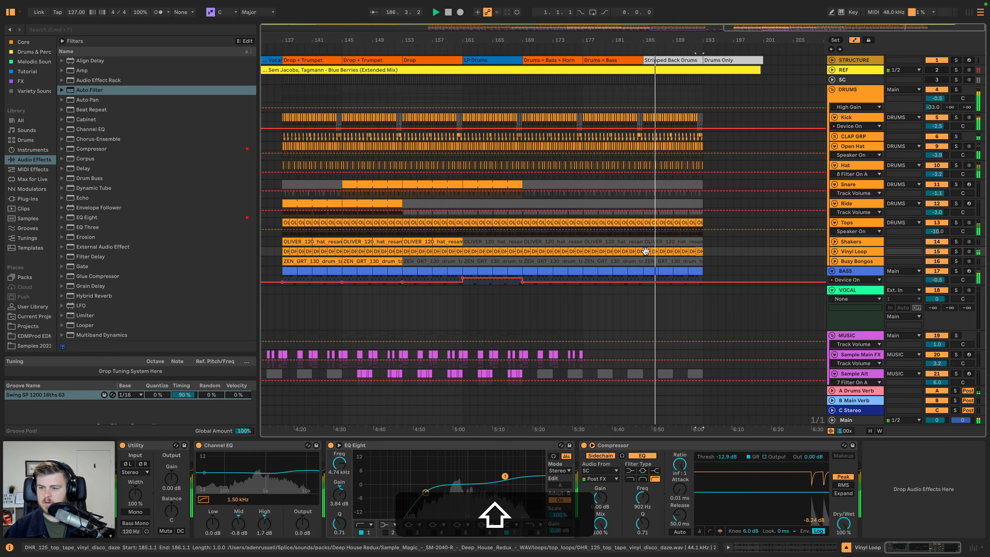
{"action": "left_click", "coordinate": [645, 250], "text": "shift"}
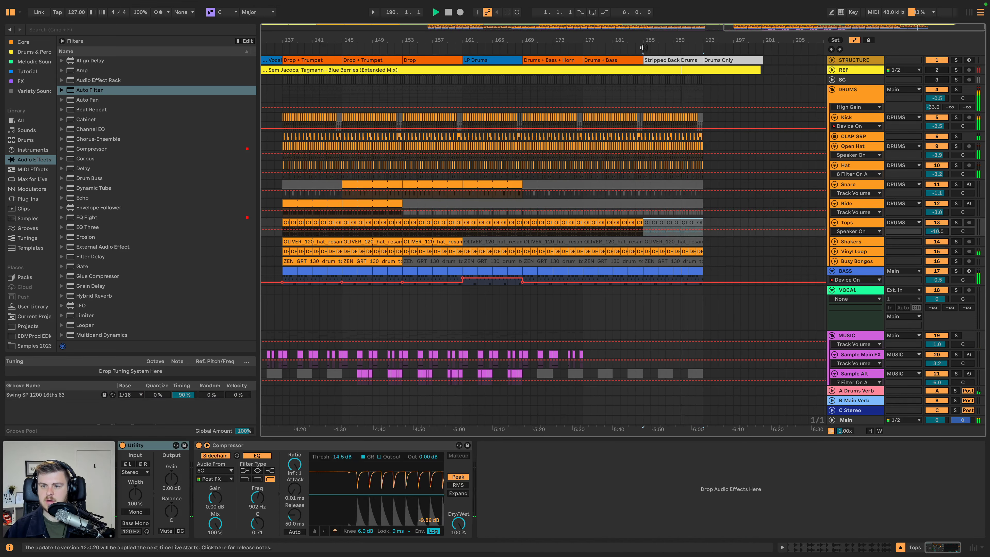
{"action": "key", "text": "space"}
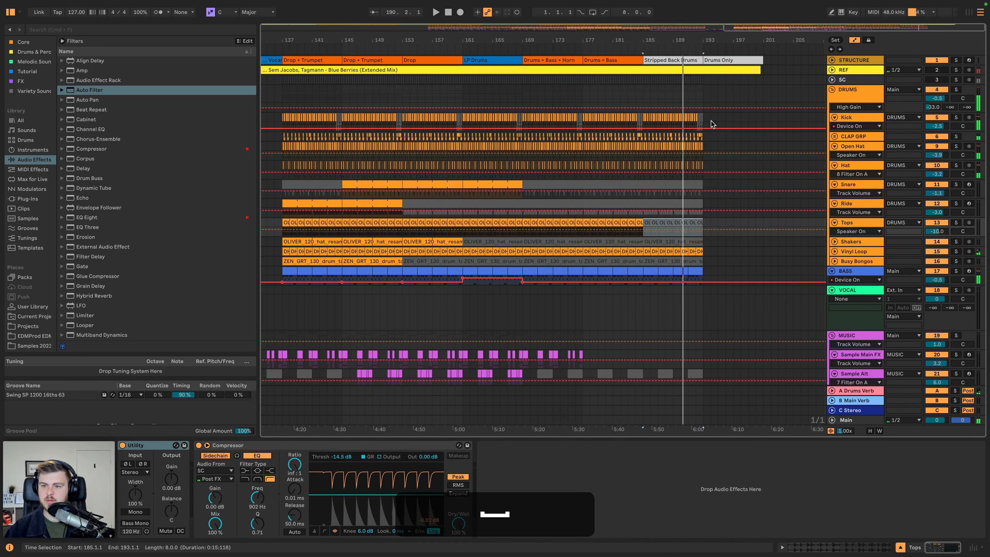
{"action": "key", "text": "space"}
Duplicate bars 185 to 193 on all tracks from SC down to STRING.
{"action": "left_click", "coordinate": [703, 80]}
{"action": "scroll", "coordinate": [673, 345], "scroll_direction": "down", "scroll_amount": 3}
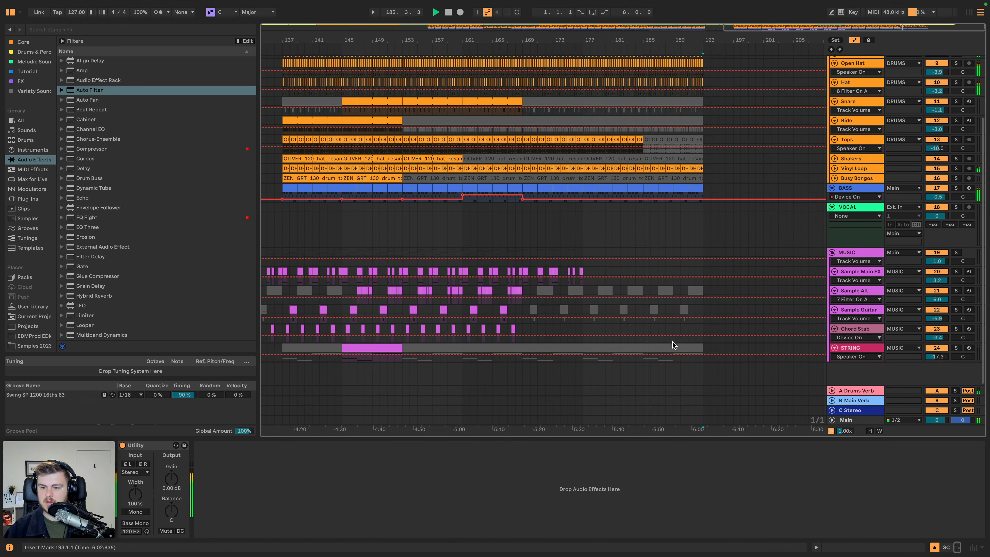
{"action": "left_click", "coordinate": [643, 359], "text": "shift"}
{"action": "key", "text": "shift+super+d"}
{"action": "scroll", "coordinate": [712, 282], "scroll_direction": "up", "scroll_amount": 3}
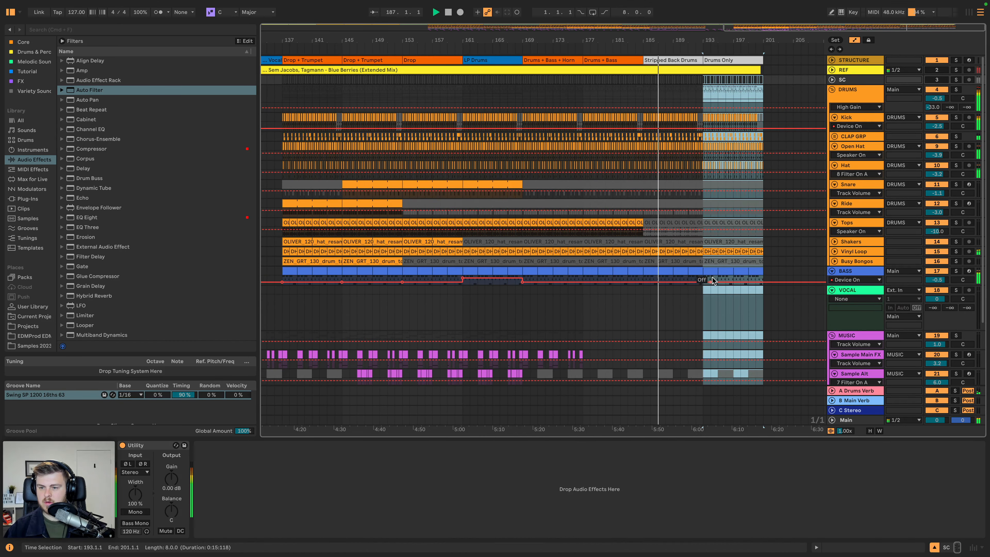
Deactivate the BASS clips in bars 193 to 201 and play back the start of the Drums Only section.
{"action": "left_click", "coordinate": [754, 270], "text": "shift"}
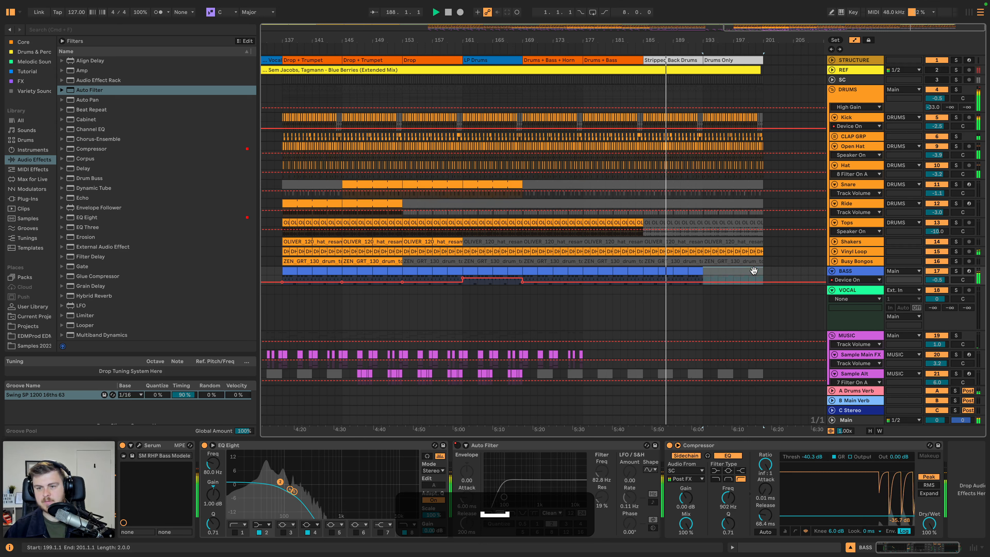
{"action": "left_click", "coordinate": [729, 270]}
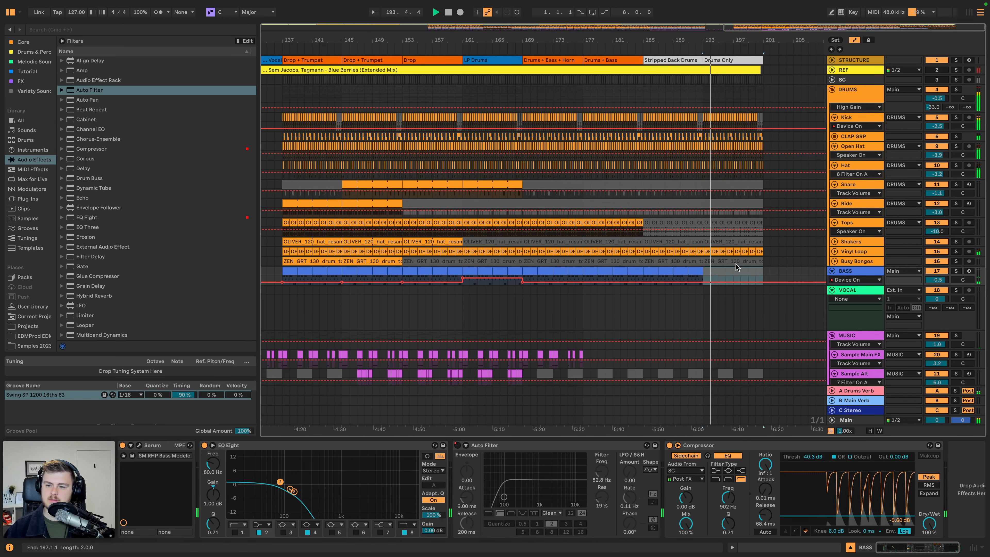
{"action": "key", "text": "space"}
Copy bars 185 to 193 on all tracks from SC down to STRING.
{"action": "scroll", "coordinate": [738, 259], "scroll_direction": "down", "scroll_amount": 3}
{"action": "scroll", "coordinate": [739, 261], "scroll_direction": "up", "scroll_amount": 3}
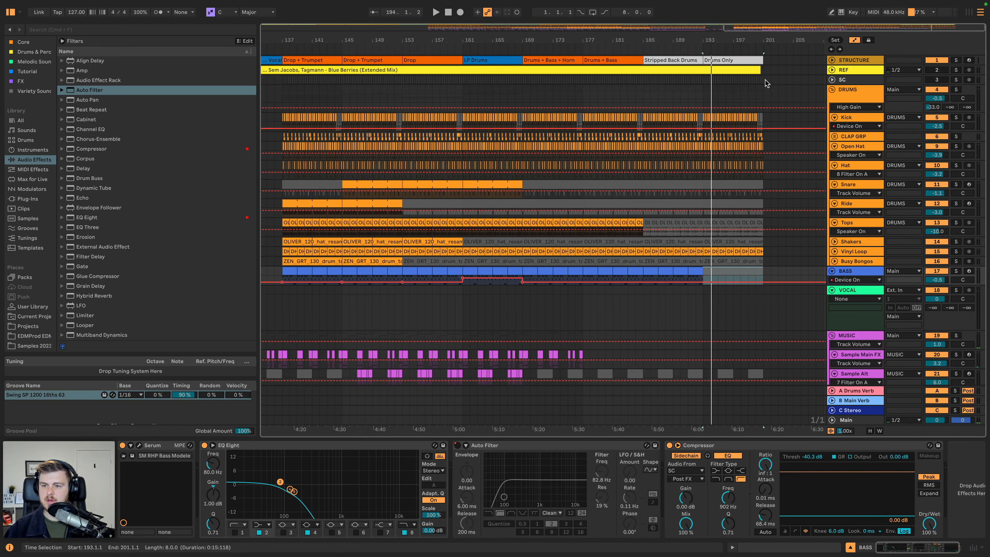
{"action": "scroll", "coordinate": [704, 344], "scroll_direction": "down", "scroll_amount": 3}
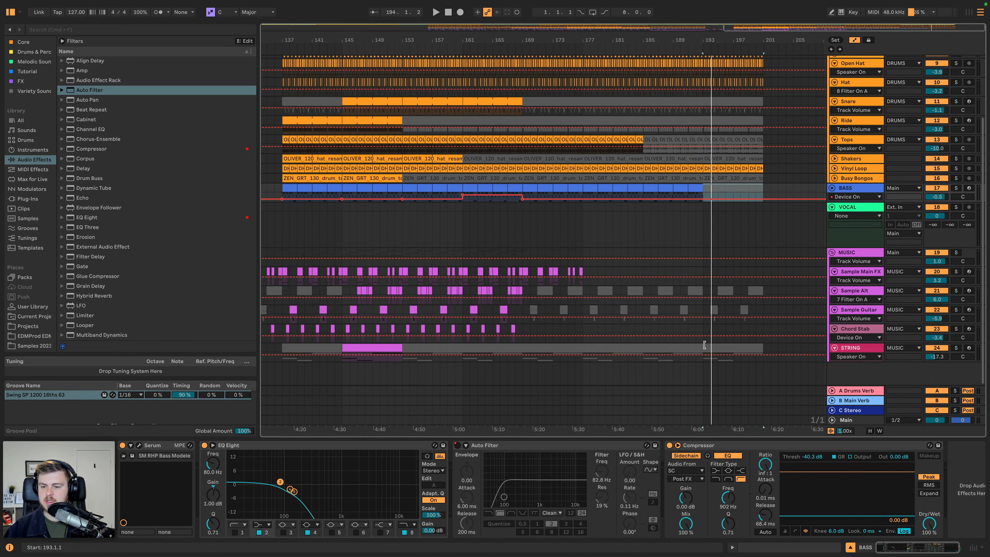
{"action": "left_click_drag", "start_coordinate": [704, 345], "coordinate": [643, 345]}
{"action": "scroll", "coordinate": [647, 234], "scroll_direction": "up", "scroll_amount": 3}
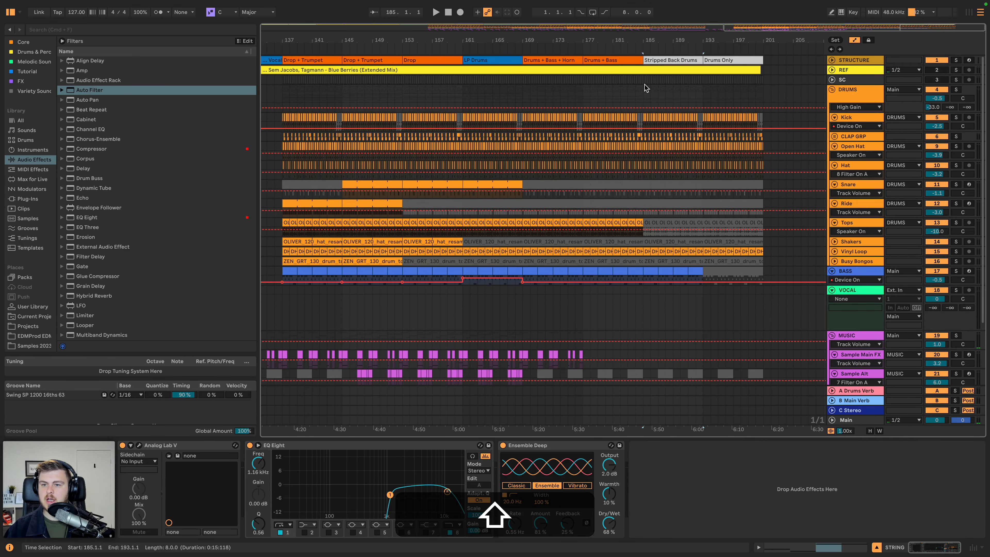
{"action": "scroll", "coordinate": [640, 82], "scroll_direction": "up", "scroll_amount": 5}
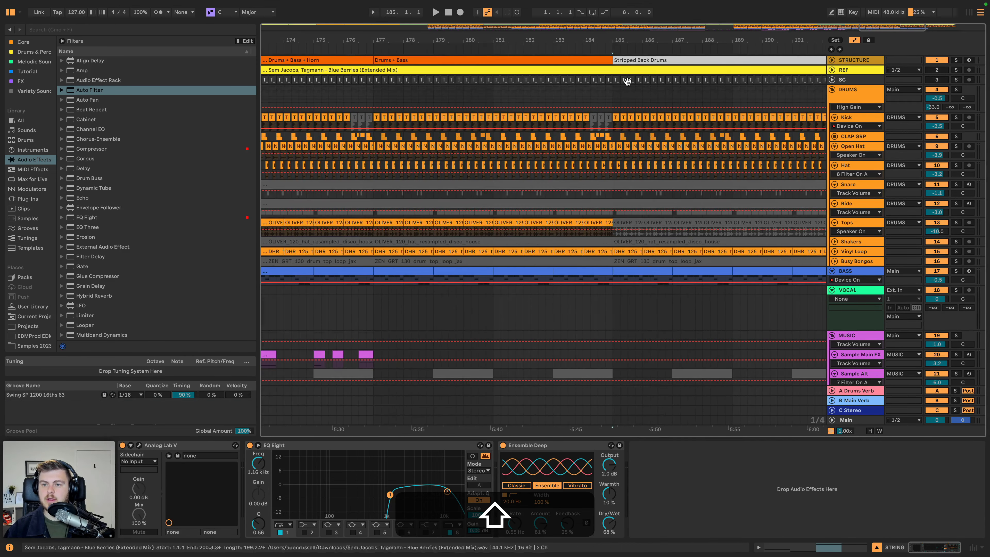
{"action": "left_click", "coordinate": [614, 80], "text": "shift"}
{"action": "key", "text": "super+c"}
Paste the copied 8-bar section at bar 1 from the SC track down and play it back.
{"action": "left_click_drag", "start_coordinate": [647, 39], "coordinate": [648, 4]}
{"action": "left_click", "coordinate": [263, 81]}
{"action": "key", "text": "super+v"}
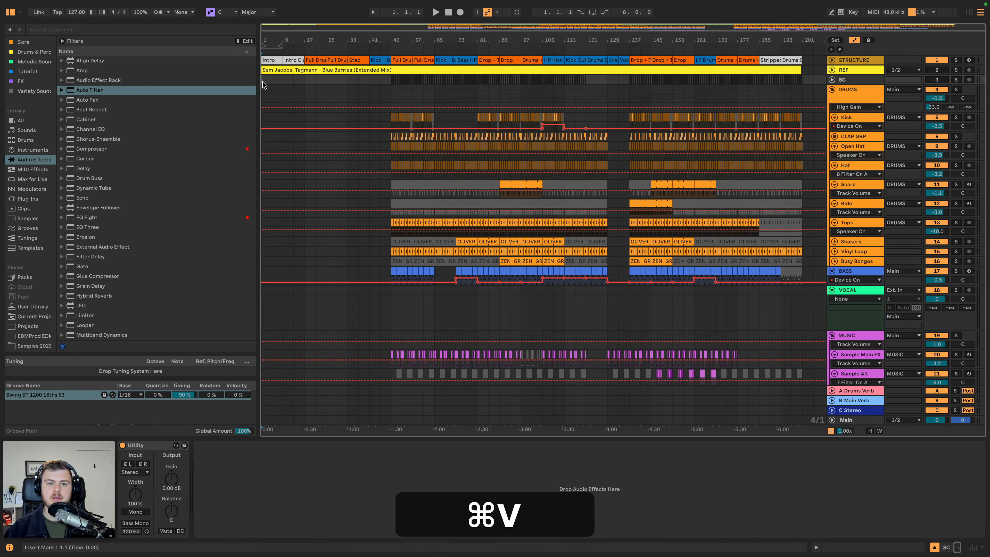
{"action": "key", "text": "super+space"}
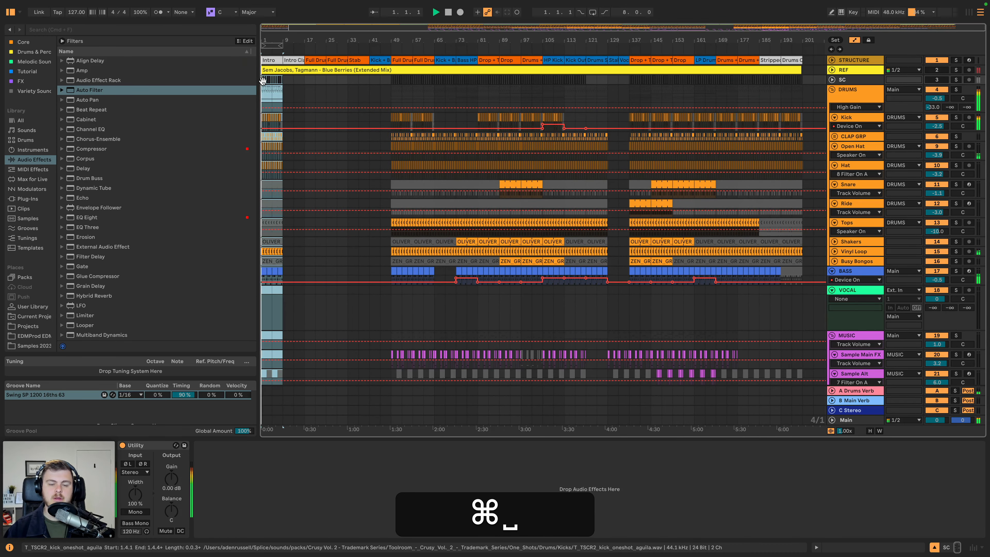
{"action": "key", "text": "space"}
Solo the REF track to hear the reference intro from bar 1, and switch the solo off again.
{"action": "left_click", "coordinate": [955, 71]}
{"action": "key", "text": "space"}
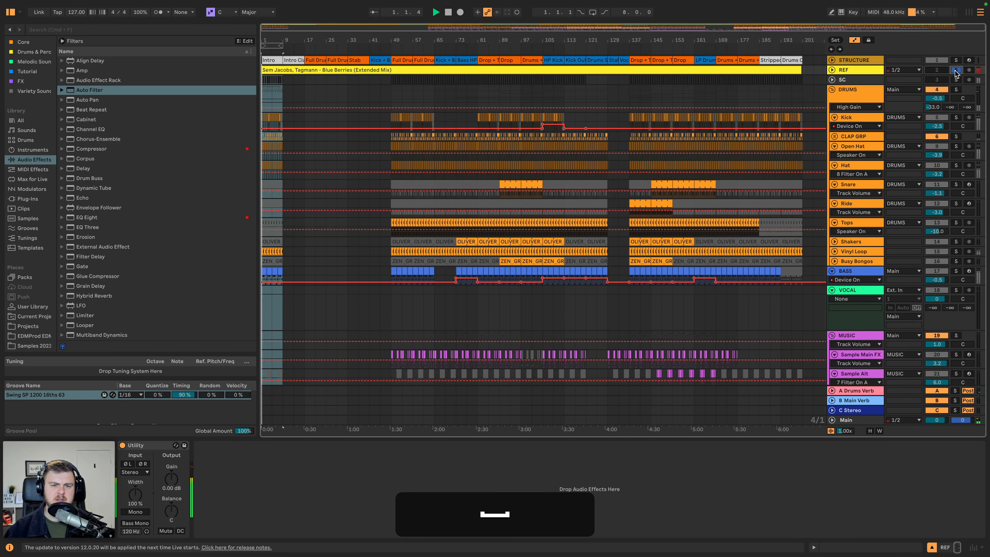
{"action": "left_click", "coordinate": [955, 71]}
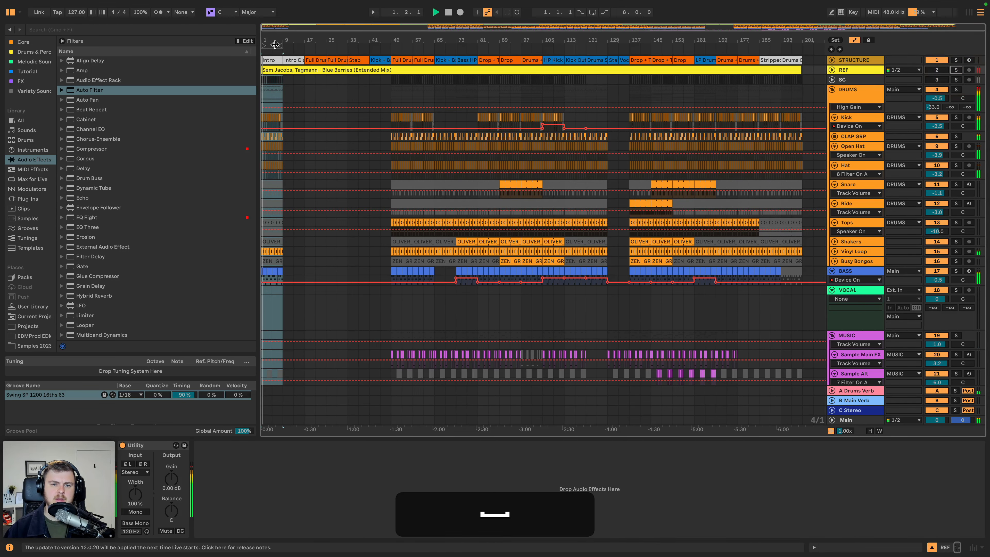
Play back the intro and delete the BASS clips in bars 1 to 9.
{"action": "key", "text": "plus"}
{"action": "key", "text": "plus"}
{"action": "key", "text": "space"}
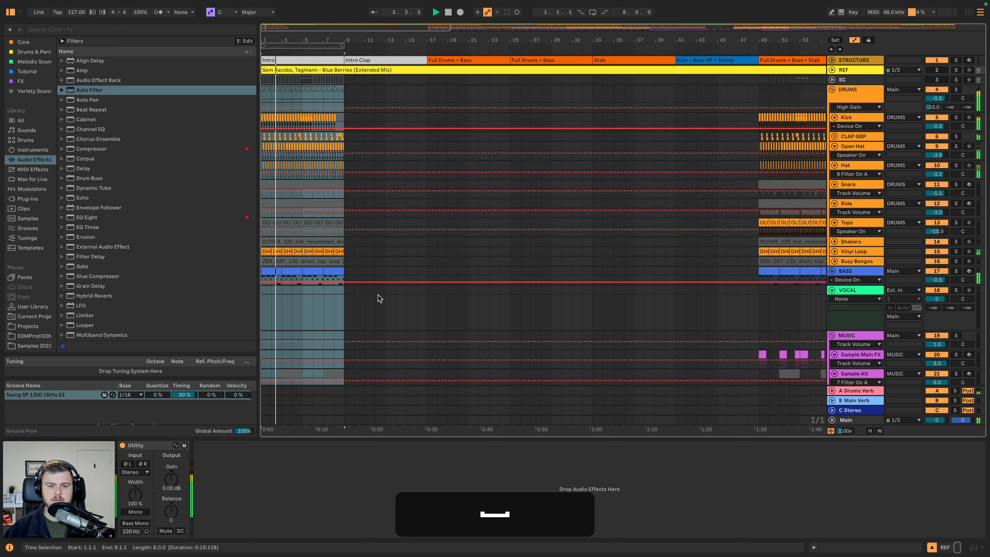
{"action": "left_click", "coordinate": [331, 272]}
{"action": "left_click", "coordinate": [269, 272], "text": "shift"}
{"action": "key", "text": "BackSpace"}
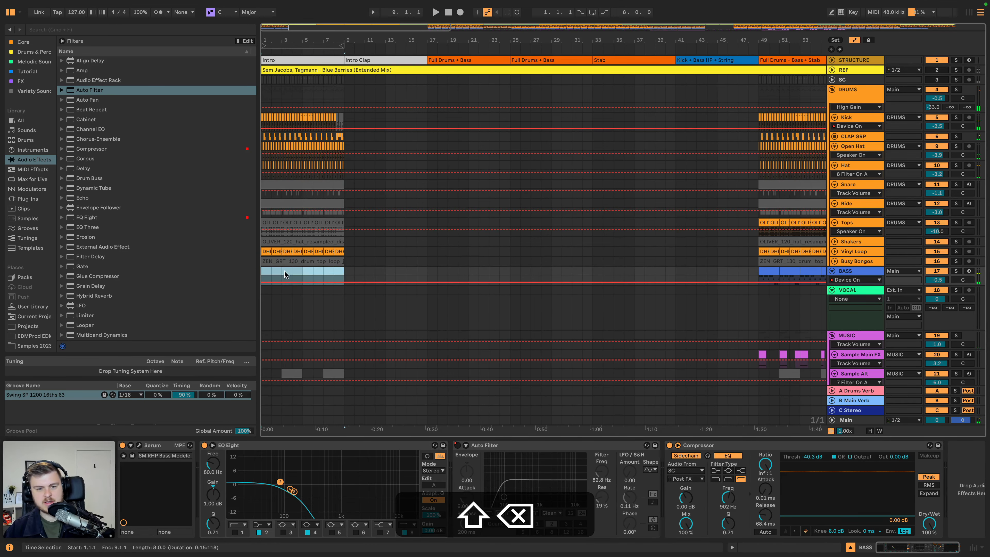
Duplicate bars 1 to 9 on all tracks from SC down to STRING and play back from bar 9.
{"action": "left_click", "coordinate": [345, 270]}
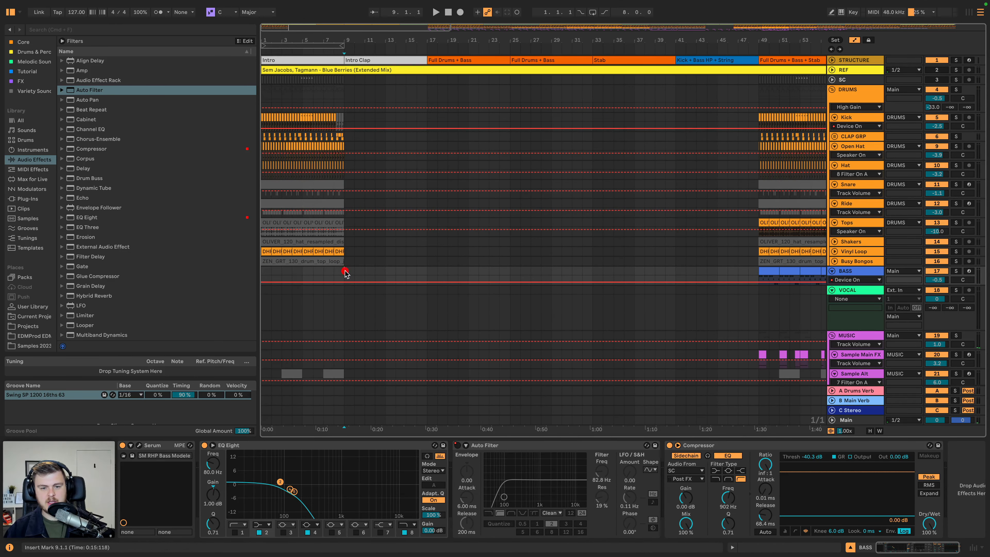
{"action": "scroll", "coordinate": [345, 277], "scroll_direction": "down", "scroll_amount": 4}
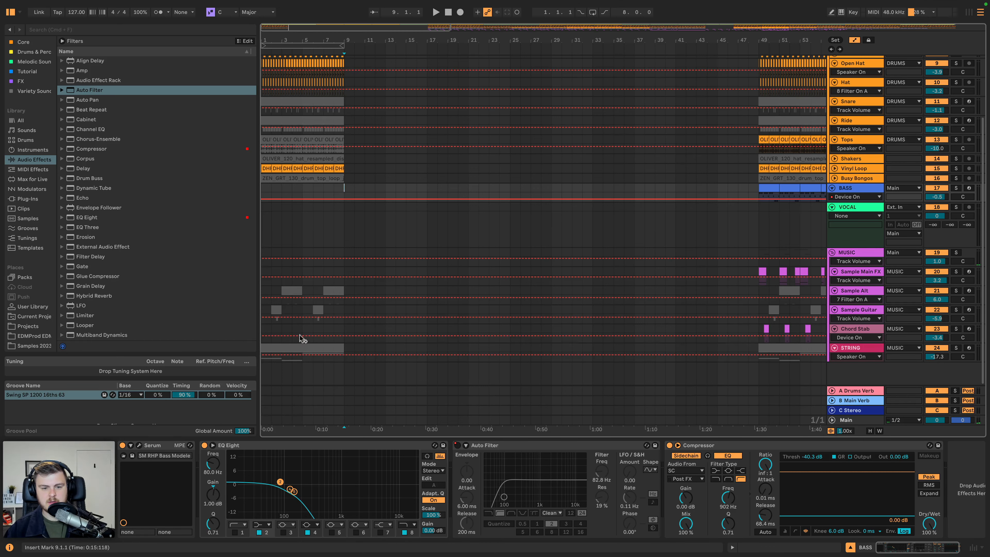
{"action": "left_click", "coordinate": [345, 347]}
{"action": "scroll", "coordinate": [345, 347], "scroll_direction": "up", "scroll_amount": 4}
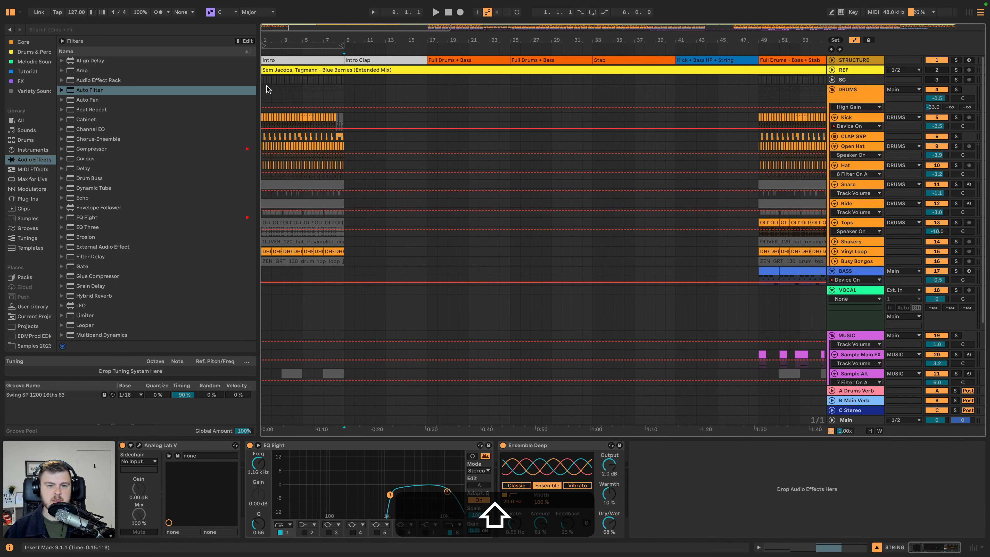
{"action": "left_click", "coordinate": [260, 80], "text": "shift"}
{"action": "key", "text": "shift+super+d"}
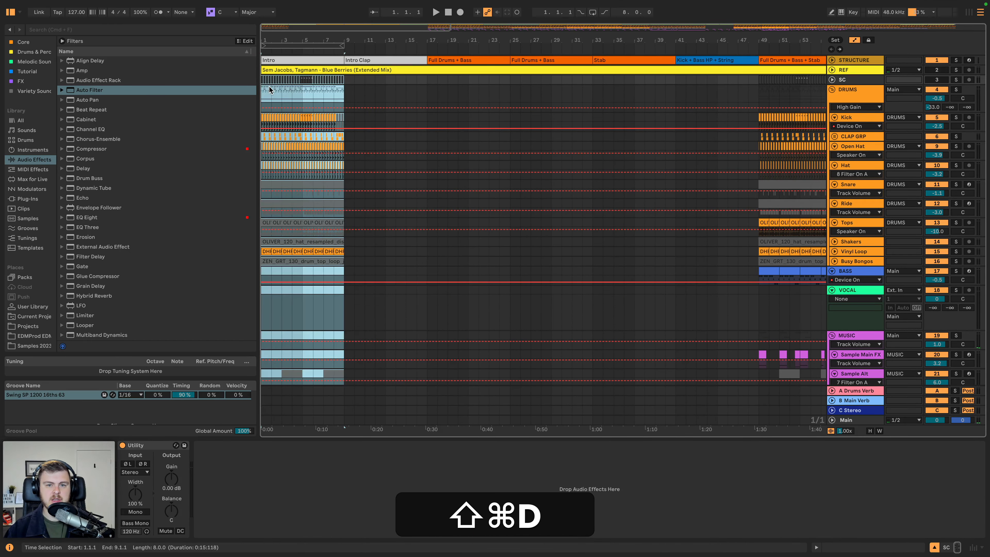
{"action": "key", "text": "super+space"}
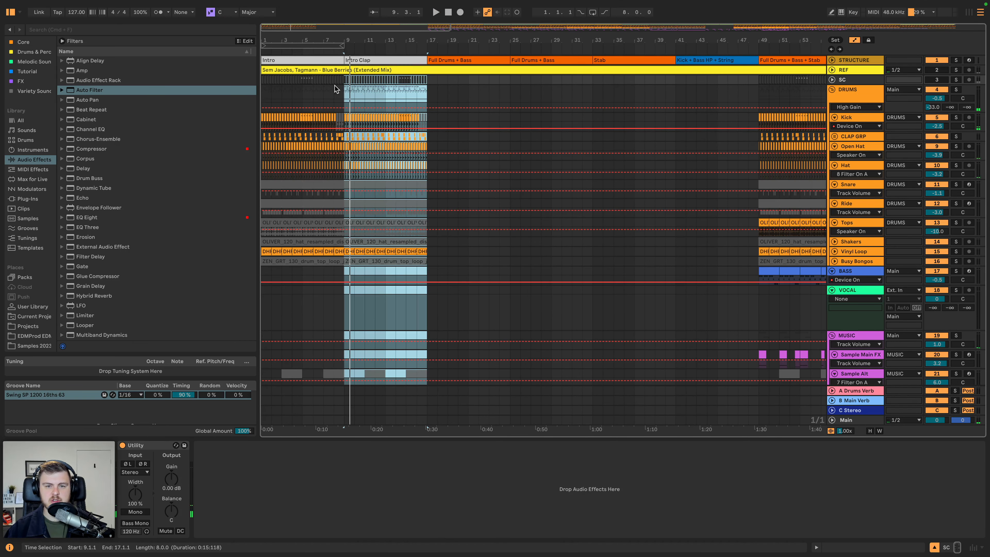
Copy the first three beats of the Sample Main FX part at bar 49 to bar 1 and play back.
{"action": "scroll", "coordinate": [293, 328], "scroll_direction": "down", "scroll_amount": 4}
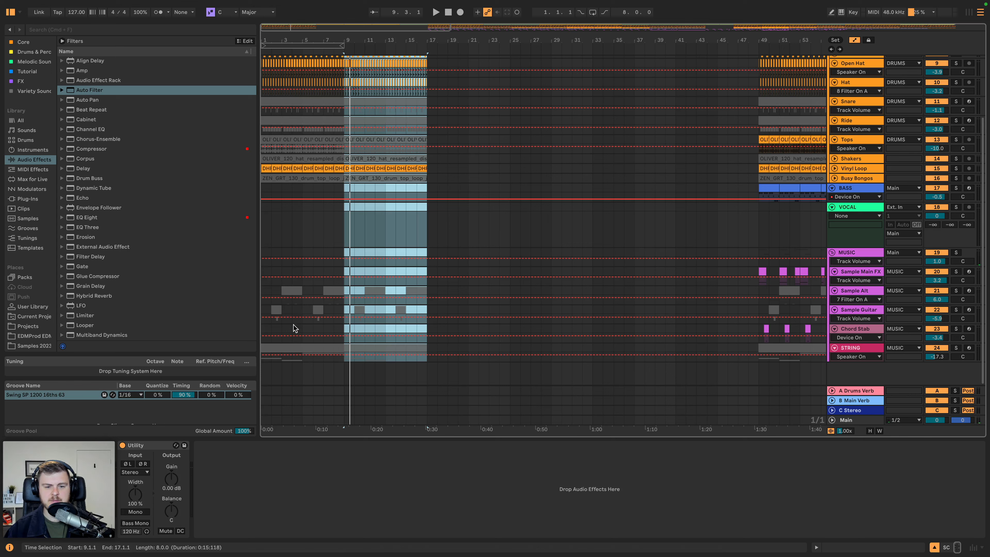
{"action": "left_click", "coordinate": [767, 272]}
{"action": "key", "text": "super+c"}
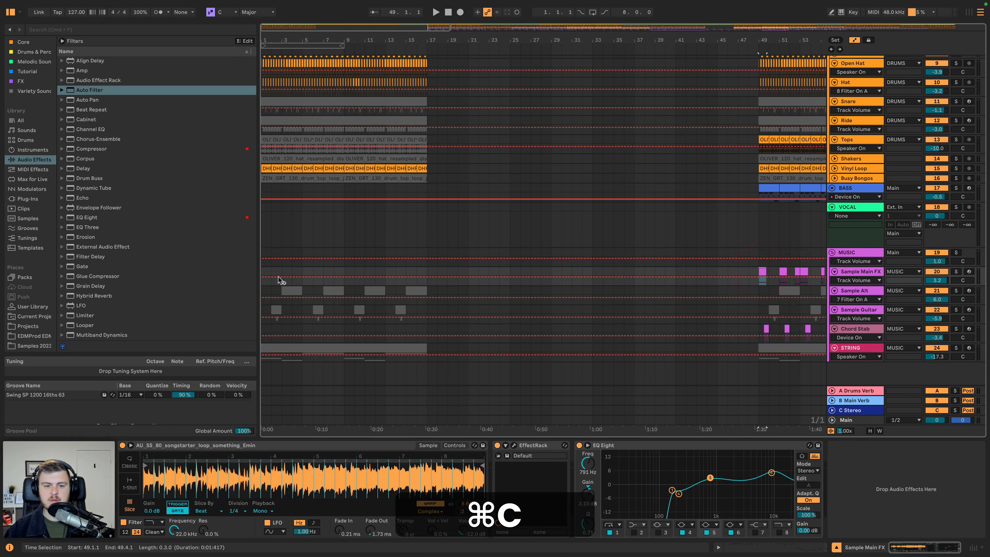
{"action": "key", "text": "space"}
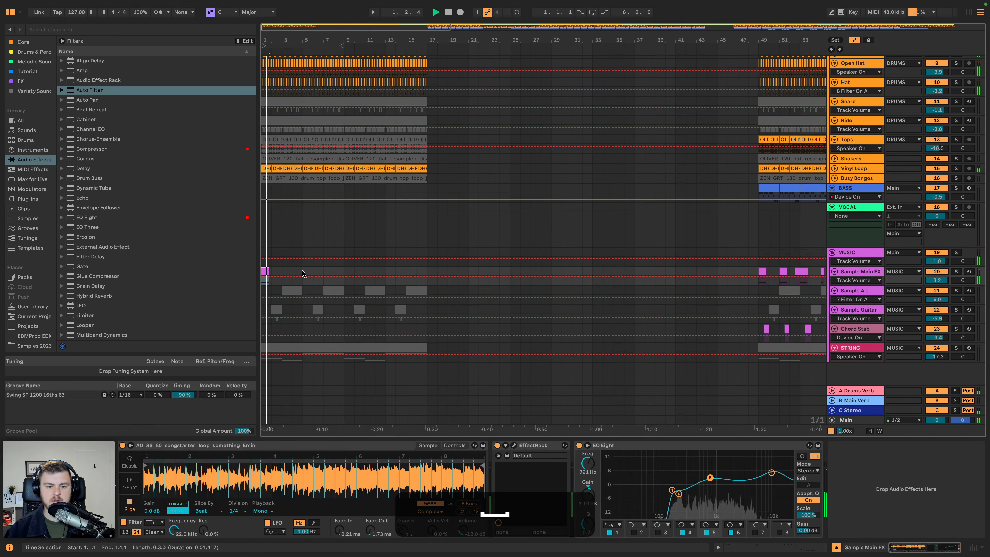
Paste the copied three-beat Sample Main FX part at bars 5, 9 and 13 and play back from bar 13.
{"action": "left_click", "coordinate": [302, 271]}
{"action": "key", "text": "super+v"}
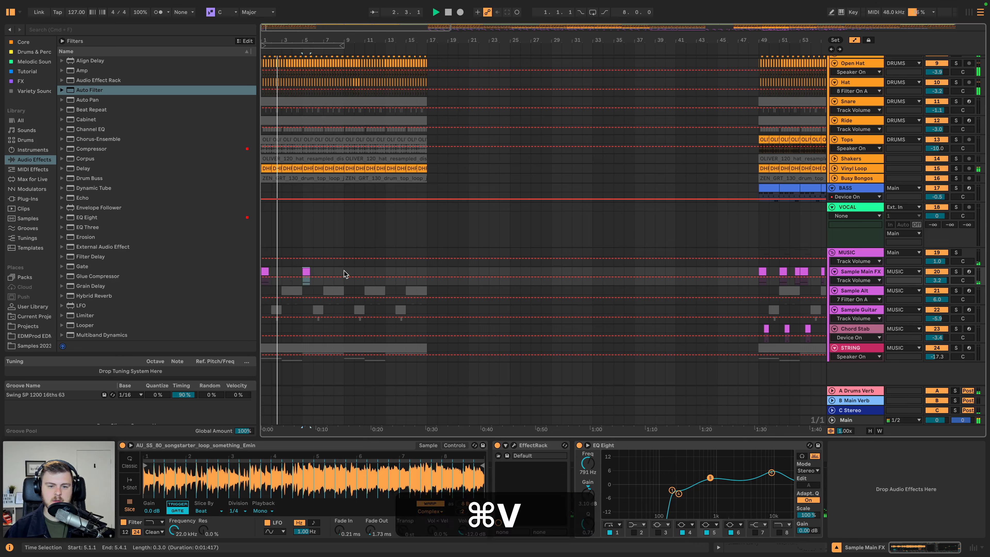
{"action": "key", "text": "super+v"}
{"action": "left_click", "coordinate": [387, 270]}
{"action": "key", "text": "super+v"}
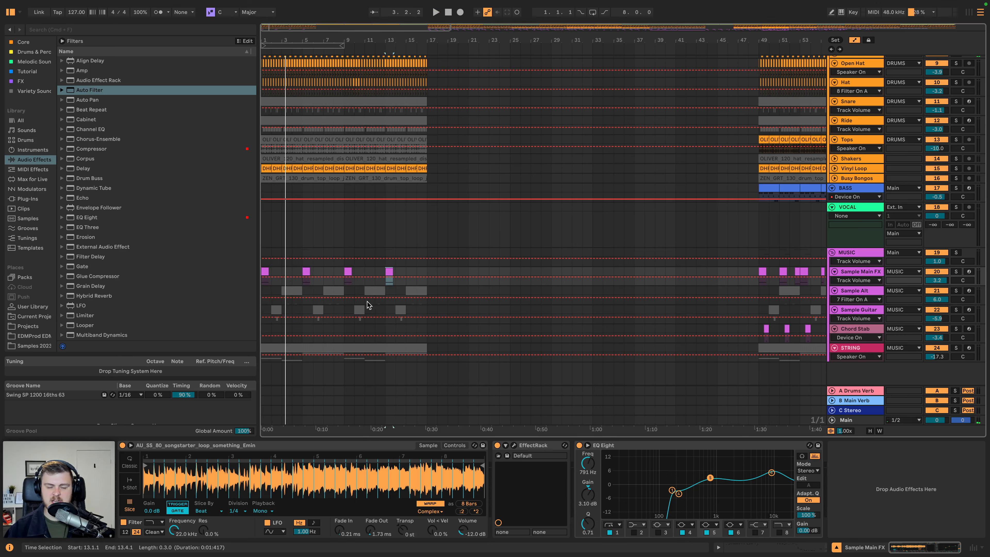
{"action": "key", "text": "space"}
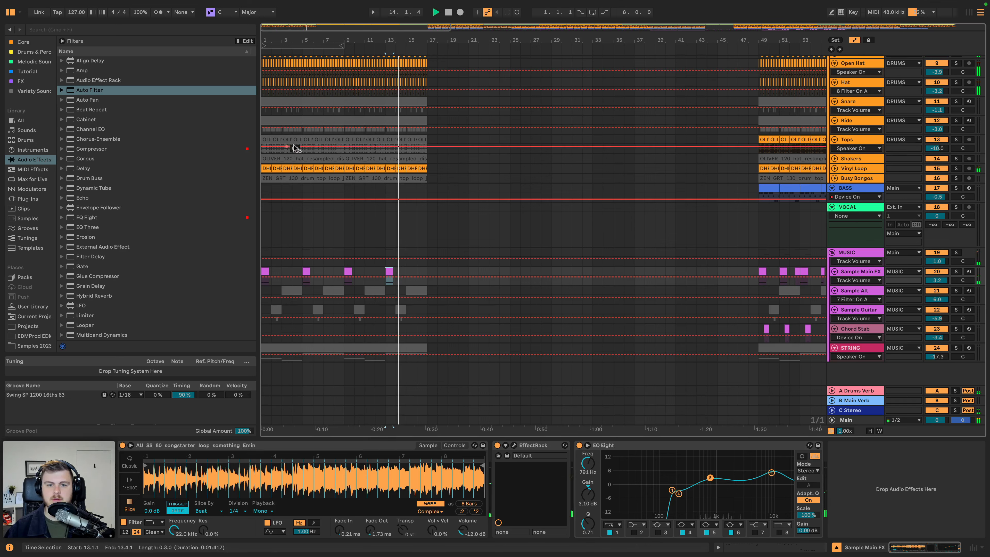
{"action": "key", "text": "space"}
Activate the Tops clips in bars 9 to 17 and play back from bar 9.
{"action": "left_click", "coordinate": [358, 140]}
{"action": "left_click", "coordinate": [420, 139]}
{"action": "left_click", "coordinate": [349, 139], "text": "shift"}
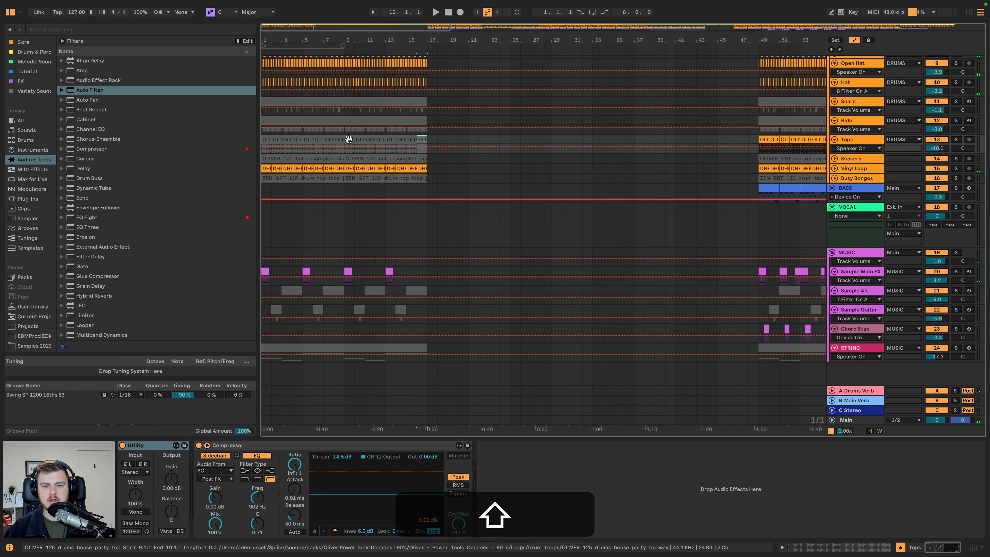
{"action": "key", "text": "space"}
Solo the REF track during playback to hear the reference's Intro Clap section, and switch the solo off again.
{"action": "scroll", "coordinate": [424, 145], "scroll_direction": "up", "scroll_amount": 4}
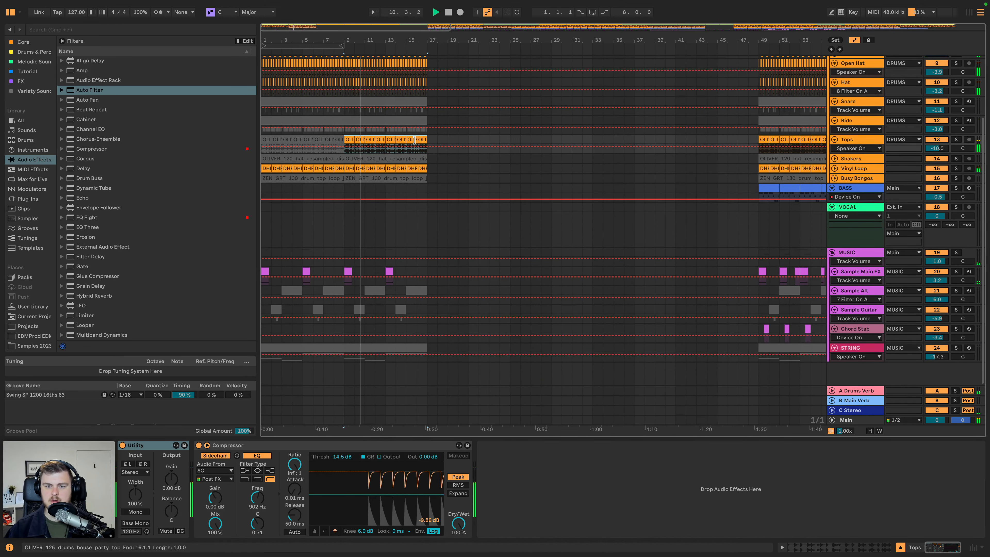
{"action": "left_click", "coordinate": [955, 70]}
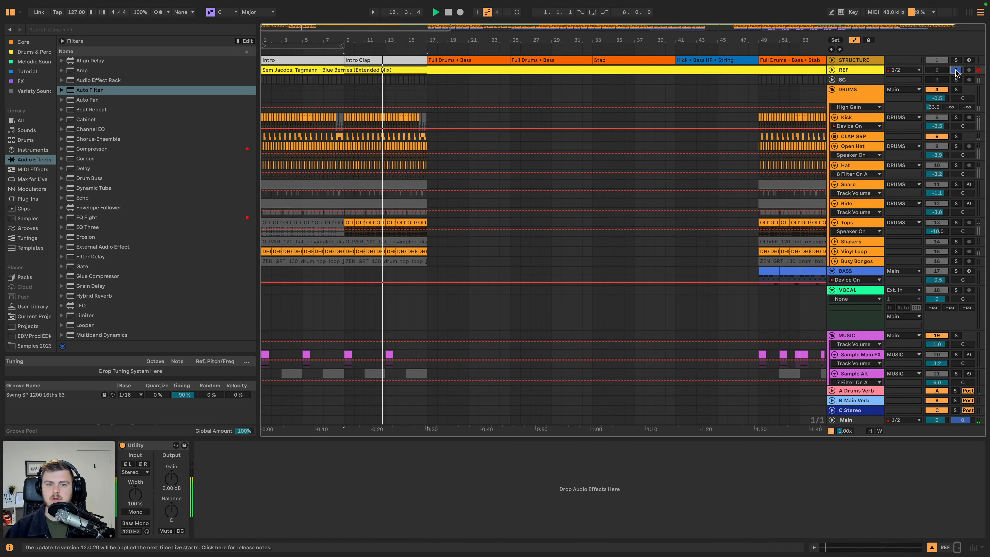
{"action": "left_click", "coordinate": [956, 70]}
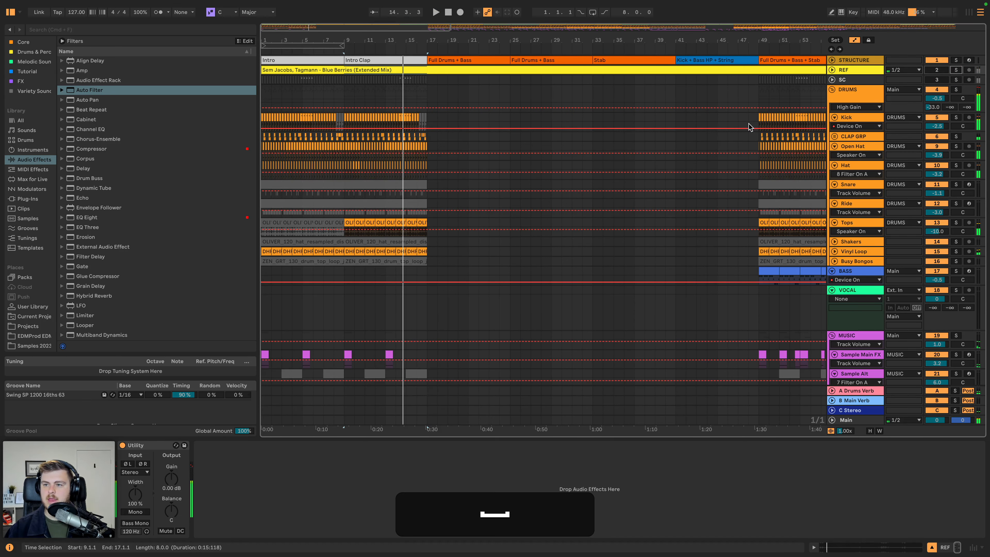
Copy bars 49 to 57 on all tracks from DRUMS down to STRING to bar 17.
{"action": "scroll", "coordinate": [740, 113], "scroll_direction": "right", "scroll_amount": 3}
{"action": "left_click", "coordinate": [697, 98]}
{"action": "scroll", "coordinate": [729, 116], "scroll_direction": "down", "scroll_amount": 4}
{"action": "scroll", "coordinate": [725, 125], "scroll_direction": "right", "scroll_amount": 2}
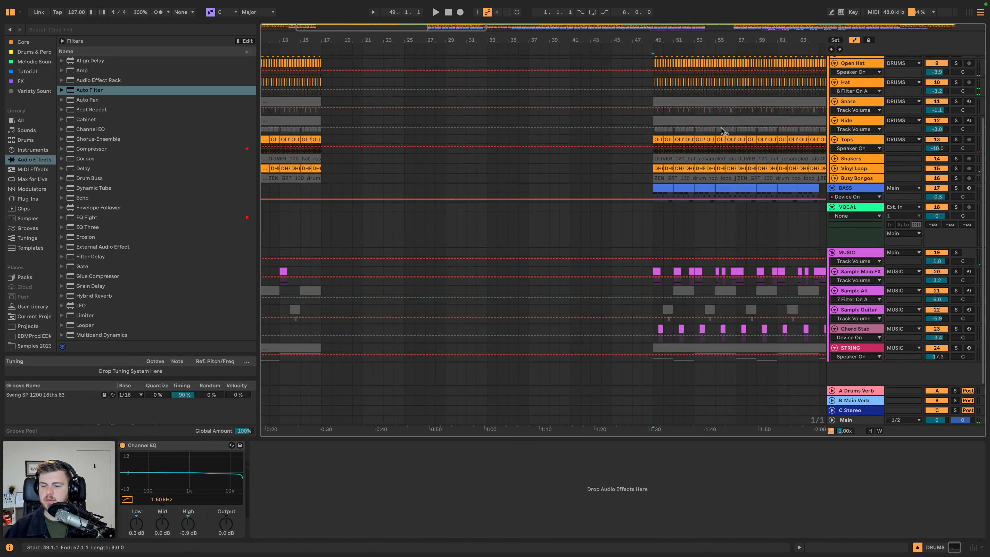
{"action": "key", "text": "shift"}
{"action": "left_click", "coordinate": [739, 365], "text": "shift"}
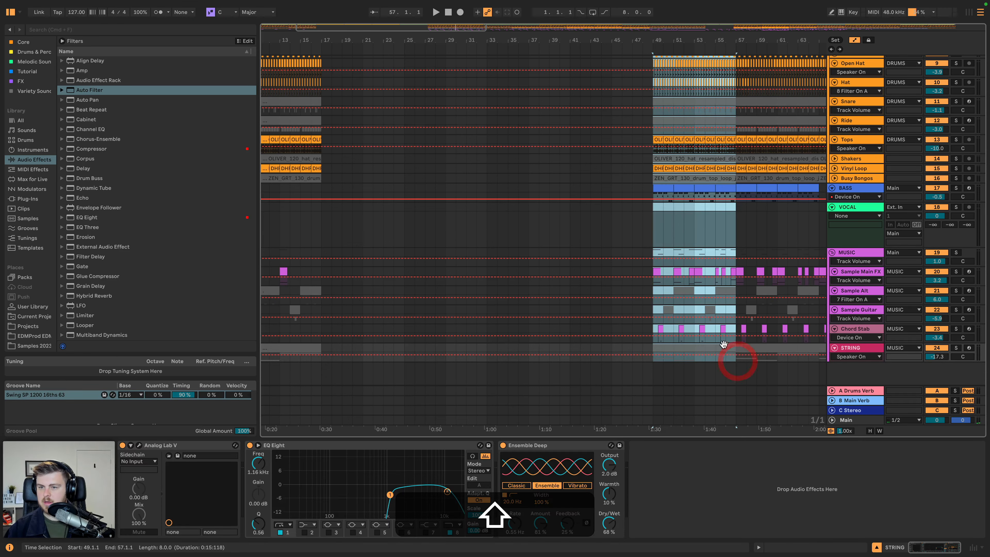
{"action": "key", "text": "super+c"}
{"action": "scroll", "coordinate": [566, 256], "scroll_direction": "up", "scroll_amount": 4}
{"action": "scroll", "coordinate": [382, 101], "scroll_direction": "left", "scroll_amount": 3}
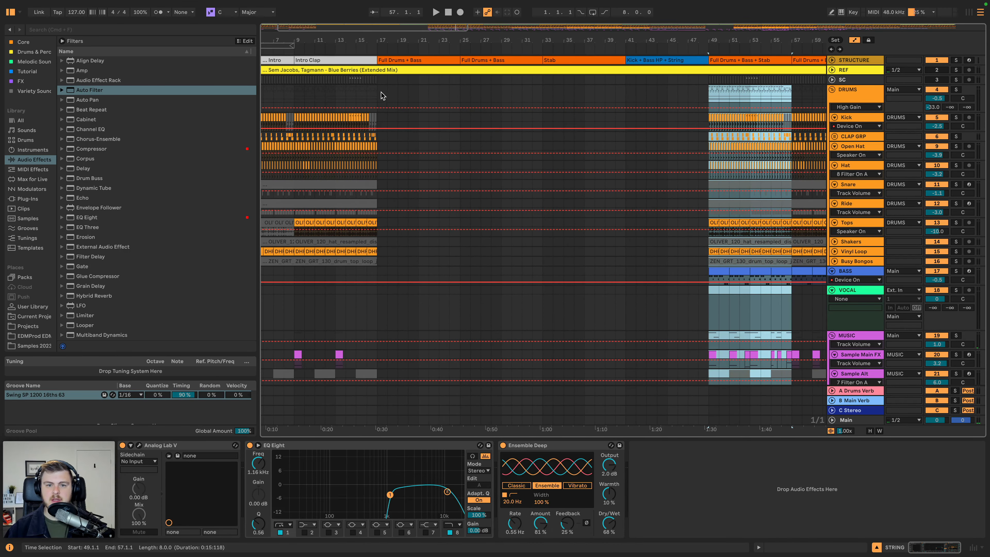
{"action": "left_click", "coordinate": [376, 94]}
{"action": "key", "text": "super+v"}
Duplicate the SC part in bars 9 to 17 so it continues from bar 17, and play back from there.
{"action": "left_click", "coordinate": [294, 82]}
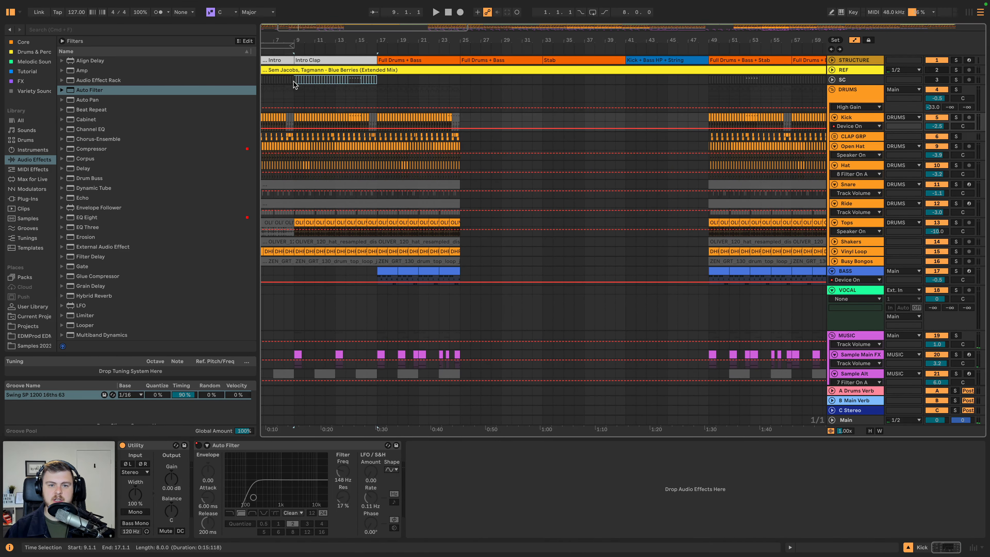
{"action": "key", "text": "super+d"}
{"action": "key", "text": "super+space"}
{"action": "scroll", "coordinate": [446, 153], "scroll_direction": "down", "scroll_amount": 4}
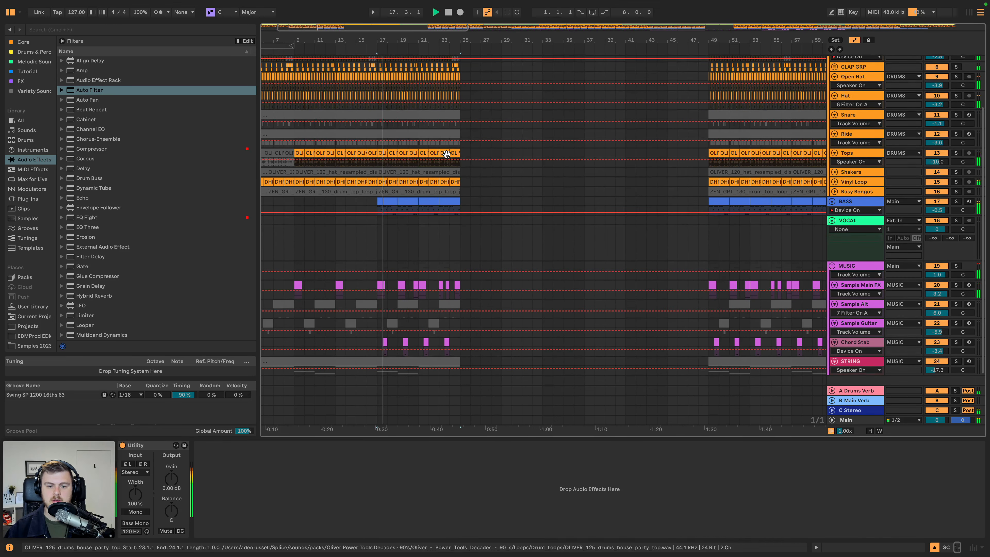
Delete the Chord Stab clips in bars 17 to 25 and play back from bar 17.
{"action": "scroll", "coordinate": [446, 153], "scroll_direction": "down", "scroll_amount": 1}
{"action": "left_click", "coordinate": [383, 327]}
{"action": "key", "text": "space"}
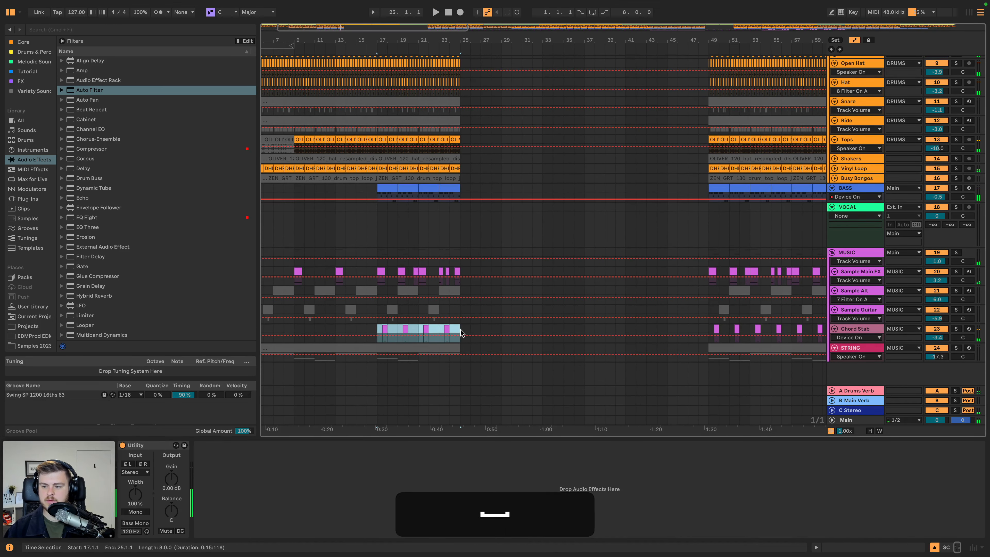
{"action": "left_click", "coordinate": [461, 332]}
{"action": "key", "text": "BackSpace"}
{"action": "key", "text": "space"}
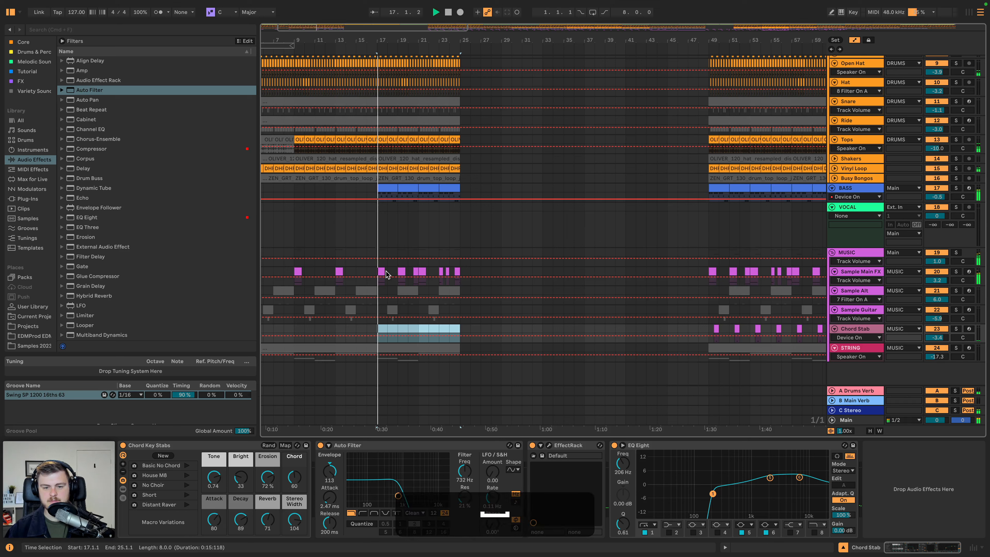
Deactivate the Sample Main FX clip at bar 19 and listen through to bar 25.
{"action": "left_click", "coordinate": [402, 272]}
{"action": "key", "text": "0"}
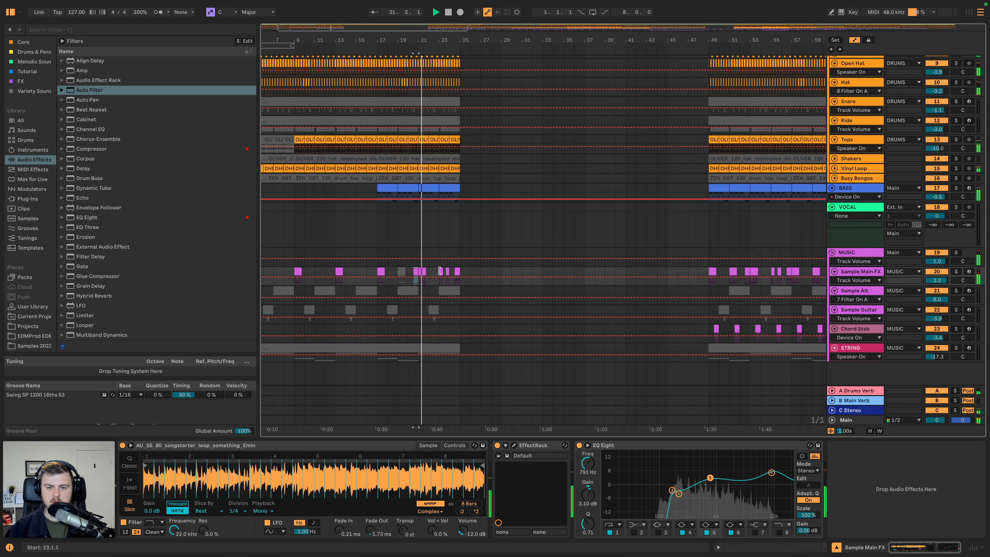
{"action": "left_click", "coordinate": [440, 272]}
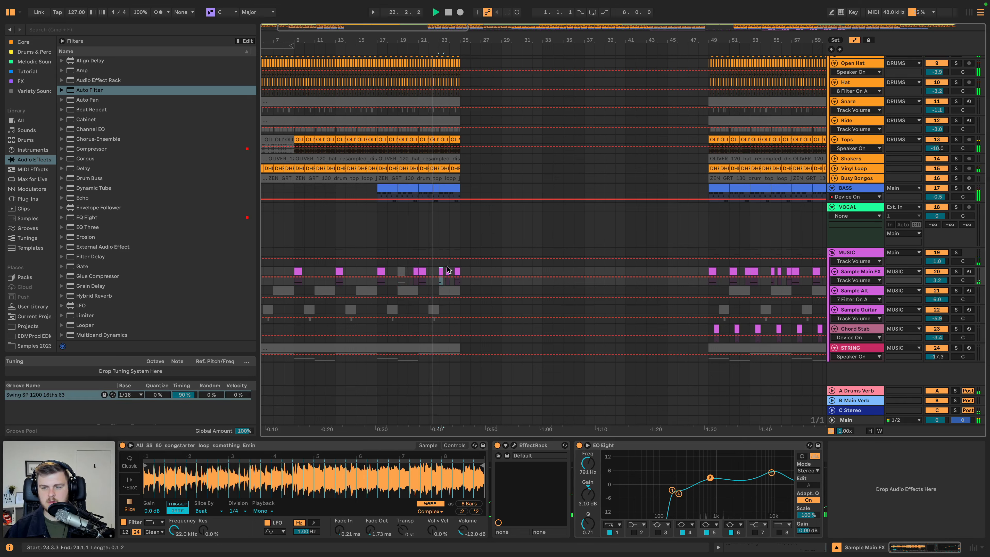
{"action": "scroll", "coordinate": [429, 236], "scroll_direction": "up", "scroll_amount": 3}
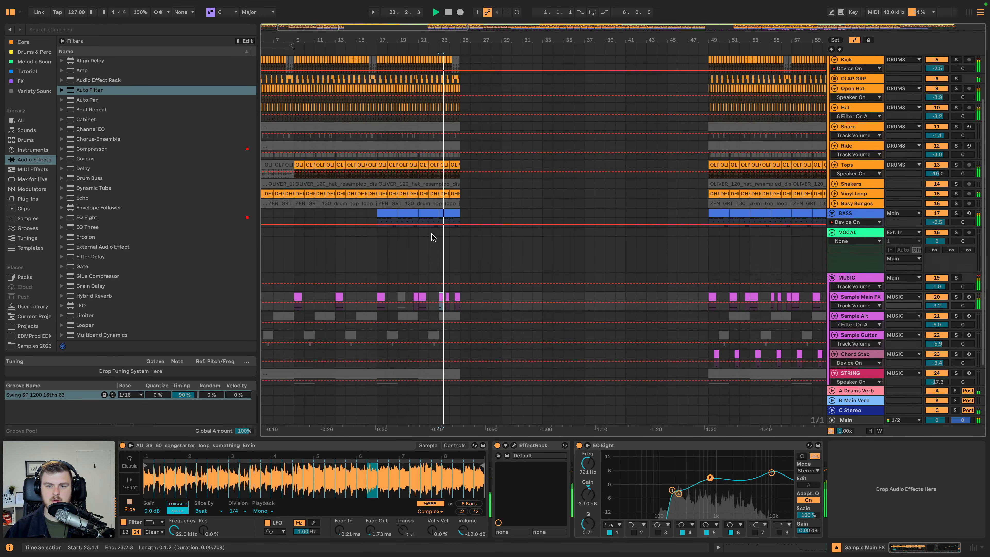
{"action": "scroll", "coordinate": [428, 234], "scroll_direction": "up", "scroll_amount": 3}
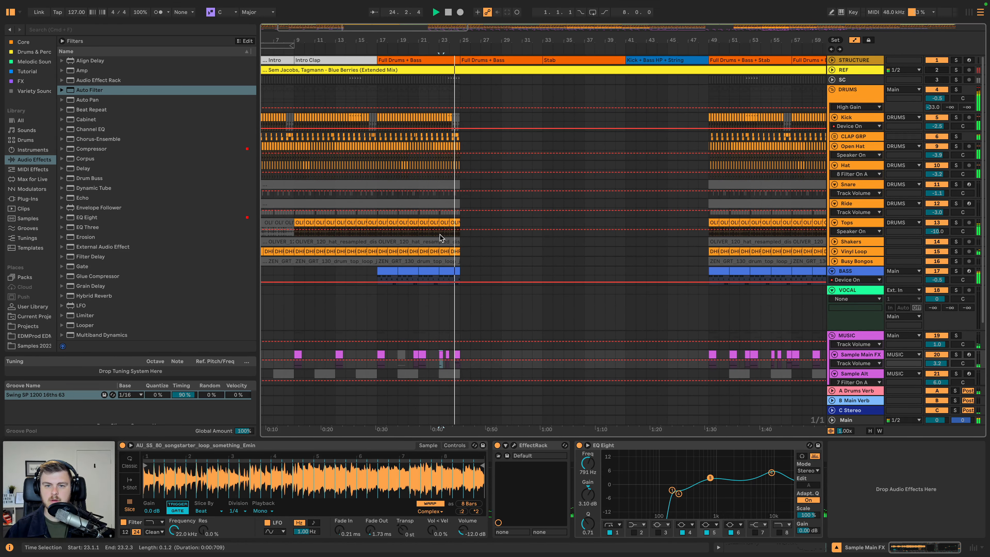
Duplicate bars 17 to 25 on all tracks from SC down to STRING to bar 25.
{"action": "left_click", "coordinate": [461, 81]}
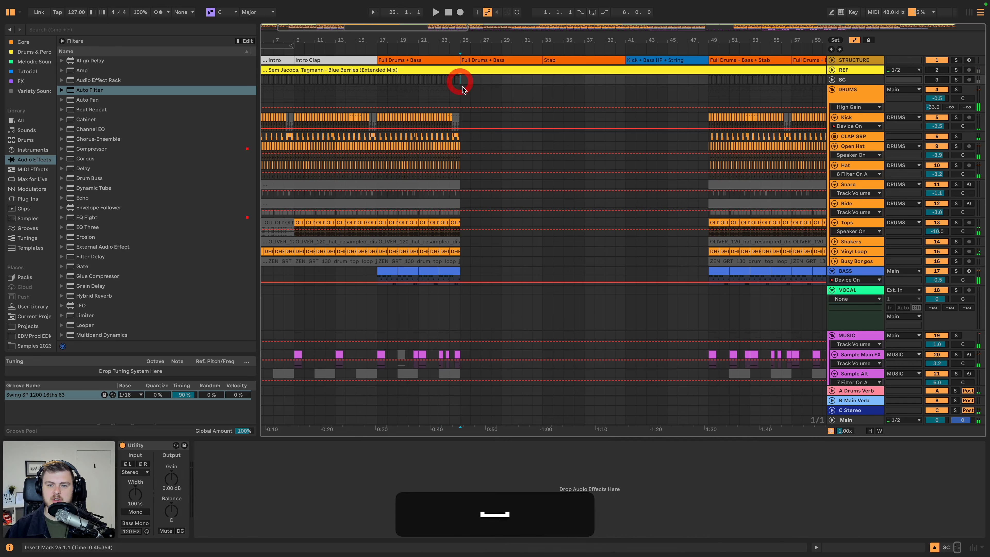
{"action": "scroll", "coordinate": [420, 224], "scroll_direction": "down", "scroll_amount": 6}
{"action": "left_click", "coordinate": [378, 361], "text": "shift"}
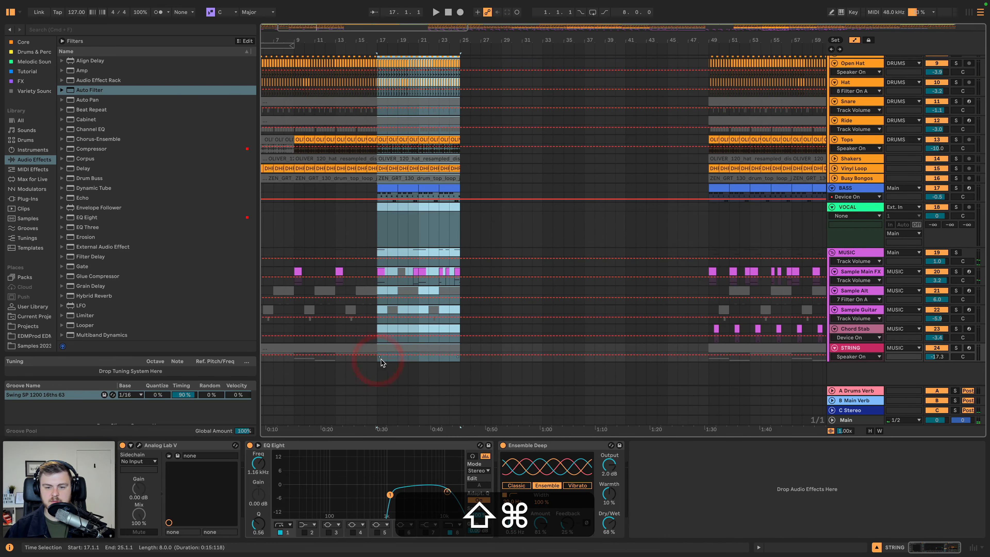
{"action": "key", "text": "shift+super+d"}
Copy the Sample Main FX clips in bars 49 to 57 to bar 25 and play back from there.
{"action": "left_click_drag", "start_coordinate": [708, 272], "coordinate": [787, 274]}
{"action": "key", "text": "super+c"}
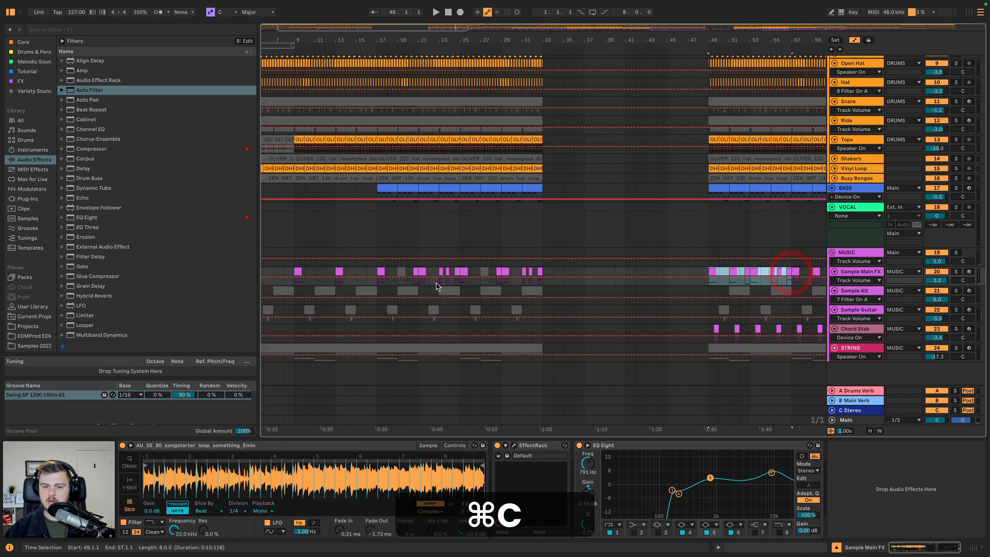
{"action": "left_click", "coordinate": [465, 272]}
{"action": "key", "text": "super+v"}
{"action": "key", "text": "space"}
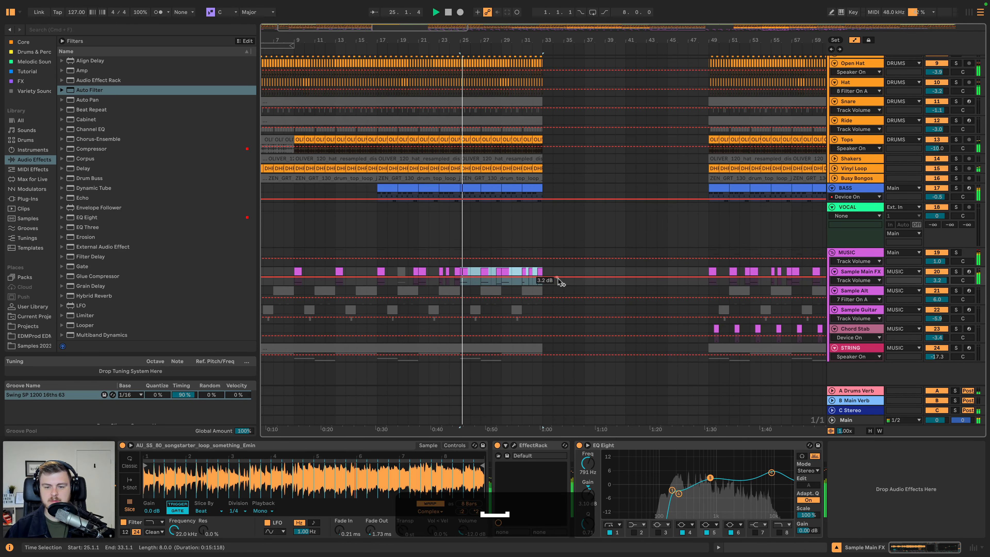
{"action": "scroll", "coordinate": [560, 282], "scroll_direction": "up", "scroll_amount": 4}
{"action": "scroll", "coordinate": [559, 280], "scroll_direction": "down", "scroll_amount": 4}
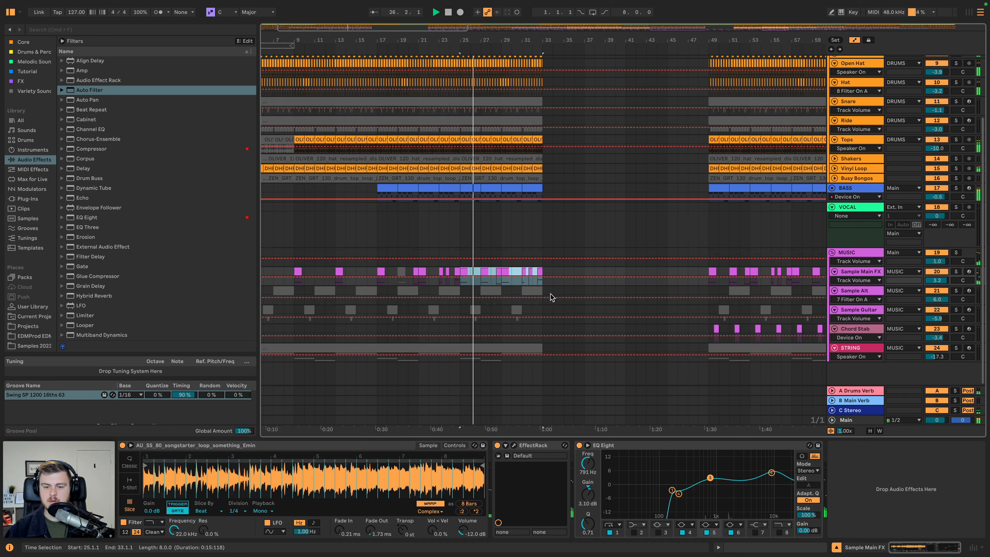
{"action": "key", "text": "space"}
Duplicate bars 25 to 33 on all tracks from SC down to STRING to bar 33.
{"action": "left_click", "coordinate": [546, 346]}
{"action": "scroll", "coordinate": [462, 97], "scroll_direction": "up", "scroll_amount": 4}
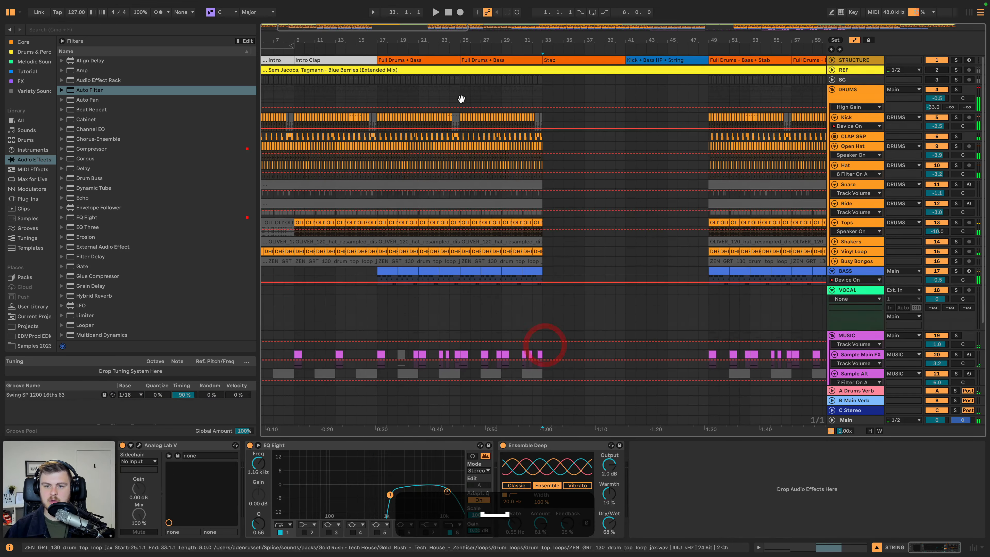
{"action": "left_click", "coordinate": [460, 79]}
{"action": "scroll", "coordinate": [547, 301], "scroll_direction": "down", "scroll_amount": 4}
{"action": "left_click", "coordinate": [544, 347], "text": "shift"}
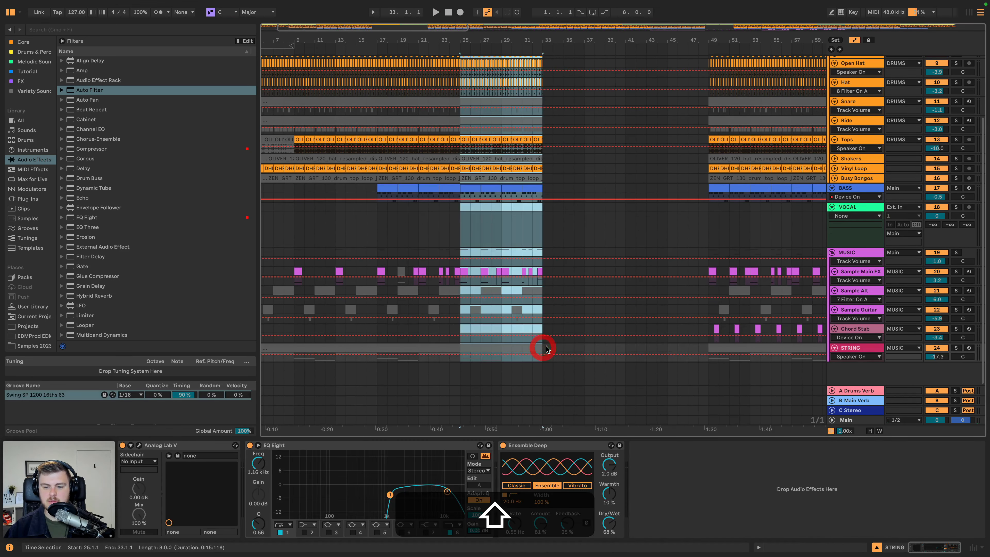
{"action": "key", "text": "super+shift+d"}
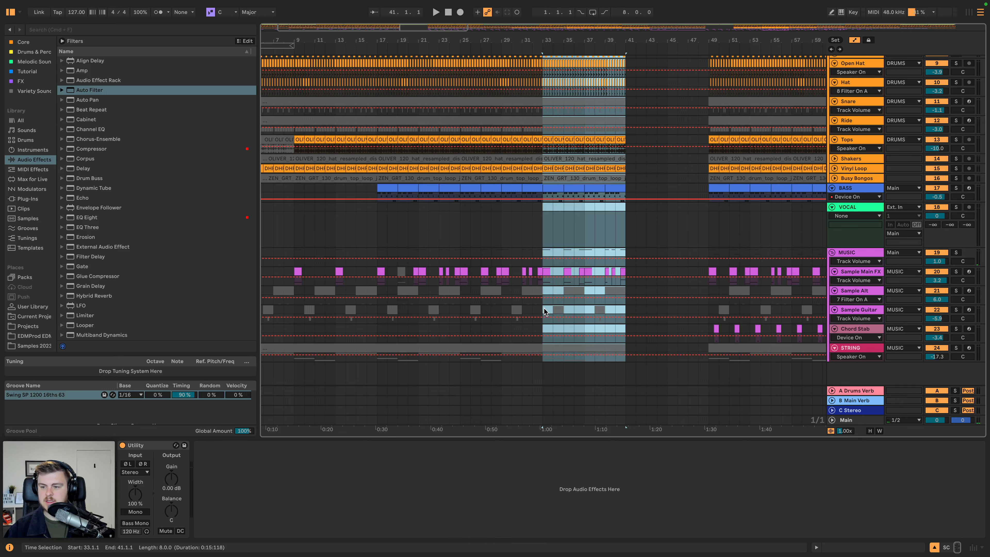
Copy the Chord Stab clips in bars 49 to 57 to bar 33 and play back from bar 33.
{"action": "left_click", "coordinate": [566, 328]}
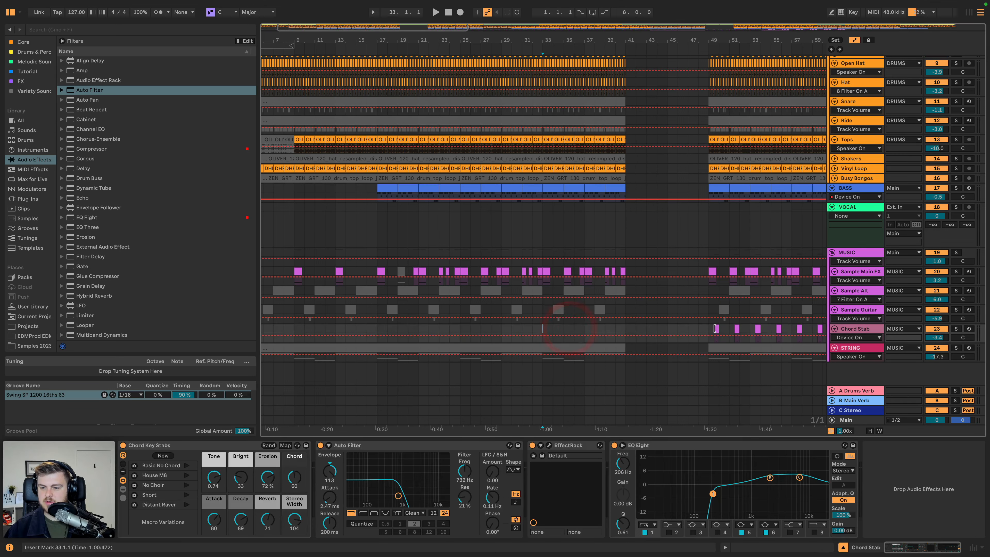
{"action": "key", "text": "super+c"}
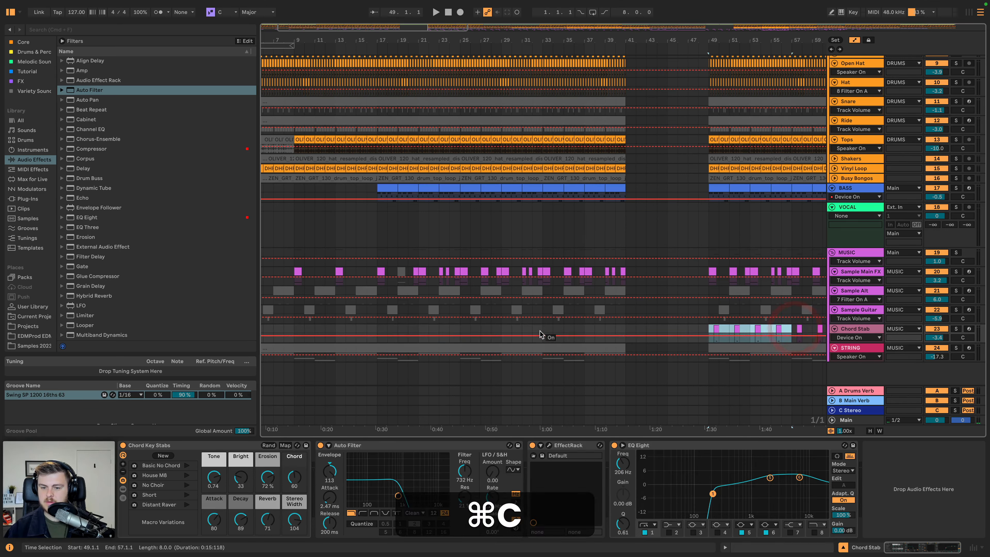
{"action": "left_click", "coordinate": [541, 329]}
{"action": "key", "text": "super+v"}
{"action": "scroll", "coordinate": [626, 303], "scroll_direction": "up", "scroll_amount": 4}
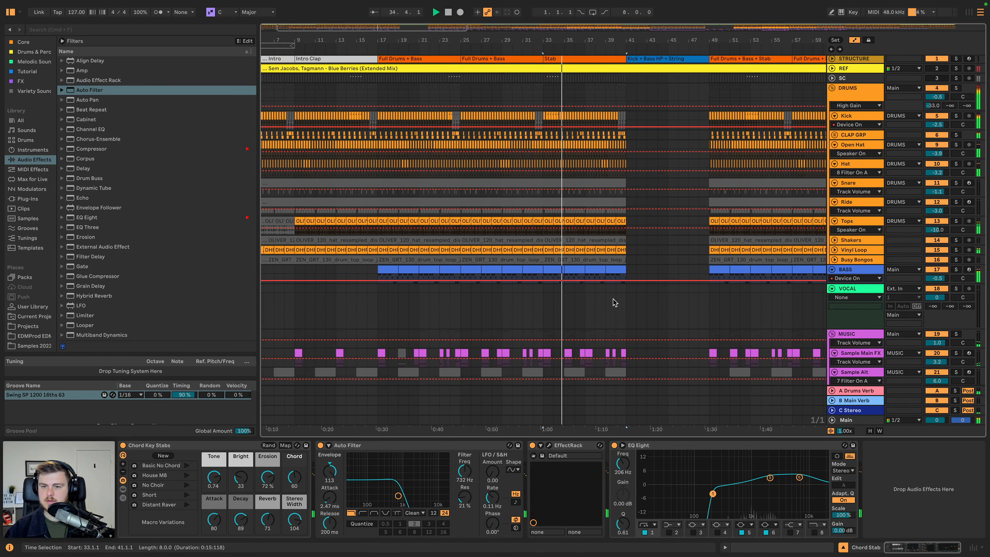
Duplicate bars 33 to 41 on all tracks from SC down to STRING to bar 41 and play back from bar 41.
{"action": "scroll", "coordinate": [613, 298], "scroll_direction": "down", "scroll_amount": 4}
{"action": "left_click", "coordinate": [625, 358]}
{"action": "scroll", "coordinate": [608, 234], "scroll_direction": "up", "scroll_amount": 4}
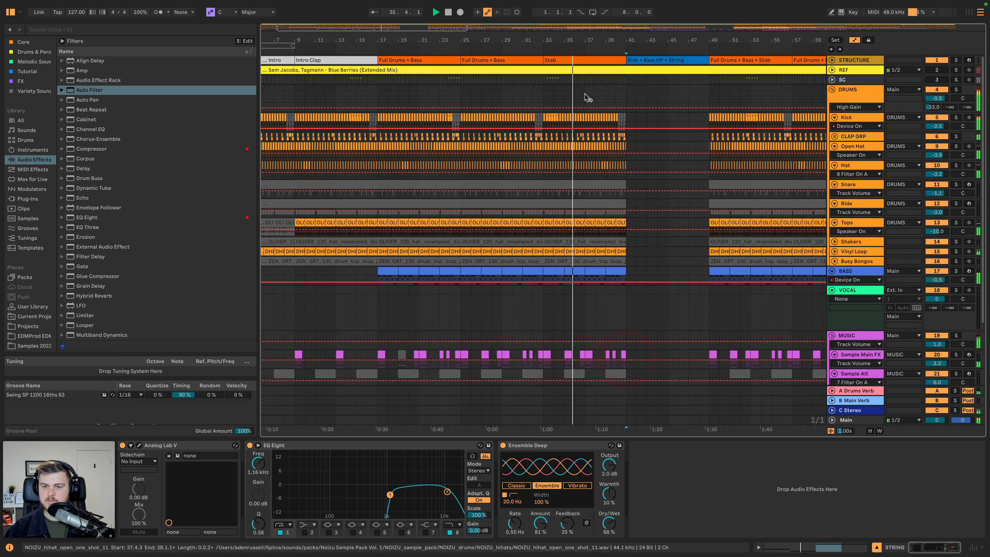
{"action": "left_click_drag", "start_coordinate": [545, 40], "coordinate": [545, 79]}
{"action": "left_click", "coordinate": [538, 80], "text": "shift"}
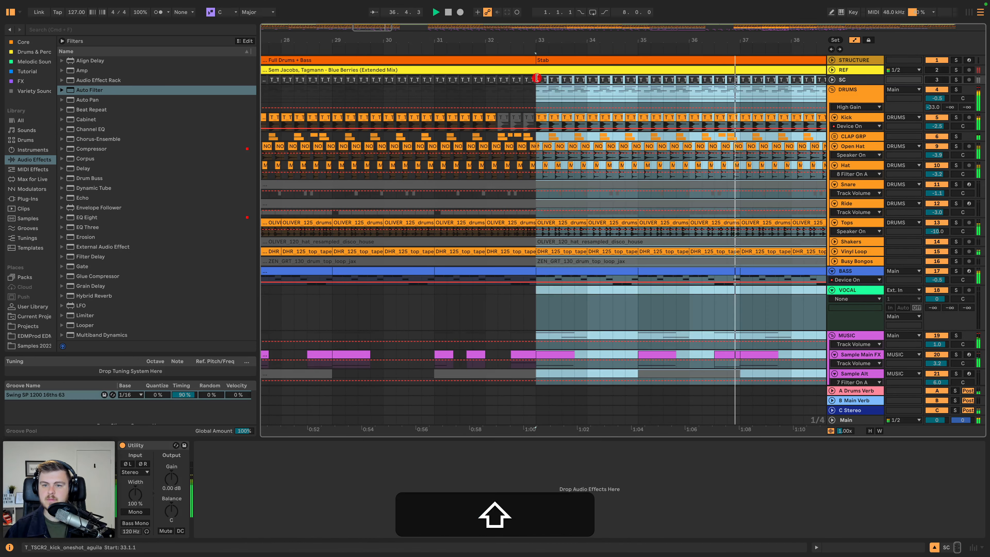
{"action": "key", "text": "super+d"}
{"action": "left_click_drag", "start_coordinate": [584, 38], "coordinate": [584, 16]}
{"action": "key", "text": "space"}
{"action": "key", "text": "space"}
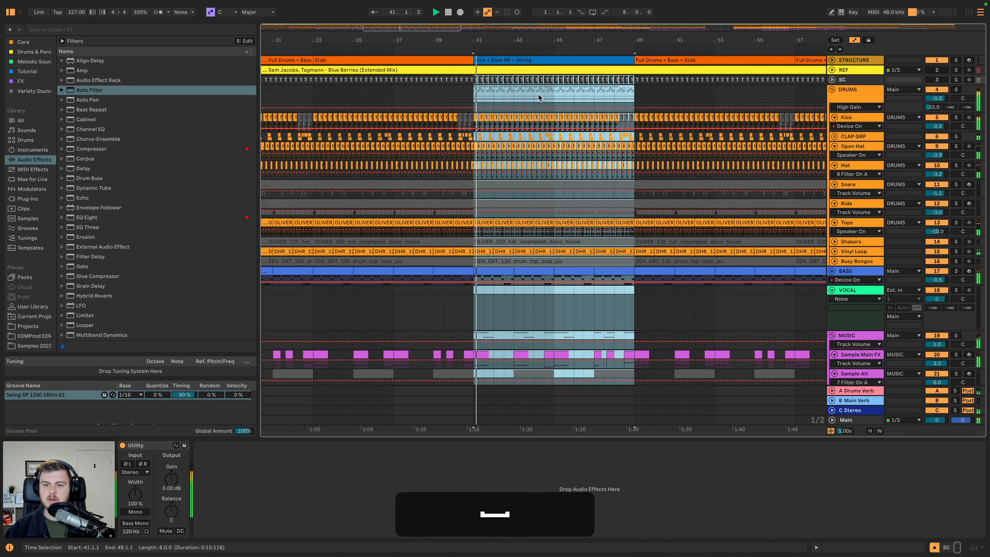
Stop playback and draw automation that switches the Auto Filter on from bar 41 to 49 on the Kick and BASS tracks.
{"action": "scroll", "coordinate": [540, 96], "scroll_direction": "down", "scroll_amount": 2}
{"action": "key", "text": "space"}
{"action": "key", "text": "b"}
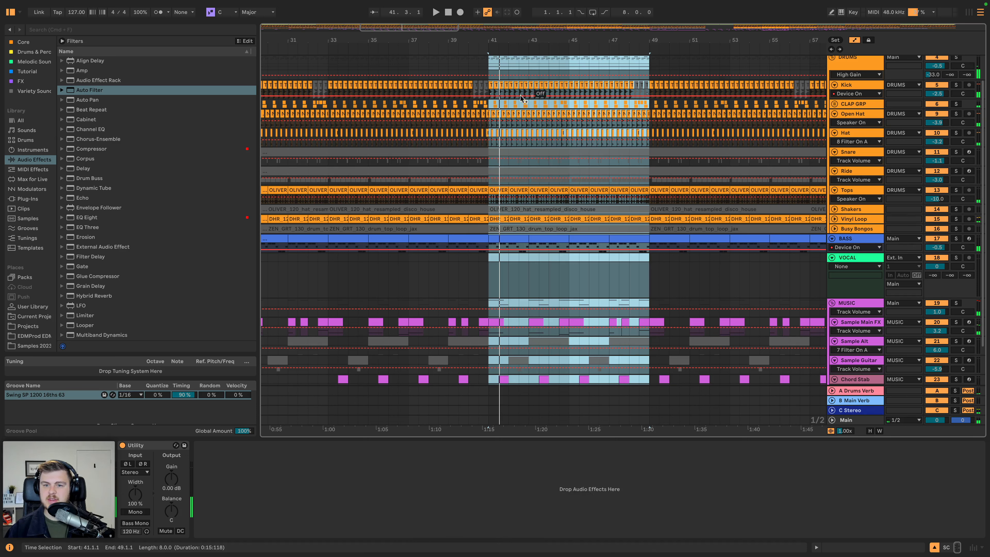
{"action": "left_click_drag", "start_coordinate": [500, 89], "coordinate": [657, 85]}
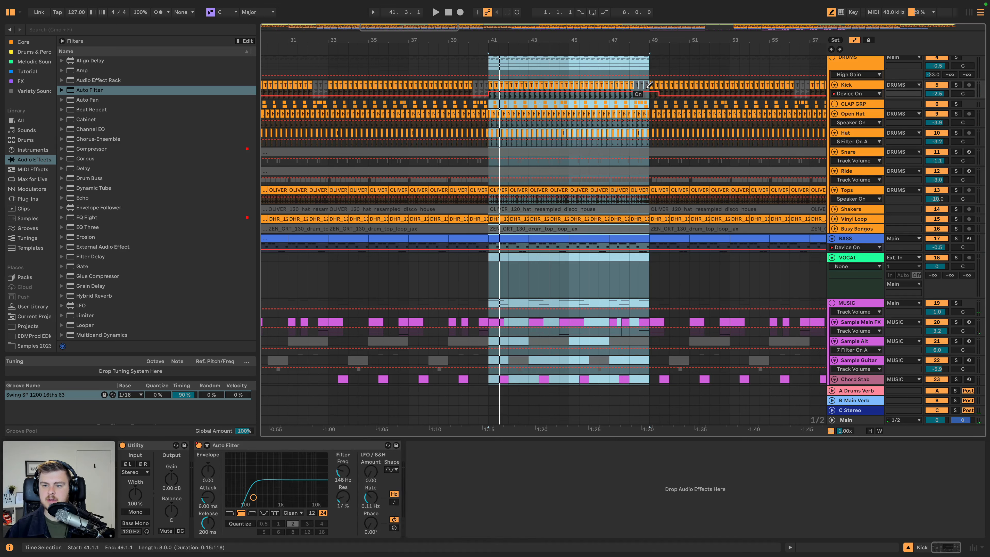
{"action": "left_click_drag", "start_coordinate": [496, 242], "coordinate": [561, 242]}
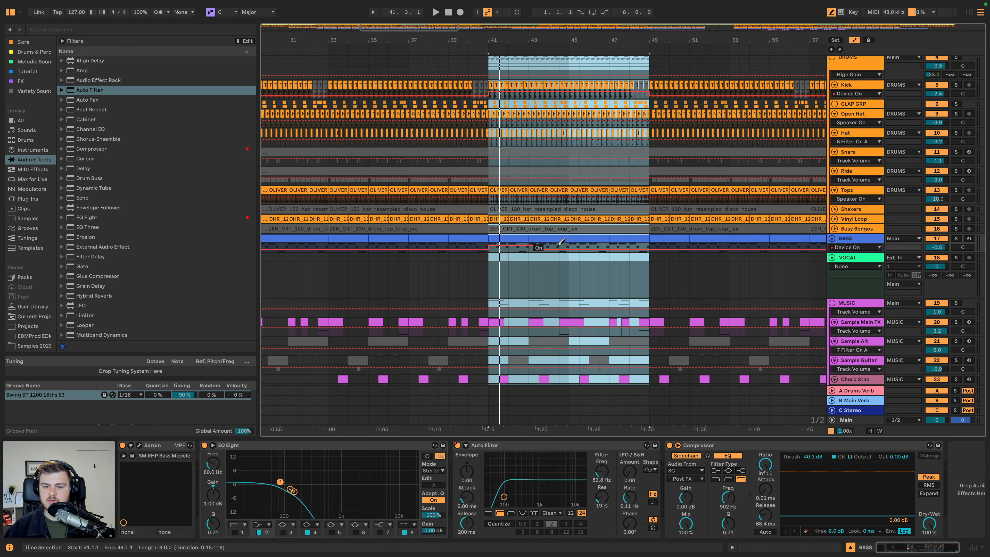
Activate the STRING clip in bars 41 to 49, play back from bar 41 and turn off draw mode.
{"action": "scroll", "coordinate": [533, 332], "scroll_direction": "down", "scroll_amount": 3}
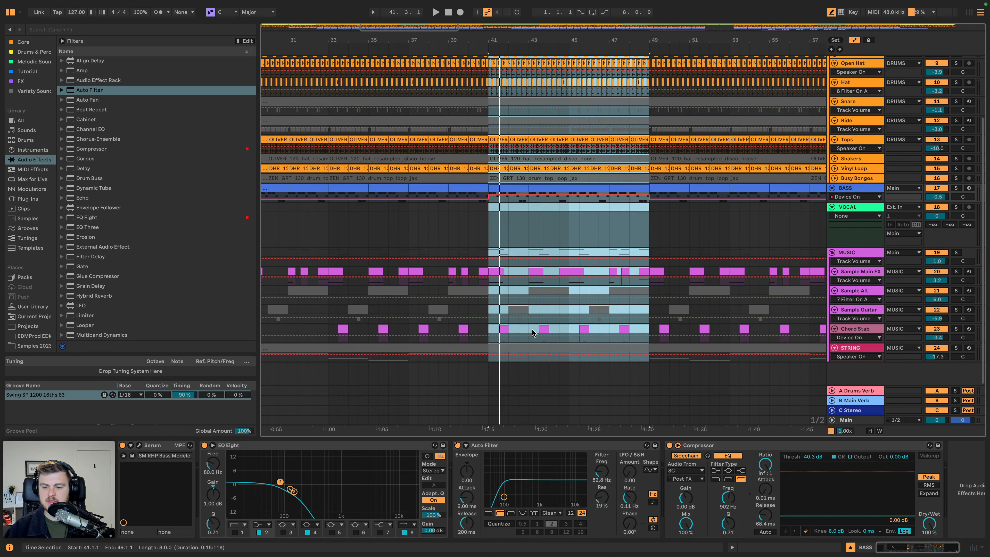
{"action": "left_click", "coordinate": [521, 348]}
{"action": "key", "text": "0"}
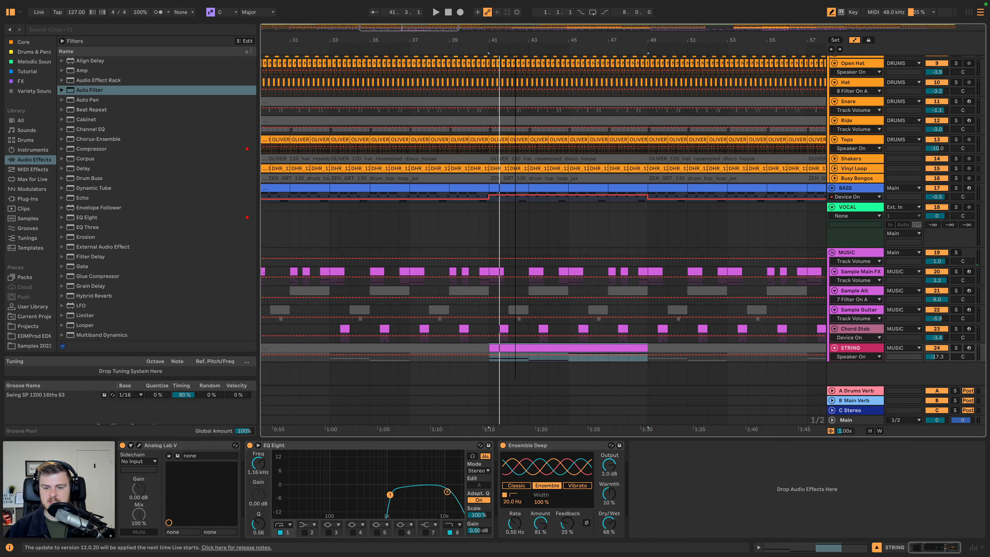
{"action": "left_click_drag", "start_coordinate": [515, 40], "coordinate": [515, 25]}
{"action": "scroll", "coordinate": [504, 59], "scroll_direction": "up", "scroll_amount": 5}
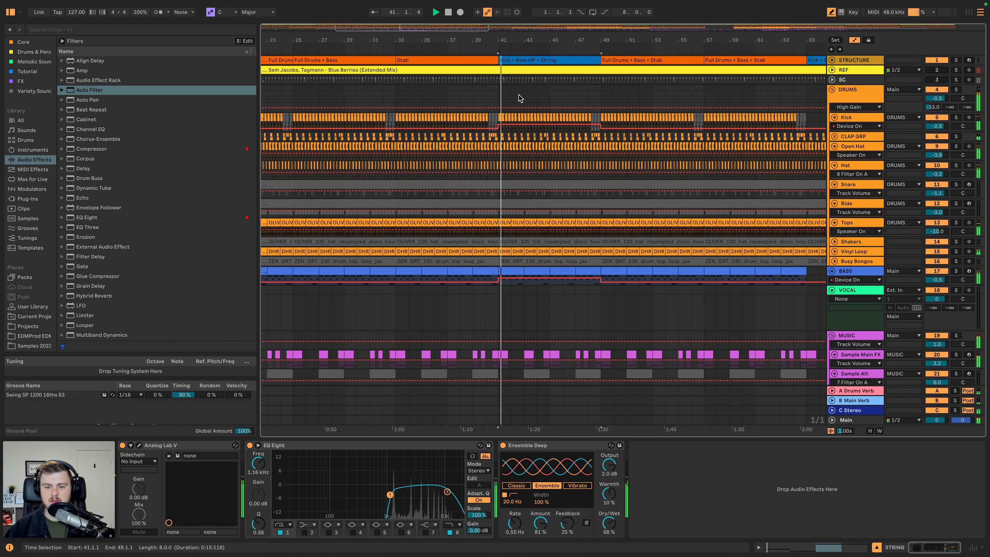
{"action": "scroll", "coordinate": [523, 92], "scroll_direction": "down", "scroll_amount": 5}
{"action": "scroll", "coordinate": [521, 91], "scroll_direction": "up", "scroll_amount": 3}
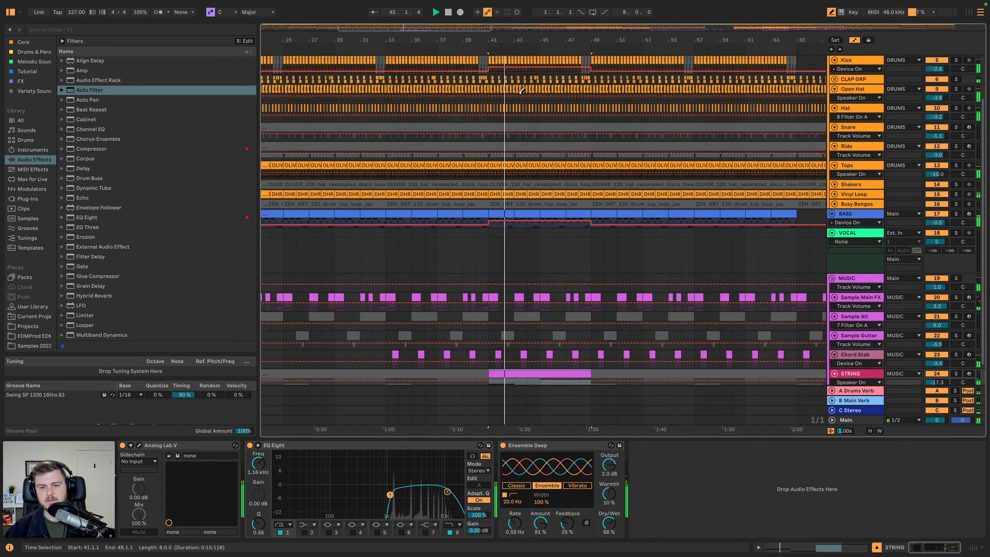
{"action": "key", "text": "b"}
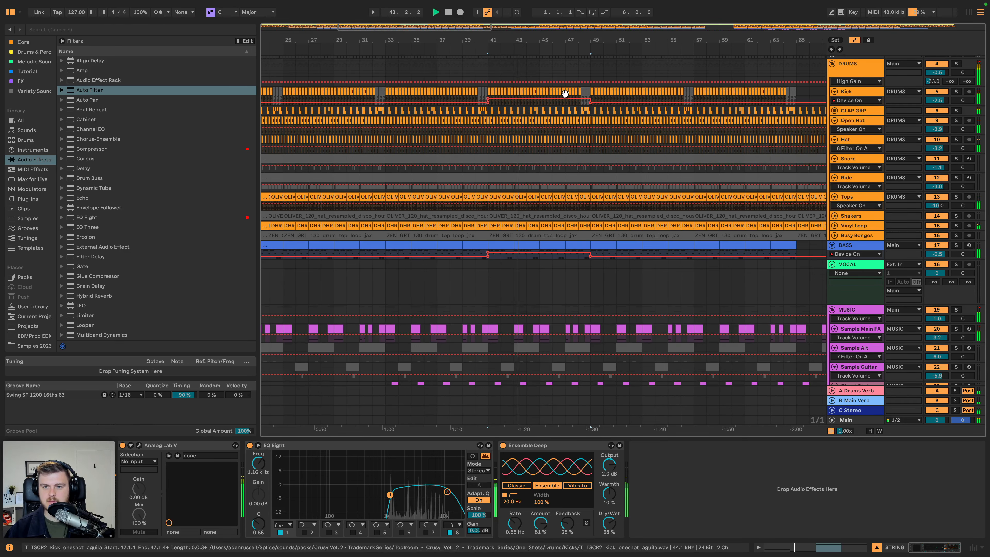
Listen on past bar 49 and review the full arrangement on all tracks against the structure markers.
{"action": "scroll", "coordinate": [567, 94], "scroll_direction": "up", "scroll_amount": 3}
{"action": "scroll", "coordinate": [569, 103], "scroll_direction": "down", "scroll_amount": 2}
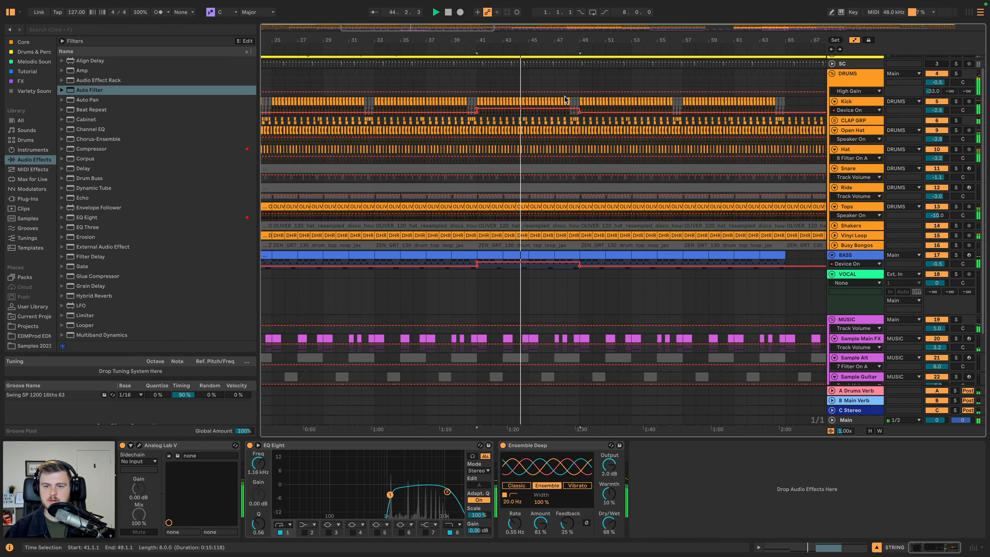
{"action": "scroll", "coordinate": [566, 101], "scroll_direction": "right", "scroll_amount": 3}
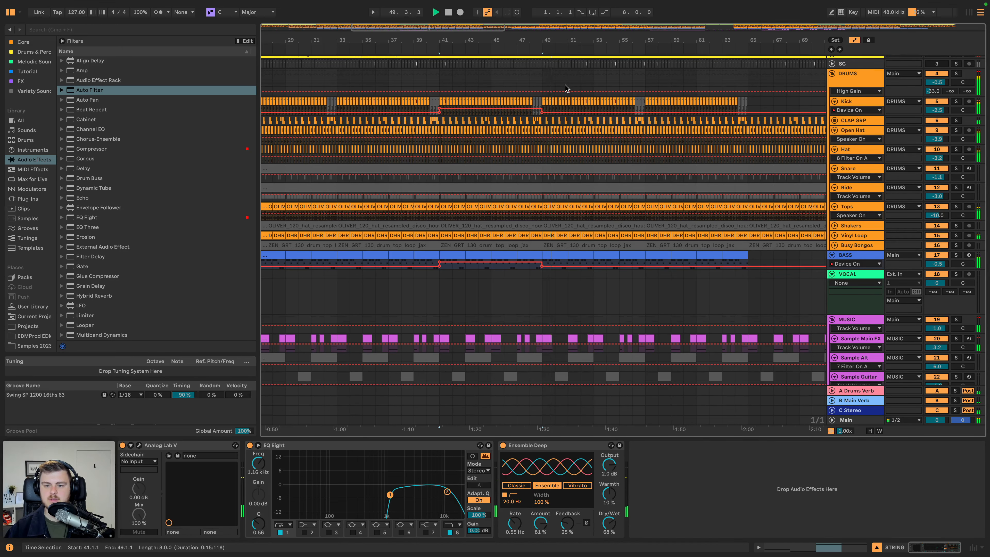
{"action": "scroll", "coordinate": [565, 85], "scroll_direction": "up", "scroll_amount": 2}
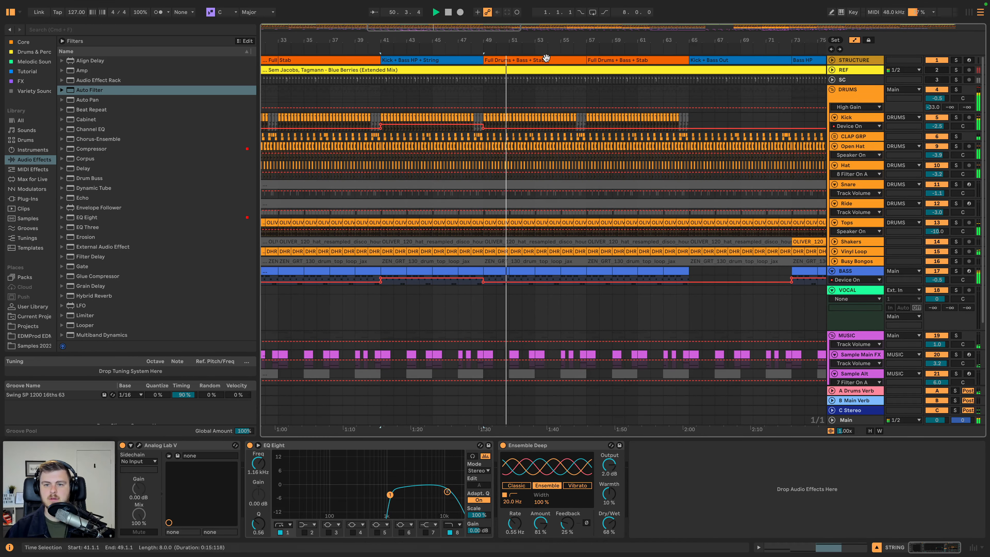
{"action": "left_click_drag", "start_coordinate": [546, 40], "coordinate": [406, 41]}
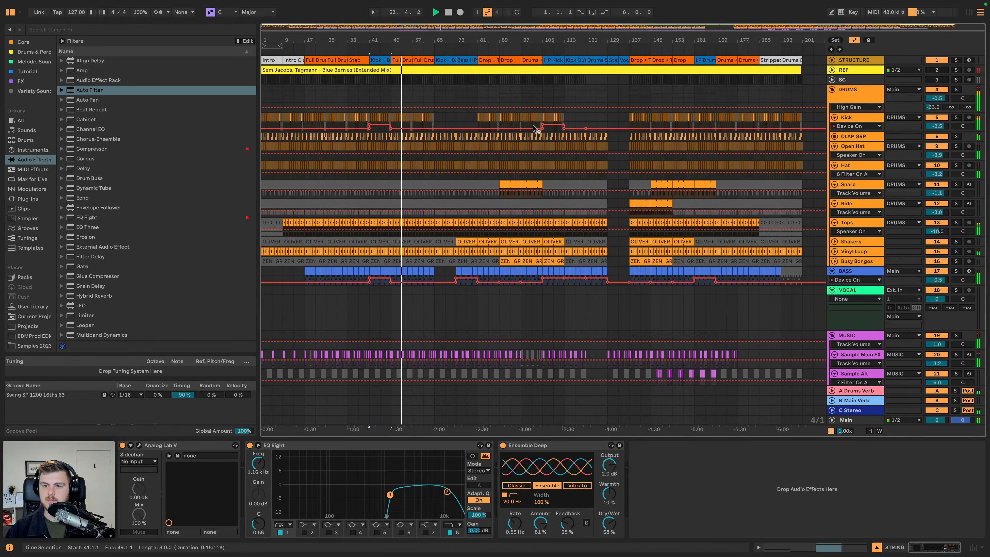
{"action": "scroll", "coordinate": [544, 127], "scroll_direction": "down", "scroll_amount": 3}
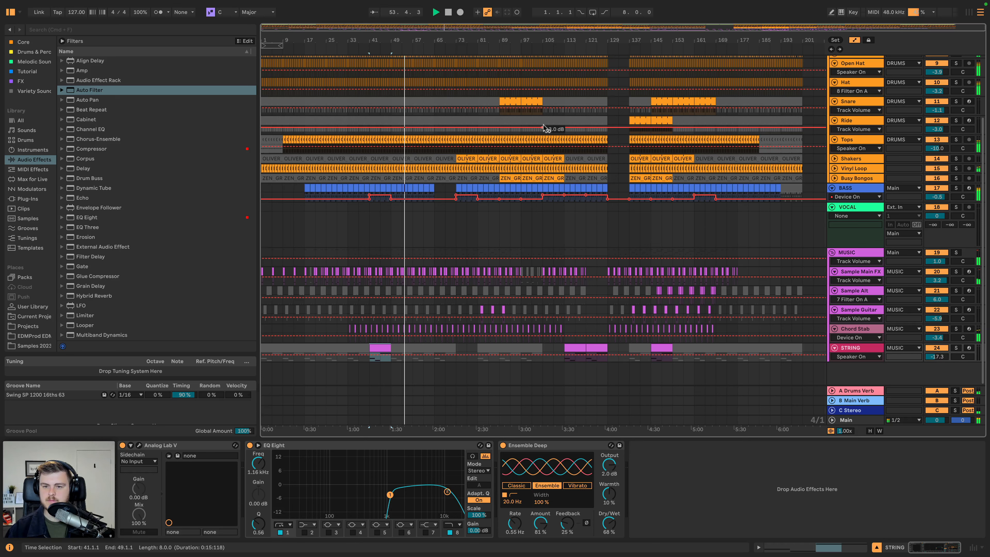
{"action": "scroll", "coordinate": [543, 125], "scroll_direction": "up", "scroll_amount": 3}
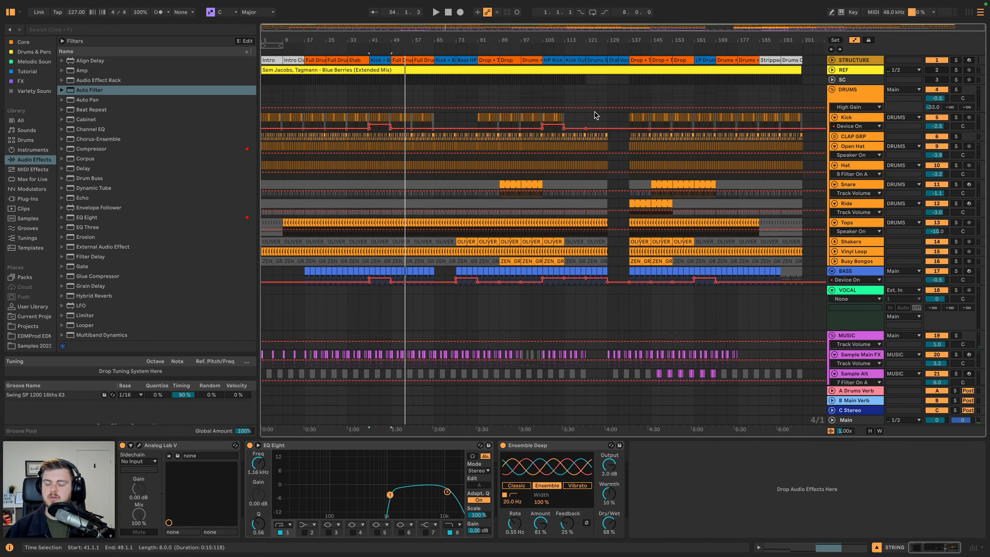
Check the empty section from bar 129, and place the insert marker at bar 113 on the VOCAL track.
{"action": "left_click", "coordinate": [607, 119]}
{"action": "scroll", "coordinate": [610, 122], "scroll_direction": "down", "scroll_amount": 3}
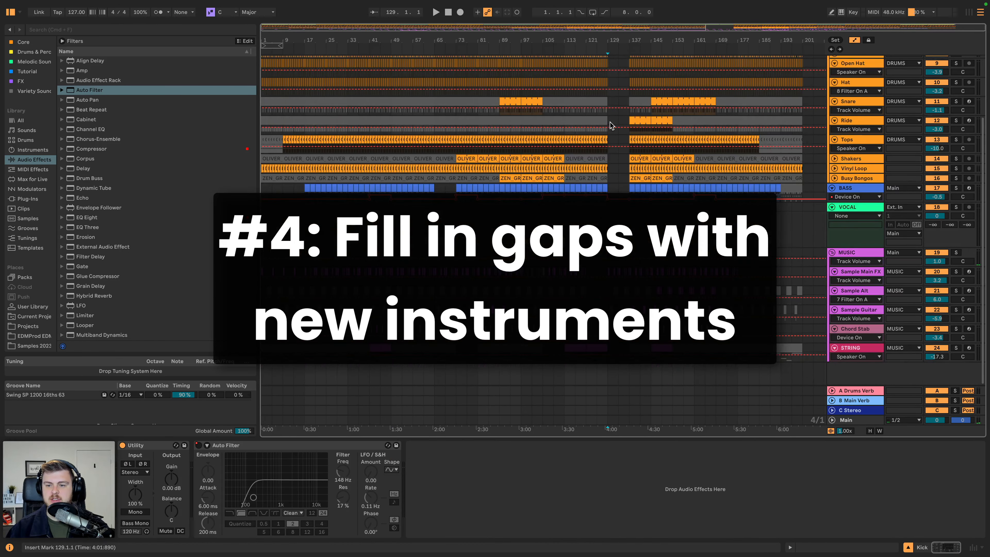
{"action": "scroll", "coordinate": [601, 157], "scroll_direction": "up", "scroll_amount": 4}
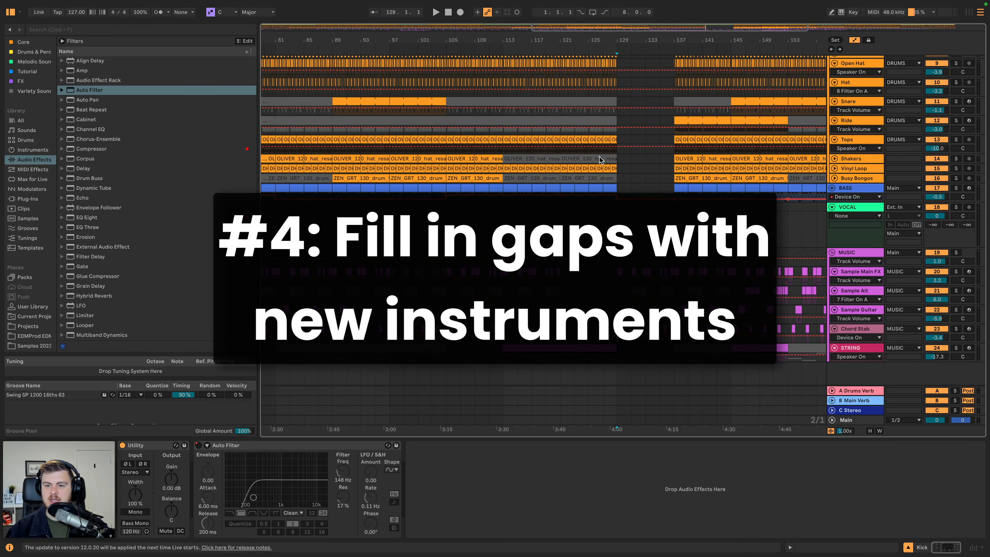
{"action": "scroll", "coordinate": [537, 227], "scroll_direction": "up", "scroll_amount": 3}
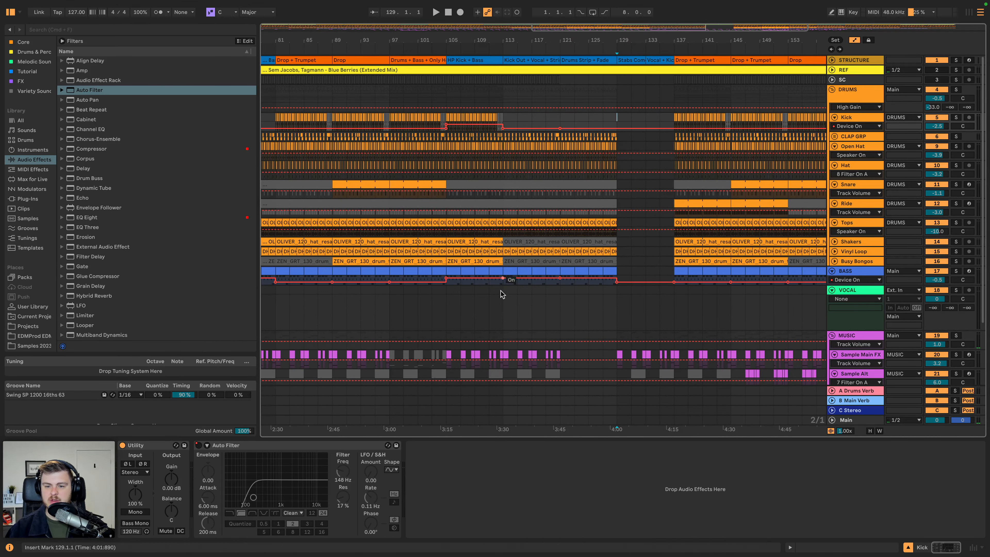
{"action": "left_click", "coordinate": [503, 291]}
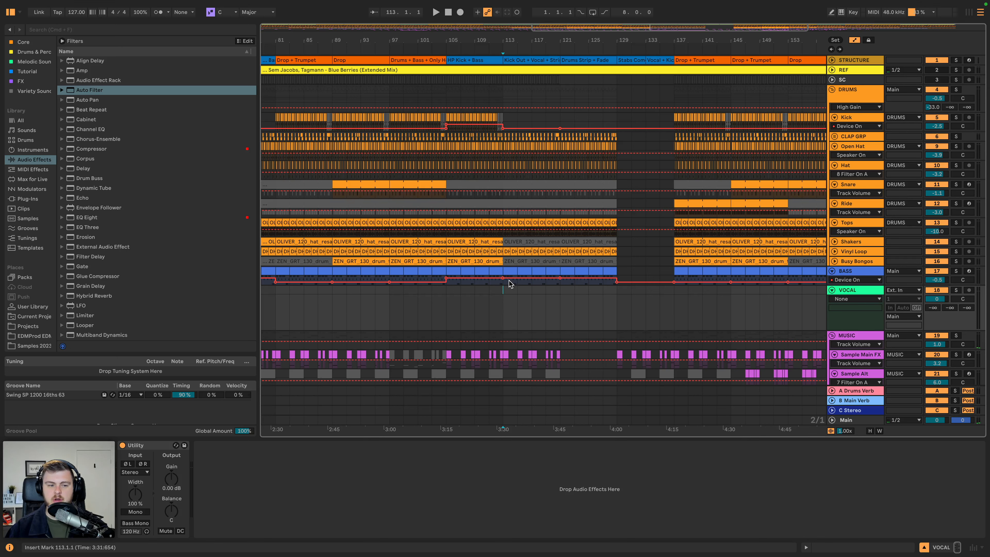
Switch to Splice and search the samples for "soul vocal".
{"action": "key", "text": "cmd+space"}
{"action": "type", "text": "splice"}
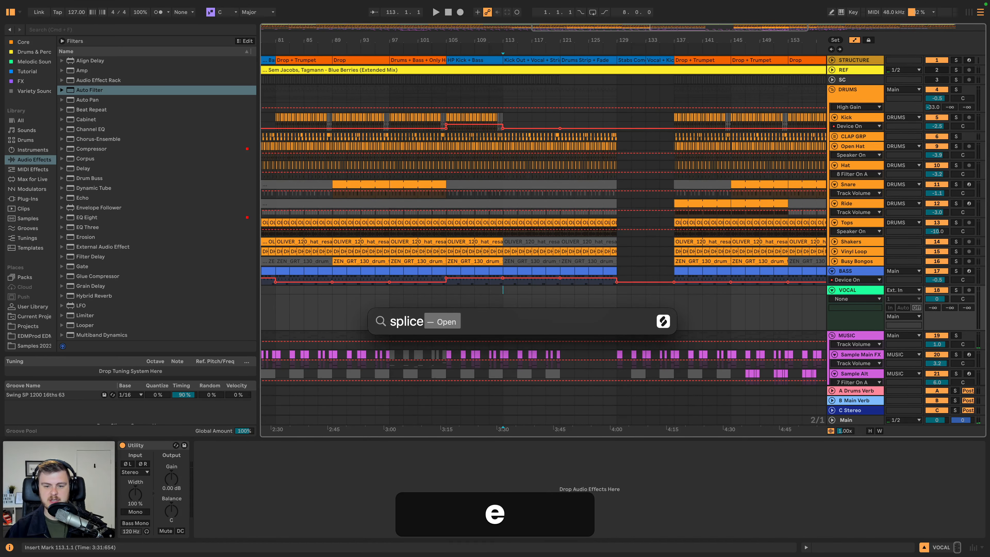
{"action": "key", "text": "Return"}
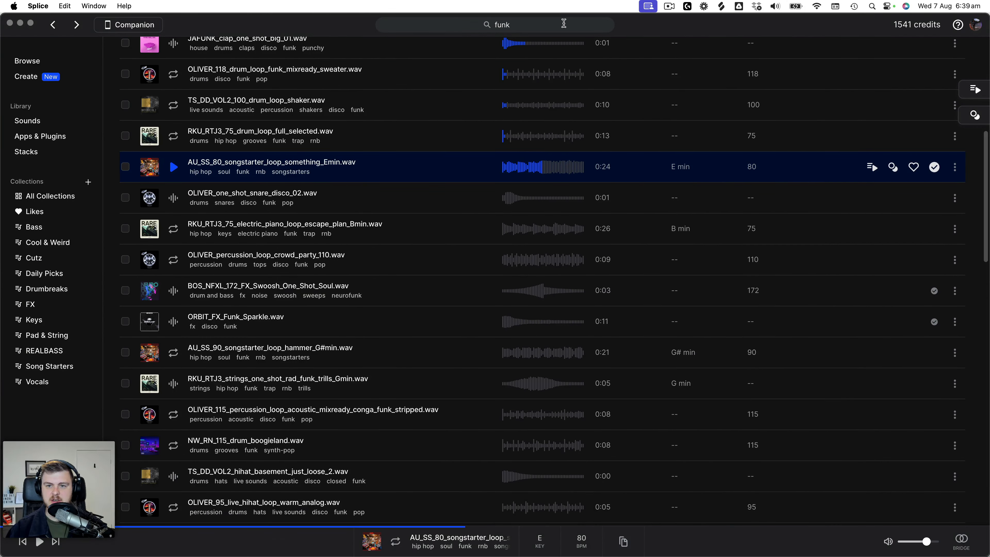
{"action": "left_click", "coordinate": [564, 23]}
{"action": "key", "text": "super+a"}
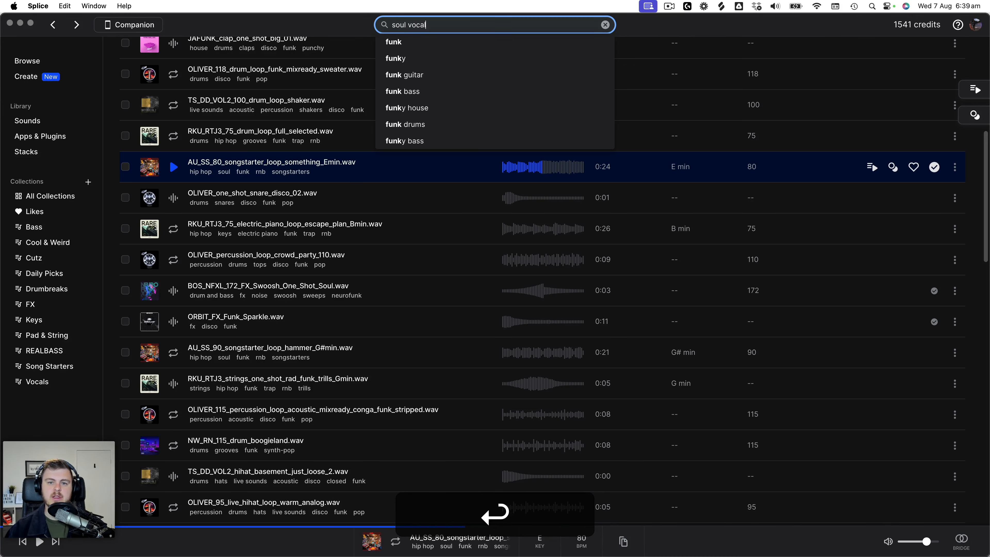
{"action": "type", "text": "soul vocal"}
{"action": "key", "text": "Return"}
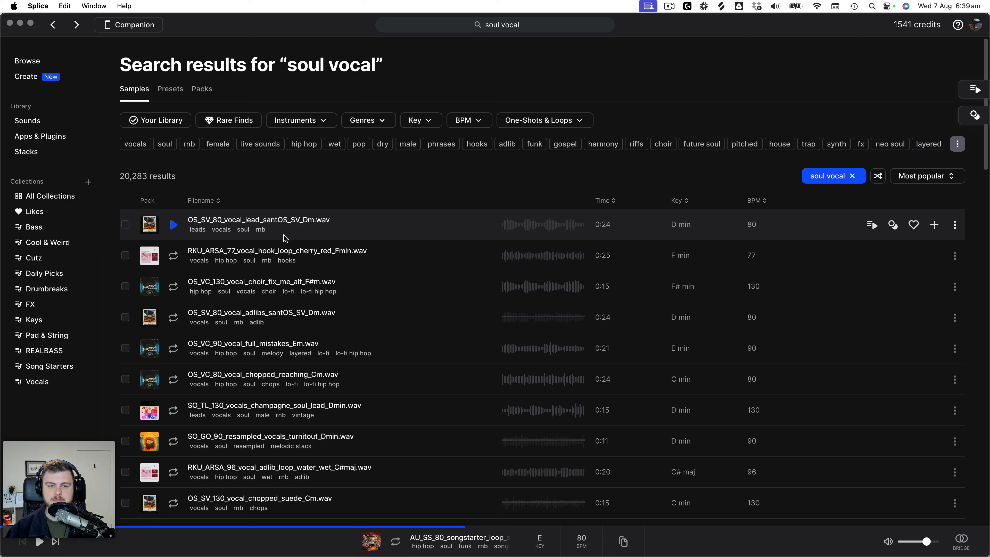
Audition the first "soul vocal" results, from OS_SV_80_vocal_lead_santOS_SV_Dm.wav to SO_TL_130_vocals_champagne_soul_lead_Dmin.wav.
{"action": "left_click", "coordinate": [174, 225]}
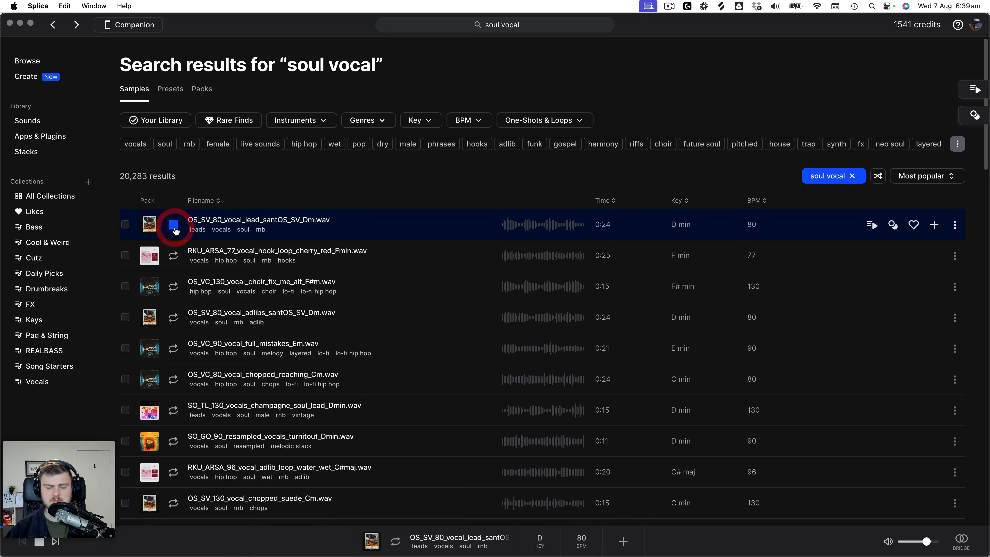
{"action": "key", "text": "Down"}
{"action": "key", "text": "Down"}
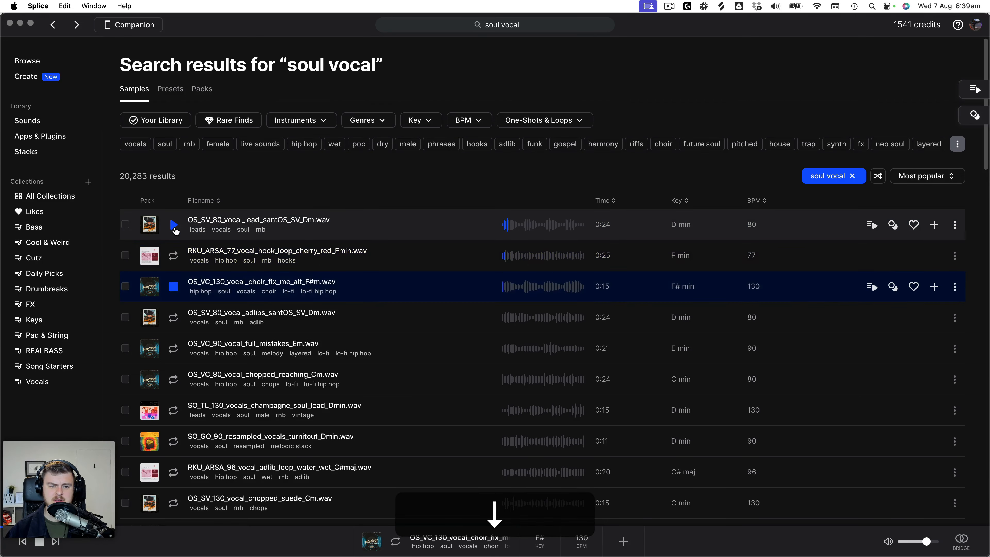
{"action": "key", "text": "Down"}
{"action": "key", "text": "Down"}
{"action": "key", "text": "Down"}
{"action": "key", "text": "Down"}
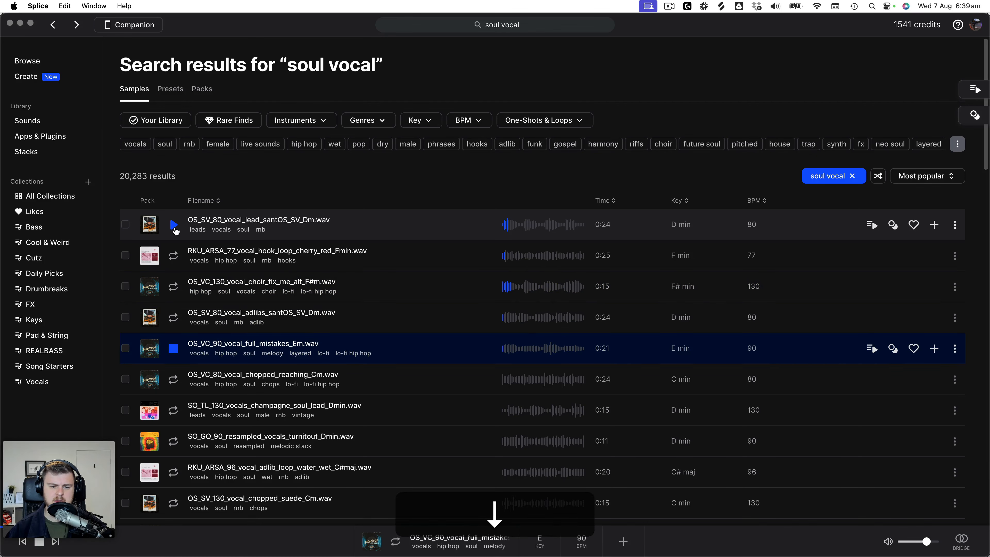
{"action": "scroll", "coordinate": [163, 351], "scroll_direction": "down", "scroll_amount": 3}
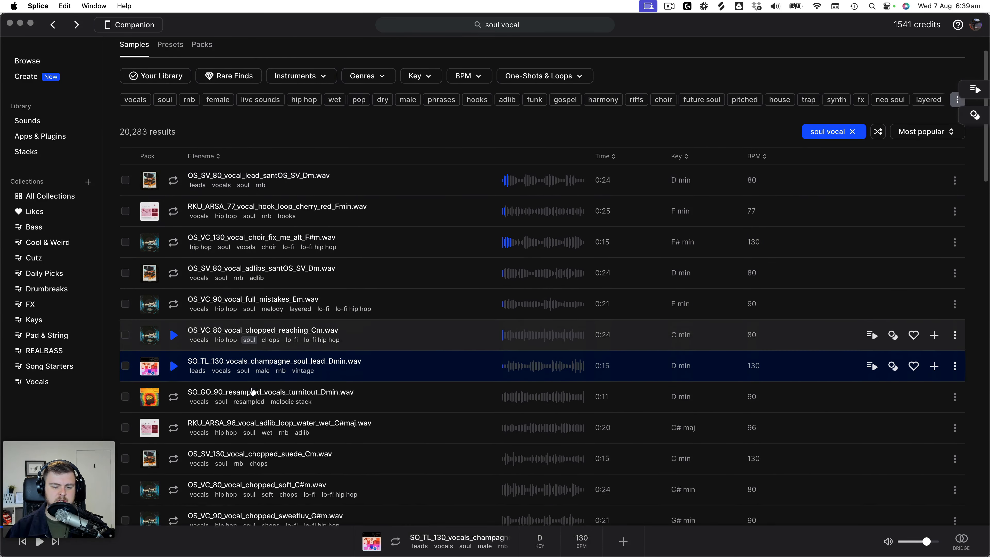
Audition the vocal samples from OS_SV_130_vocal_chopped_suede_Cm.wav down to OS_RS_123_Fm_The_Way_You_Get_Vocal_2.wav.
{"action": "left_click", "coordinate": [172, 441]}
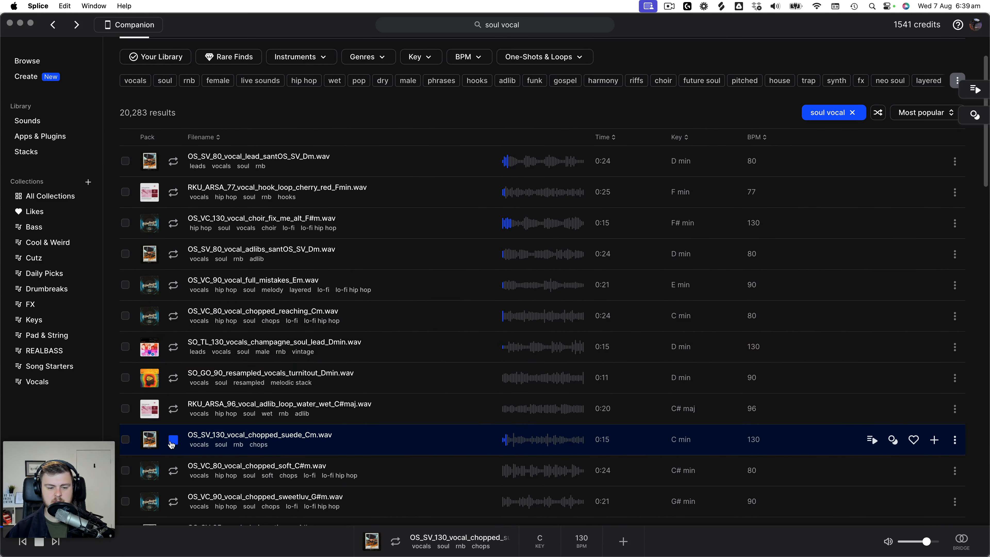
{"action": "key", "text": "Down"}
{"action": "key", "text": "Down"}
{"action": "key", "text": "Down"}
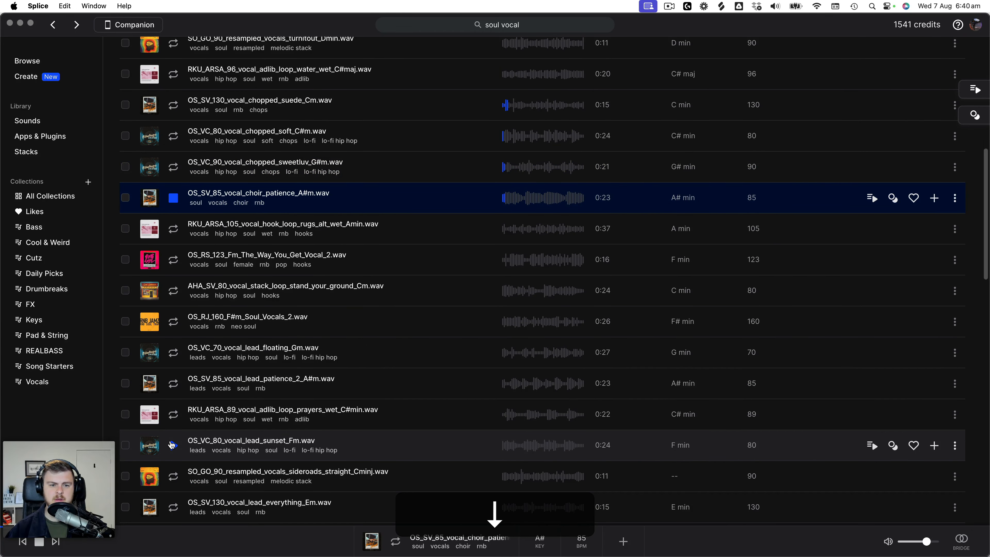
{"action": "key", "text": "Down"}
{"action": "key", "text": "Down"}
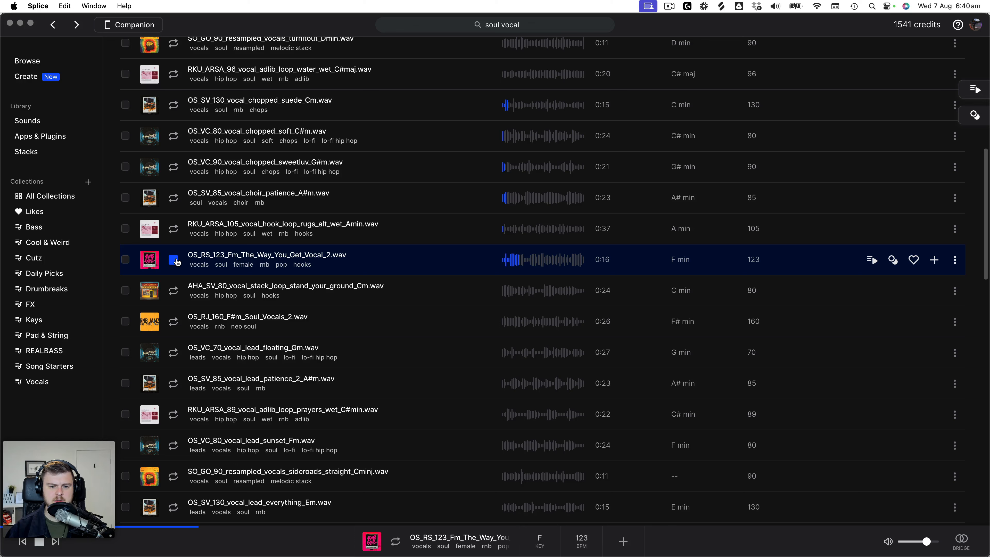
{"action": "key", "text": "space"}
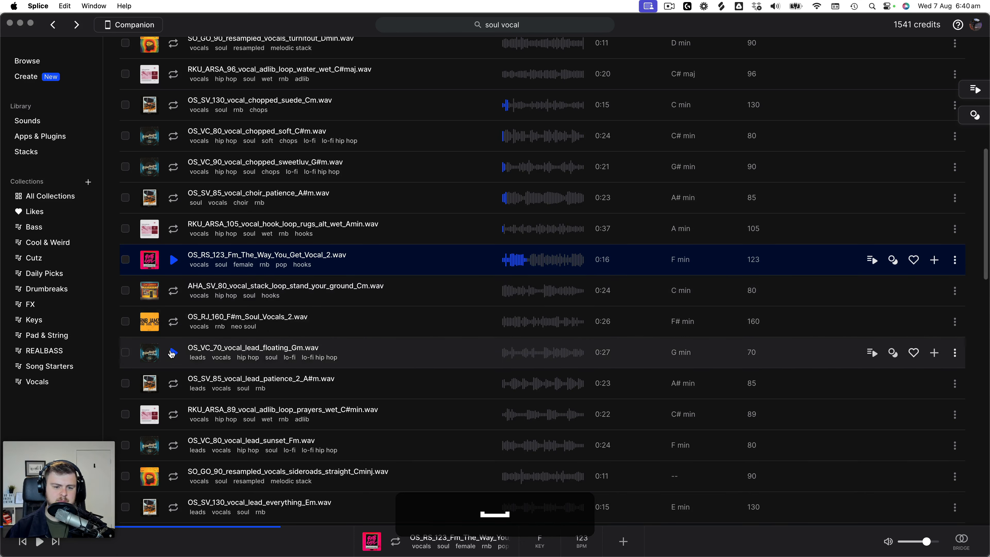
Audition OS_SV_130_vocal_lead_everything_Em.wav and SO_TL_130_vocals_champagne_motown_lead_Dmin.wav.
{"action": "scroll", "coordinate": [172, 354], "scroll_direction": "down", "scroll_amount": 1}
{"action": "scroll", "coordinate": [170, 441], "scroll_direction": "down", "scroll_amount": 1}
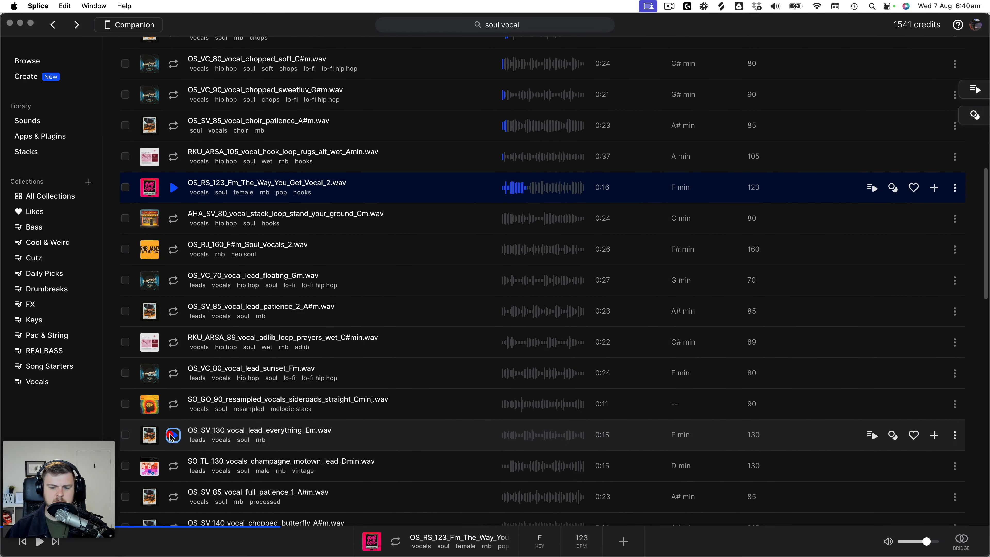
{"action": "left_click", "coordinate": [173, 435]}
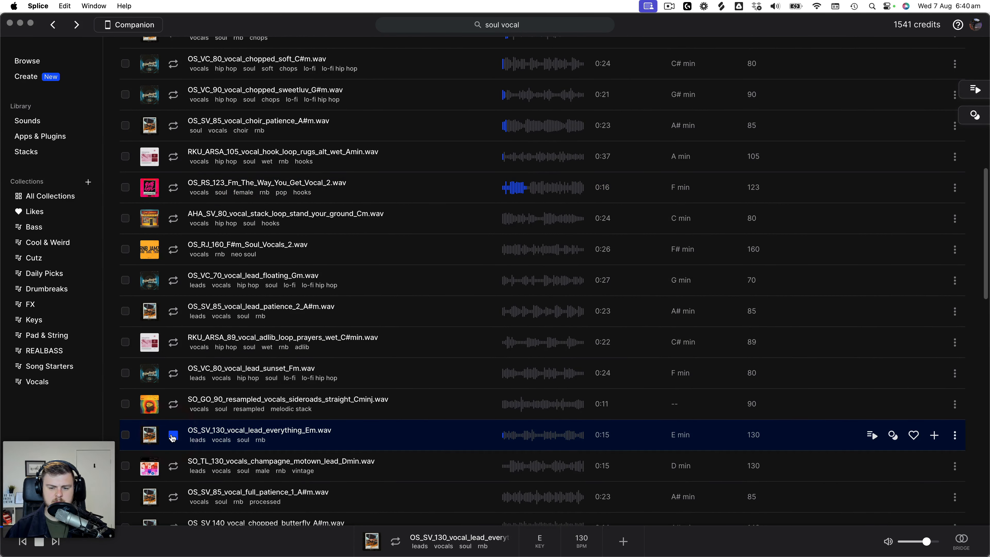
{"action": "left_click", "coordinate": [173, 466]}
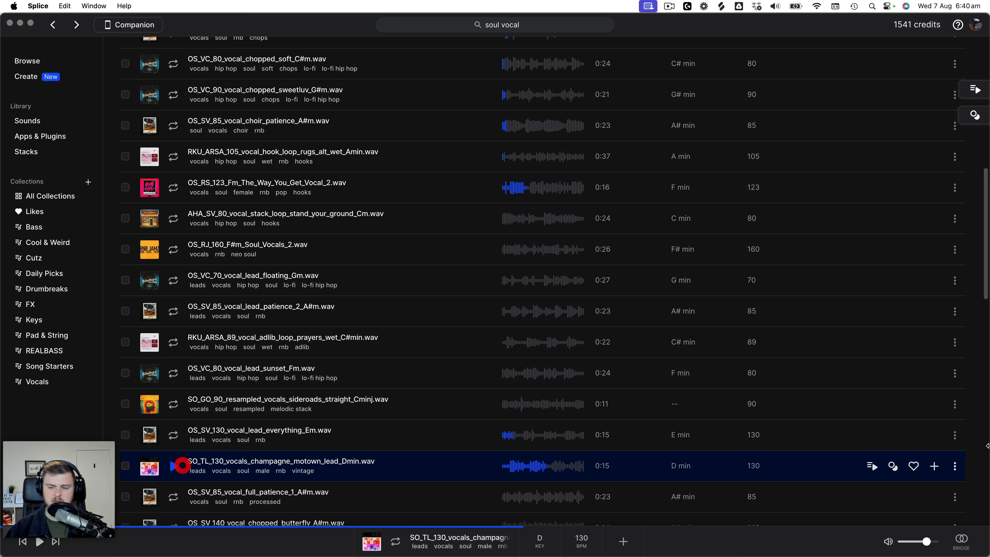
Get SO_TL_130_vocals_champagne_motown_lead_Dmin.wav, copy it to the clipboard and switch back to Ableton Live.
{"action": "left_click", "coordinate": [955, 466]}
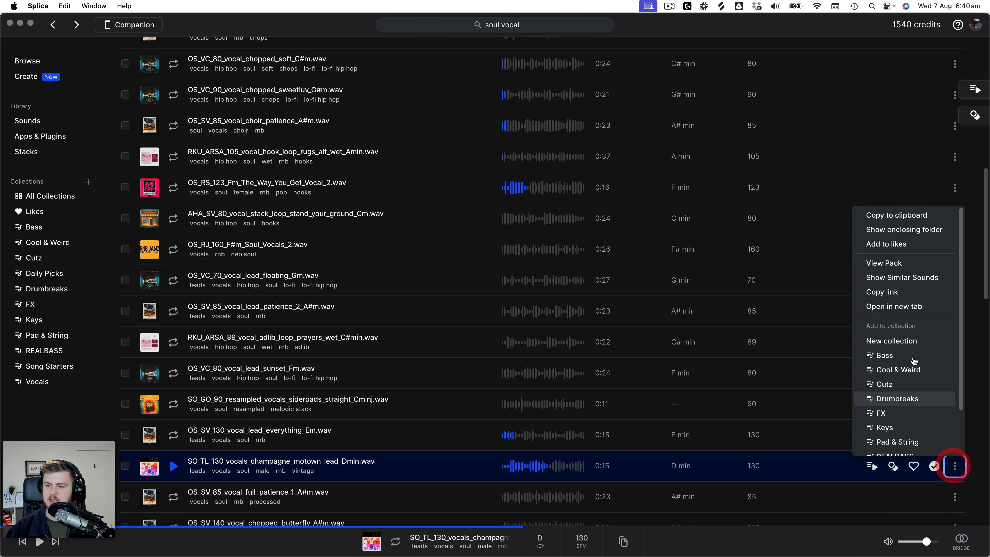
{"action": "left_click", "coordinate": [896, 218]}
{"action": "key", "text": "super+Tab"}
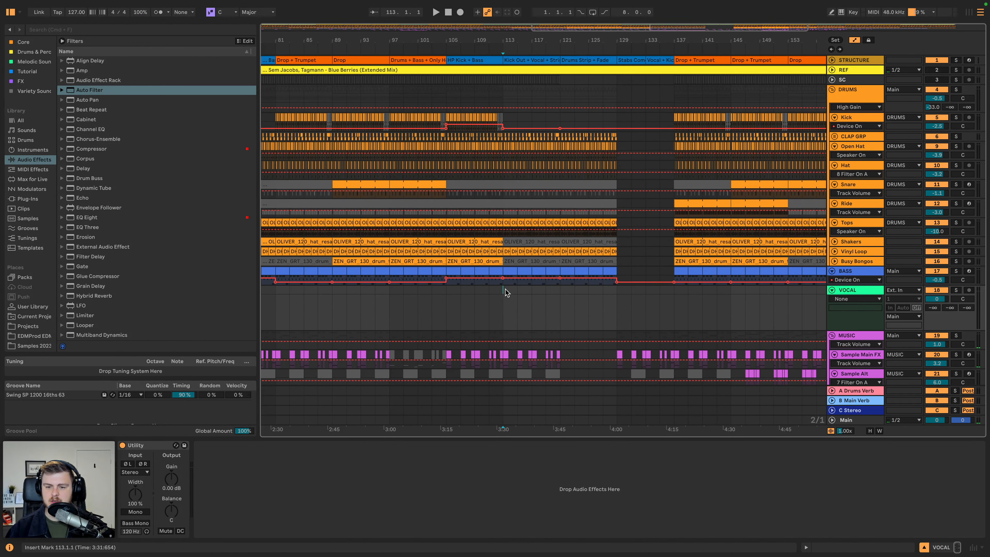
Paste the copied vocal sample at bar 113 on the VOCAL track and lower the track volume to about -8.6 dB during playback.
{"action": "left_click", "coordinate": [505, 293]}
{"action": "key", "text": "super+v"}
{"action": "key", "text": "space"}
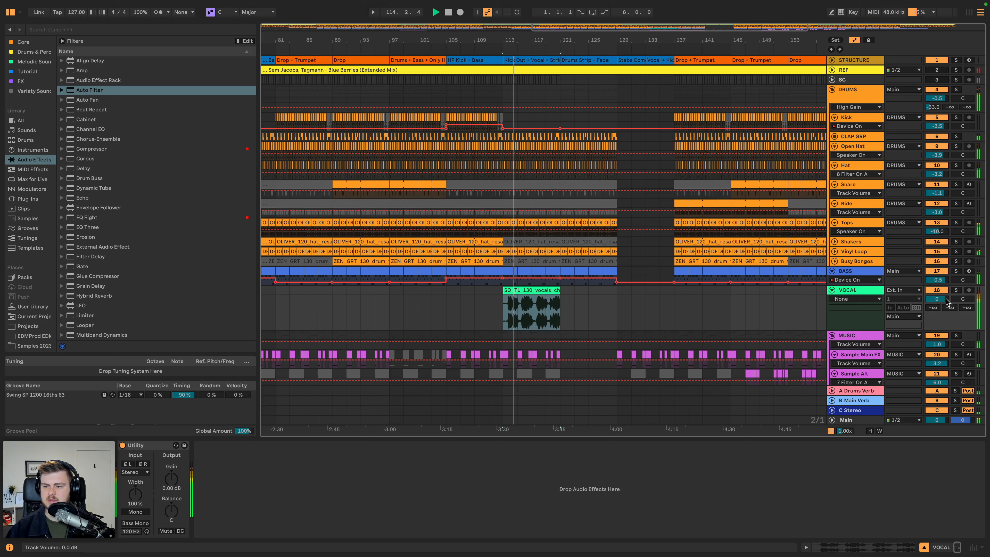
{"action": "left_click_drag", "start_coordinate": [945, 302], "coordinate": [945, 324]}
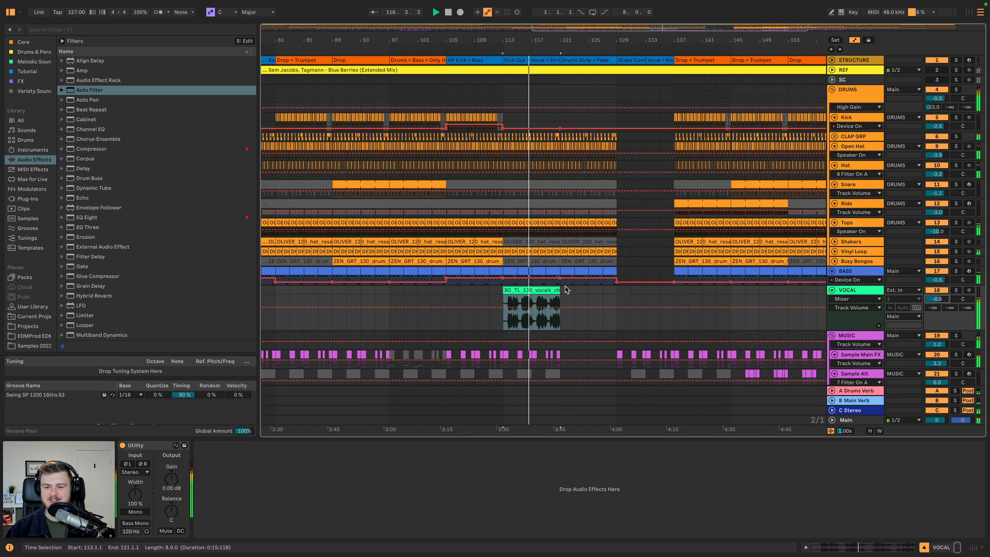
Extend the looped vocal clip to bar 137 and open its clip settings.
{"action": "left_click_drag", "start_coordinate": [560, 291], "coordinate": [675, 291]}
{"action": "double_click", "coordinate": [652, 290]}
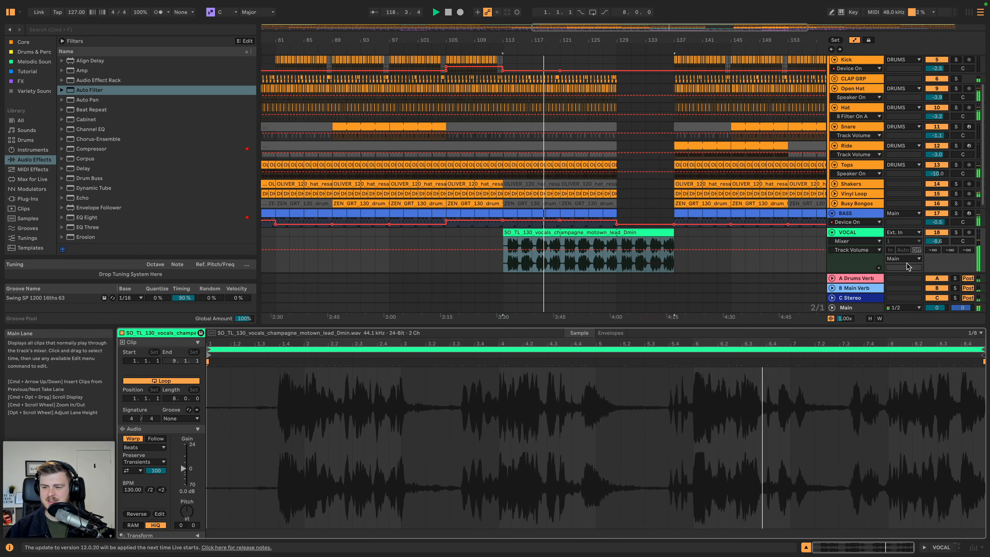
Copy the sidechain Compressor from the BASS track to the VOCAL track and set its threshold to -20.6 dB during playback.
{"action": "left_click", "coordinate": [856, 214]}
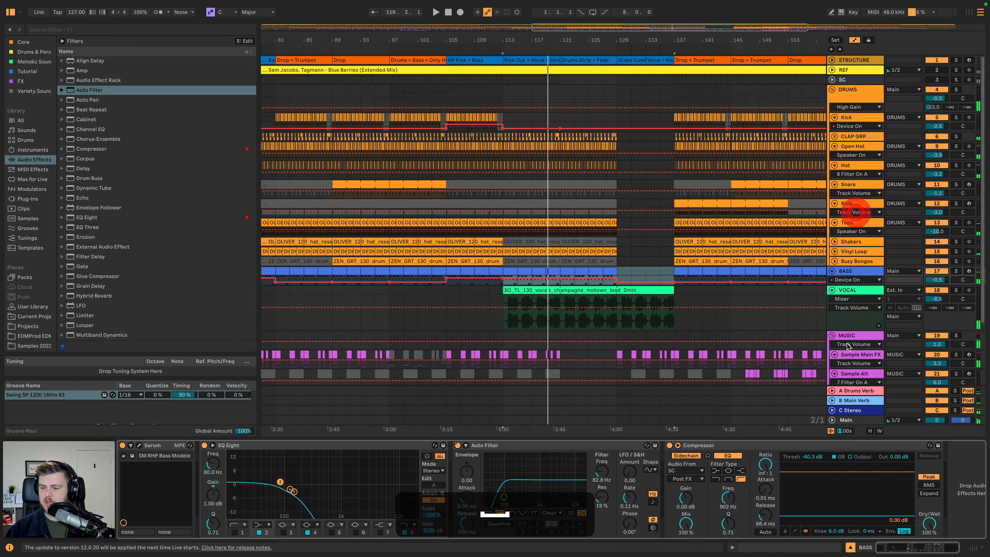
{"action": "key", "text": "super+c"}
{"action": "left_click", "coordinate": [852, 292]}
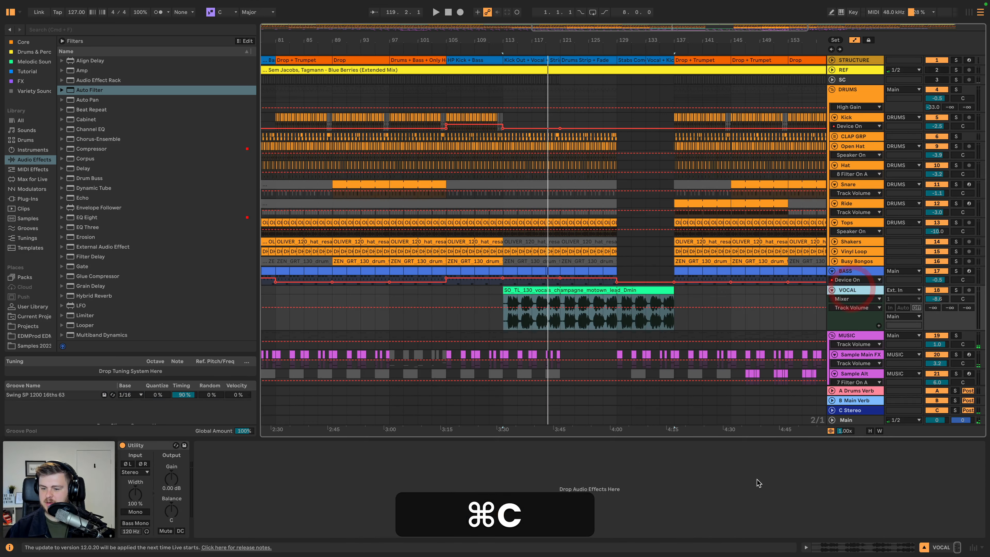
{"action": "left_click", "coordinate": [751, 476]}
{"action": "key", "text": "super+v"}
{"action": "key", "text": "space"}
{"action": "left_click_drag", "start_coordinate": [366, 515], "coordinate": [366, 503]}
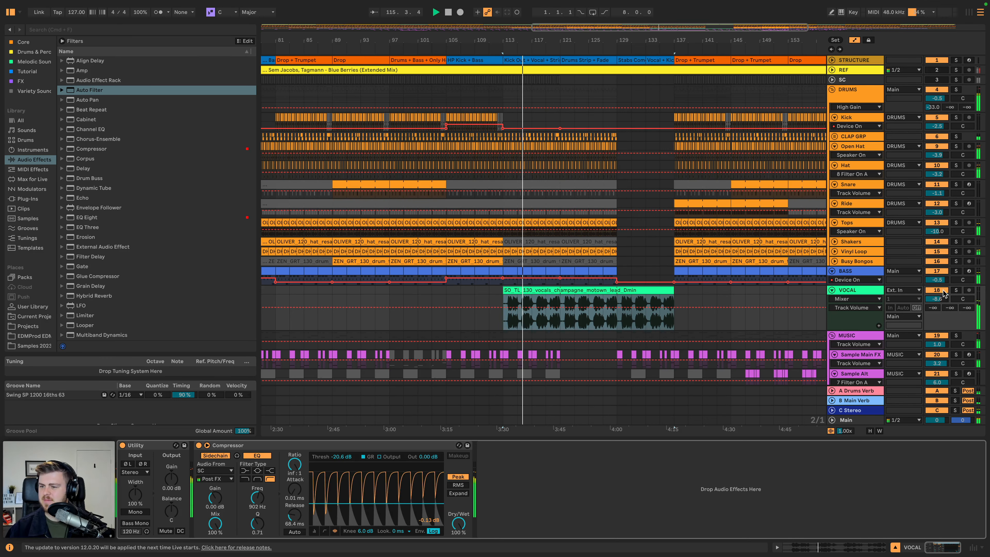
Solo the VOCAL track, insert EQ Eight before the Compressor and set its low cut to about 202 Hz.
{"action": "left_click", "coordinate": [955, 290]}
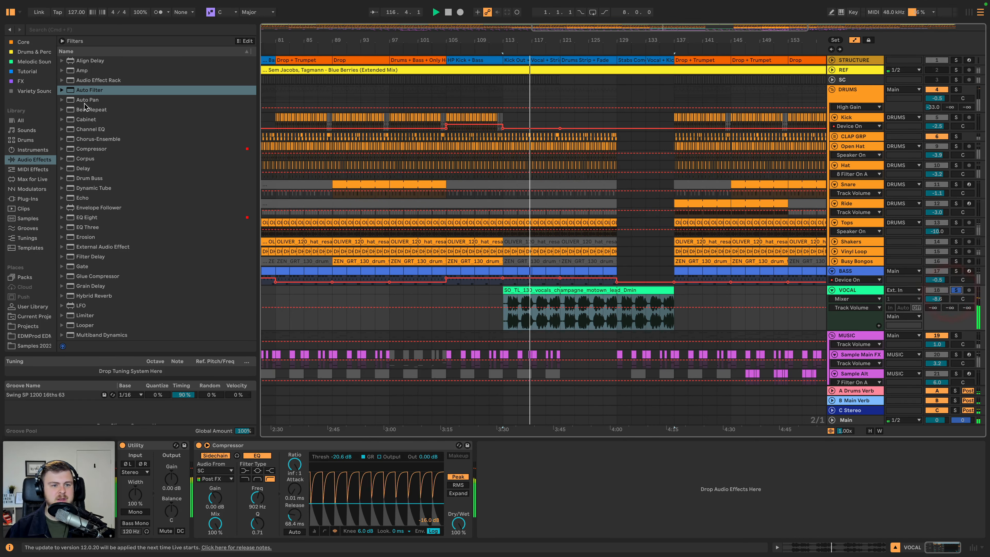
{"action": "left_click_drag", "start_coordinate": [88, 218], "coordinate": [205, 466]}
{"action": "left_click_drag", "start_coordinate": [279, 494], "coordinate": [297, 494]}
{"action": "key", "text": "space"}
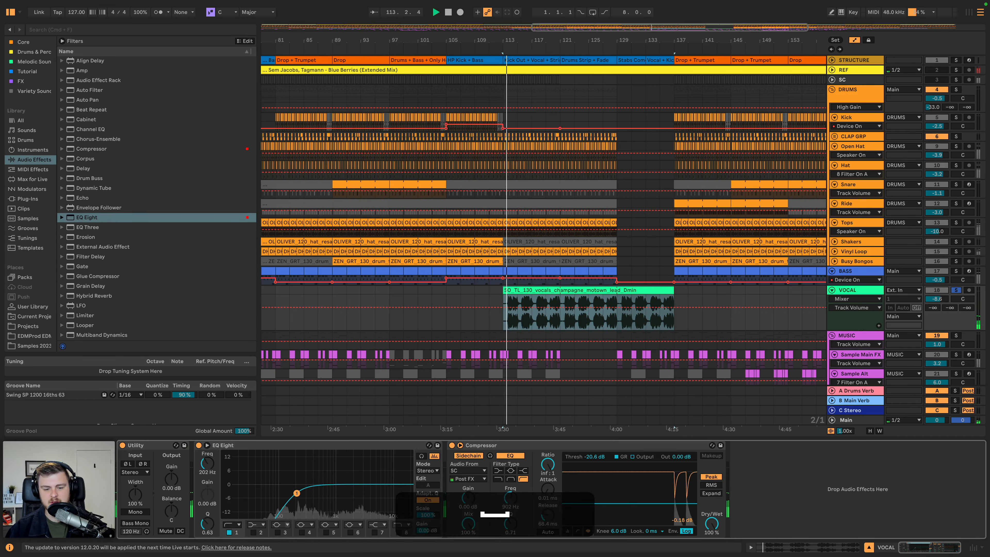
Enable EQ band 7 with a boost of about 5.08 dB at 5.62 kHz and move the low cut to 220 Hz.
{"action": "left_click", "coordinate": [374, 532]}
{"action": "left_click_drag", "start_coordinate": [385, 485], "coordinate": [384, 475]}
{"action": "key", "text": "space"}
{"action": "left_click_drag", "start_coordinate": [297, 494], "coordinate": [298, 494]}
{"action": "key", "text": "shift+space"}
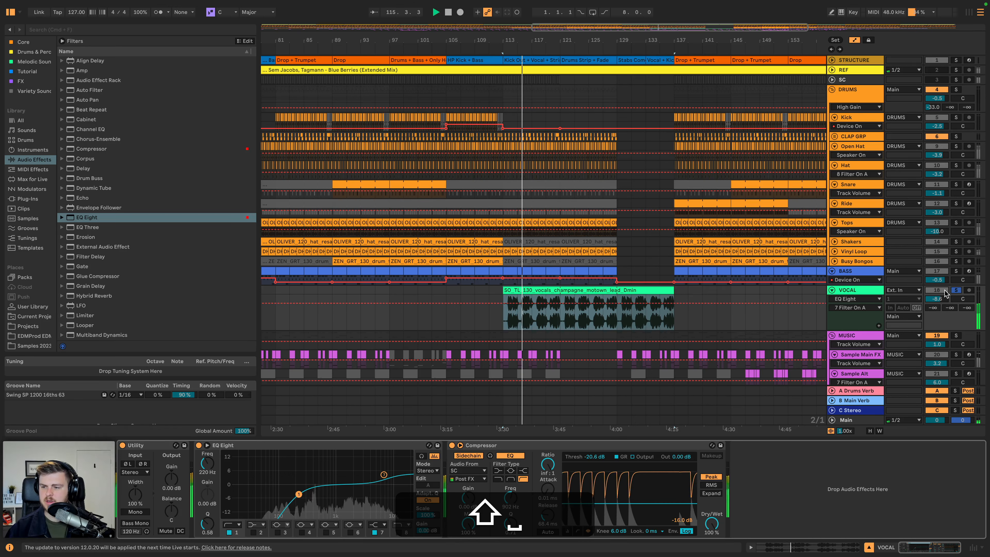
Unsolo the VOCAL track and lower its volume to about -9.3 dB.
{"action": "left_click", "coordinate": [955, 290]}
{"action": "left_click", "coordinate": [936, 299]}
{"action": "left_click_drag", "start_coordinate": [937, 299], "coordinate": [937, 301]}
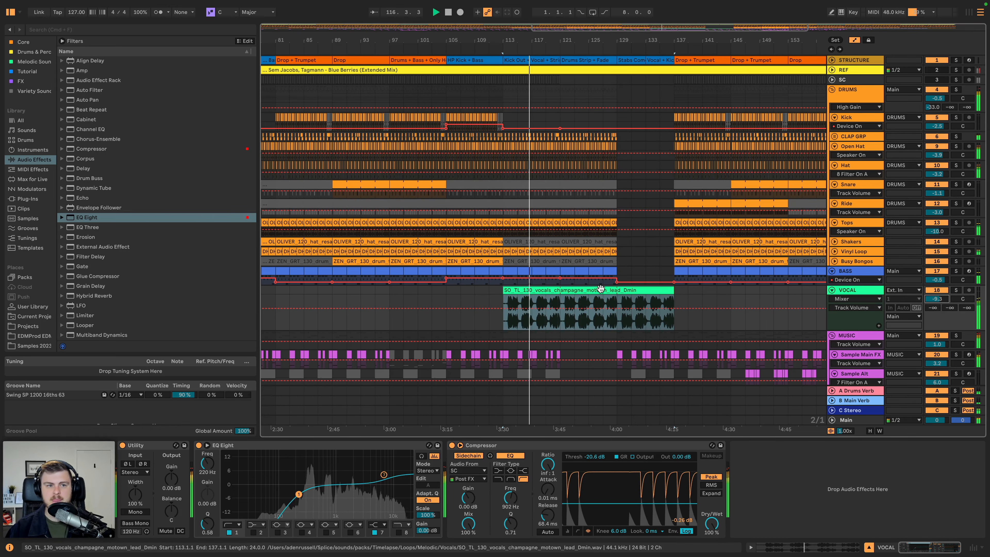
Set the vocal clip's warp mode to Complex and raise the VOCAL track volume to about -8.5 dB.
{"action": "double_click", "coordinate": [601, 289]}
{"action": "left_click", "coordinate": [144, 447]}
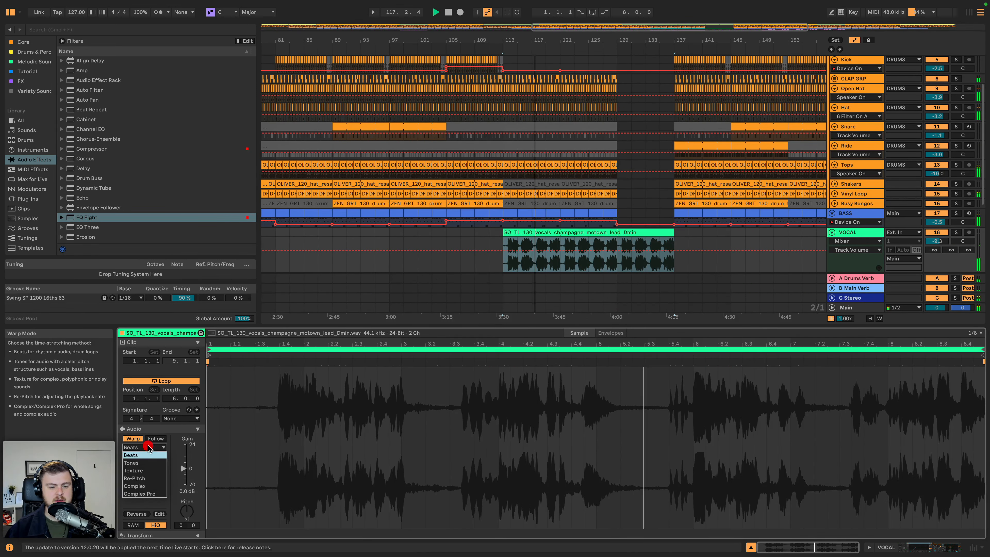
{"action": "left_click", "coordinate": [140, 482]}
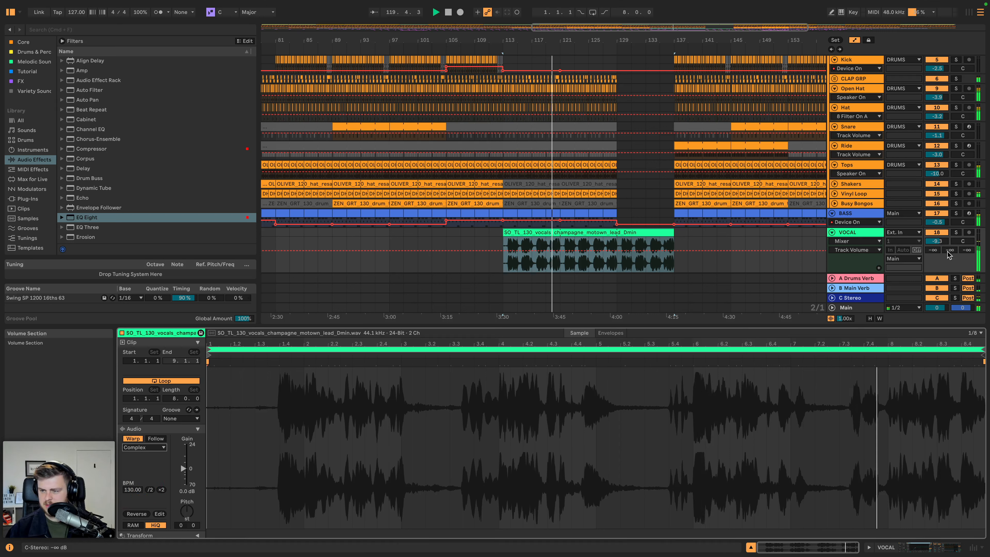
{"action": "left_click_drag", "start_coordinate": [937, 241], "coordinate": [936, 238]}
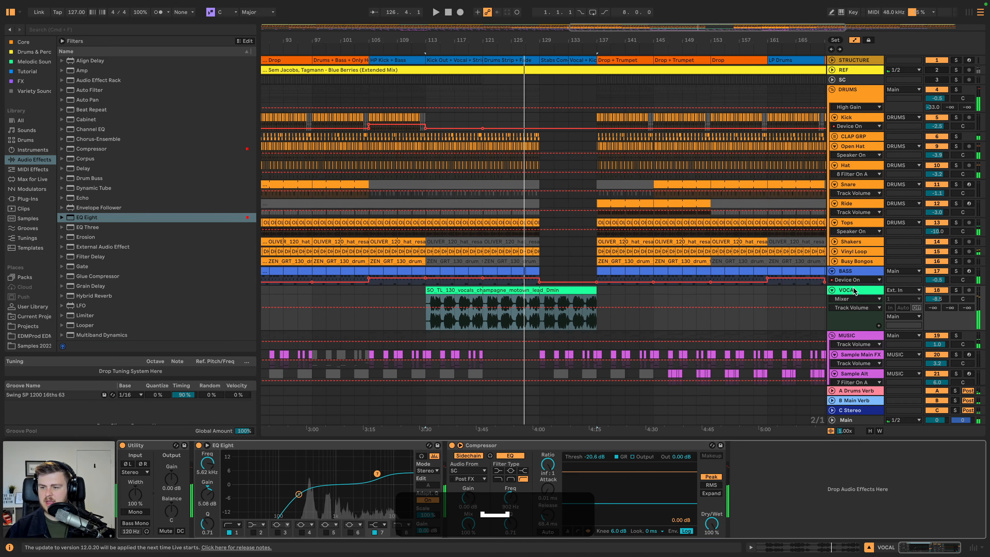
Insert a new audio track directly below the VOCAL track.
{"action": "left_click", "coordinate": [853, 290]}
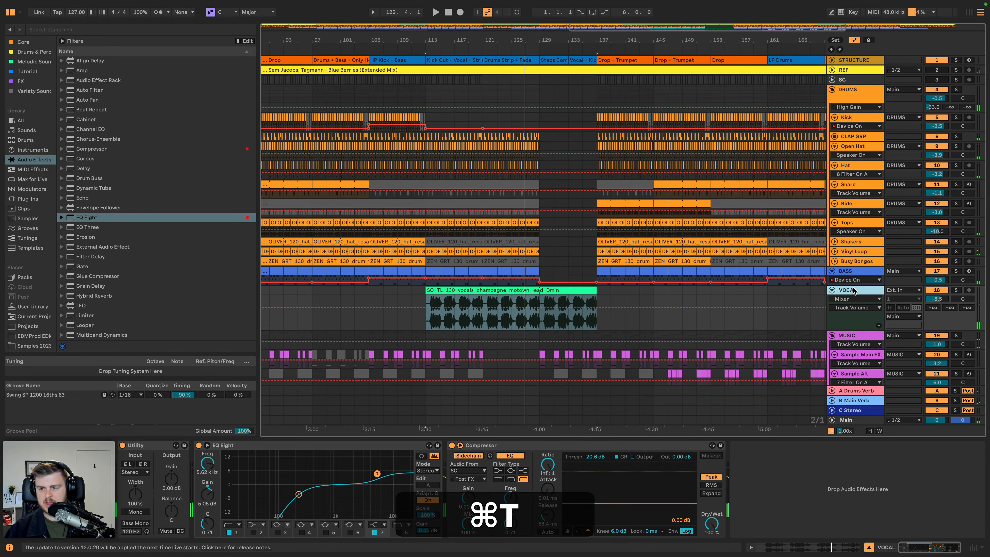
{"action": "key", "text": "super+t"}
Switch to Splice, search the samples for "impact" and filter the results by the house genre.
{"action": "key", "text": "super+Tab"}
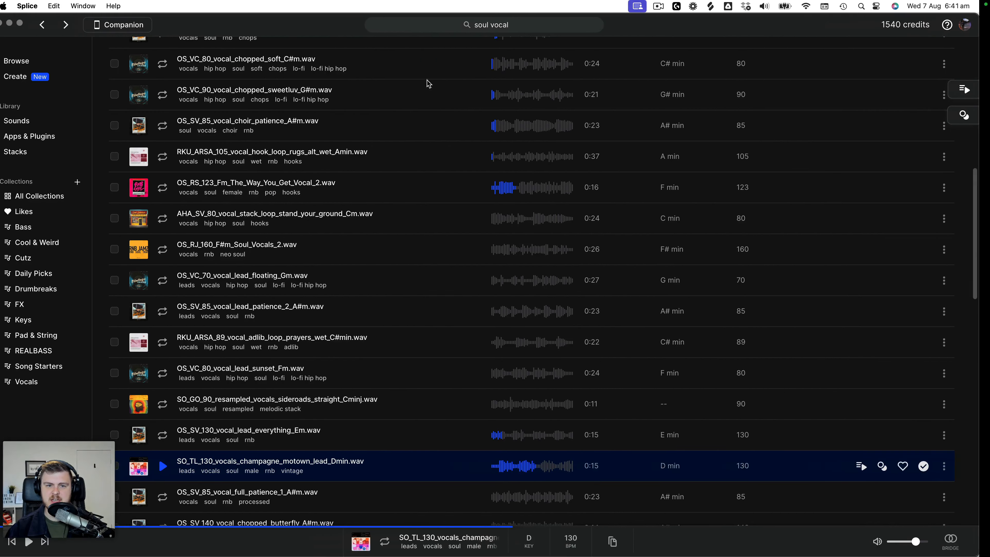
{"action": "left_click", "coordinate": [503, 27]}
{"action": "key", "text": "super+a"}
{"action": "type", "text": "impac"}
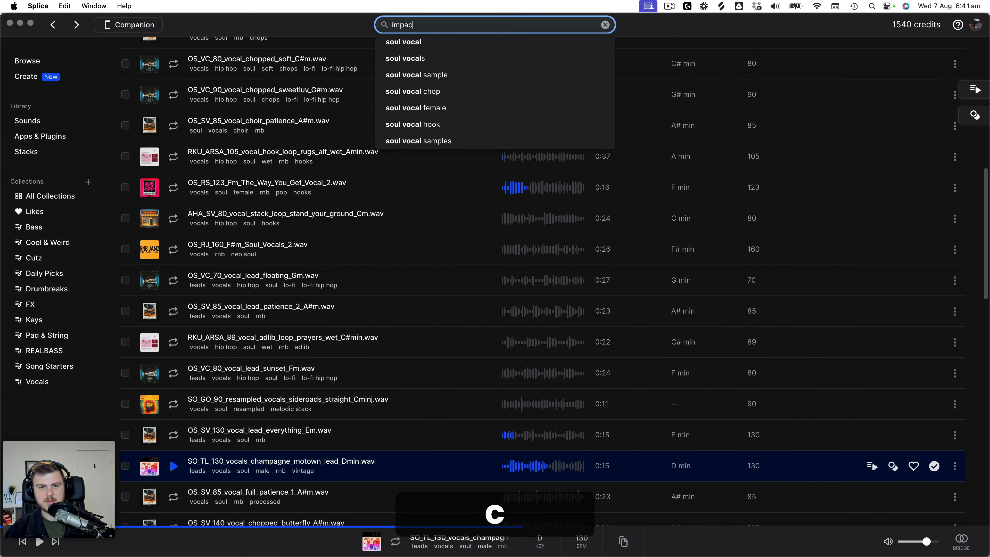
{"action": "type", "text": "t"}
{"action": "key", "text": "Return"}
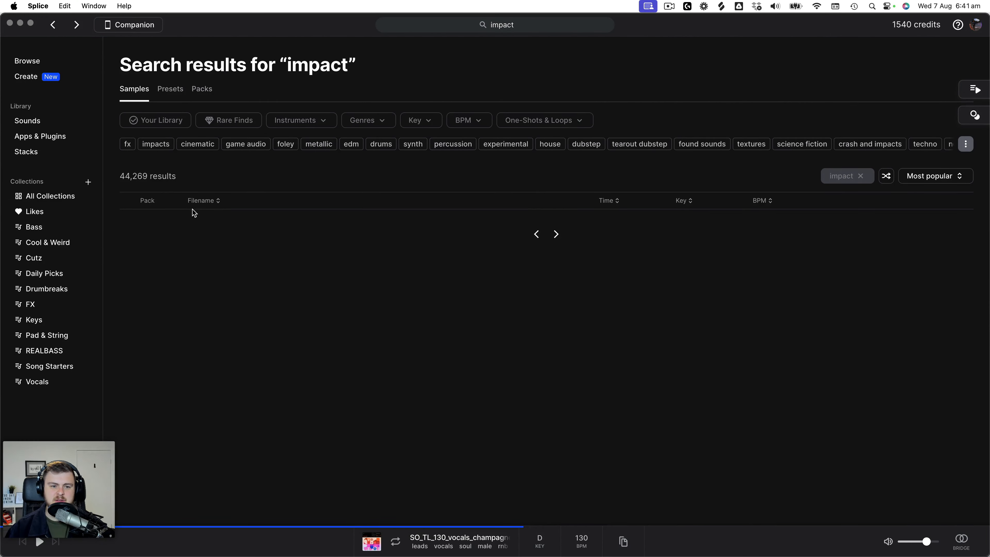
{"action": "left_click", "coordinate": [380, 119]}
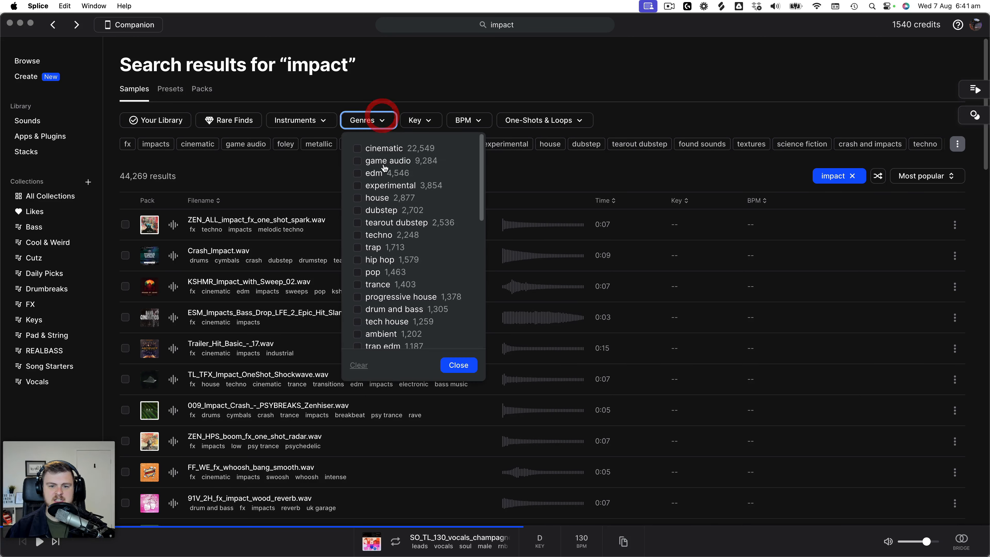
{"action": "left_click", "coordinate": [357, 198]}
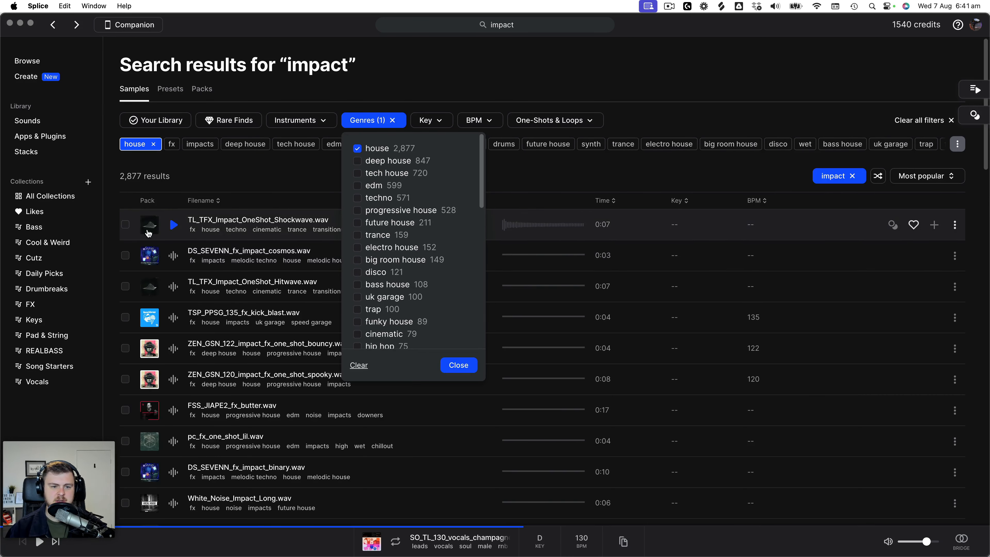
{"action": "left_click", "coordinate": [148, 232]}
Audition the house impact samples from TL_TFX_Impact_OneShot_Shockwave.wav down to White_Noise_Impact_Long.wav.
{"action": "left_click", "coordinate": [170, 224]}
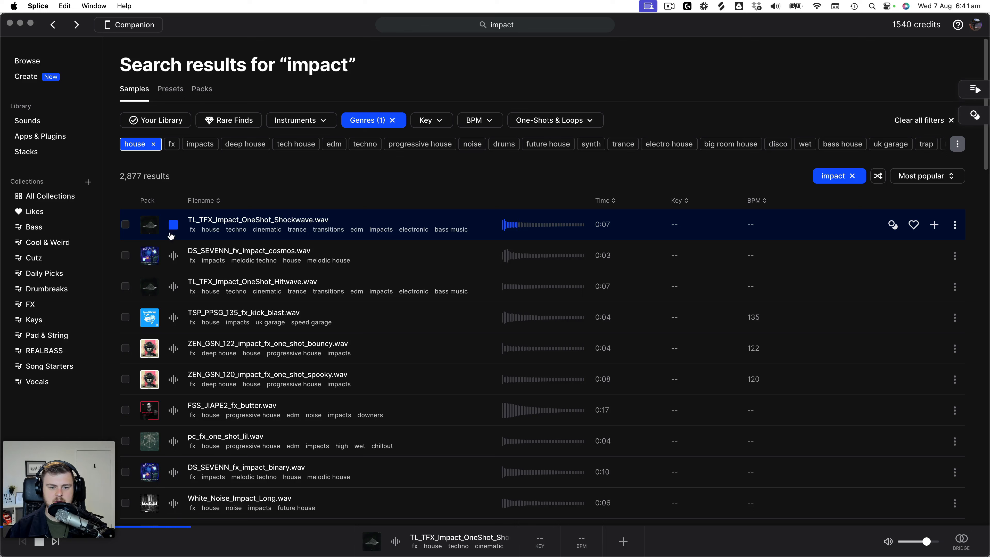
{"action": "left_click", "coordinate": [176, 254]}
{"action": "left_click", "coordinate": [176, 289]}
{"action": "left_click", "coordinate": [178, 330]}
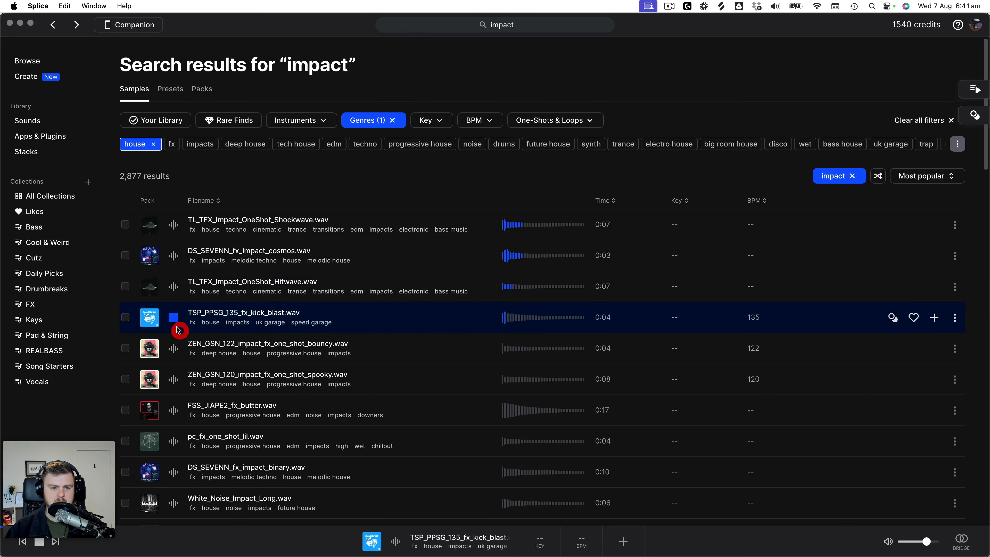
{"action": "left_click", "coordinate": [173, 225]}
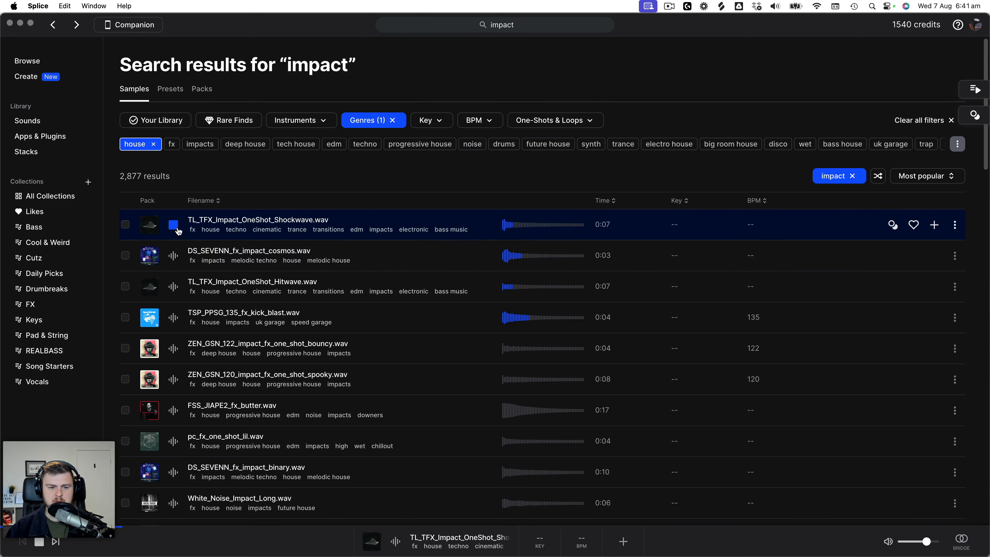
{"action": "left_click", "coordinate": [173, 410]}
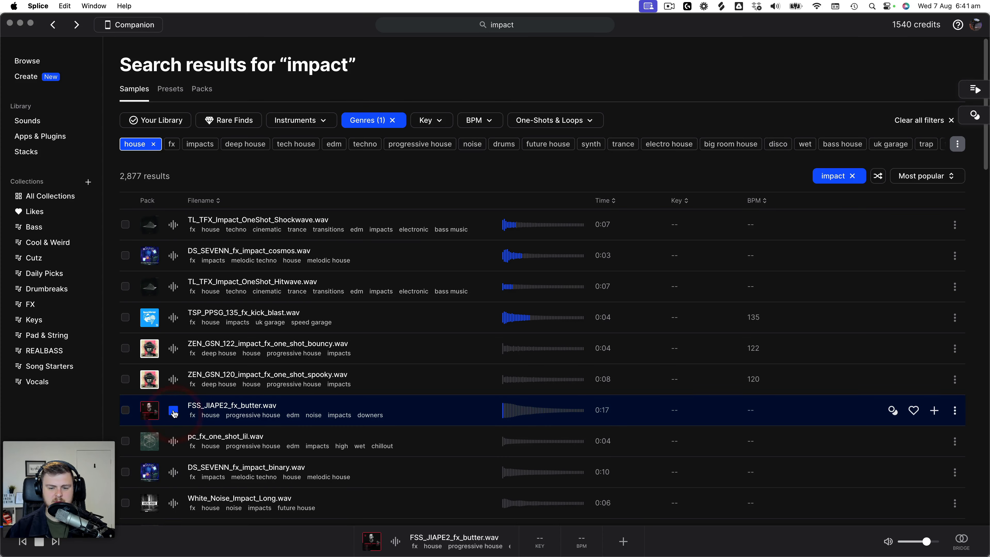
{"action": "left_click", "coordinate": [173, 379]}
{"action": "left_click", "coordinate": [173, 348]}
{"action": "left_click", "coordinate": [173, 474]}
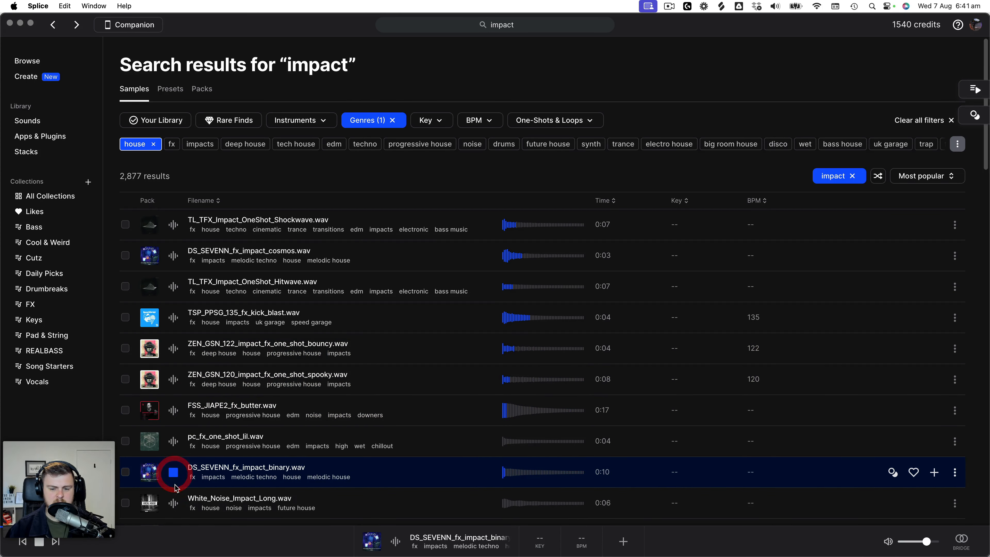
{"action": "left_click", "coordinate": [173, 505]}
{"action": "scroll", "coordinate": [174, 503], "scroll_direction": "down", "scroll_amount": 8}
{"action": "scroll", "coordinate": [176, 109], "scroll_direction": "up", "scroll_amount": 7}
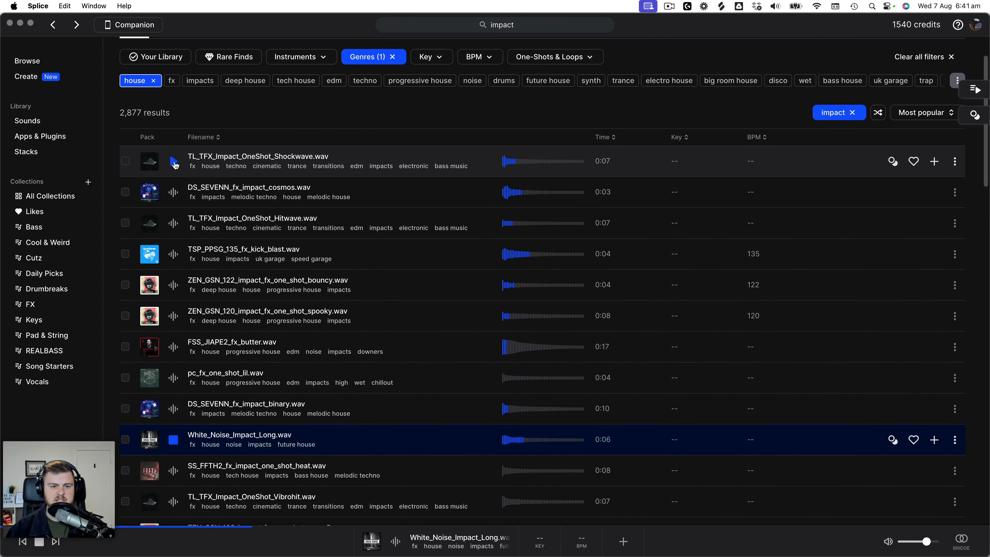
Download TL_TFX_Impact_OneShot_Shockwave.wav and copy it to the clipboard.
{"action": "left_click", "coordinate": [197, 162]}
{"action": "left_click", "coordinate": [931, 162]}
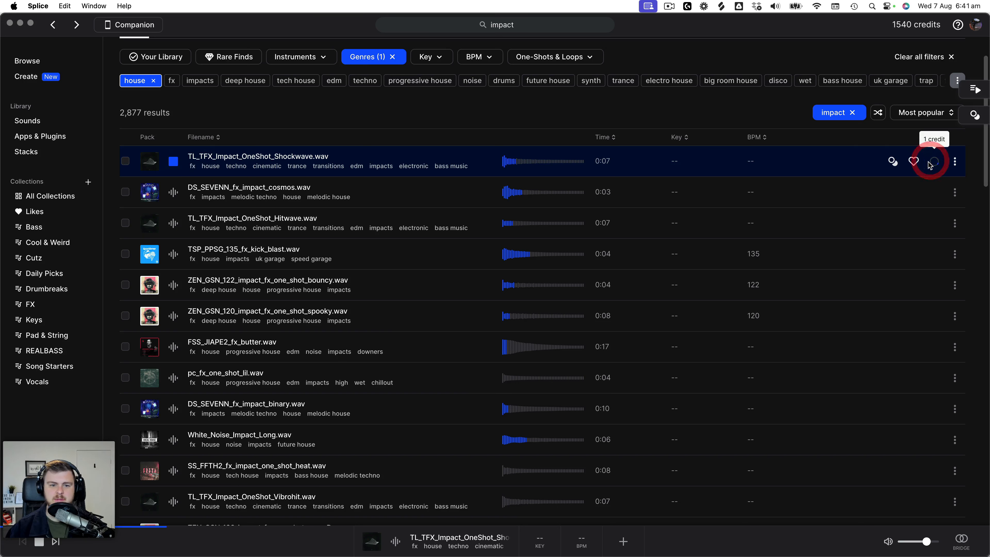
{"action": "left_click", "coordinate": [954, 161]}
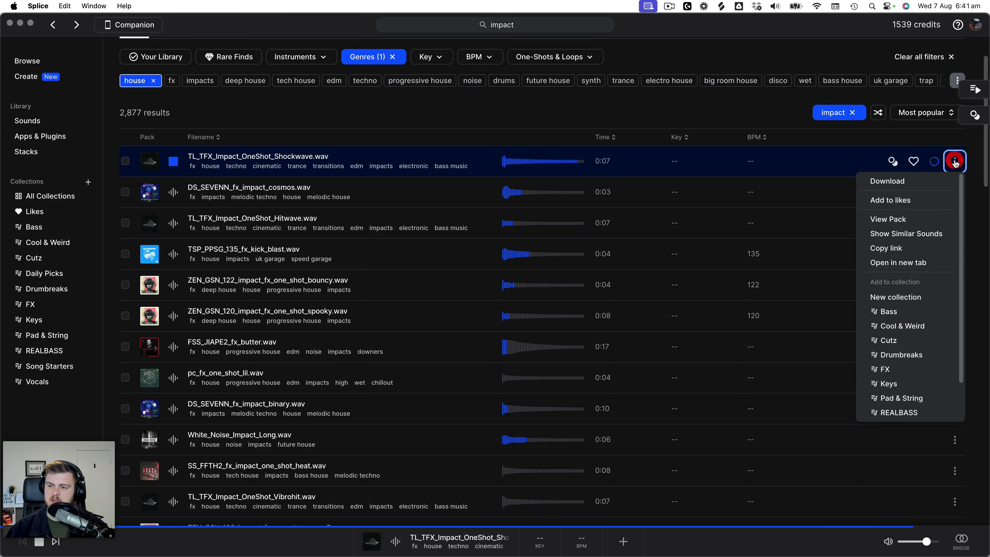
{"action": "left_click", "coordinate": [970, 161]}
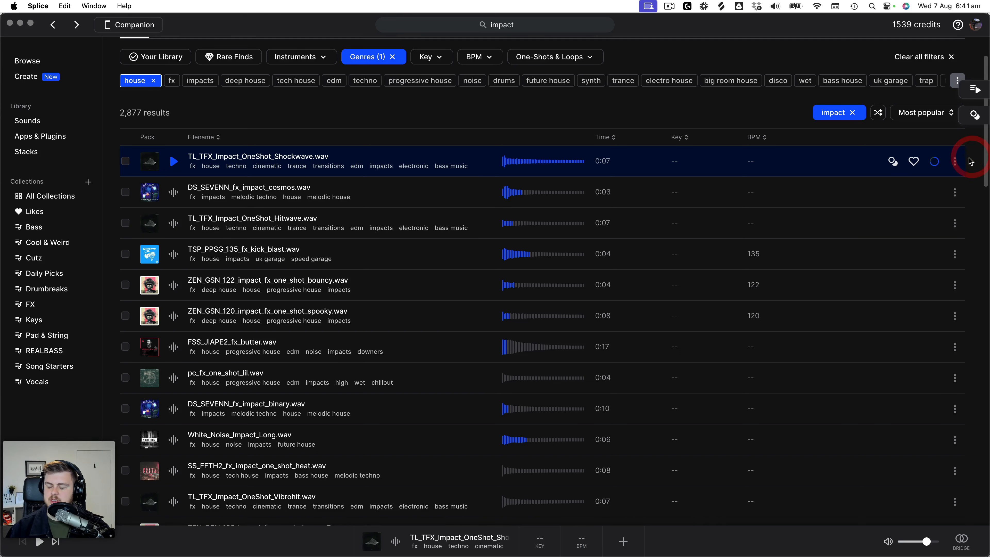
{"action": "left_click", "coordinate": [955, 164]}
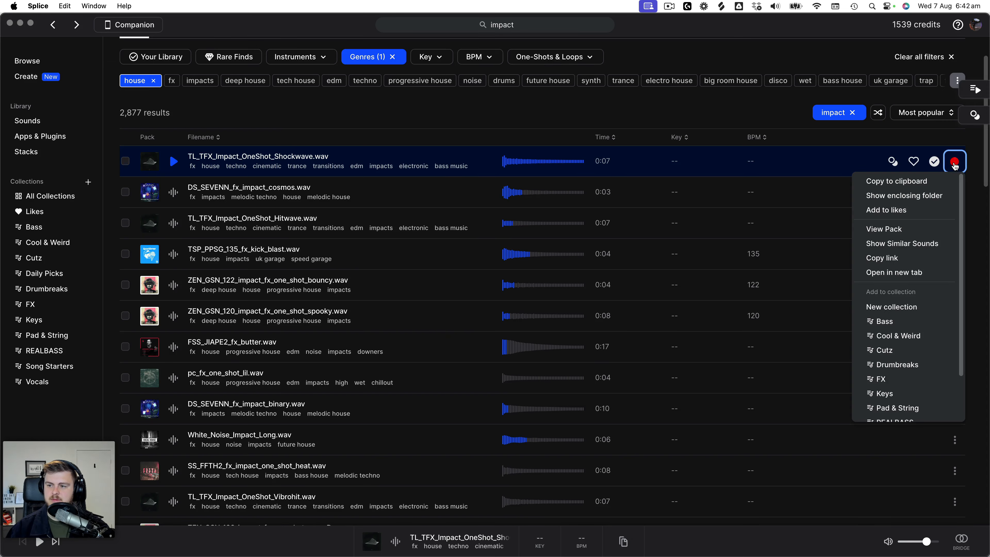
{"action": "left_click", "coordinate": [935, 181]}
Switch to Ableton Live, paste the impact sample at bar 121 on the new audio track and play it in context.
{"action": "key", "text": "super+Tab"}
{"action": "left_click", "coordinate": [465, 352]}
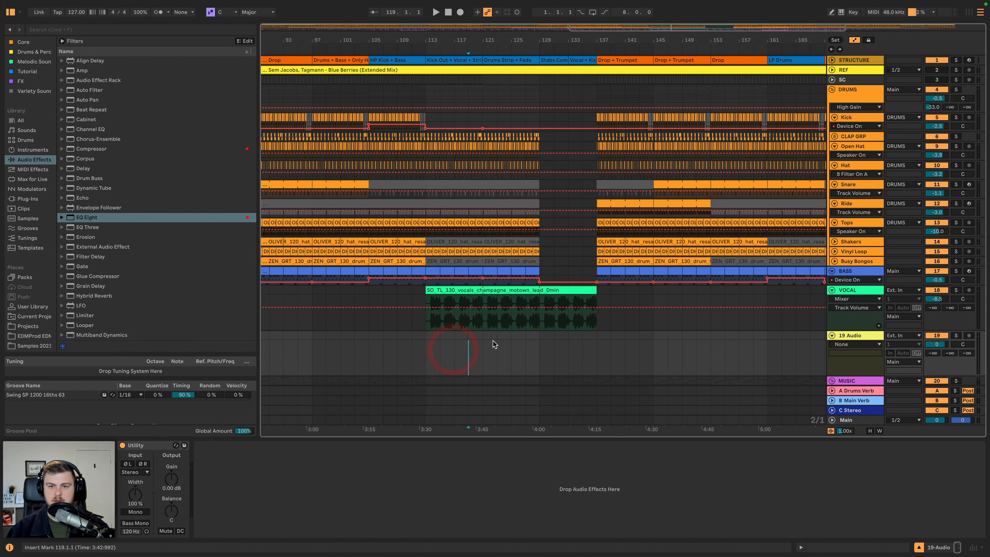
{"action": "left_click", "coordinate": [485, 340]}
{"action": "key", "text": "alt+c"}
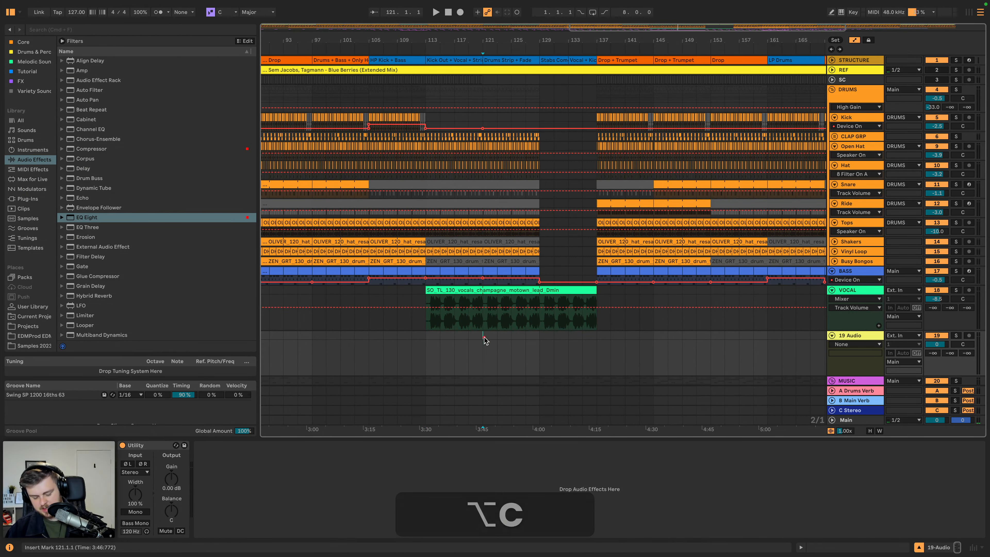
{"action": "key", "text": "super+v"}
{"action": "key", "text": "super+space"}
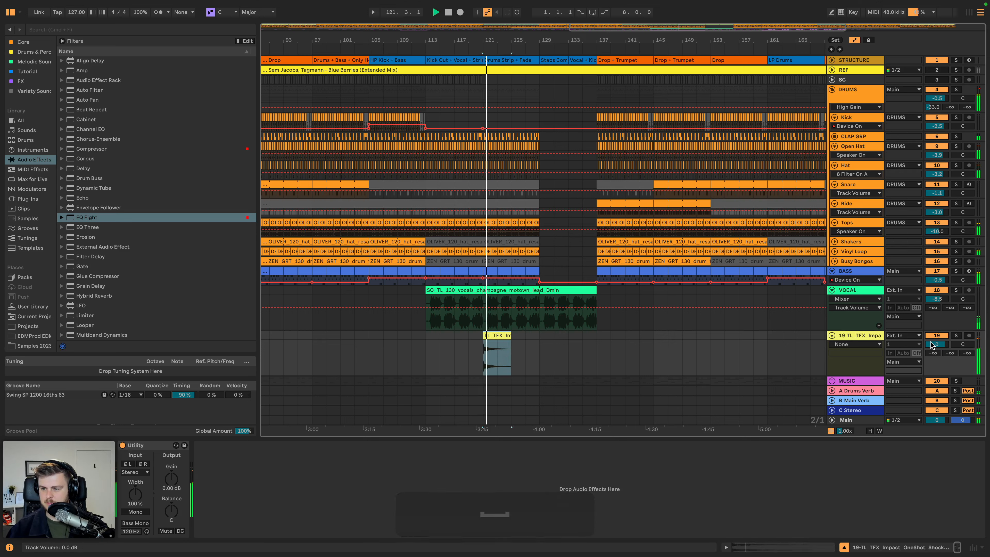
Rename the new audio track as Impact.
{"action": "key", "text": "super+r"}
{"action": "type", "text": "Impact"}
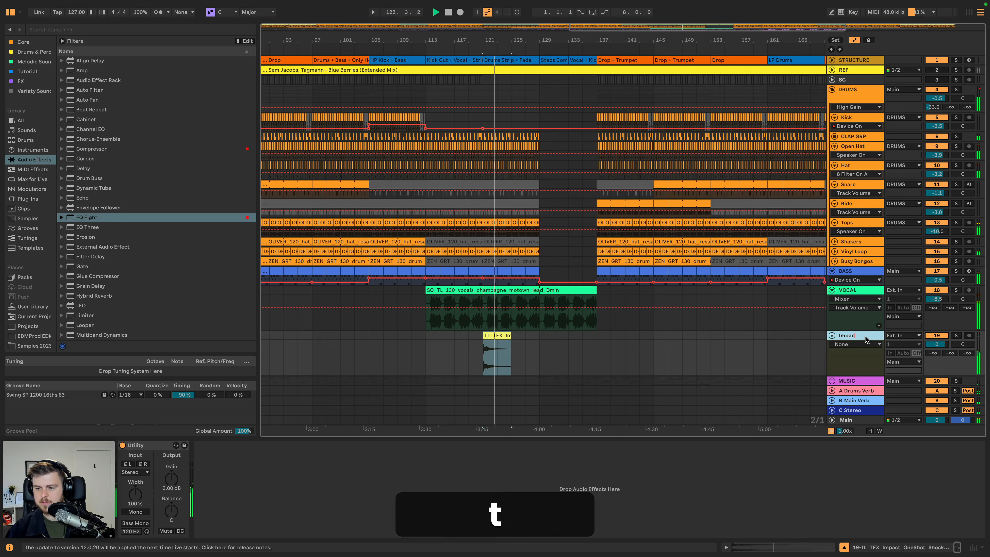
{"action": "key", "text": "Return"}
Copy the impact clip and paste it at bar 129 on the Impact track.
{"action": "left_click", "coordinate": [509, 338]}
{"action": "key", "text": "super+c"}
{"action": "left_click", "coordinate": [539, 336]}
{"action": "key", "text": "super+v"}
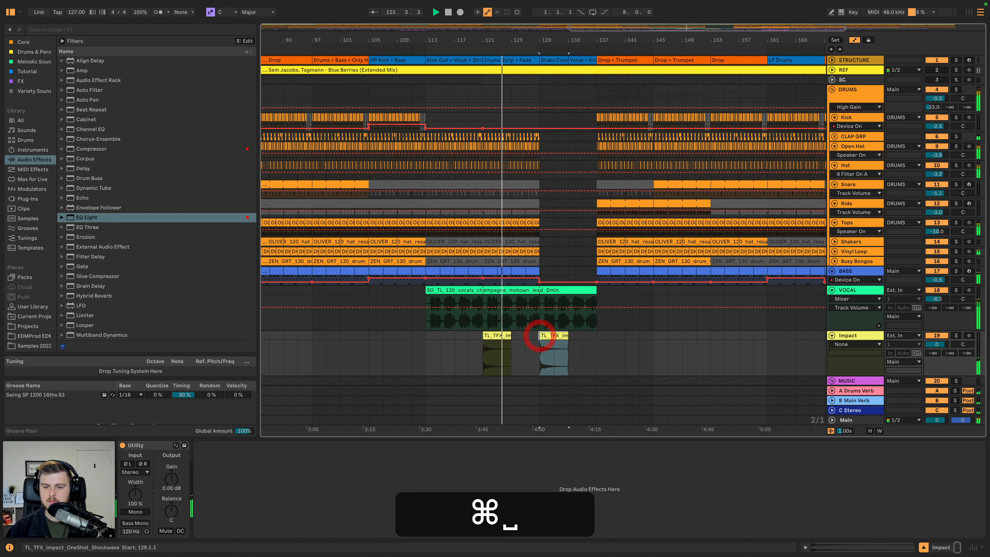
{"action": "left_click_drag", "start_coordinate": [584, 46], "coordinate": [580, 124]}
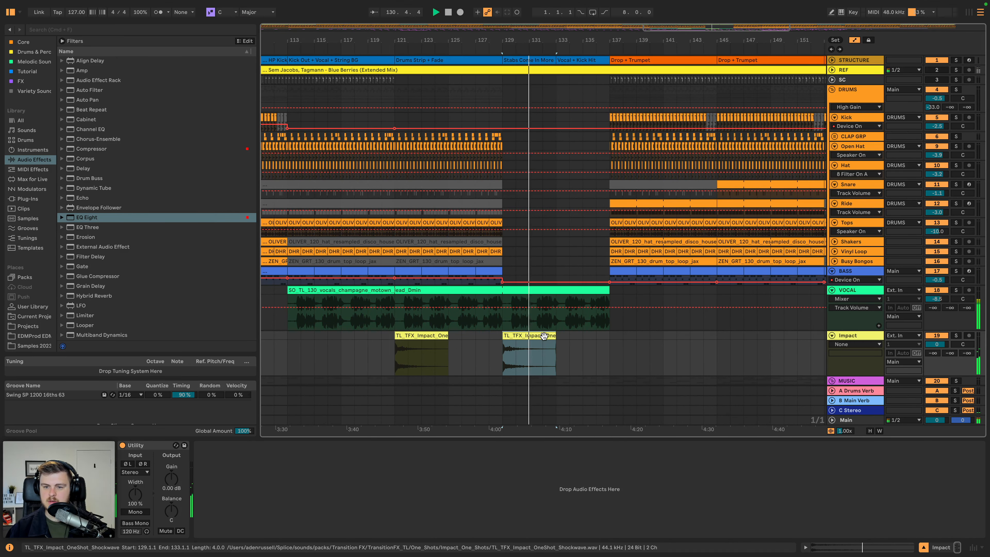
Paste further copies of the impact clip at bars 133, 134, 135 and 136 on the Impact track.
{"action": "scroll", "coordinate": [557, 337], "scroll_direction": "down", "scroll_amount": 5}
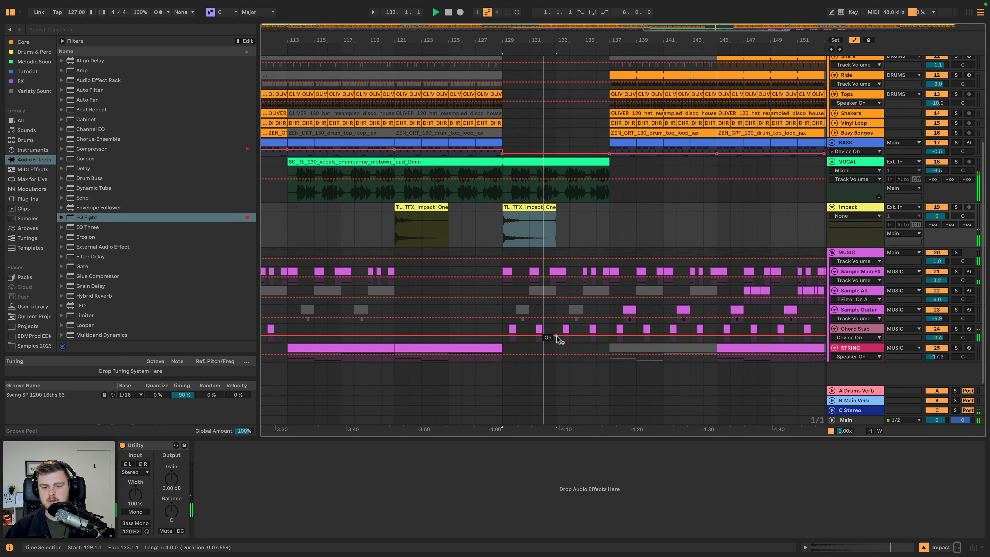
{"action": "key", "text": "super+v"}
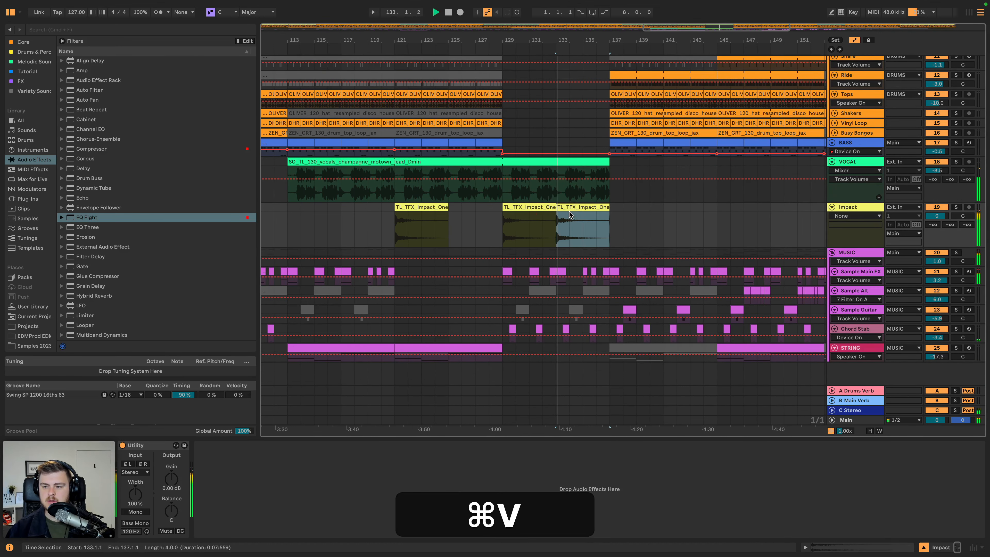
{"action": "left_click", "coordinate": [576, 222]}
{"action": "key", "text": "super+v"}
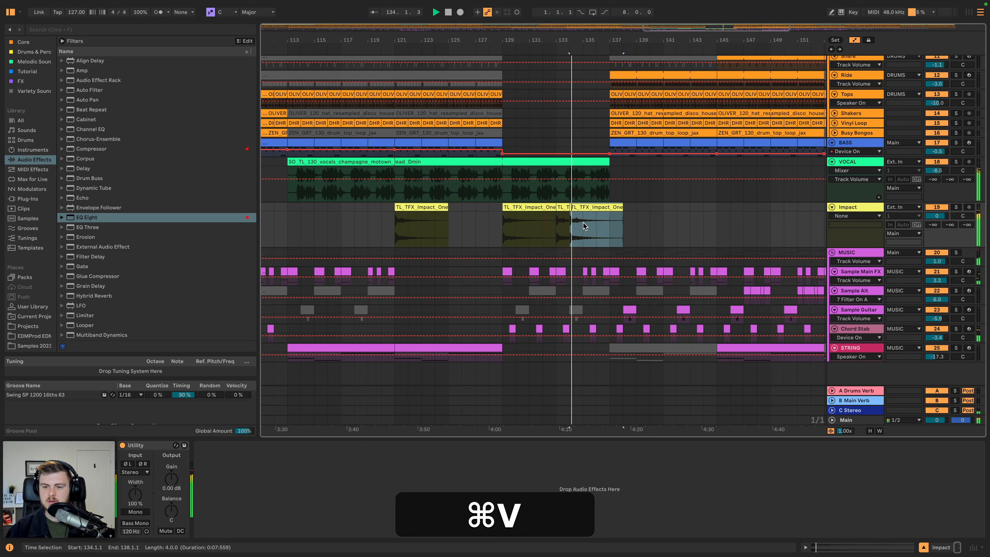
{"action": "left_click", "coordinate": [584, 224]}
{"action": "key", "text": "super+v"}
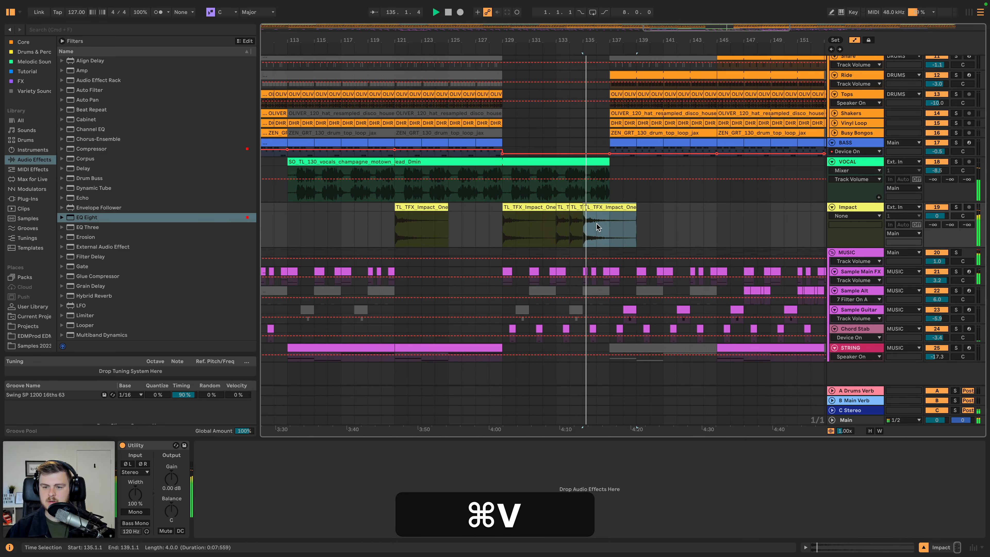
{"action": "left_click", "coordinate": [597, 224]}
{"action": "key", "text": "super+v"}
Copy the kick clips at bar 137 to beat 136.3 on the Kick track and play the lead-in from bar 136.
{"action": "left_click_drag", "start_coordinate": [613, 37], "coordinate": [596, 142]}
{"action": "scroll", "coordinate": [596, 142], "scroll_direction": "up", "scroll_amount": 5}
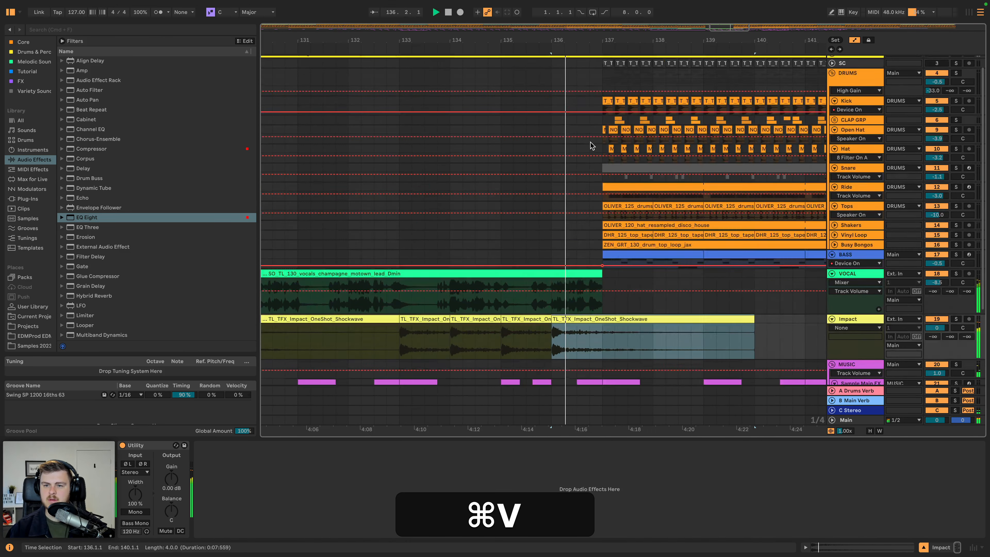
{"action": "left_click", "coordinate": [604, 123]}
{"action": "key", "text": "super+c"}
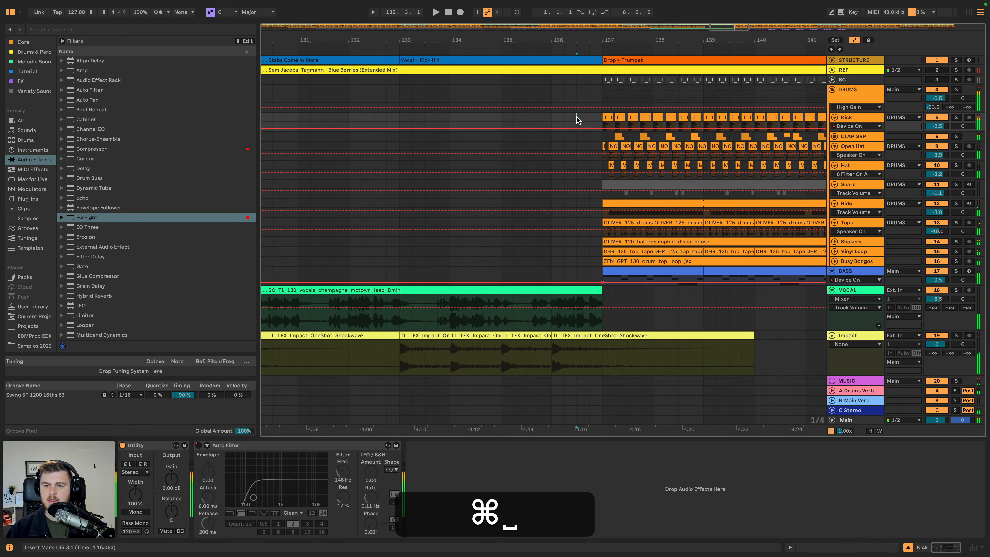
{"action": "left_click", "coordinate": [578, 119]}
{"action": "key", "text": "super+v"}
{"action": "left_click", "coordinate": [549, 118]}
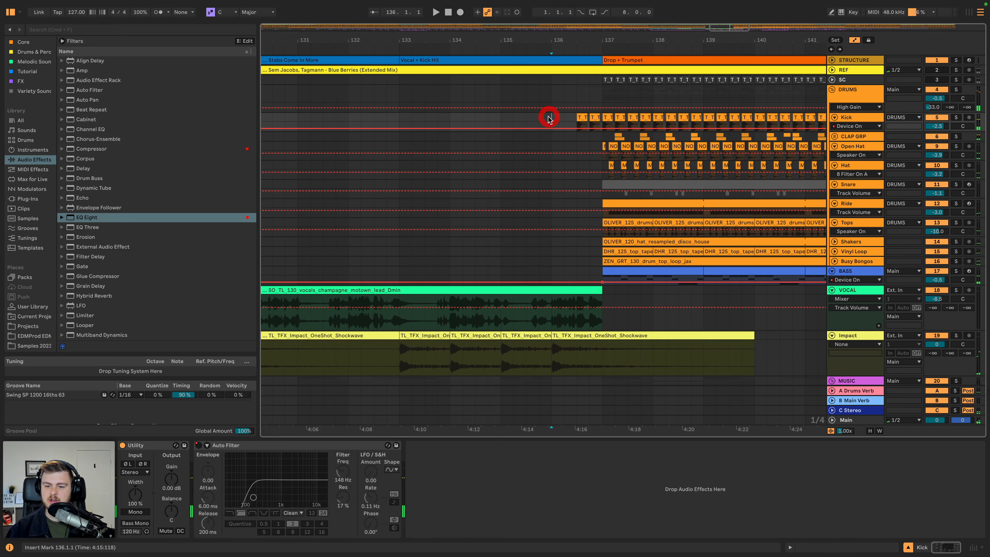
{"action": "key", "text": "space"}
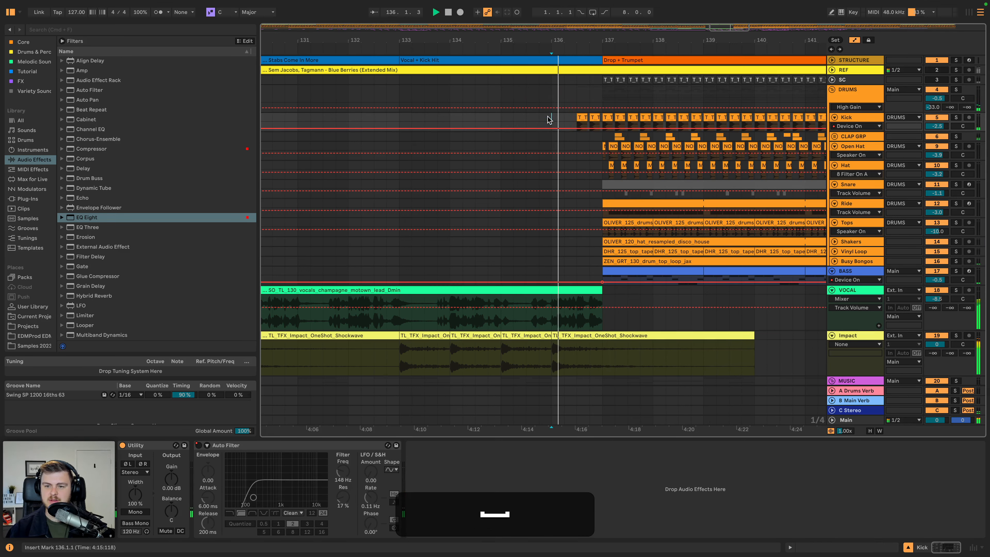
{"action": "key", "text": "space"}
Copy the first hat clips after bar 137 to beat 136.3 on the Hat track and play the lead-in.
{"action": "left_click", "coordinate": [611, 165]}
{"action": "key", "text": "super+c"}
{"action": "left_click", "coordinate": [580, 165]}
{"action": "key", "text": "super+v"}
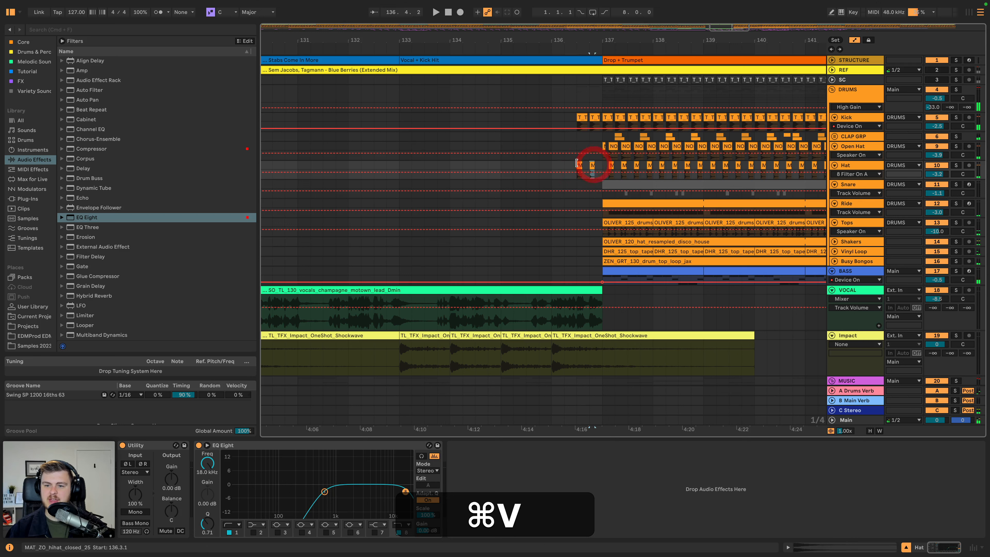
{"action": "left_click", "coordinate": [566, 168]}
{"action": "key", "text": "space"}
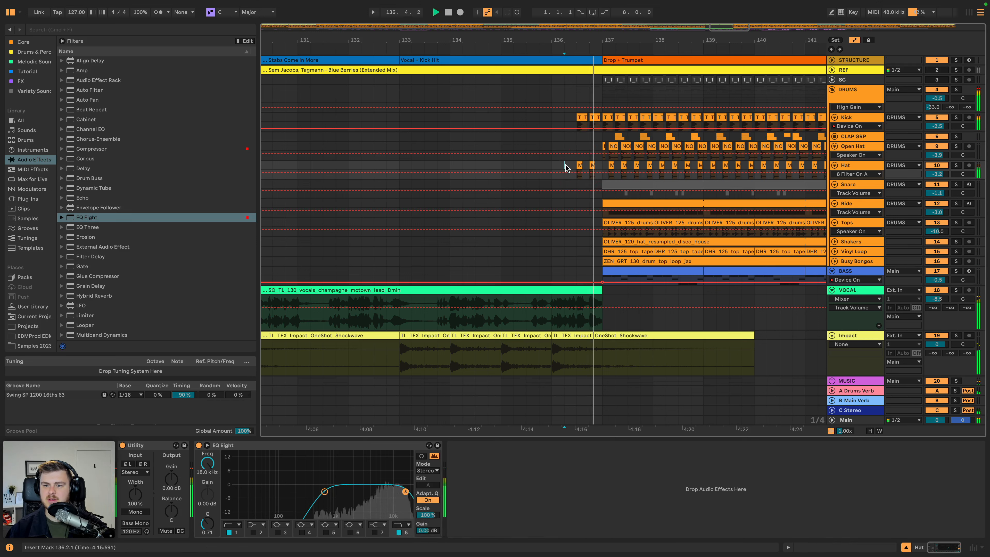
Delete the pasted hat clips just before bar 137 on the Hat track.
{"action": "left_click_drag", "start_coordinate": [599, 167], "coordinate": [569, 165]}
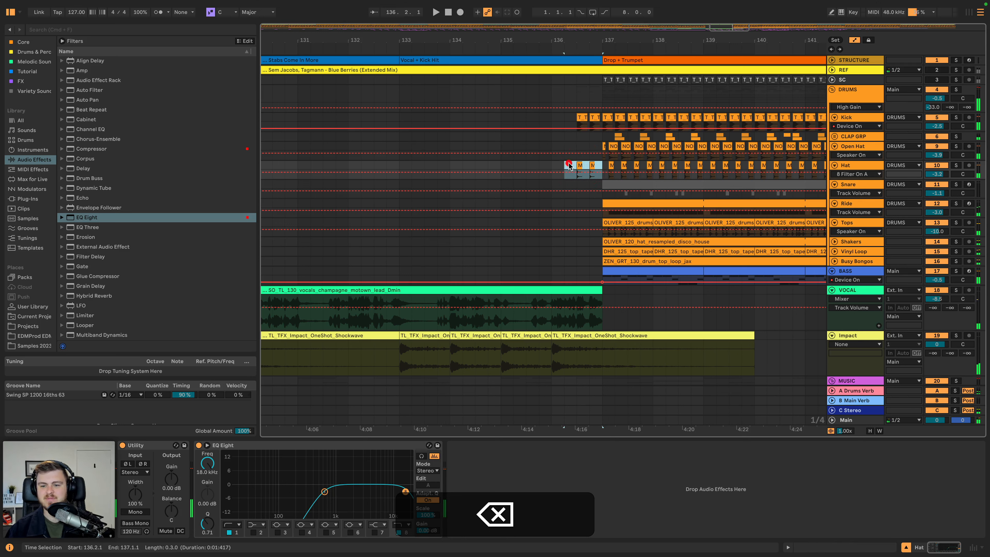
{"action": "left_click", "coordinate": [565, 166]}
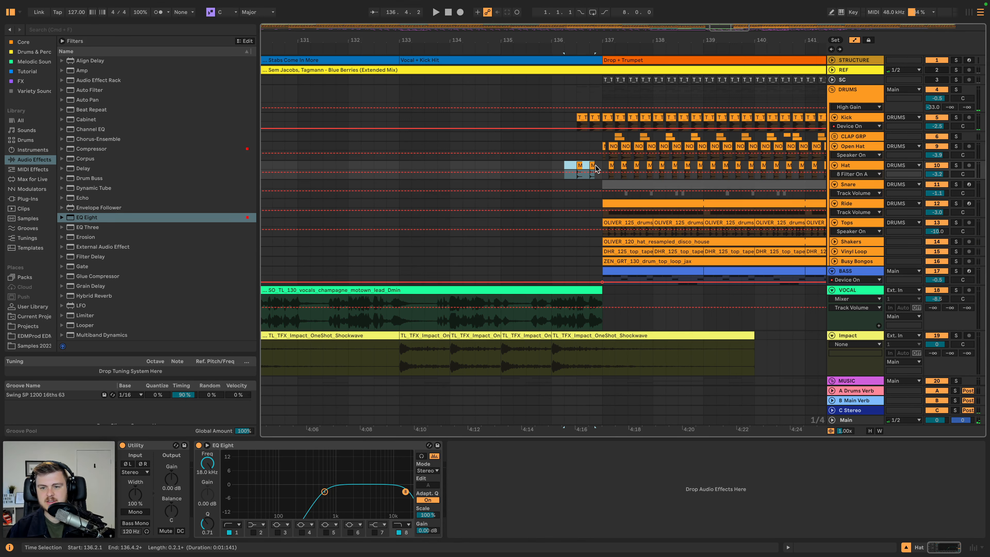
{"action": "key", "text": "BackSpace"}
Review the whole arrangement across the drum, bass, vocal, impact and music tracks.
{"action": "scroll", "coordinate": [506, 93], "scroll_direction": "left", "scroll_amount": 3}
{"action": "left_click_drag", "start_coordinate": [544, 40], "coordinate": [542, 6]}
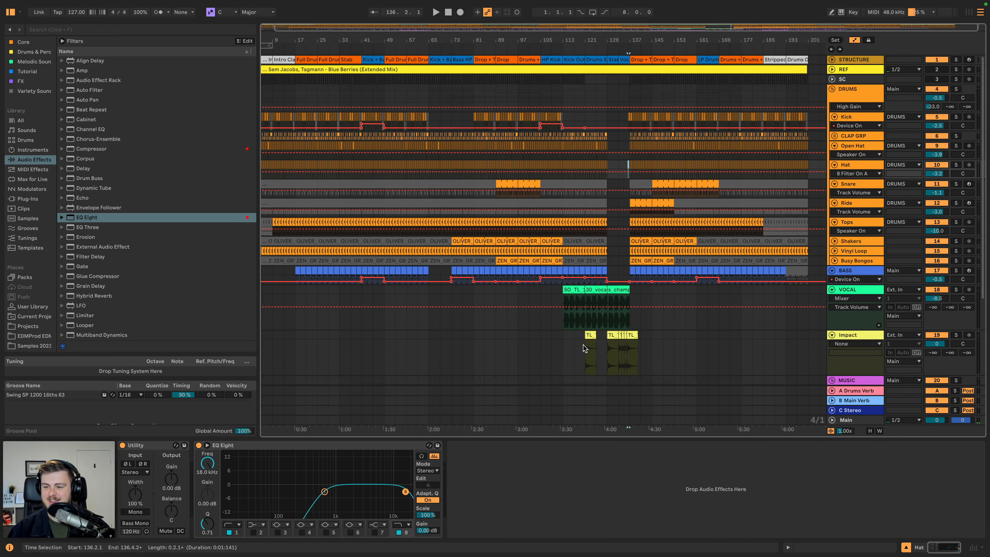
{"action": "scroll", "coordinate": [583, 345], "scroll_direction": "down", "scroll_amount": 5}
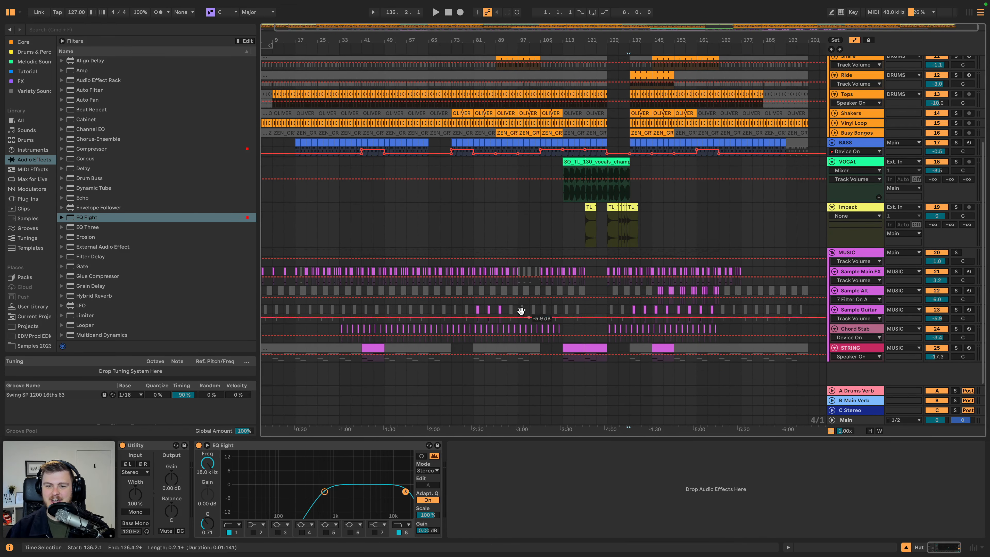
{"action": "scroll", "coordinate": [515, 312], "scroll_direction": "up", "scroll_amount": 5}
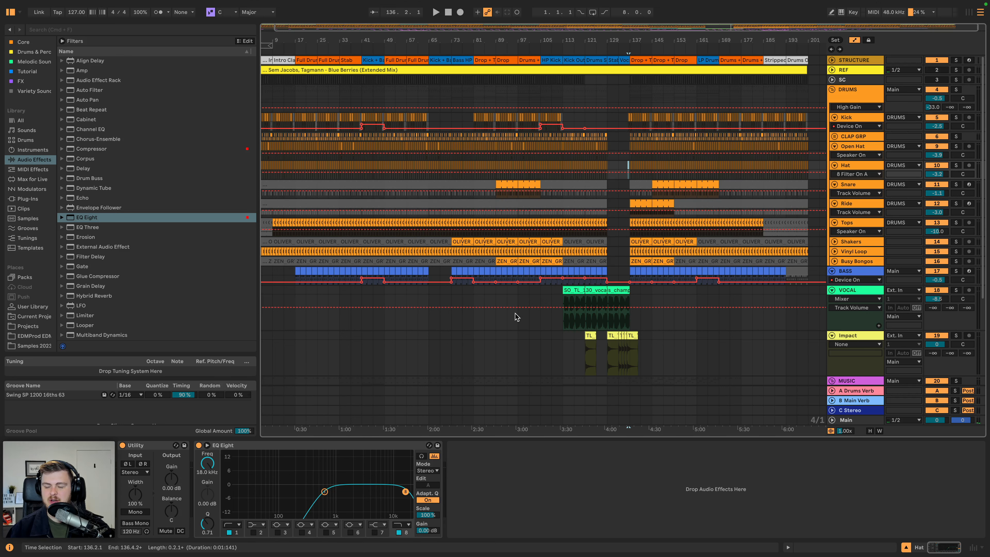
{"action": "scroll", "coordinate": [514, 317], "scroll_direction": "left", "scroll_amount": 2}
{"action": "scroll", "coordinate": [515, 317], "scroll_direction": "down", "scroll_amount": 7}
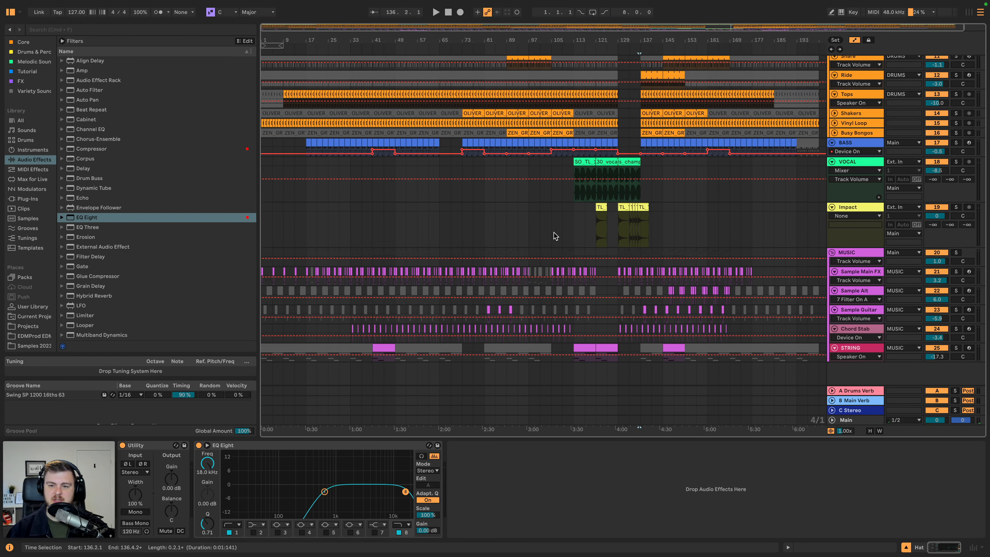
{"action": "scroll", "coordinate": [556, 236], "scroll_direction": "up", "scroll_amount": 5}
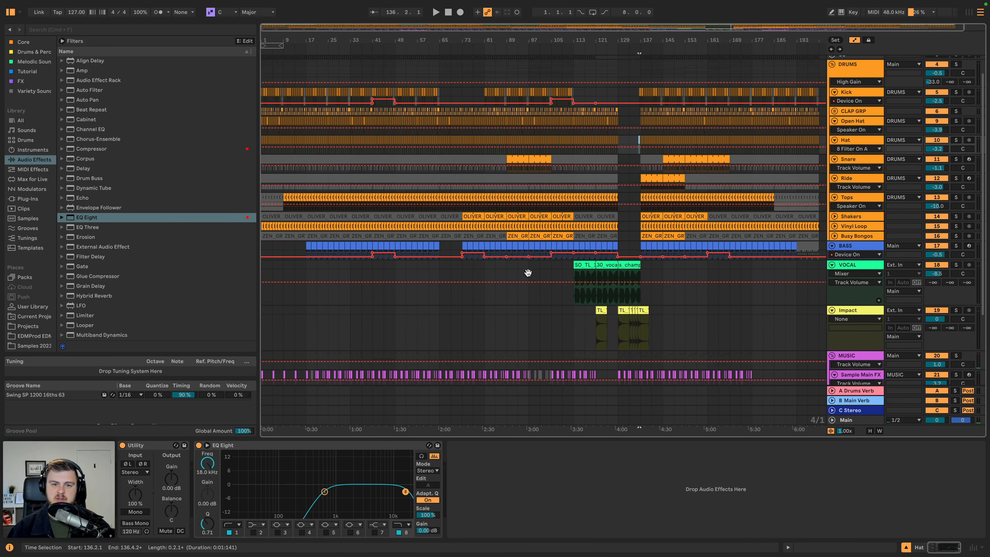
{"action": "scroll", "coordinate": [468, 257], "scroll_direction": "up", "scroll_amount": 2}
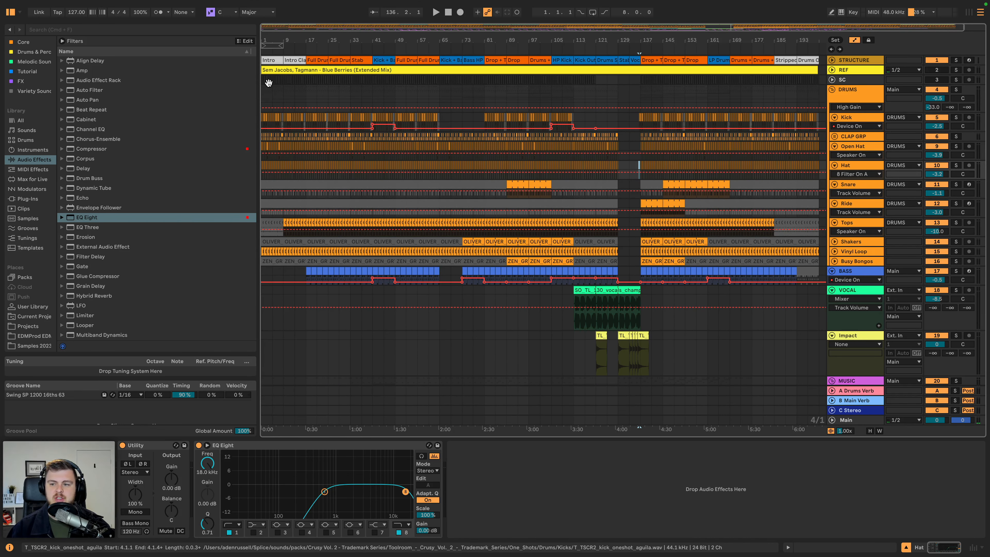
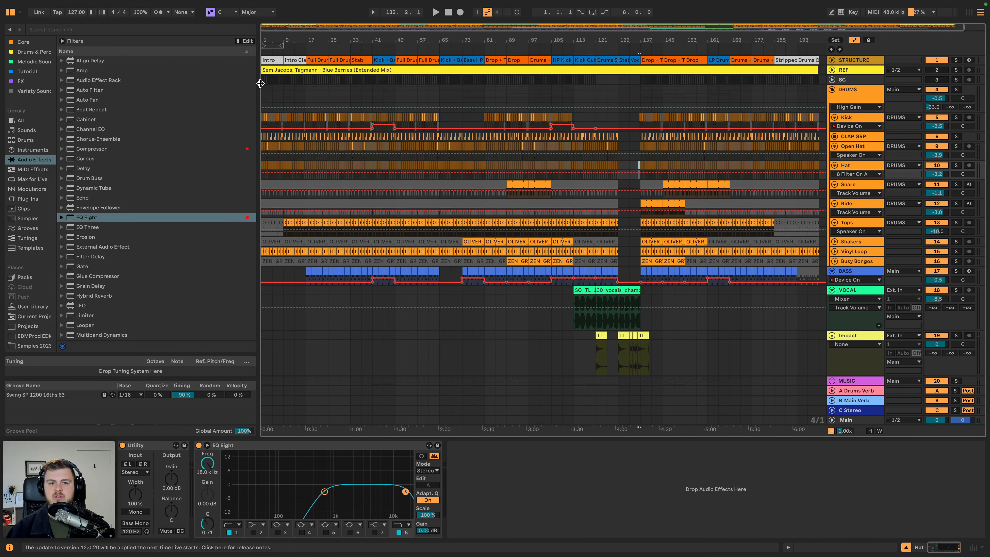
{"action": "scroll", "coordinate": [716, 289], "scroll_direction": "down", "scroll_amount": 5}
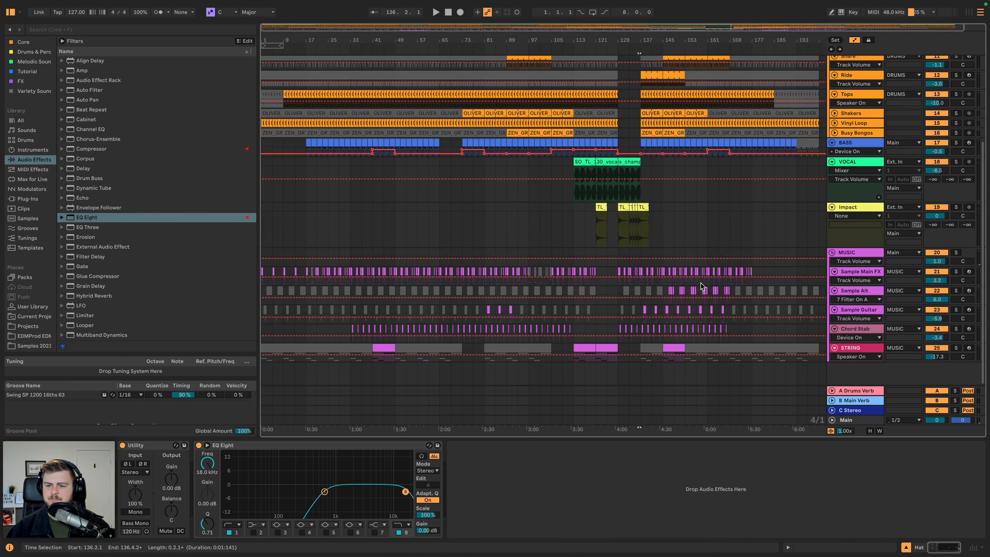
{"action": "scroll", "coordinate": [715, 290], "scroll_direction": "up", "scroll_amount": 5}
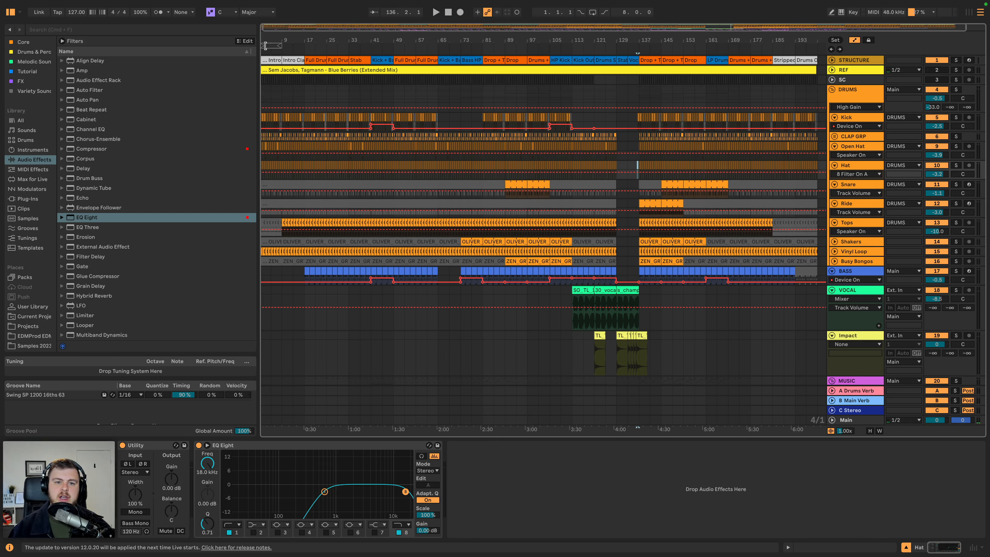
Reactivate the muted kick clips from beat 8.2 to the end of bar 8 on the Kick track.
{"action": "left_click_drag", "start_coordinate": [269, 40], "coordinate": [267, 117]}
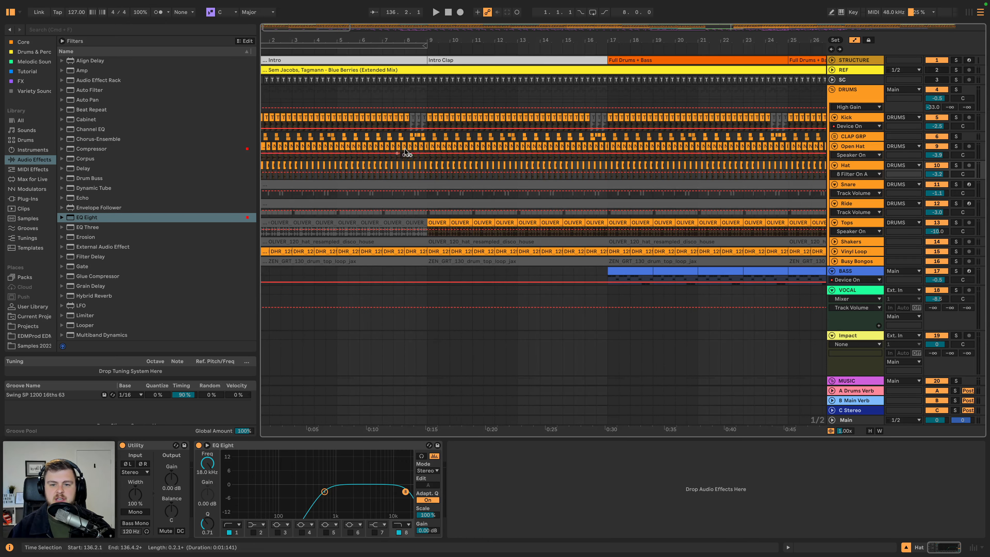
{"action": "left_click", "coordinate": [414, 116]}
{"action": "scroll", "coordinate": [414, 117], "scroll_direction": "left", "scroll_amount": 2}
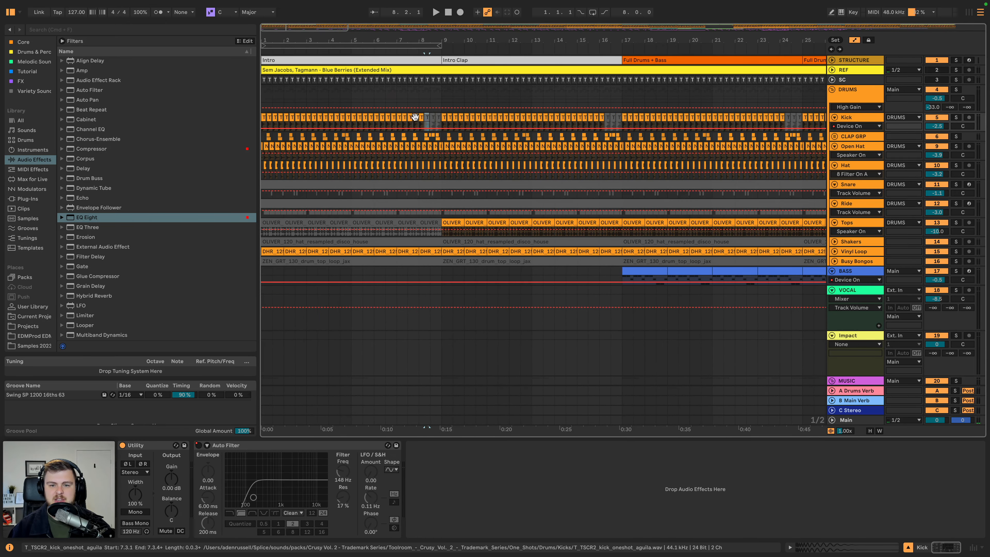
{"action": "key", "text": "a"}
{"action": "left_click", "coordinate": [437, 116], "text": "shift"}
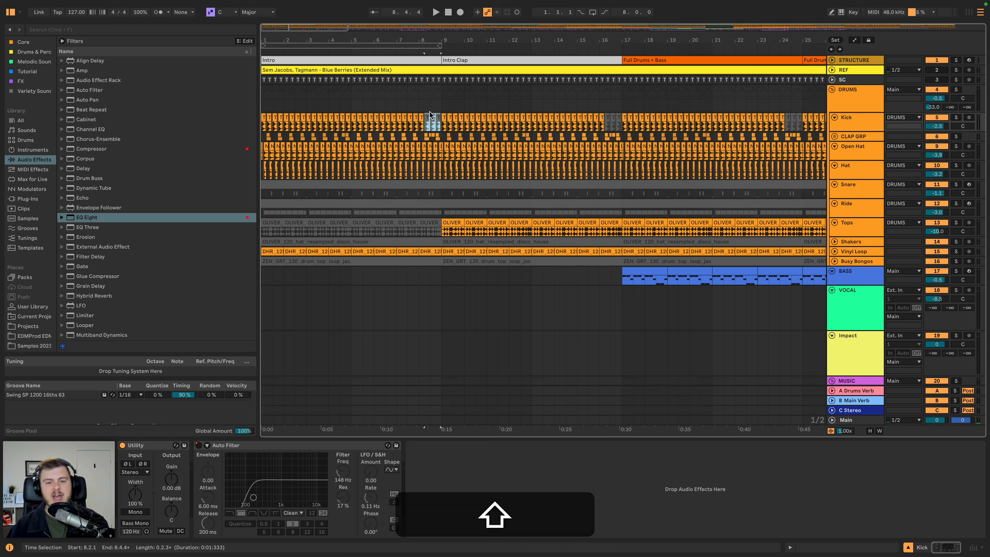
{"action": "key", "text": "0"}
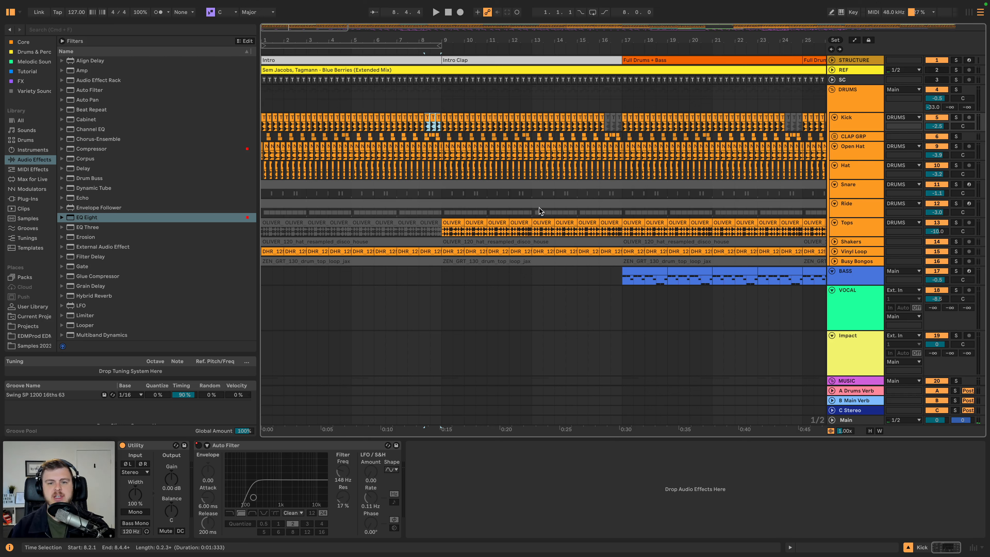
Add an Auto Filter to the DRUMS group, lower its low-pass frequency to about 532 Hz, and play the intro.
{"action": "left_click", "coordinate": [261, 93]}
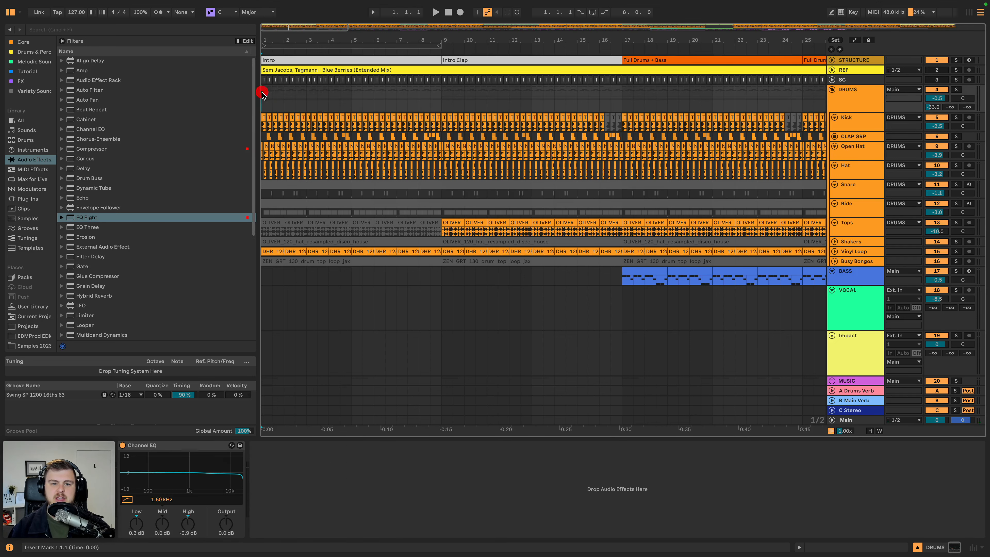
{"action": "key", "text": "space"}
{"action": "left_click", "coordinate": [852, 100]}
{"action": "key", "text": "space"}
{"action": "left_click_drag", "start_coordinate": [94, 91], "coordinate": [249, 492]}
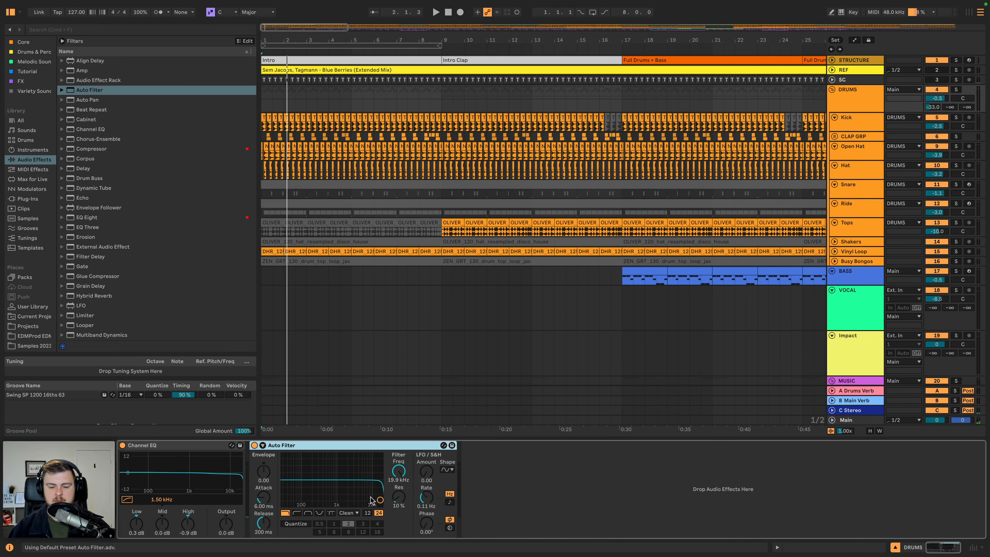
{"action": "left_click_drag", "start_coordinate": [350, 497], "coordinate": [327, 499]}
{"action": "key", "text": "space"}
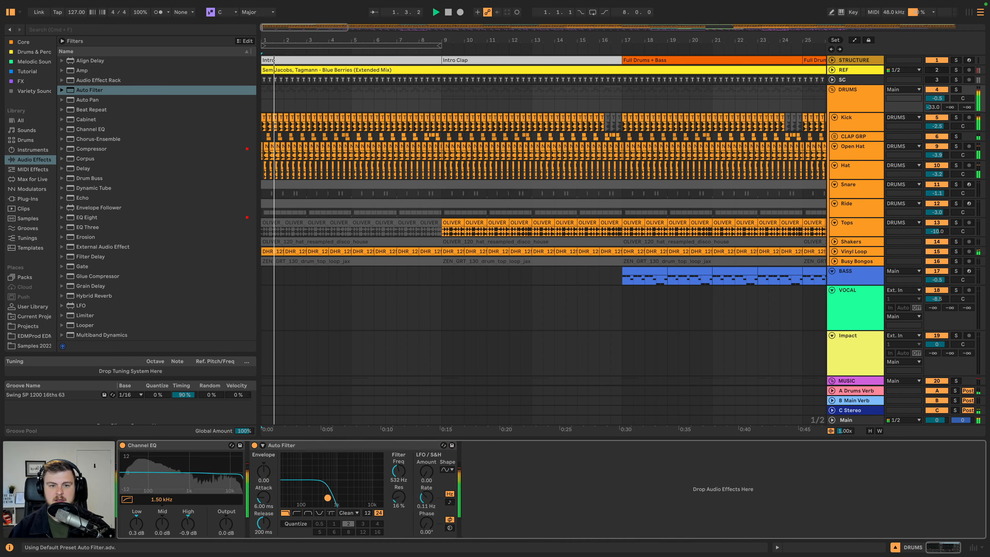
Automate the DRUMS Auto Filter frequency from about 537 Hz at bar 1 to open at bar 17, with a low breakpoint at bar 9.
{"action": "key", "text": "a"}
{"action": "left_click", "coordinate": [487, 110]}
{"action": "key", "text": "super+z"}
{"action": "left_click", "coordinate": [397, 468]}
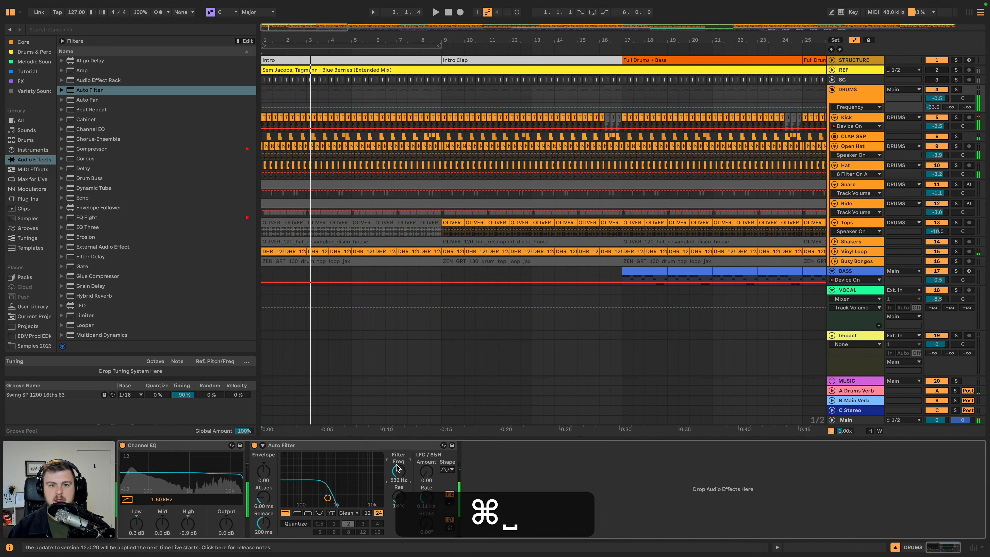
{"action": "left_click", "coordinate": [262, 112]}
{"action": "left_click_drag", "start_coordinate": [622, 108], "coordinate": [622, 103]}
{"action": "key", "text": "space"}
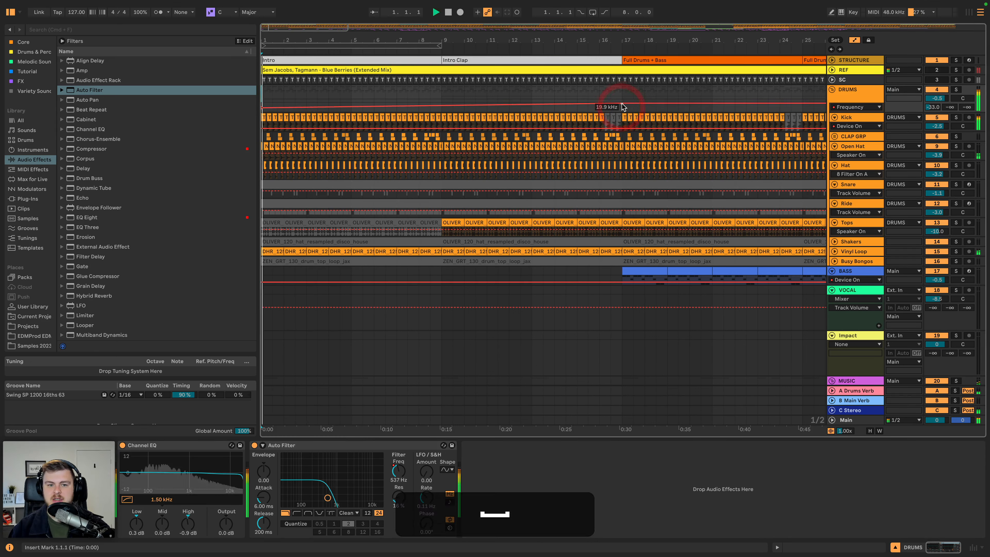
{"action": "left_click_drag", "start_coordinate": [441, 106], "coordinate": [441, 105]}
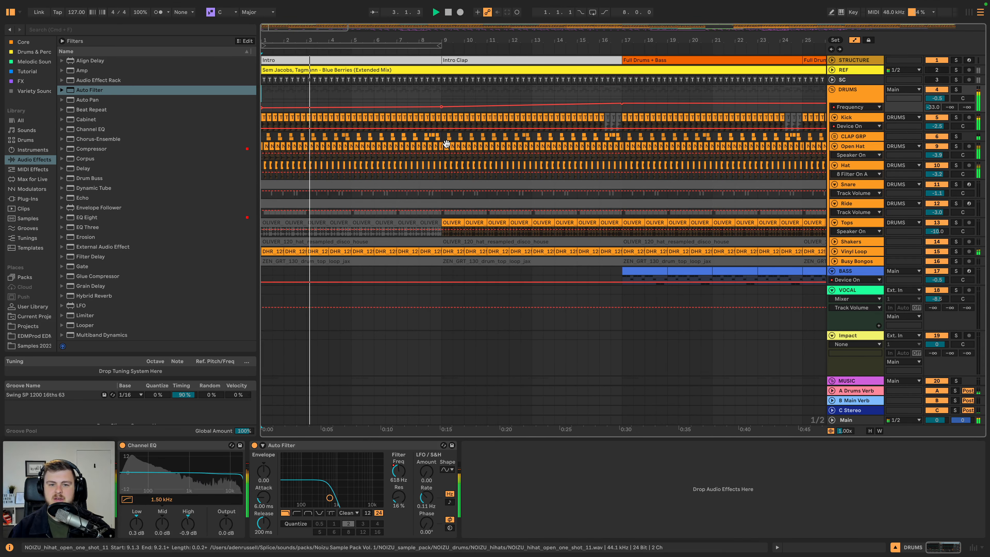
Set the Sample Main FX track's send to B Main Verb to about -7.5 dB and play the intro.
{"action": "scroll", "coordinate": [444, 146], "scroll_direction": "down", "scroll_amount": 5}
{"action": "scroll", "coordinate": [440, 152], "scroll_direction": "up", "scroll_amount": 2}
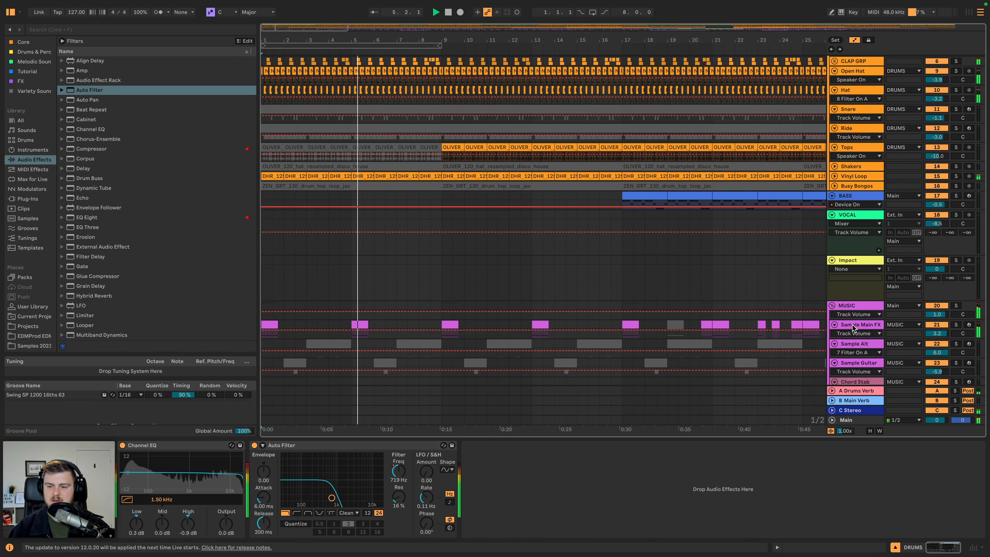
{"action": "left_click", "coordinate": [852, 328]}
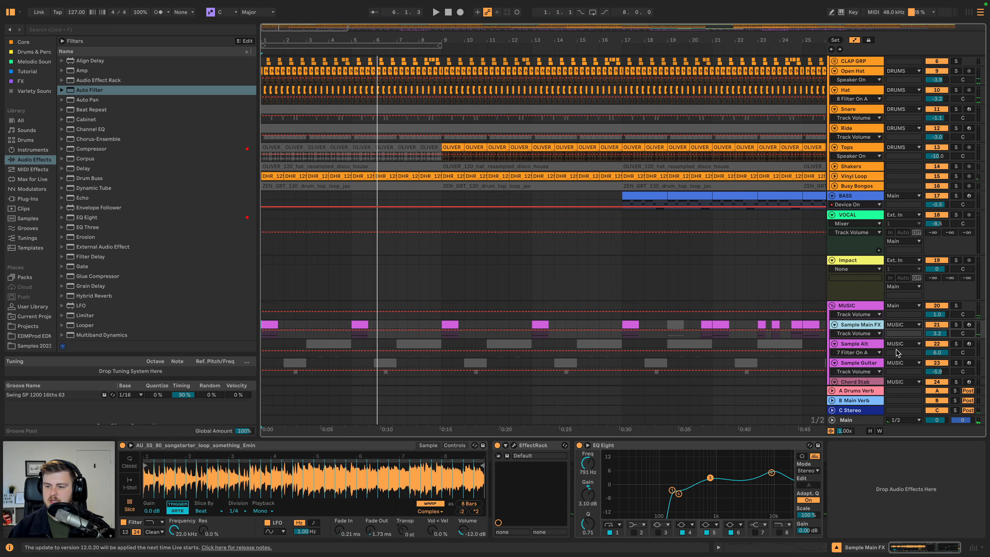
{"action": "left_click_drag", "start_coordinate": [871, 337], "coordinate": [872, 347]}
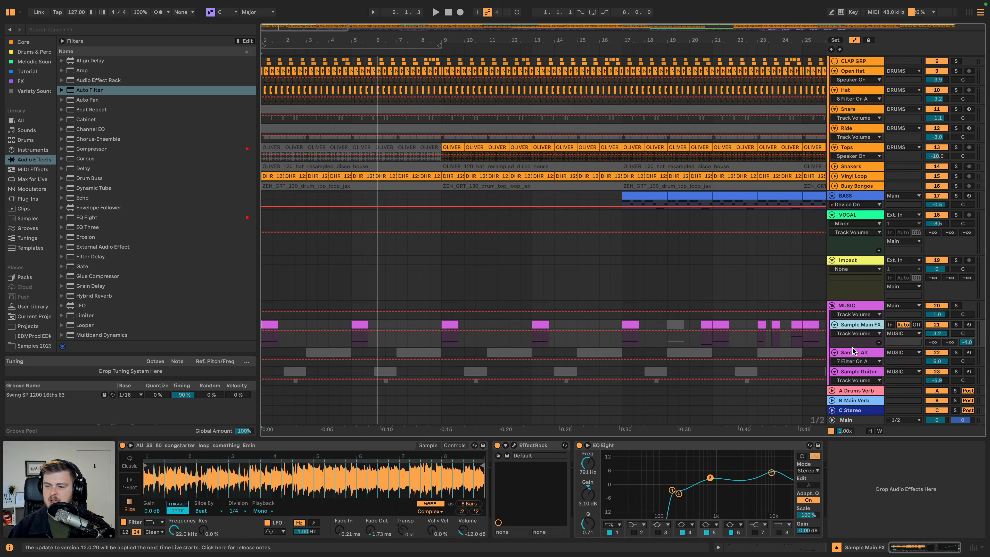
{"action": "left_click_drag", "start_coordinate": [950, 343], "coordinate": [951, 291]}
{"action": "key", "text": "space"}
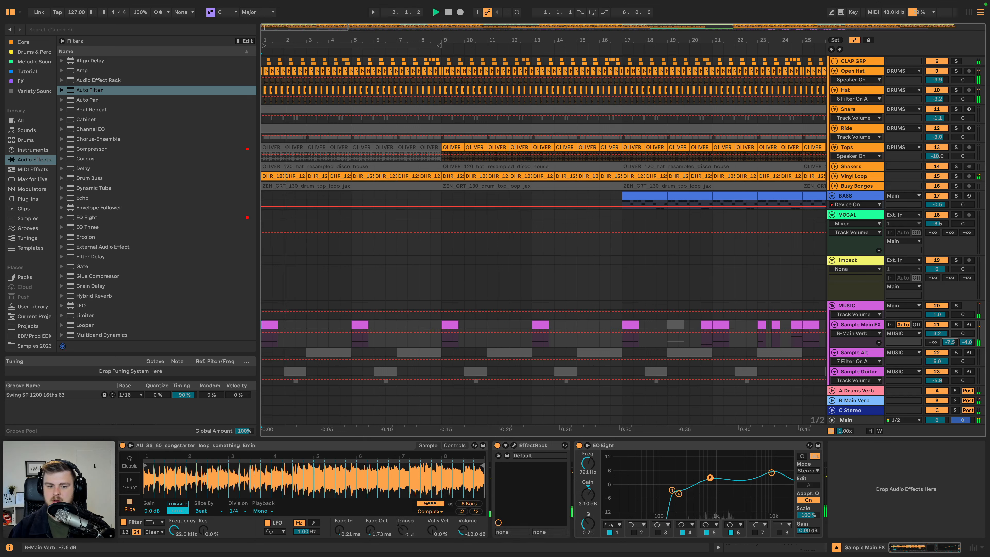
Automate the Sample Main FX send to B-Main Verb from about -16.0 dB at bar 1 down to -∞ dB at bar 9.
{"action": "left_click_drag", "start_coordinate": [268, 330], "coordinate": [262, 337]}
{"action": "key", "text": "space"}
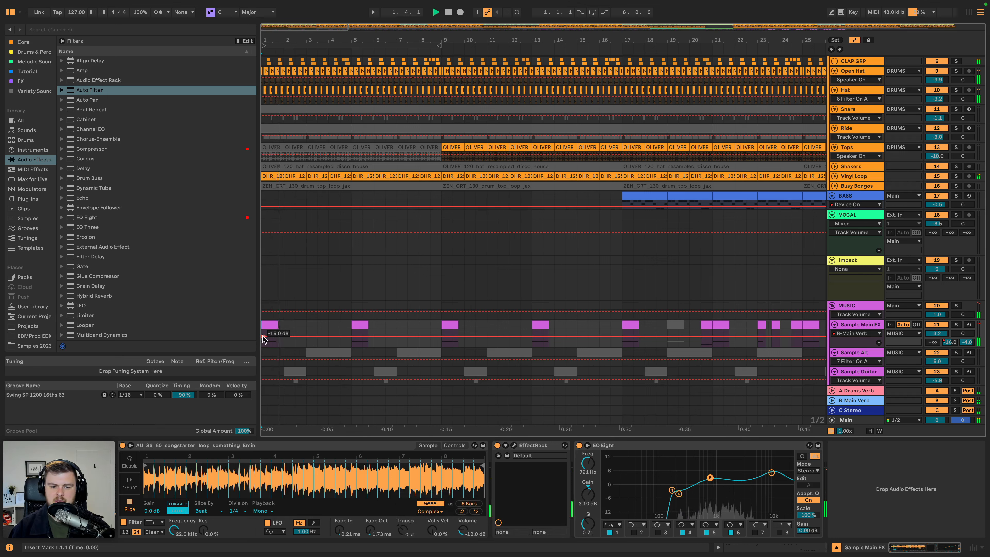
{"action": "left_click_drag", "start_coordinate": [441, 336], "coordinate": [439, 347]}
{"action": "key", "text": "space"}
{"action": "key", "text": "space"}
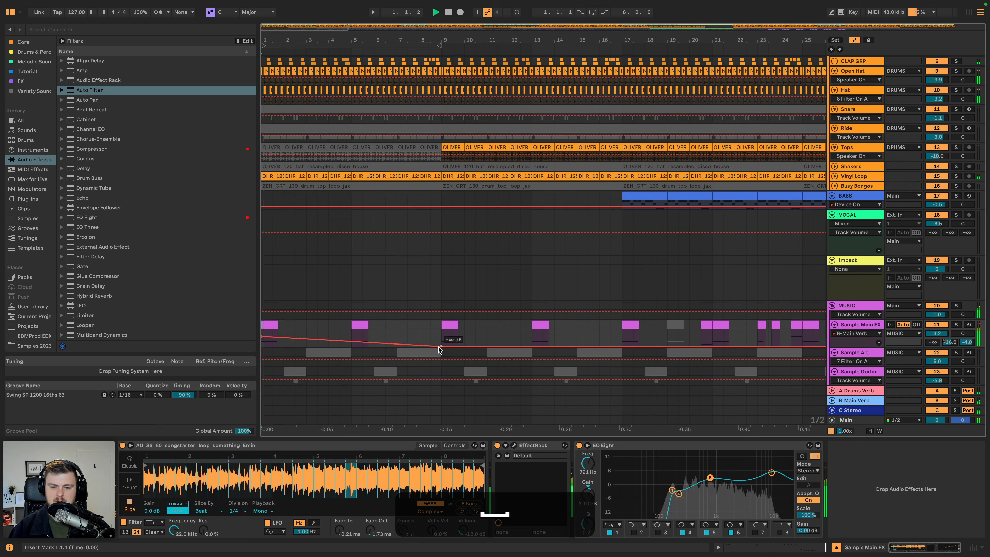
Switch the Sample Main FX sampler filter to high-pass and automate its frequency sweeping down from bar 1 to the minimum at bar 9.
{"action": "left_click", "coordinate": [150, 522]}
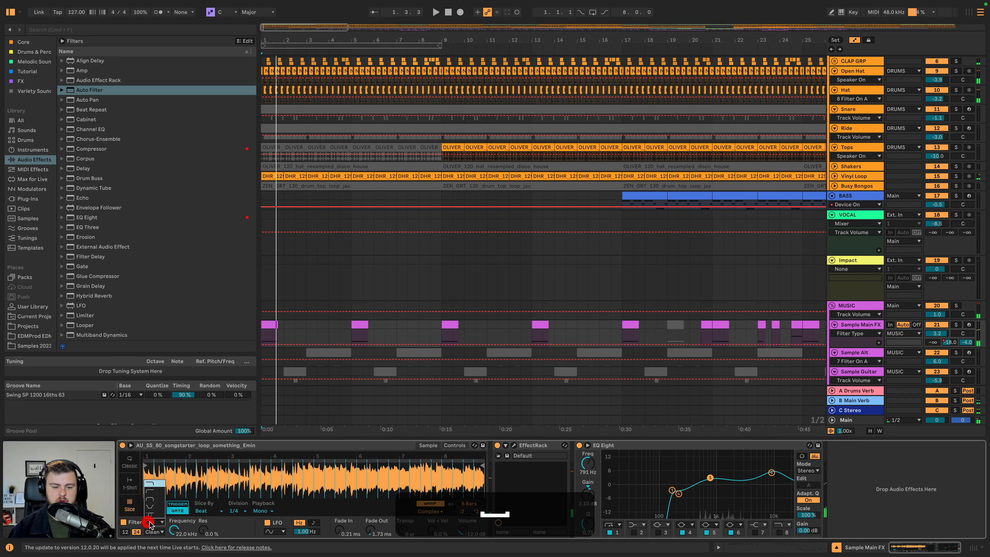
{"action": "left_click", "coordinate": [153, 492]}
{"action": "left_click_drag", "start_coordinate": [174, 530], "coordinate": [174, 534]}
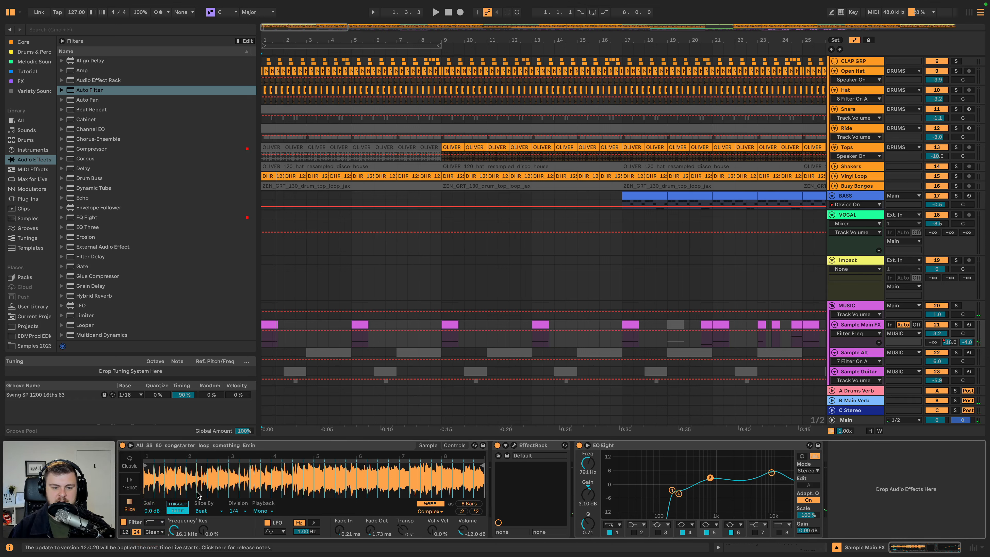
{"action": "key", "text": "space"}
{"action": "left_click_drag", "start_coordinate": [444, 330], "coordinate": [422, 341]}
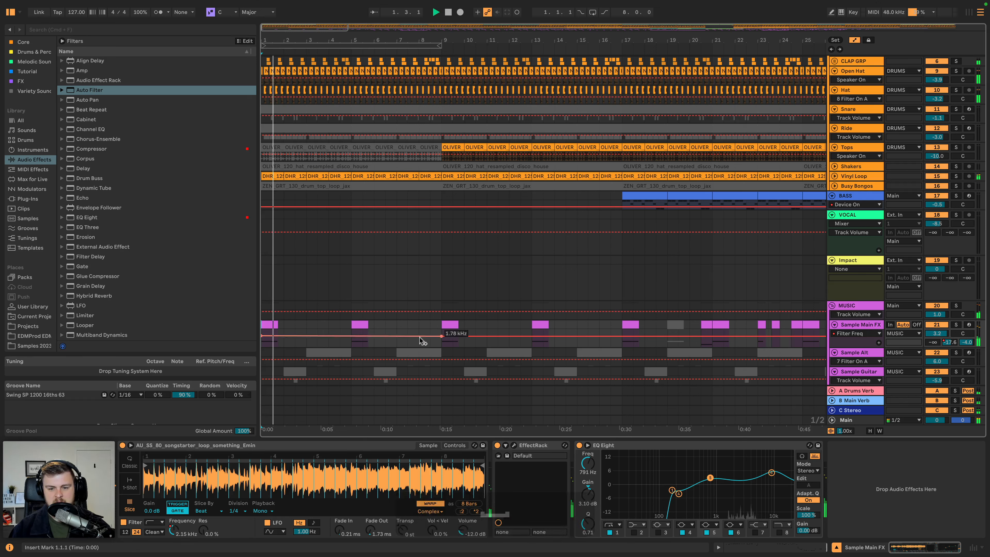
{"action": "left_click_drag", "start_coordinate": [261, 336], "coordinate": [262, 338]}
{"action": "key", "text": "space"}
{"action": "left_click_drag", "start_coordinate": [441, 336], "coordinate": [442, 347]}
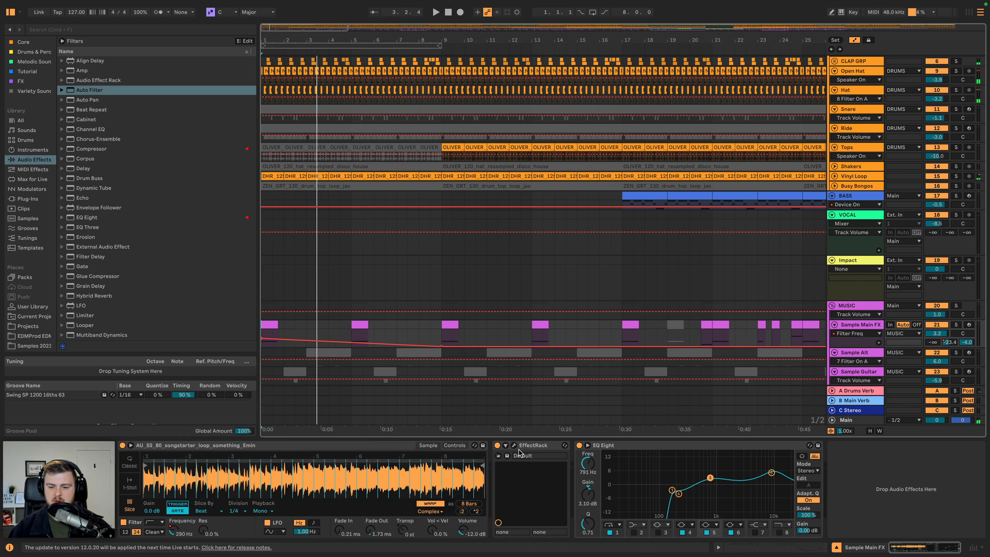
Set the DRUMS Auto Filter frequency breakpoint at bar 9 to about 2.15 kHz while playing the intro.
{"action": "key", "text": "space"}
{"action": "scroll", "coordinate": [424, 205], "scroll_direction": "up", "scroll_amount": 1}
{"action": "scroll", "coordinate": [425, 205], "scroll_direction": "up", "scroll_amount": 3}
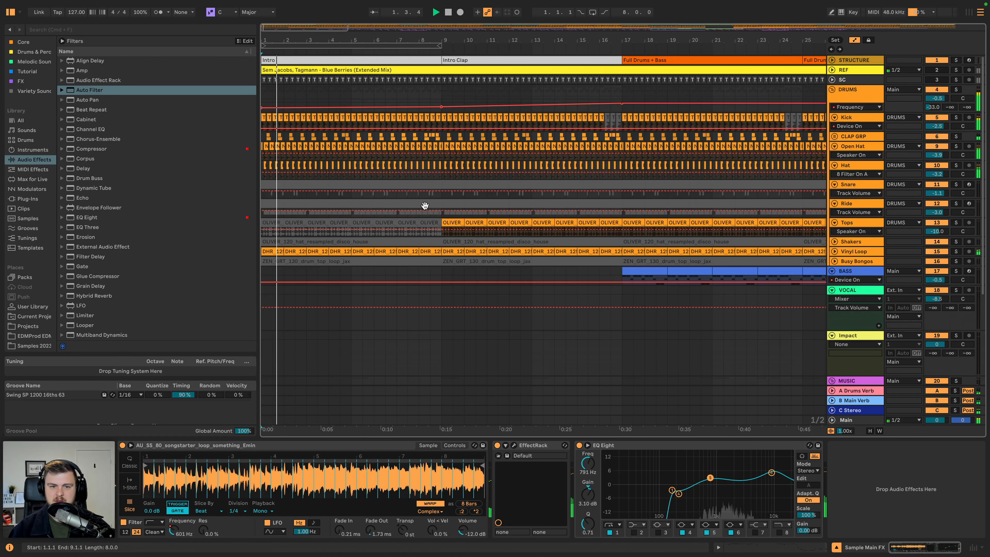
{"action": "left_click", "coordinate": [442, 106]}
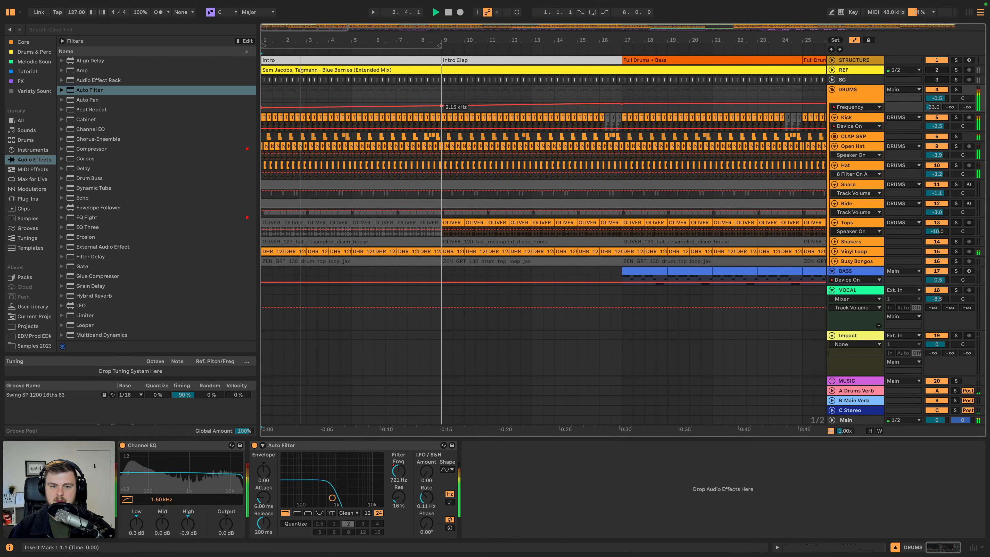
{"action": "key", "text": "alt"}
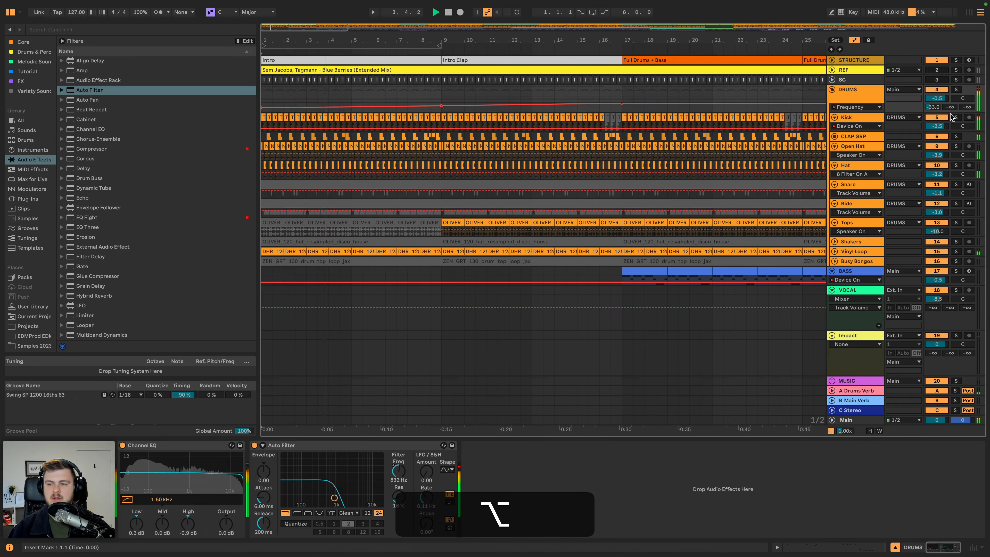
Reactivate the muted Sample Guitar clip in bar 6.
{"action": "scroll", "coordinate": [626, 201], "scroll_direction": "down", "scroll_amount": 5}
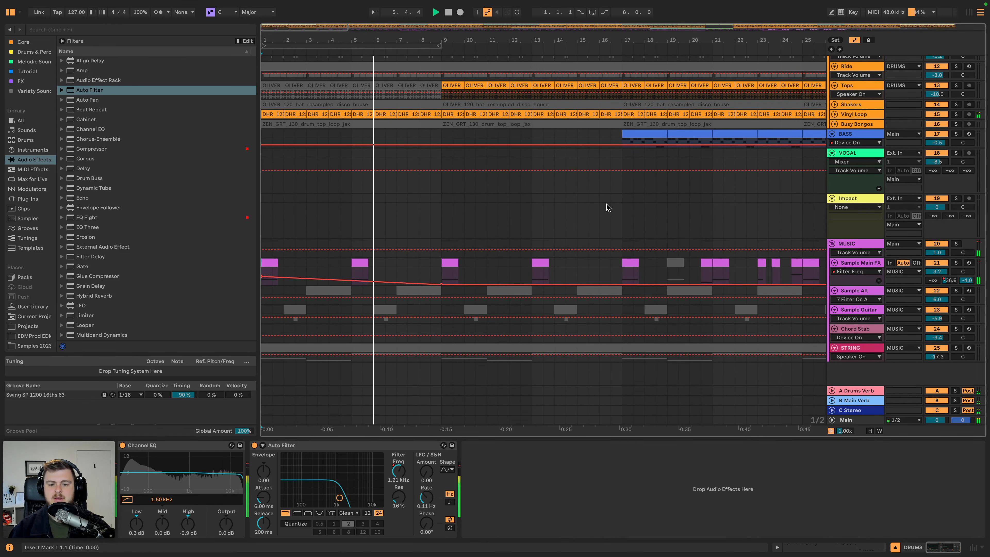
{"action": "left_click", "coordinate": [388, 308]}
{"action": "key", "text": "space"}
{"action": "left_click", "coordinate": [387, 308]}
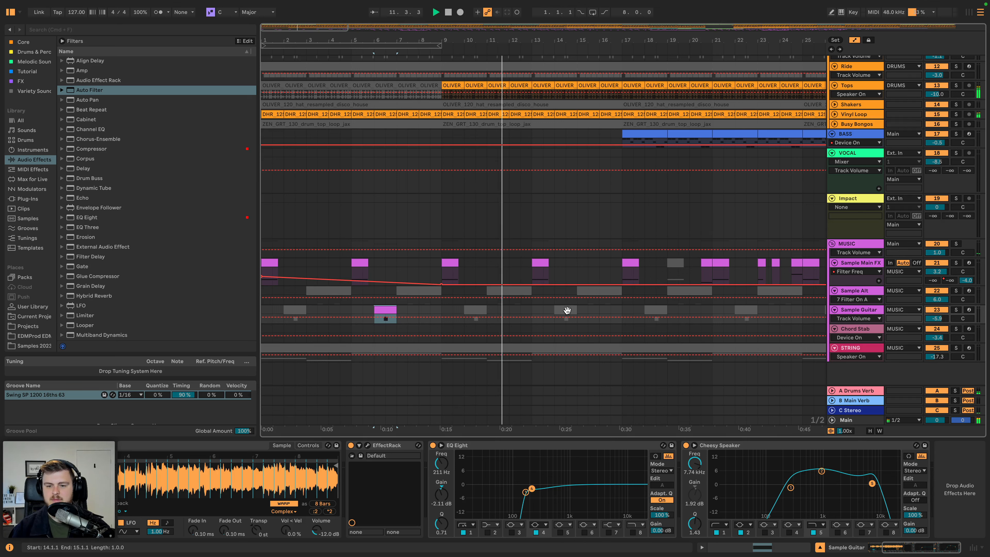
Reactivate the Sample Alt section from beat 11.3 to just past beat 12.2 and play it.
{"action": "left_click", "coordinate": [508, 290]}
{"action": "key", "text": "space"}
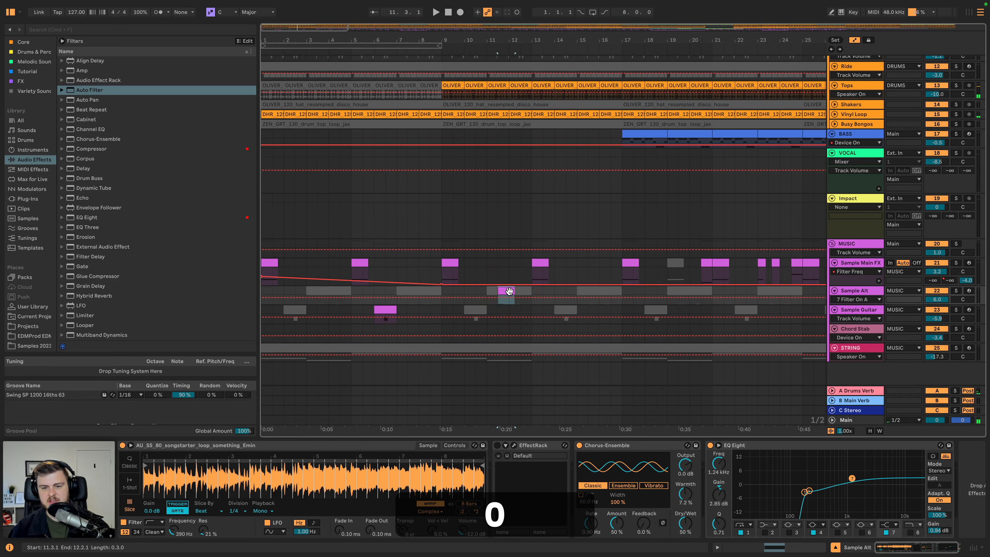
{"action": "left_click", "coordinate": [517, 291]}
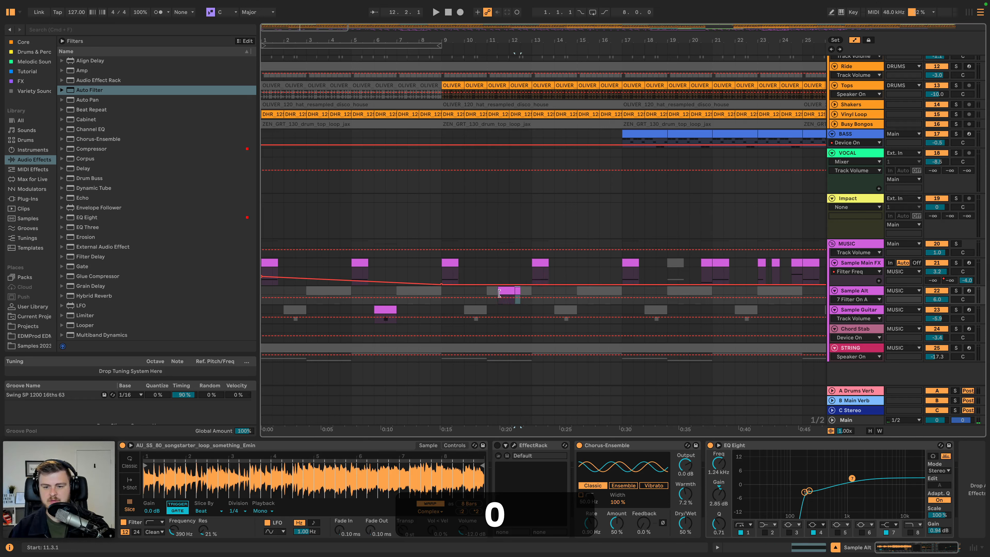
{"action": "key", "text": "space"}
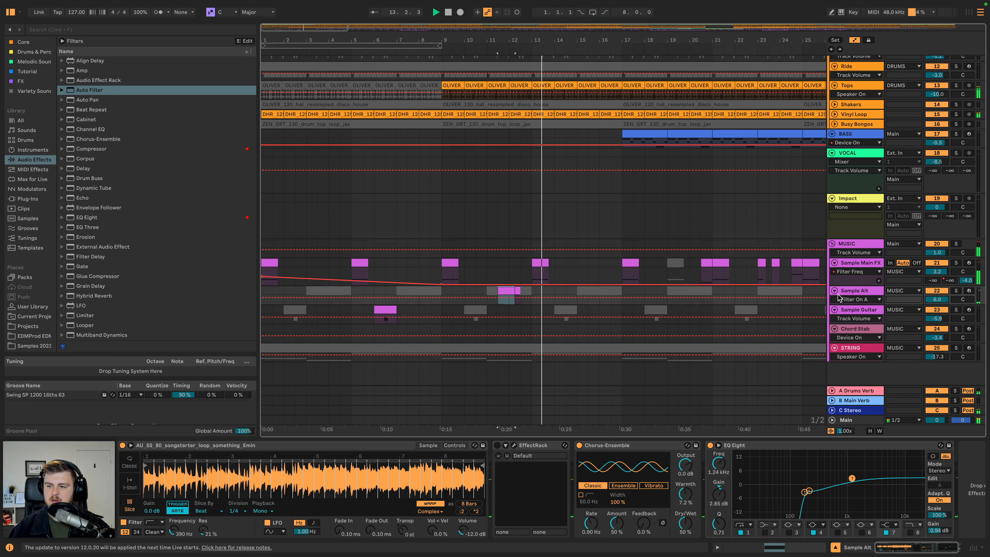
Automate the Sample Alt send to B-Main Verb, fading from a raised level at beat 11.3 to its minimum near bar 15.
{"action": "left_click_drag", "start_coordinate": [839, 305], "coordinate": [839, 331]}
{"action": "key", "text": "space"}
{"action": "left_click", "coordinate": [947, 308]}
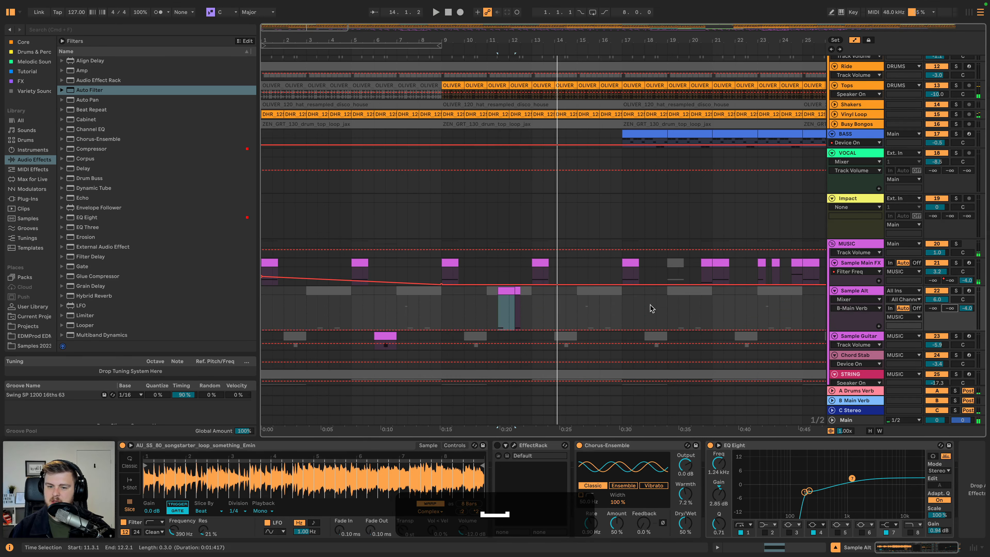
{"action": "left_click_drag", "start_coordinate": [497, 330], "coordinate": [498, 295]}
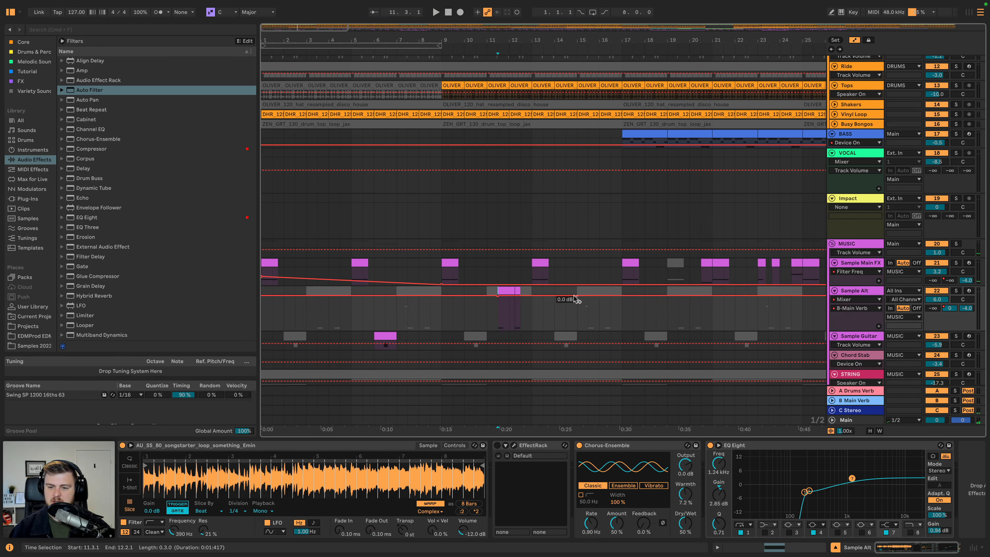
{"action": "left_click_drag", "start_coordinate": [575, 296], "coordinate": [575, 331]}
{"action": "key", "text": "space"}
{"action": "key", "text": "space"}
{"action": "key", "text": "space"}
{"action": "left_click_drag", "start_coordinate": [498, 295], "coordinate": [497, 303]}
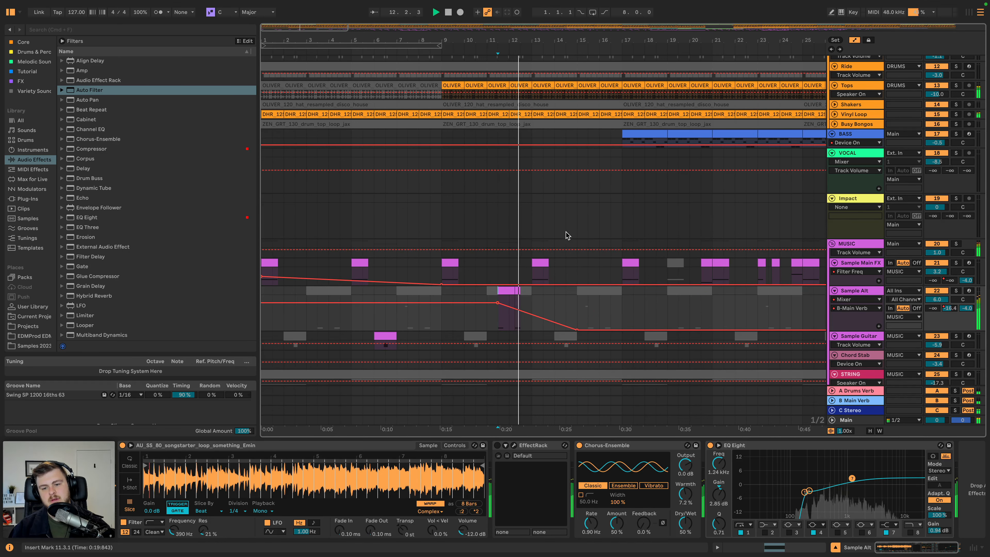
Deactivate the Tops clips from bar 9 up to bar 17 and play the end of the Intro Clap section.
{"action": "scroll", "coordinate": [566, 236], "scroll_direction": "up", "scroll_amount": 6}
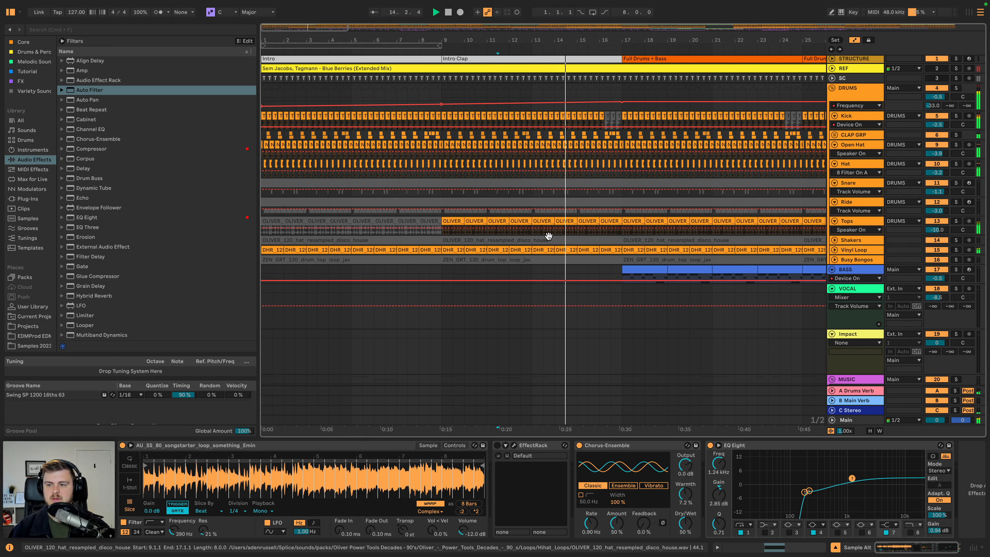
{"action": "left_click", "coordinate": [610, 220]}
{"action": "left_click", "coordinate": [451, 221], "text": "shift"}
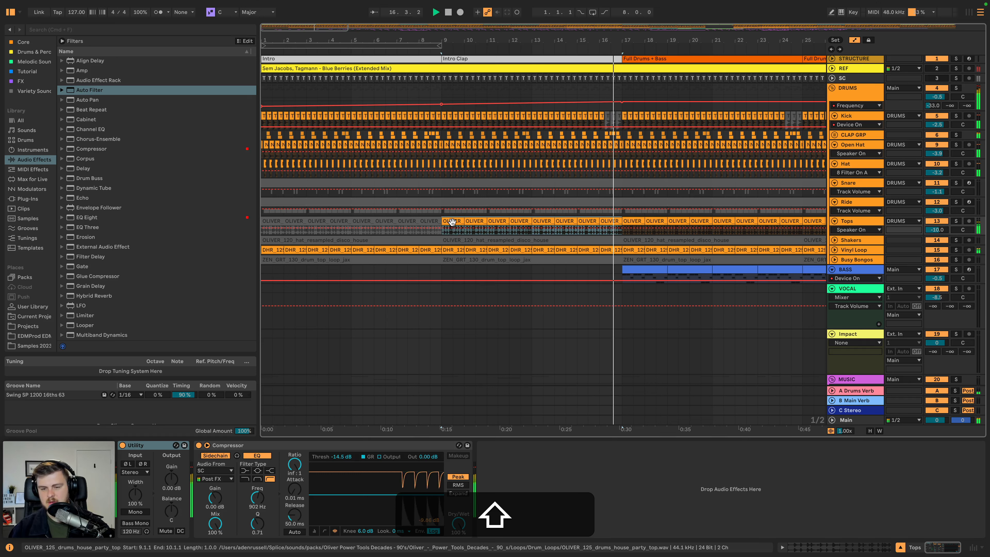
{"action": "key", "text": "0"}
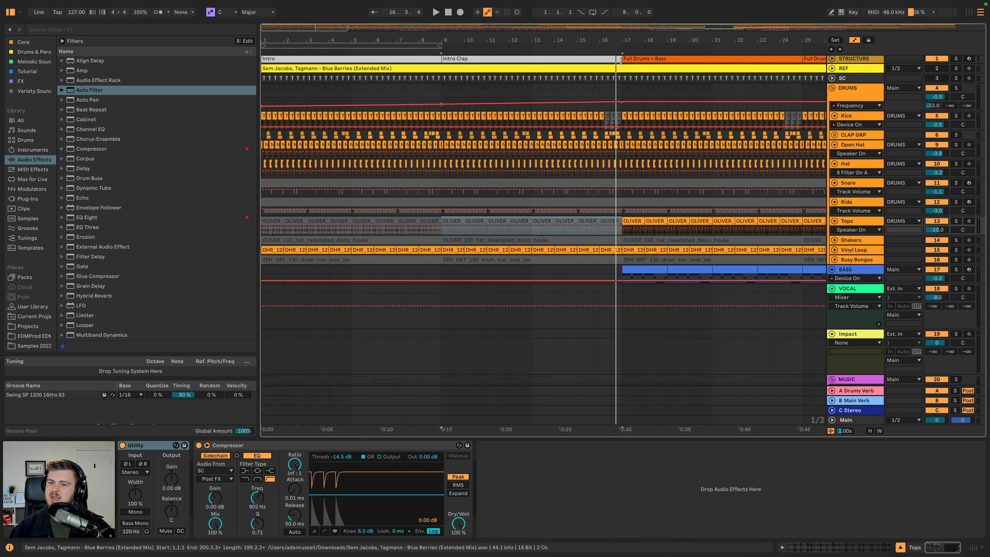
{"action": "left_click", "coordinate": [601, 48]}
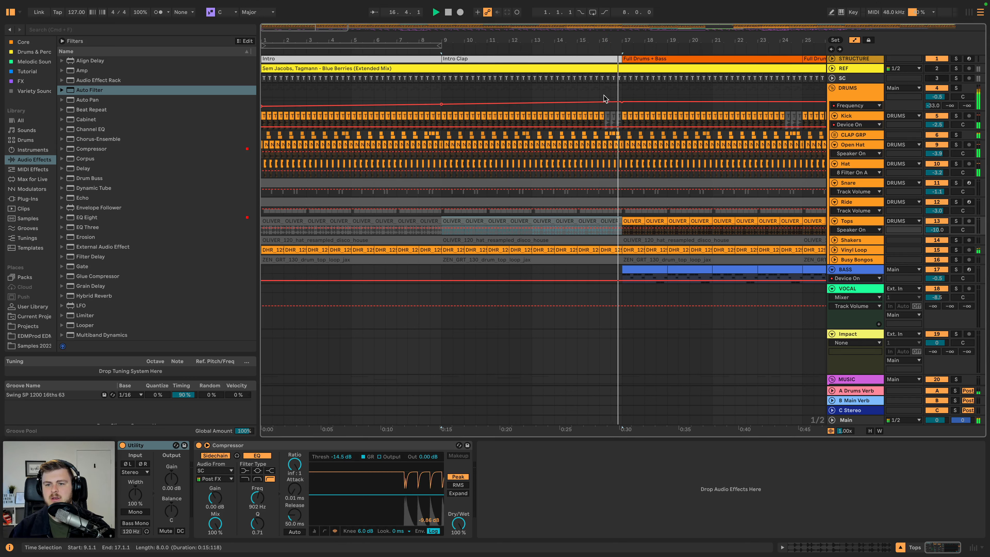
{"action": "key", "text": "space"}
Deactivate all Kick clips from bar 15 up to bar 17 and play the transition.
{"action": "left_click", "coordinate": [581, 116]}
{"action": "left_click_drag", "start_coordinate": [622, 116], "coordinate": [580, 115]}
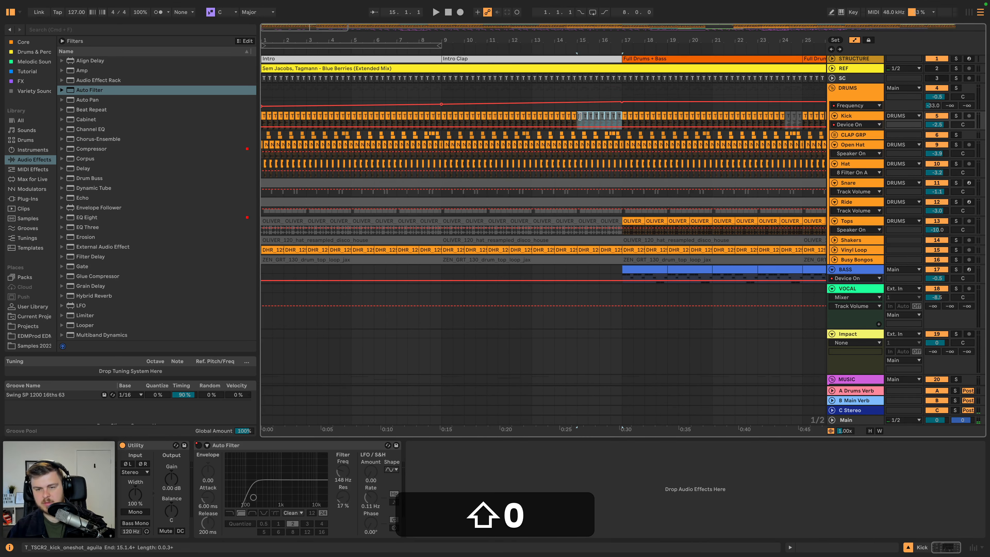
{"action": "left_click", "coordinate": [571, 48]}
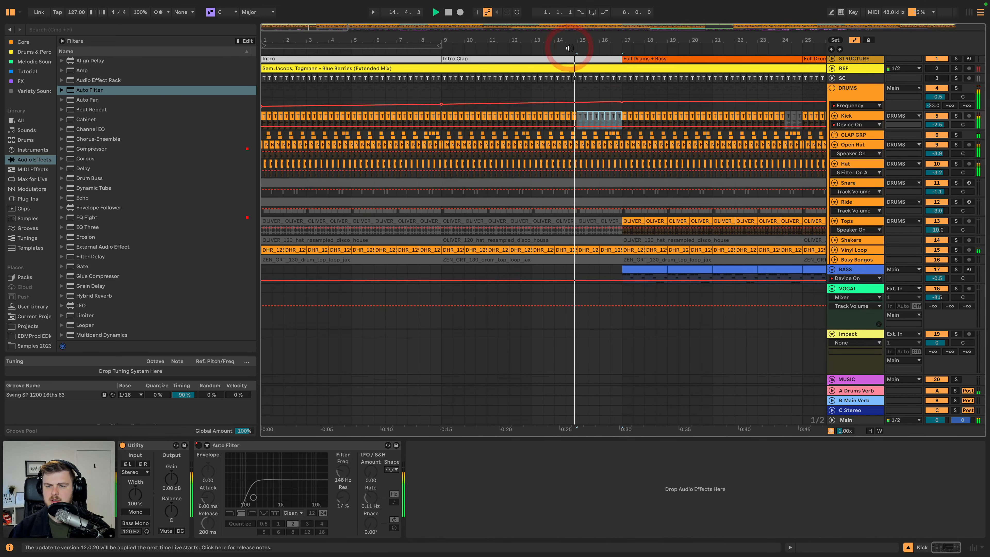
Play into the Full Drums + Bass section and examine its drum and music tracks.
{"action": "left_click_drag", "start_coordinate": [622, 40], "coordinate": [593, 48]}
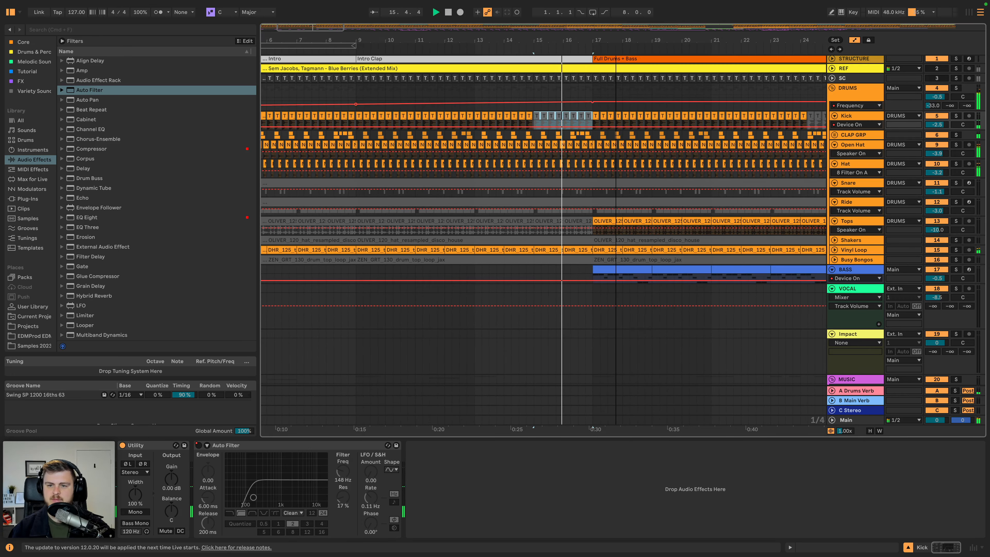
{"action": "scroll", "coordinate": [596, 83], "scroll_direction": "down", "scroll_amount": 5}
{"action": "scroll", "coordinate": [596, 86], "scroll_direction": "up", "scroll_amount": 5}
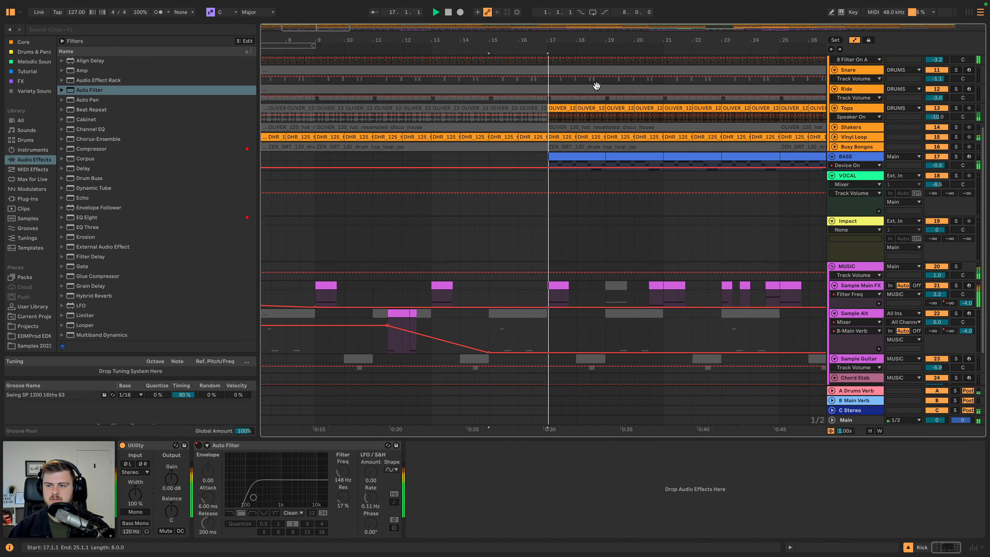
{"action": "scroll", "coordinate": [581, 98], "scroll_direction": "down", "scroll_amount": 4}
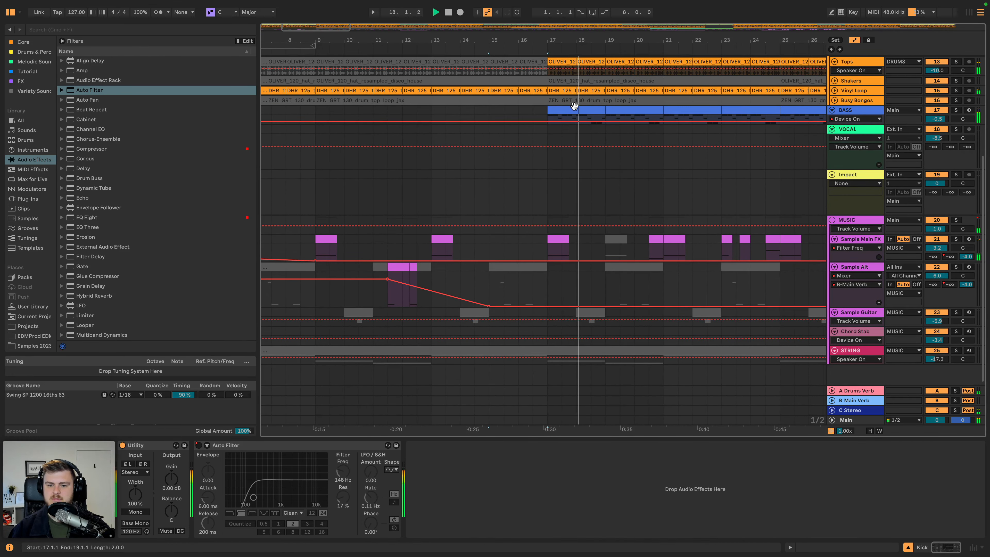
{"action": "scroll", "coordinate": [517, 185], "scroll_direction": "up", "scroll_amount": 6}
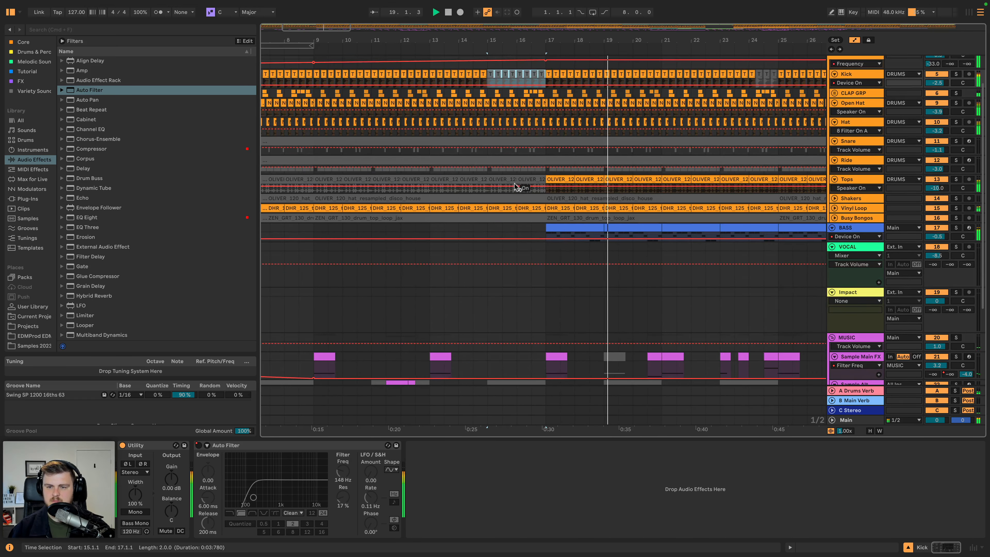
{"action": "scroll", "coordinate": [590, 92], "scroll_direction": "up", "scroll_amount": 3}
{"action": "left_click_drag", "start_coordinate": [581, 40], "coordinate": [497, 38]}
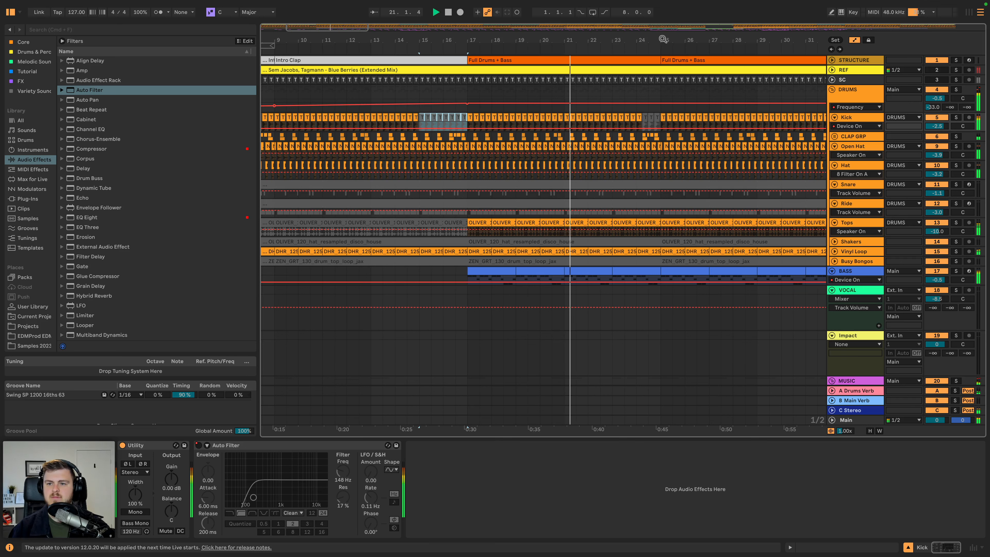
{"action": "left_click_drag", "start_coordinate": [663, 39], "coordinate": [592, 39]}
Select the muted Kick clips from beat 24.2 to the end of bar 24 and listen on through the second Full Drums + Bass section.
{"action": "left_click", "coordinate": [576, 116]}
{"action": "left_click", "coordinate": [588, 116], "text": "shift"}
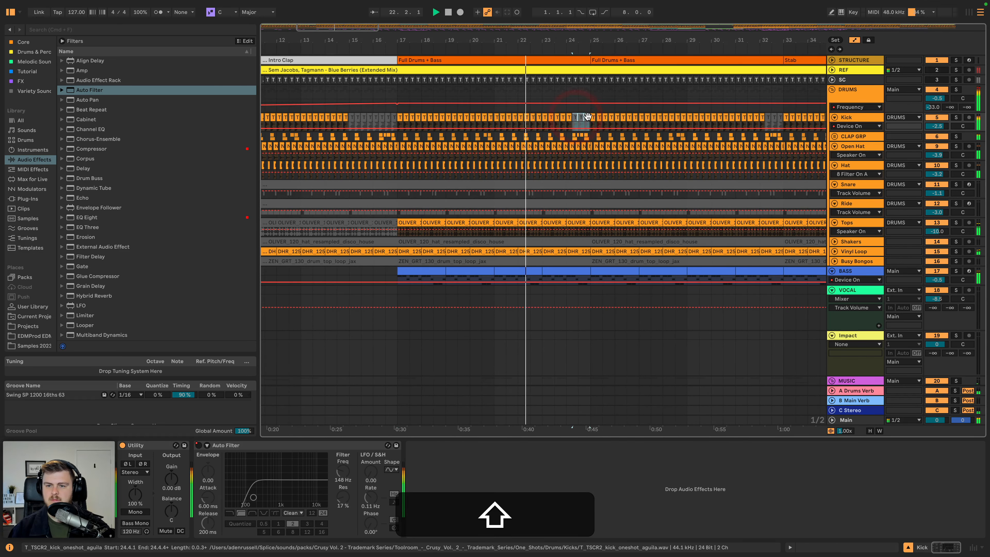
{"action": "key", "text": "space"}
{"action": "scroll", "coordinate": [652, 78], "scroll_direction": "right", "scroll_amount": 3}
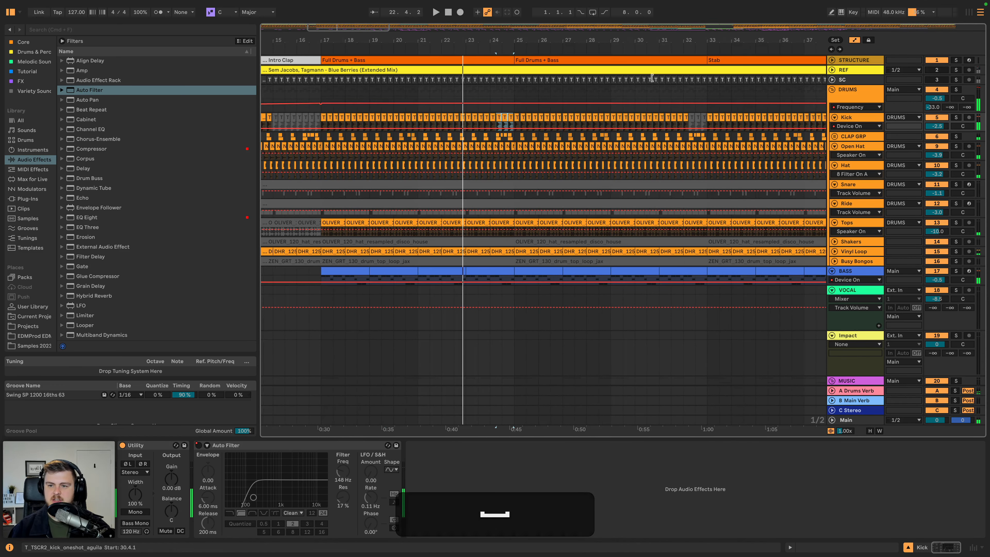
{"action": "key", "text": "space"}
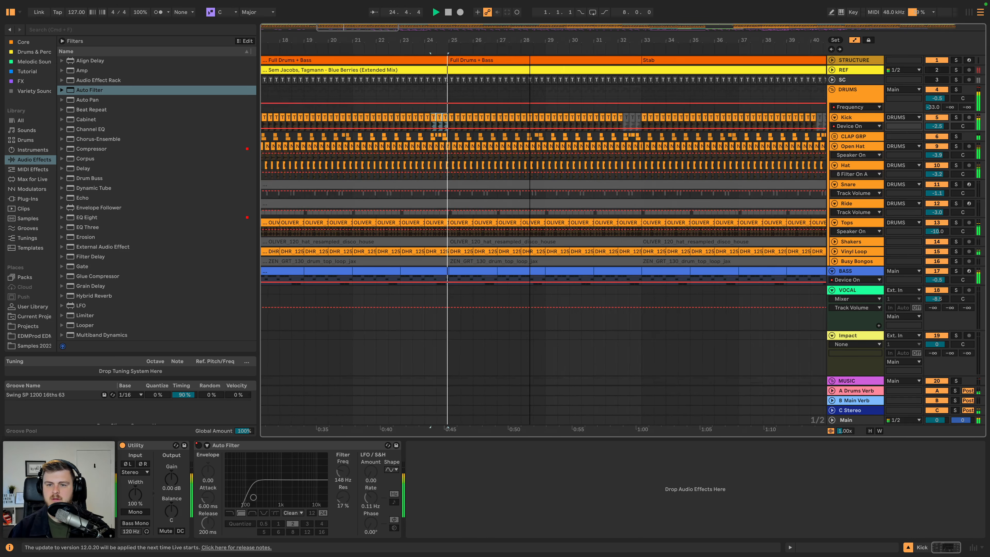
{"action": "scroll", "coordinate": [574, 133], "scroll_direction": "down", "scroll_amount": 5}
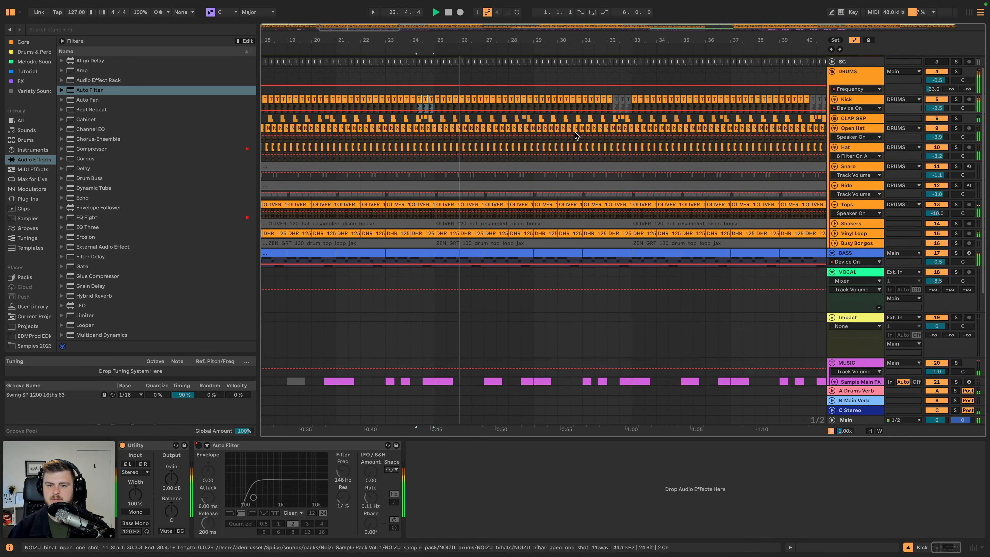
{"action": "scroll", "coordinate": [555, 140], "scroll_direction": "left", "scroll_amount": 2}
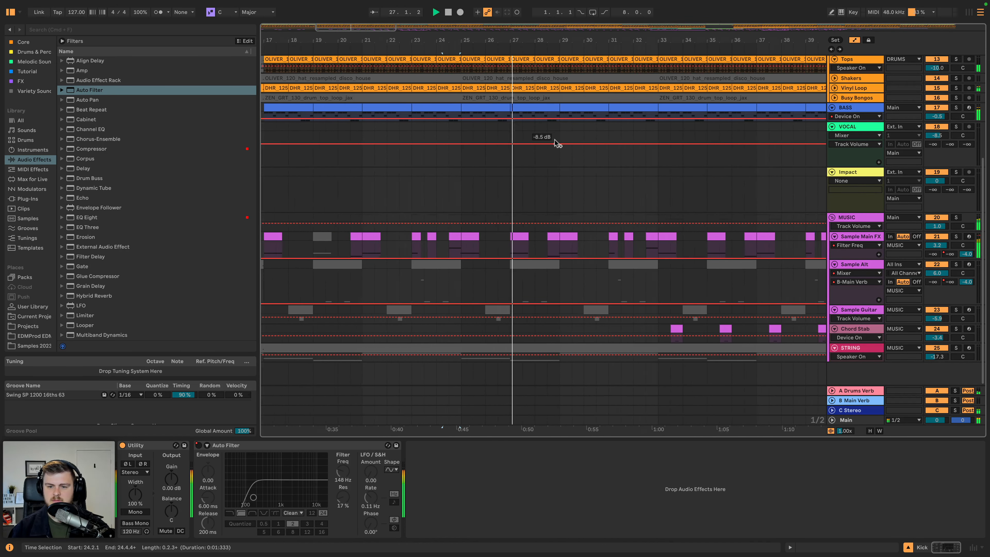
{"action": "scroll", "coordinate": [555, 143], "scroll_direction": "left", "scroll_amount": 1}
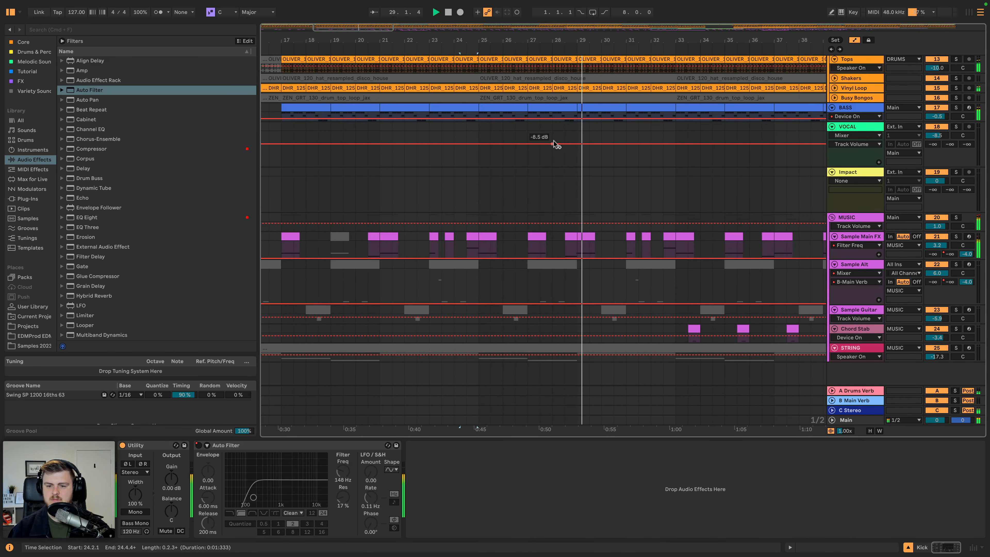
{"action": "left_click_drag", "start_coordinate": [593, 42], "coordinate": [440, 35]}
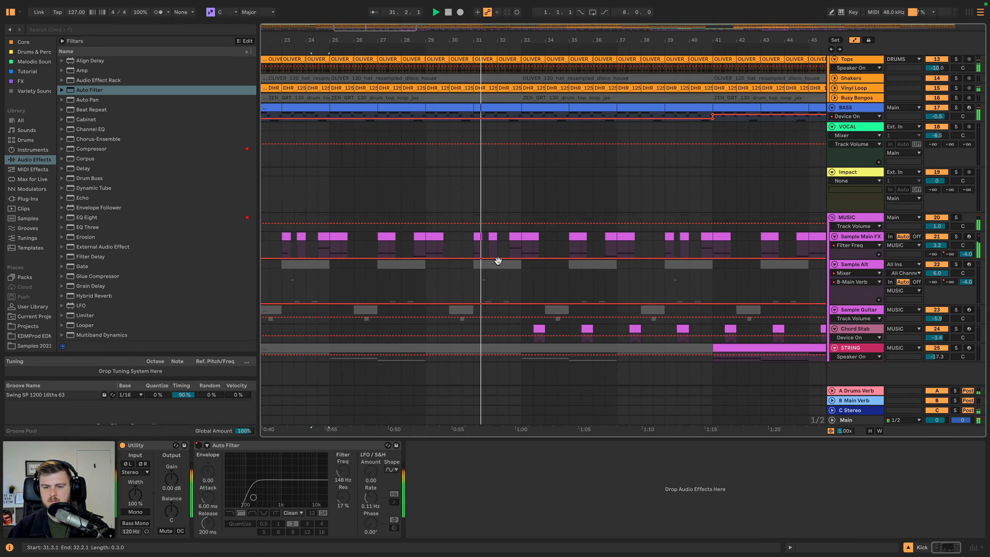
Activate all pieces of the Sample Alt clip from bar 31 up to bar 33 and play them in context.
{"action": "left_click", "coordinate": [498, 260]}
{"action": "key", "text": "0"}
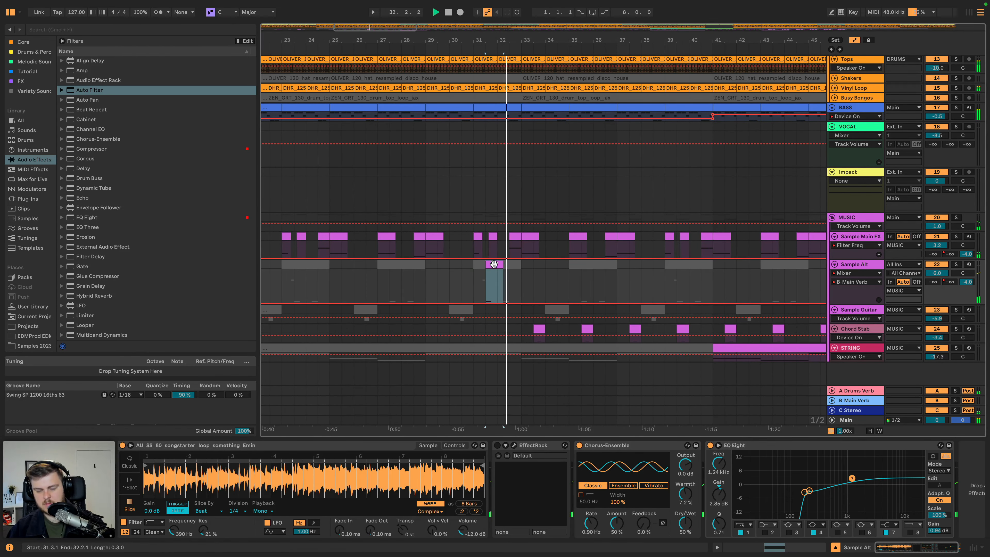
{"action": "left_click", "coordinate": [482, 264]}
{"action": "key", "text": "0"}
{"action": "left_click", "coordinate": [511, 265]}
{"action": "key", "text": "0"}
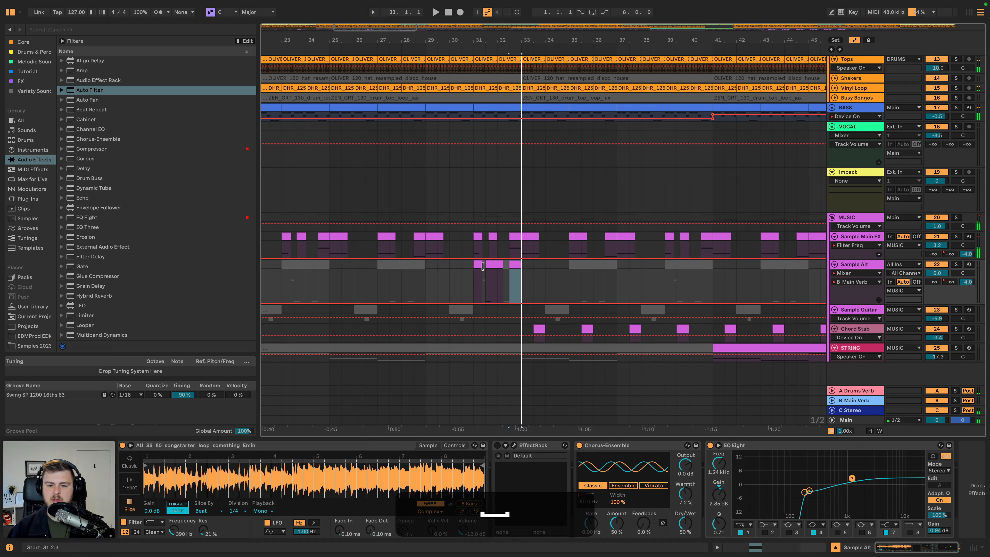
{"action": "left_click", "coordinate": [483, 267]}
{"action": "key", "text": "0"}
{"action": "left_click", "coordinate": [475, 268]}
{"action": "key", "text": "space"}
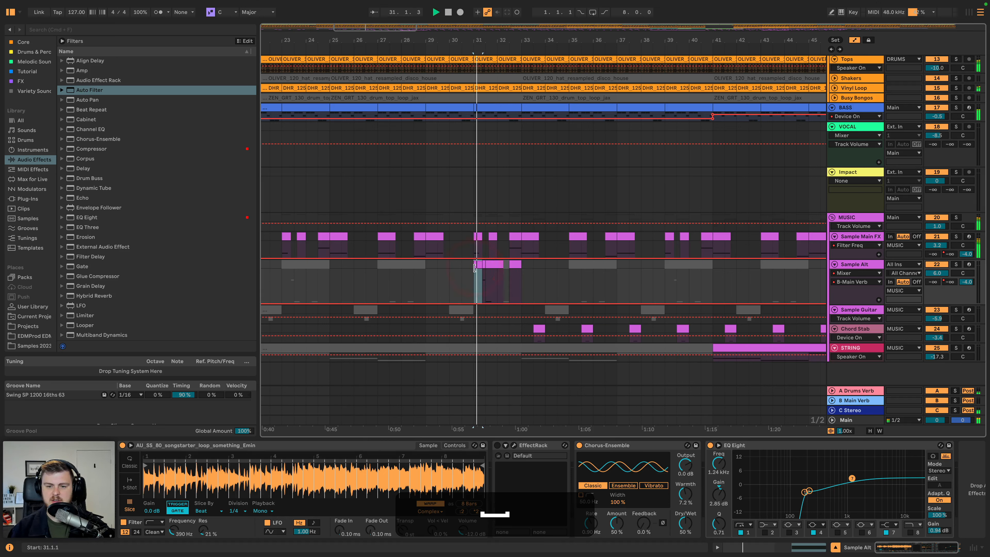
{"action": "left_click", "coordinate": [506, 266]}
{"action": "key", "text": "0"}
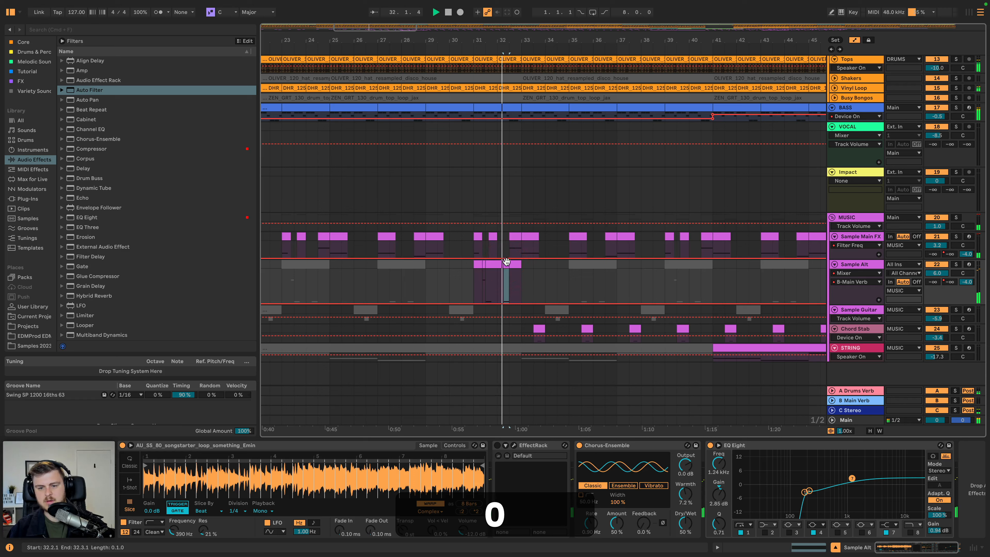
Activate the Sample Alt clips from bar 39 up to bar 41, just before the Kick + Bass HP + String section.
{"action": "left_click_drag", "start_coordinate": [501, 40], "coordinate": [501, 22]}
{"action": "scroll", "coordinate": [526, 146], "scroll_direction": "up", "scroll_amount": 5}
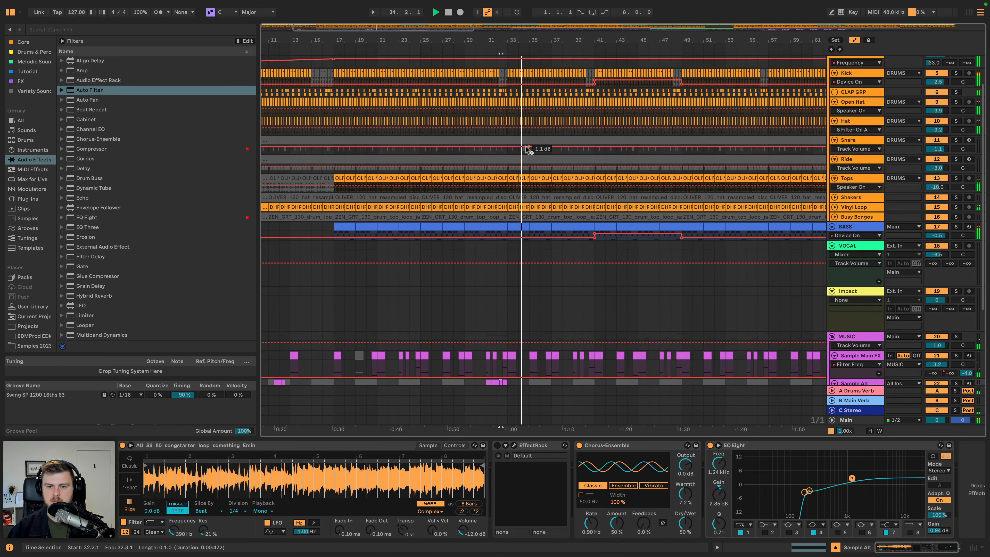
{"action": "scroll", "coordinate": [527, 150], "scroll_direction": "down", "scroll_amount": 5}
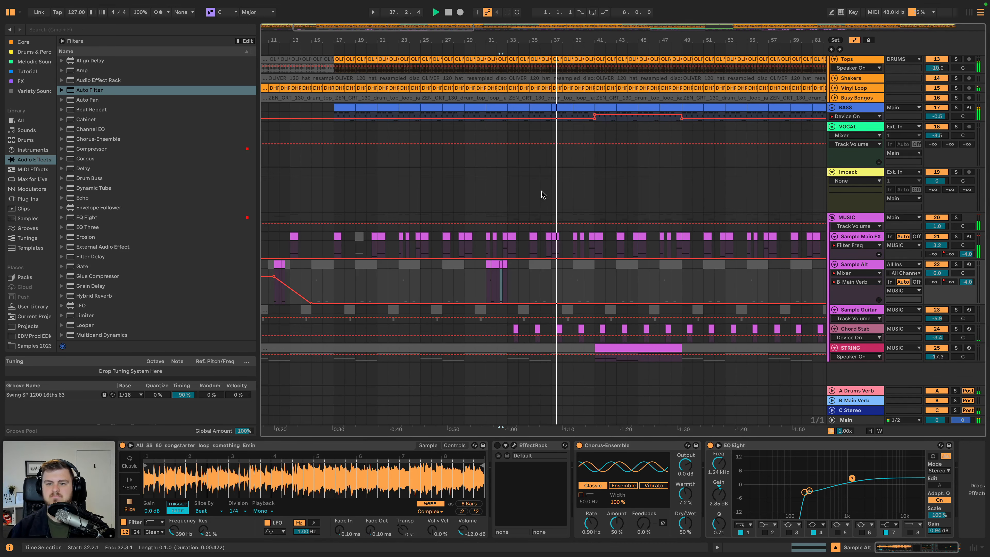
{"action": "scroll", "coordinate": [543, 194], "scroll_direction": "up", "scroll_amount": 1}
{"action": "scroll", "coordinate": [540, 195], "scroll_direction": "down", "scroll_amount": 1}
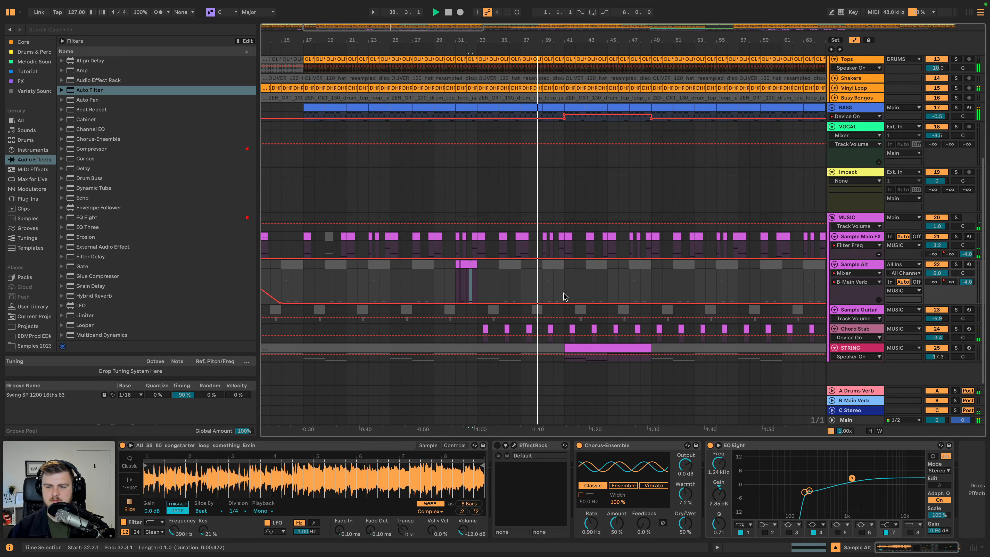
{"action": "left_click", "coordinate": [557, 268]}
{"action": "key", "text": "super+v"}
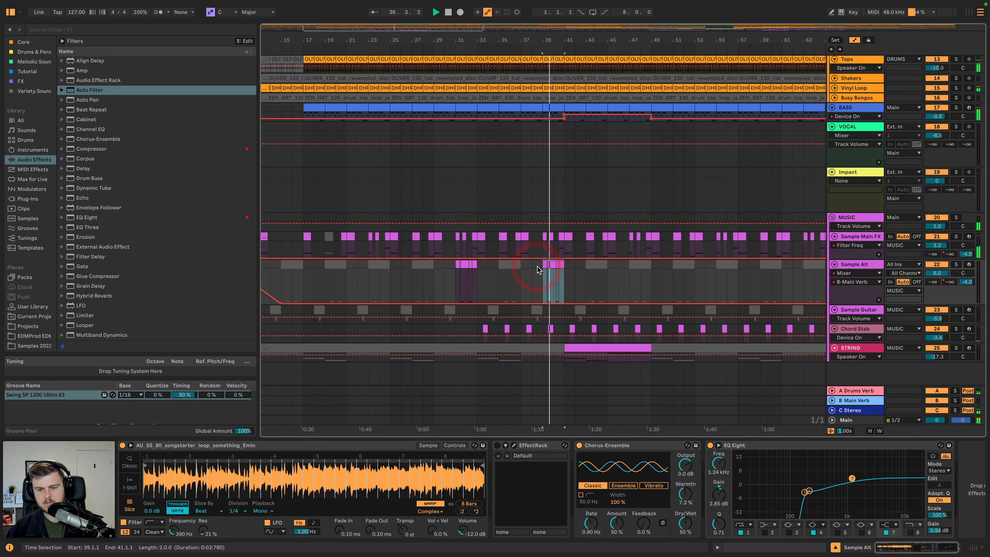
Activate the Sample Alt clips from bar 43 up to bar 45 and from bar 46 up to bar 49.
{"action": "left_click", "coordinate": [588, 263]}
{"action": "left_click", "coordinate": [603, 265], "text": "shift"}
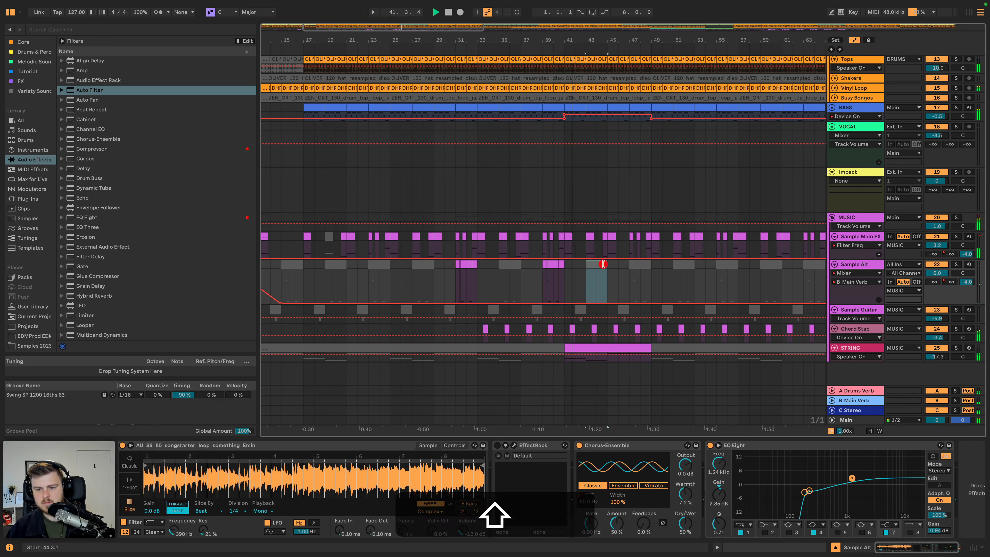
{"action": "key", "text": "shift+0"}
{"action": "left_click_drag", "start_coordinate": [621, 267], "coordinate": [655, 267]}
{"action": "key", "text": "0"}
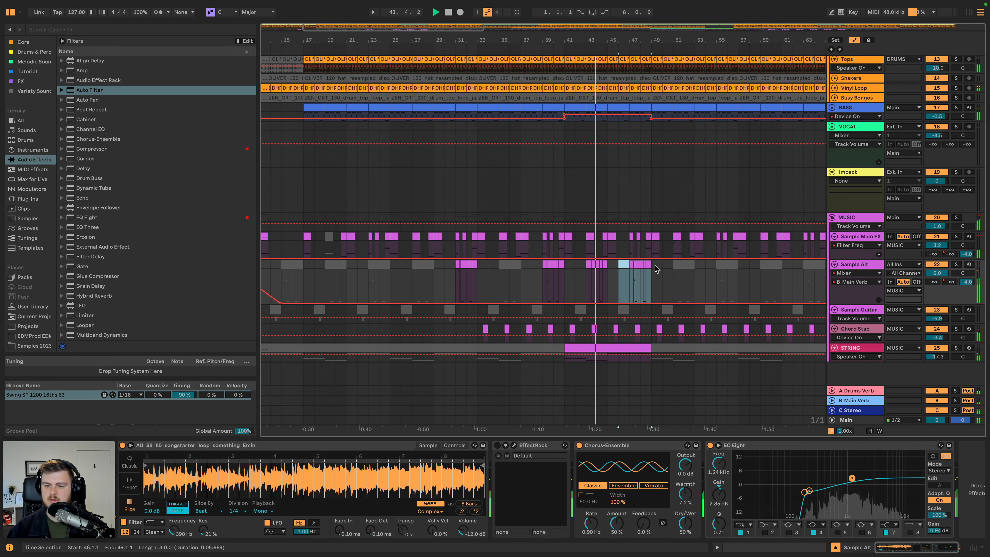
Activate the Sample Alt clips from bar 58 up to bar 66.
{"action": "scroll", "coordinate": [654, 277], "scroll_direction": "right", "scroll_amount": 5}
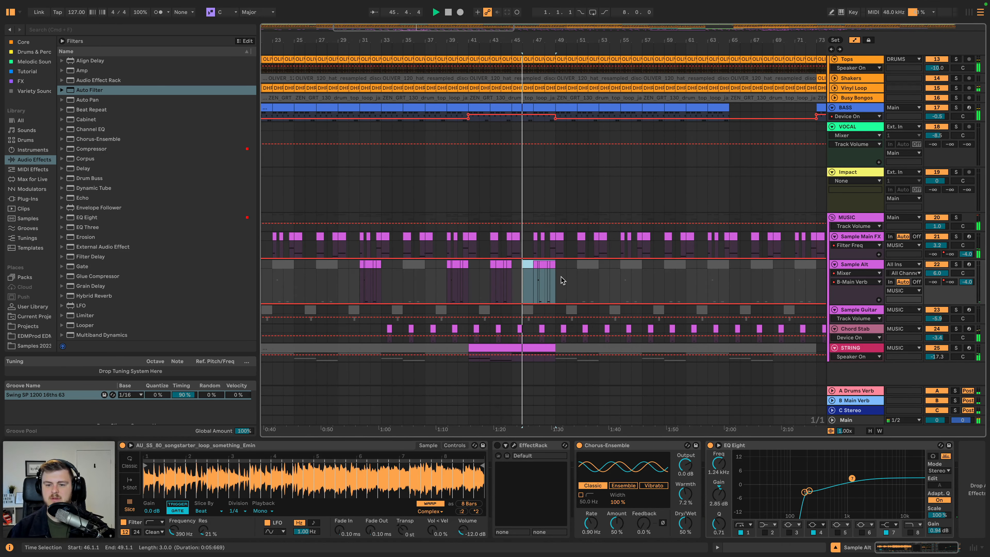
{"action": "scroll", "coordinate": [561, 275], "scroll_direction": "right", "scroll_amount": 4}
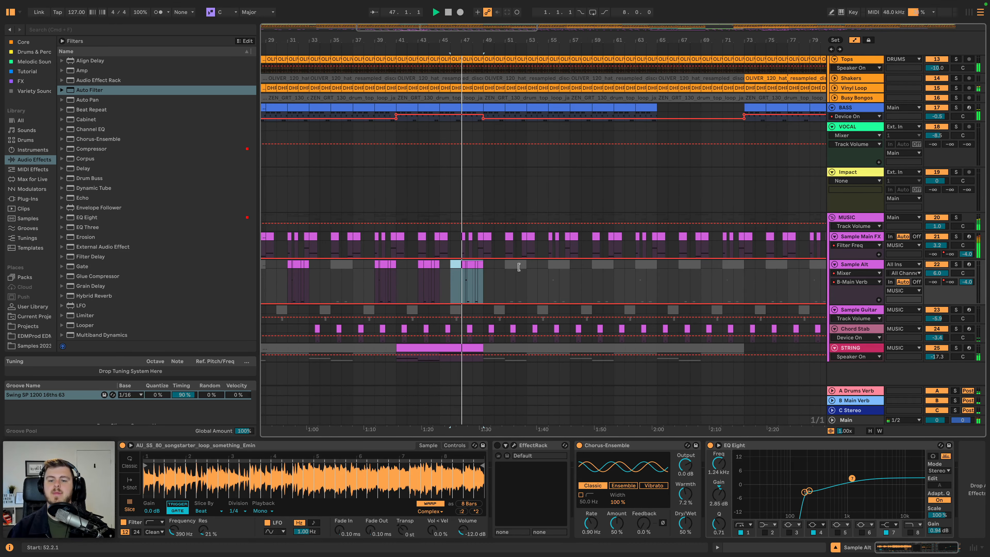
{"action": "left_click_drag", "start_coordinate": [494, 268], "coordinate": [662, 267]}
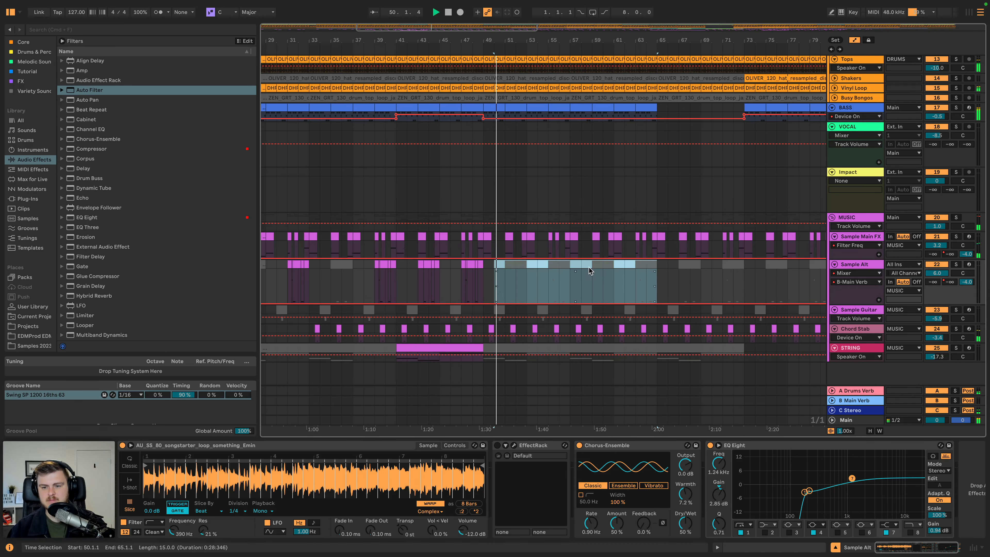
{"action": "left_click", "coordinate": [652, 266]}
{"action": "key", "text": "0"}
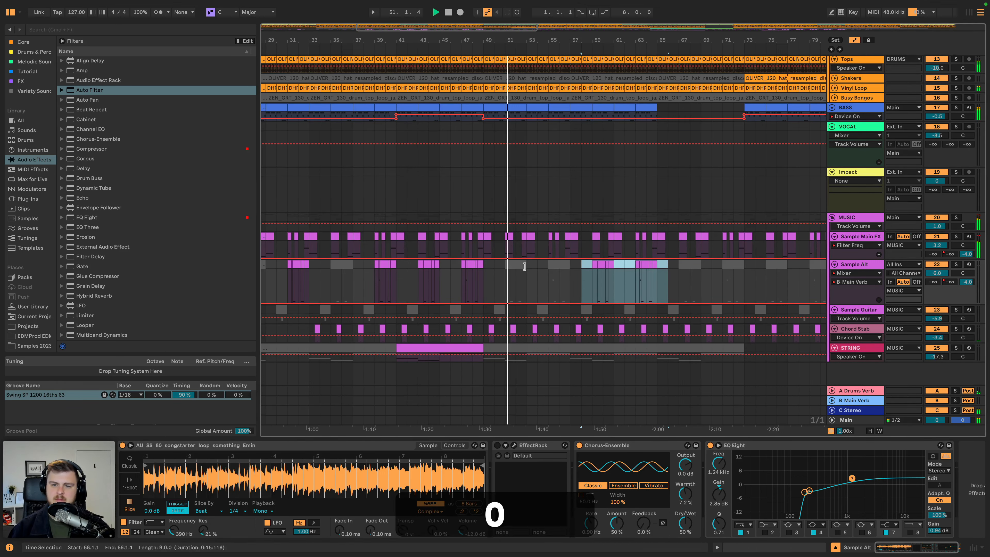
Reactivate the muted Kick clips from beat 40.2 to the end of bar 40 and play the transition into Kick + Bass HP + String.
{"action": "scroll", "coordinate": [526, 271], "scroll_direction": "up", "scroll_amount": 3}
{"action": "scroll", "coordinate": [519, 271], "scroll_direction": "up", "scroll_amount": 5}
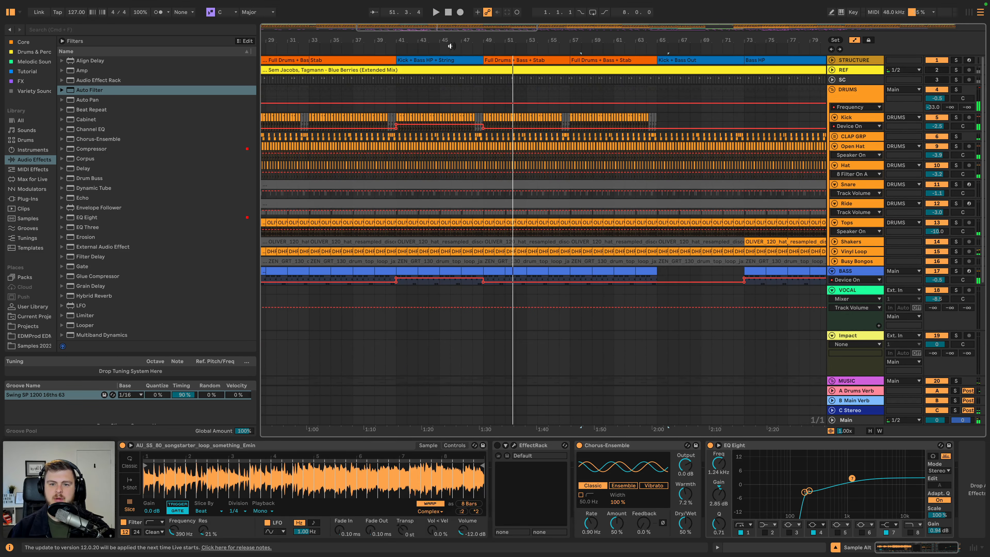
{"action": "scroll", "coordinate": [378, 93], "scroll_direction": "left", "scroll_amount": 8}
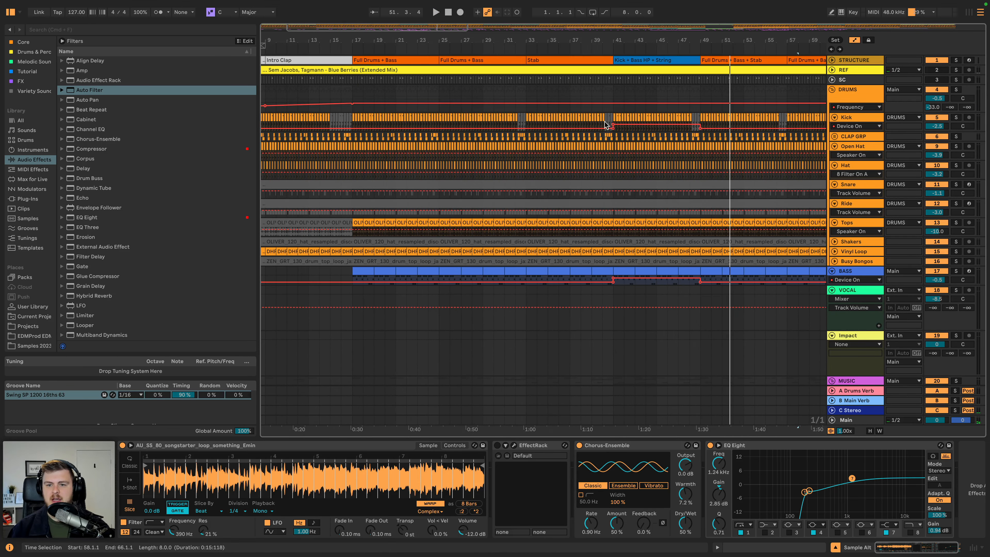
{"action": "scroll", "coordinate": [623, 125], "scroll_direction": "right", "scroll_amount": 1}
{"action": "left_click", "coordinate": [582, 117]}
{"action": "key", "text": "space"}
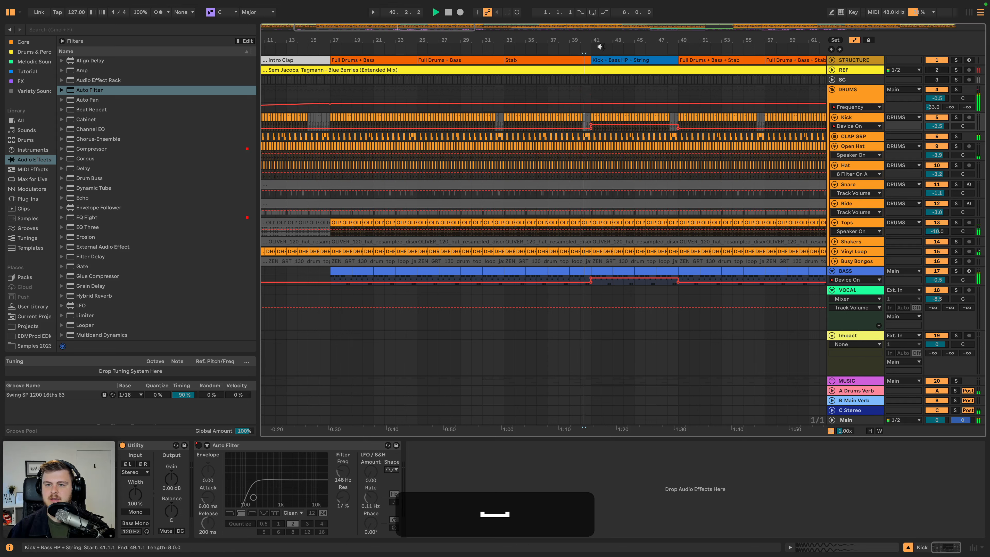
{"action": "scroll", "coordinate": [577, 115], "scroll_direction": "up", "scroll_amount": 5}
{"action": "left_click", "coordinate": [570, 114], "text": "shift"}
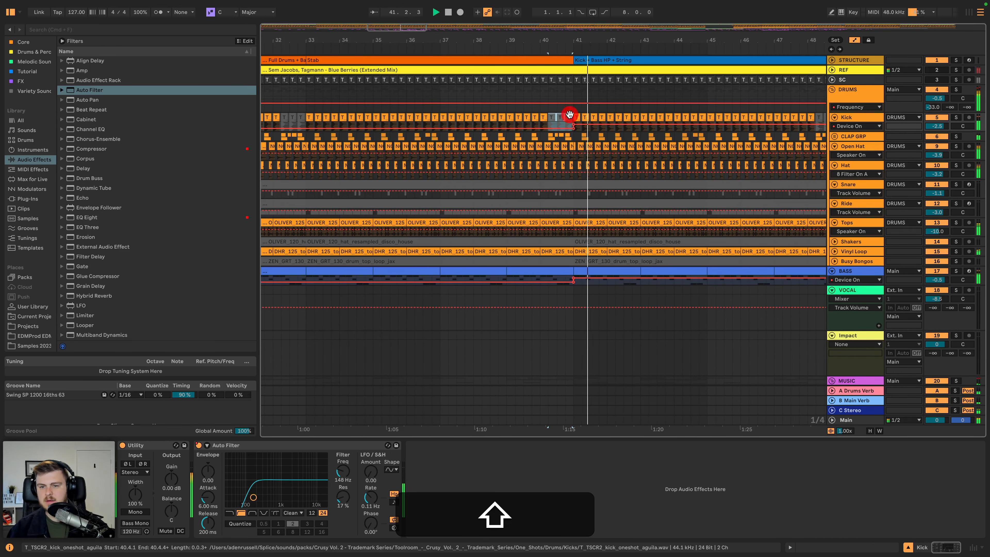
{"action": "key", "text": "0"}
{"action": "key", "text": "space"}
{"action": "scroll", "coordinate": [584, 98], "scroll_direction": "right", "scroll_amount": 3}
{"action": "left_click", "coordinate": [415, 50]}
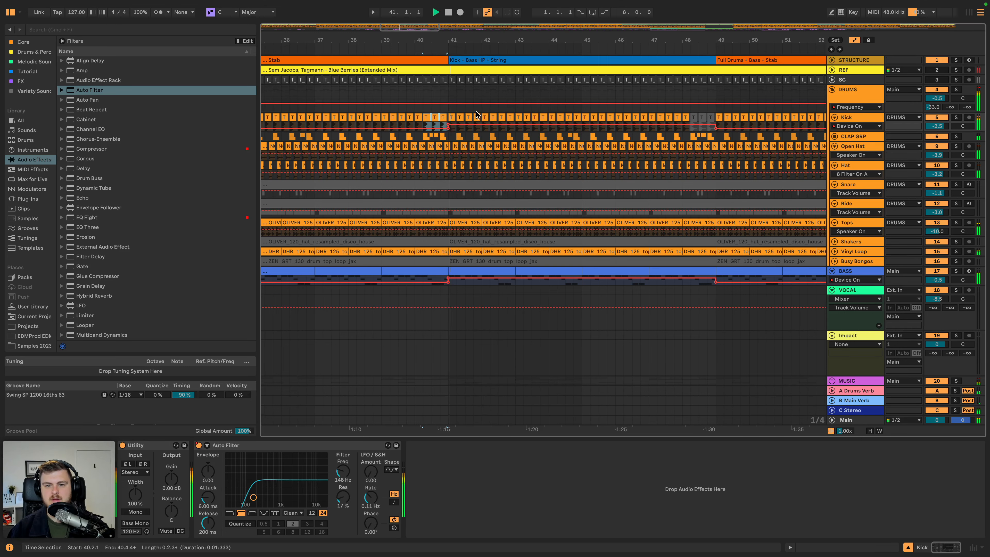
Reactivate the muted Kick clips at the end of bar 48 and play into the Full Drums + Bass + Stab section.
{"action": "left_click_drag", "start_coordinate": [484, 40], "coordinate": [451, 21]}
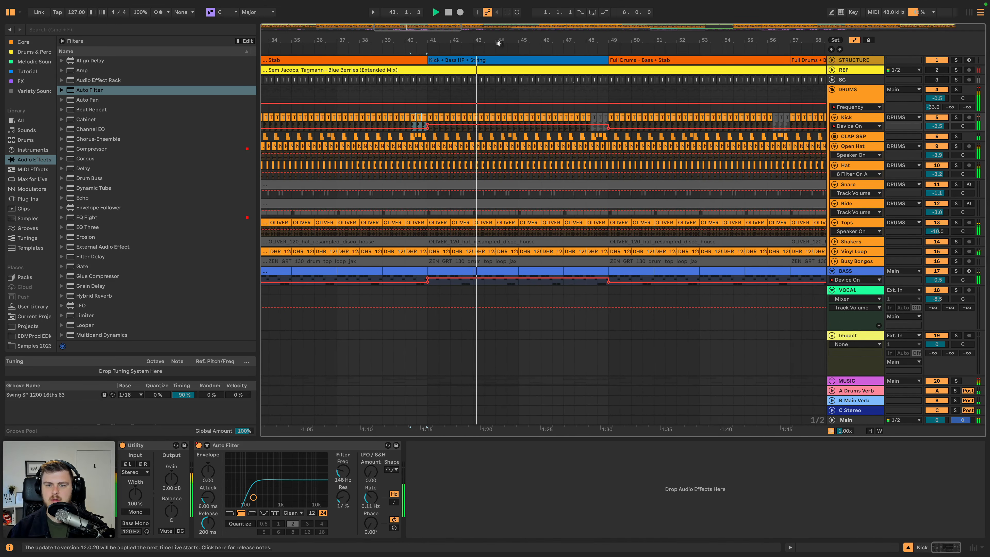
{"action": "left_click", "coordinate": [594, 116]}
{"action": "left_click", "coordinate": [605, 116], "text": "shift"}
{"action": "key", "text": "0"}
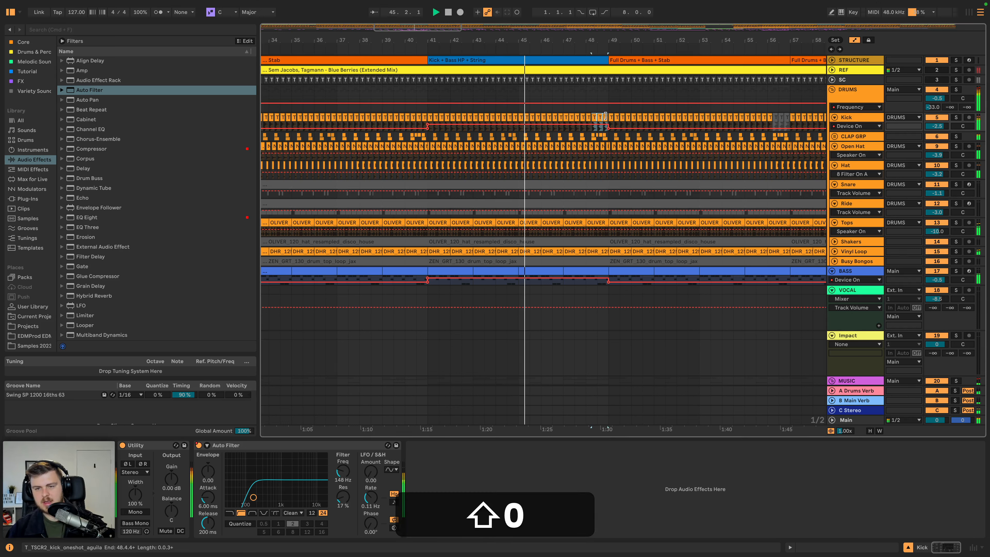
{"action": "left_click", "coordinate": [581, 51]}
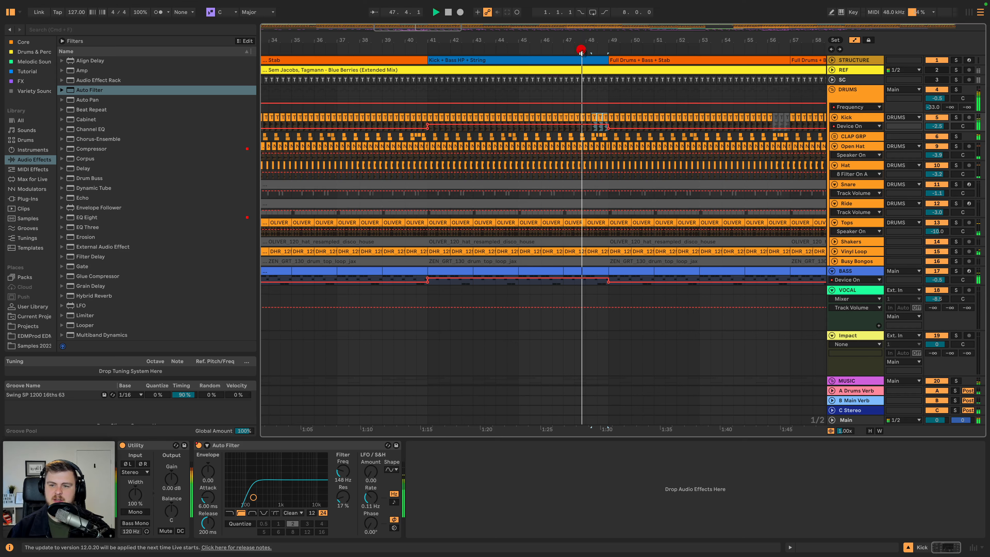
Reactivate the muted Kick clips from beat 56.2 to the end of bar 56, then stop playback.
{"action": "scroll", "coordinate": [595, 99], "scroll_direction": "right", "scroll_amount": 10}
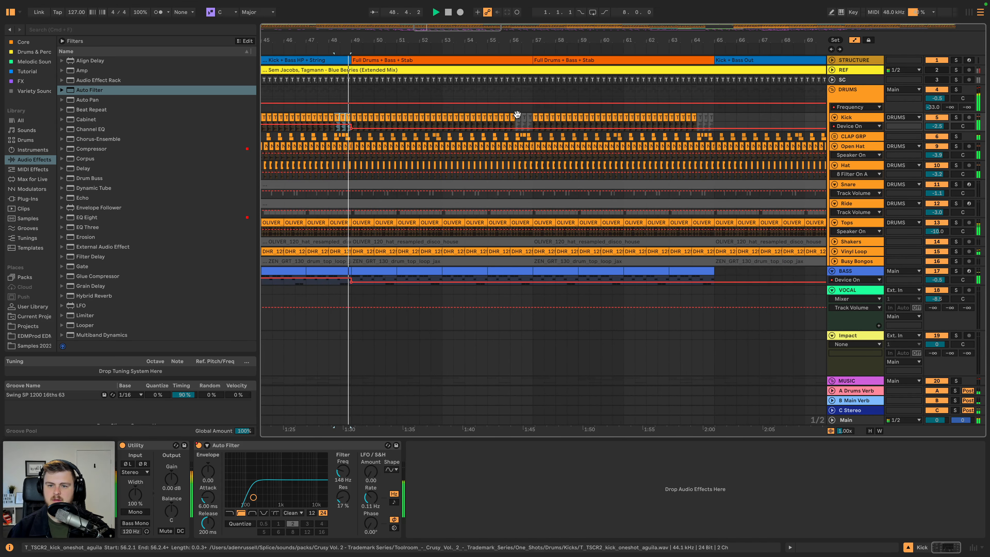
{"action": "left_click", "coordinate": [526, 115], "text": "shift"}
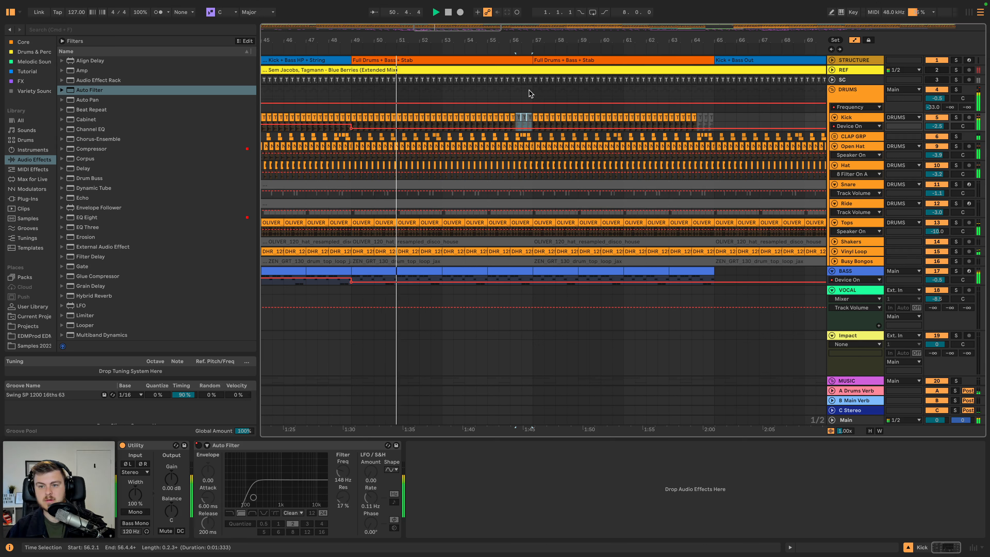
{"action": "key", "text": "0"}
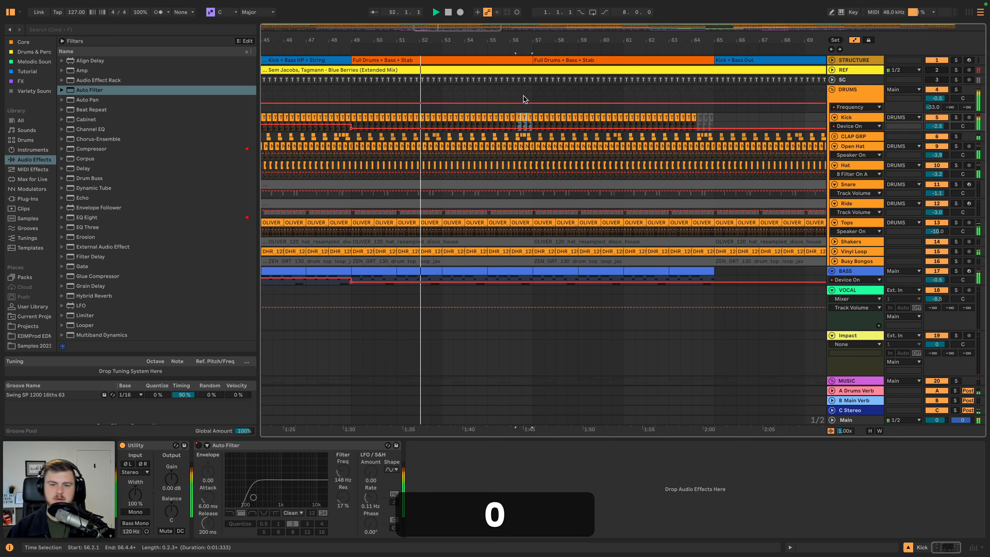
{"action": "key", "text": "space"}
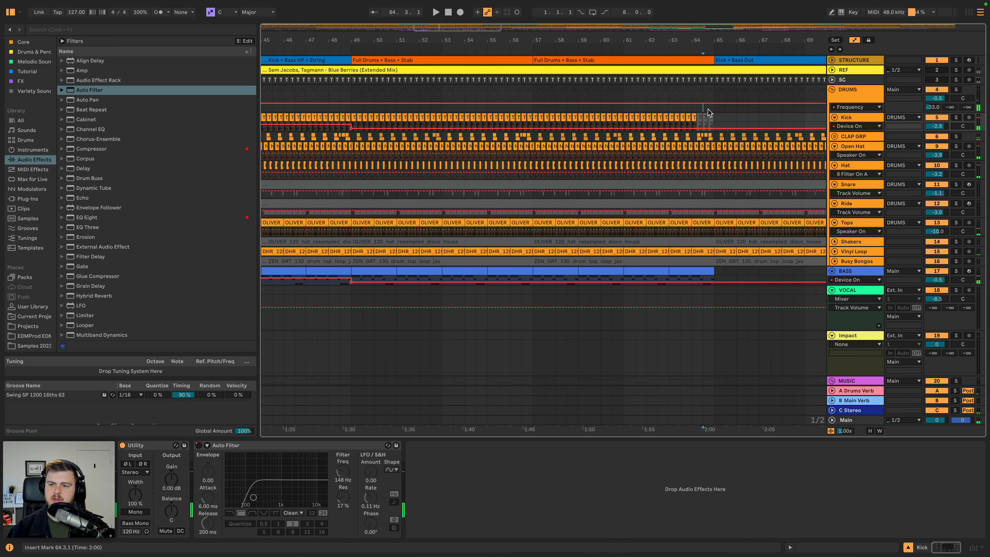
Play from bar 49 and examine the drum, bass and music tracks across the whole arrangement.
{"action": "left_click", "coordinate": [709, 111]}
{"action": "scroll", "coordinate": [370, 76], "scroll_direction": "down", "scroll_amount": 2}
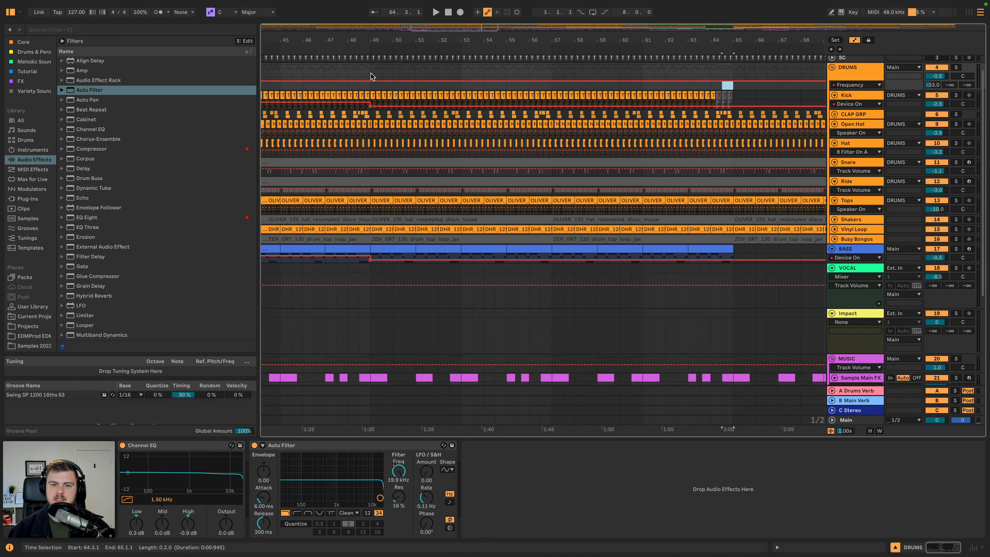
{"action": "left_click", "coordinate": [358, 48]}
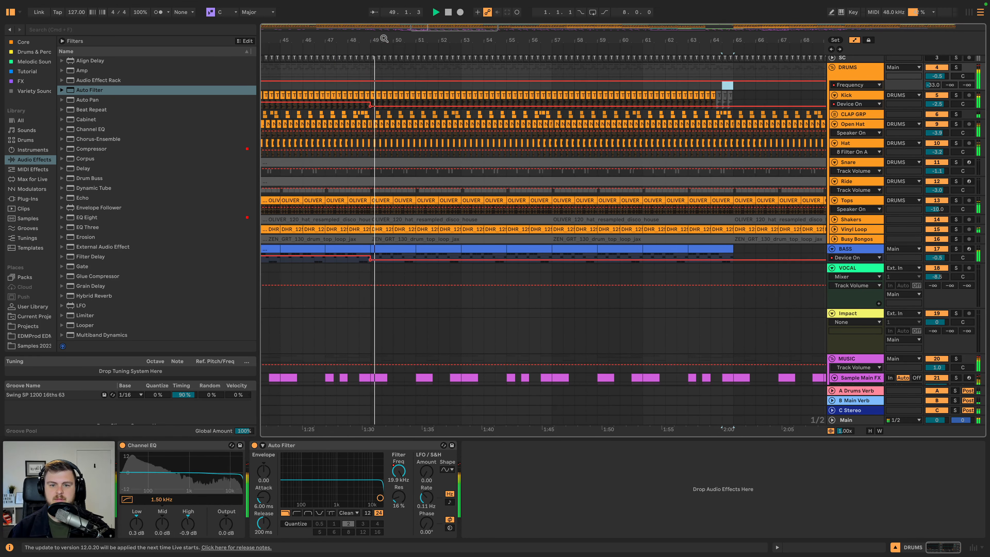
{"action": "left_click_drag", "start_coordinate": [384, 39], "coordinate": [405, 2]}
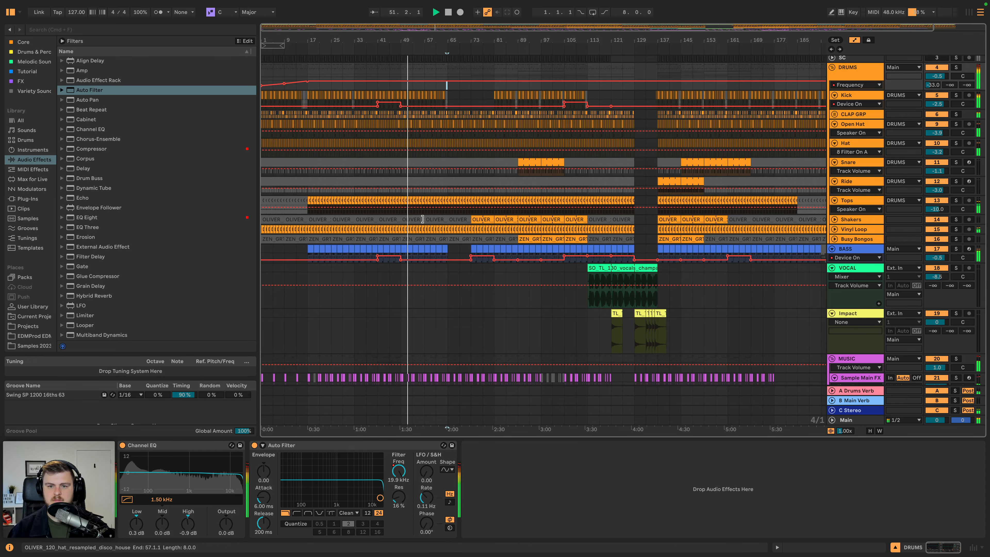
{"action": "scroll", "coordinate": [426, 220], "scroll_direction": "down", "scroll_amount": 5}
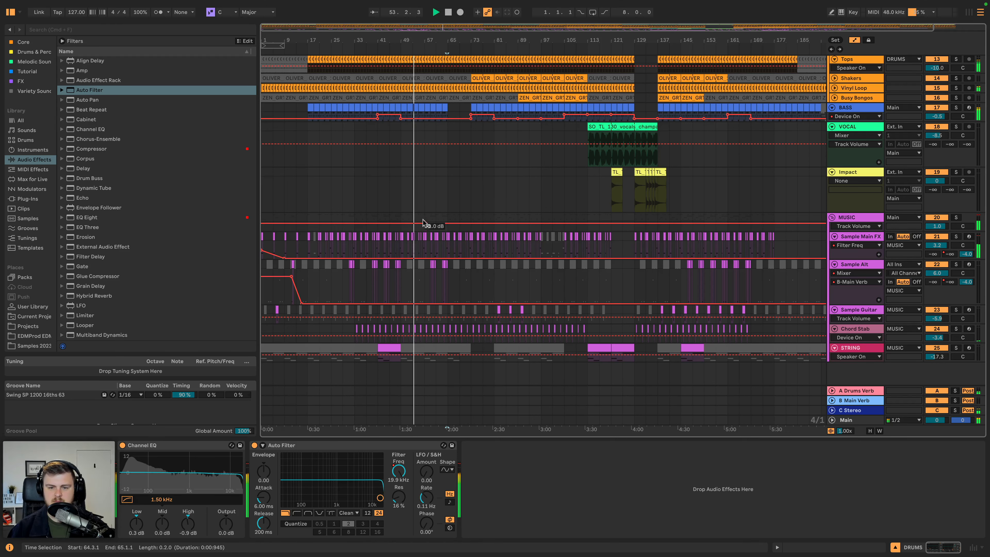
{"action": "scroll", "coordinate": [425, 225], "scroll_direction": "up", "scroll_amount": 3}
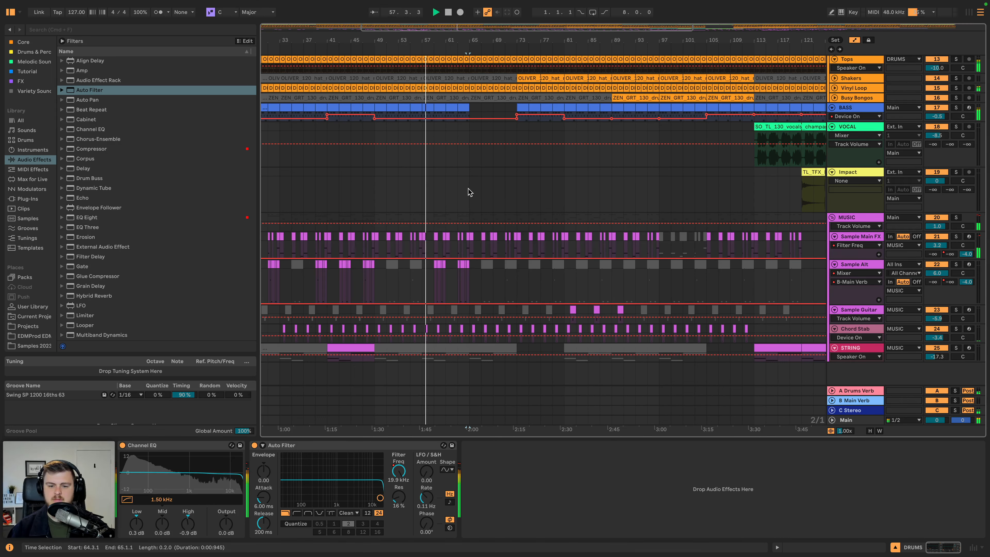
{"action": "key", "text": "space"}
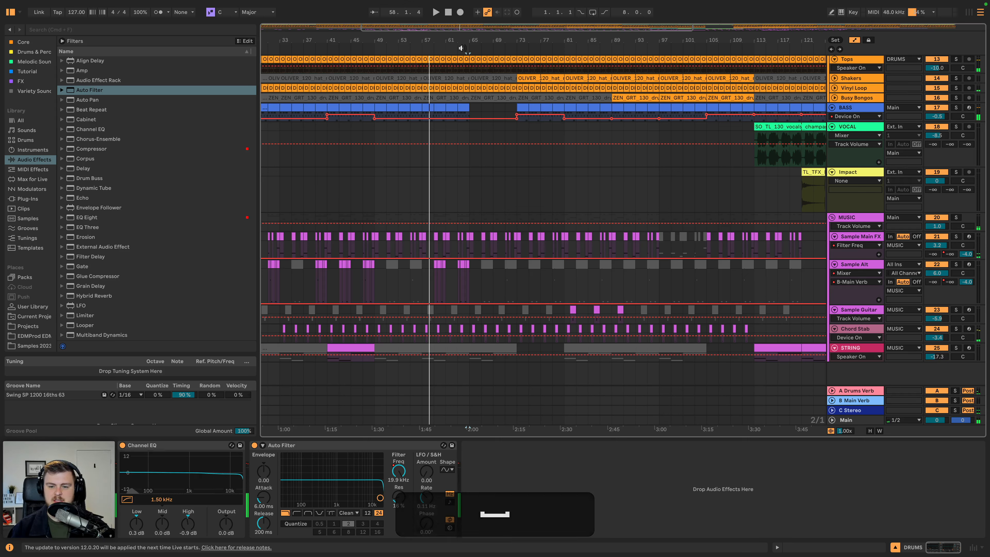
Activate the Sample Alt clips from bar 65 up to bar 73 and play the Kick + Bass Out section.
{"action": "left_click", "coordinate": [461, 48]}
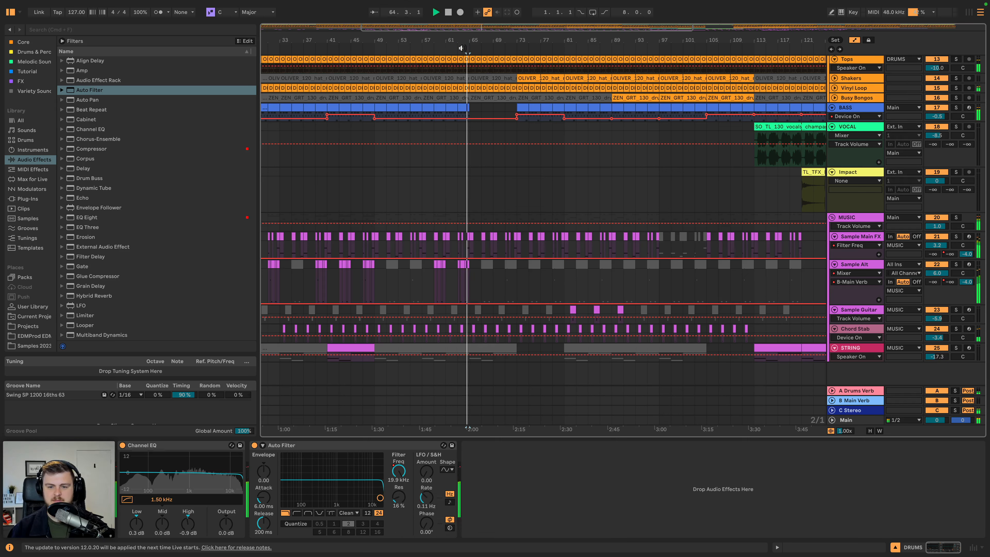
{"action": "left_click", "coordinate": [473, 266]}
{"action": "left_click_drag", "start_coordinate": [473, 266], "coordinate": [515, 267]}
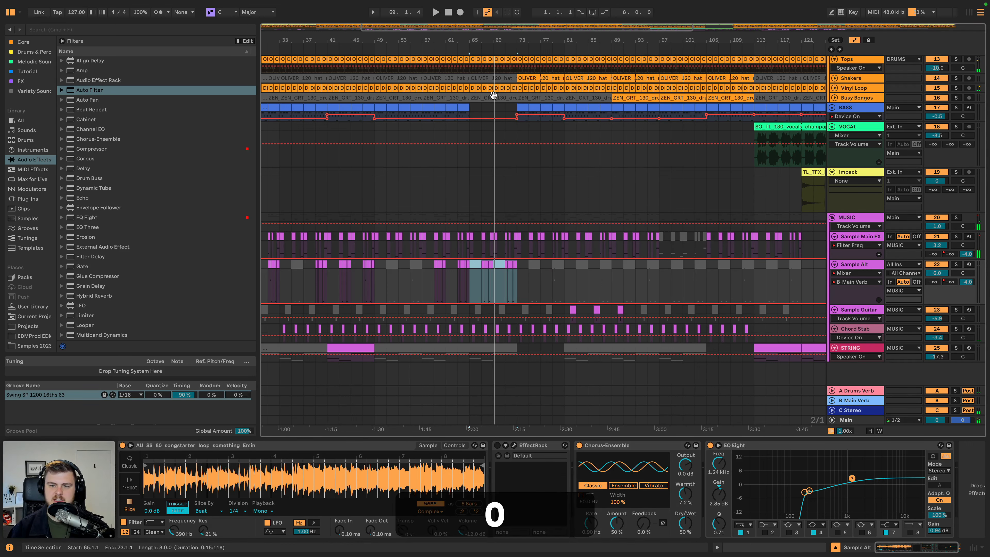
{"action": "left_click", "coordinate": [482, 41]}
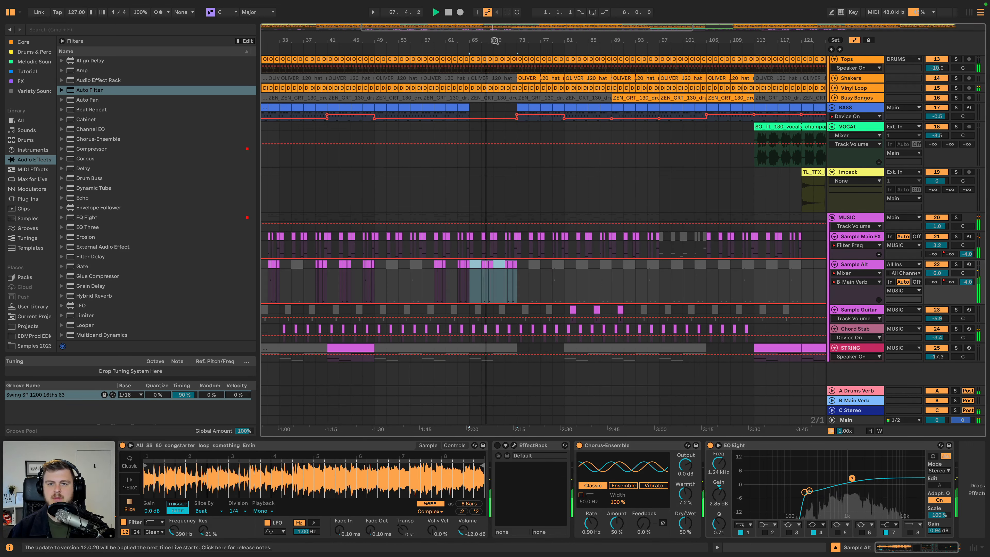
Activate the Sample Alt clips from bar 73 up to bar 97.
{"action": "mouse_move", "coordinate": [495, 41]}
{"action": "left_mouse_down"}
{"action": "mouse_move", "coordinate": [493, 59]}
{"action": "mouse_move", "coordinate": [485, 50]}
{"action": "left_mouse_up"}
{"action": "left_click_drag", "start_coordinate": [514, 266], "coordinate": [697, 269]}
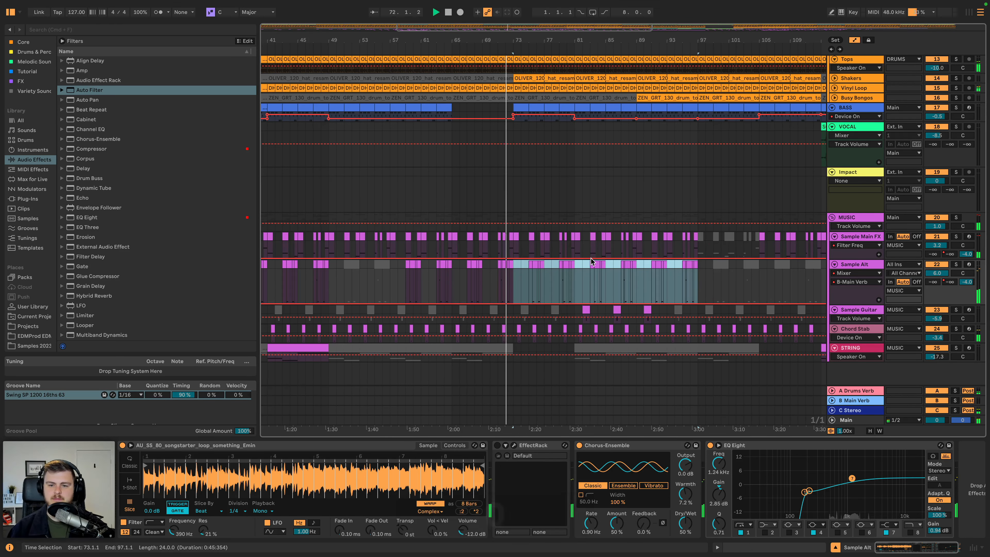
Set the BASS track's Auto Filter frequency to 92.0 Hz while the Bass HP section plays.
{"action": "scroll", "coordinate": [534, 195], "scroll_direction": "up", "scroll_amount": 4}
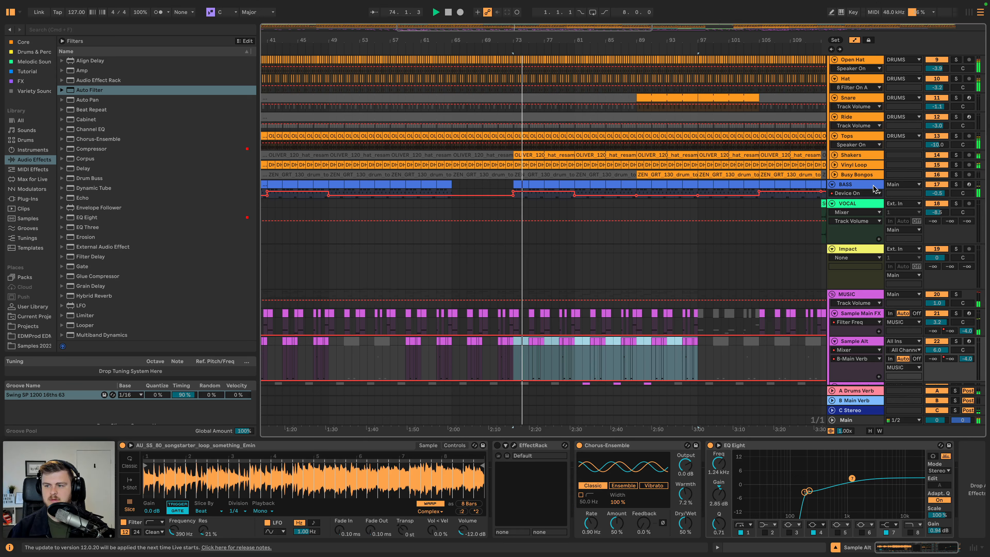
{"action": "left_click", "coordinate": [861, 187]}
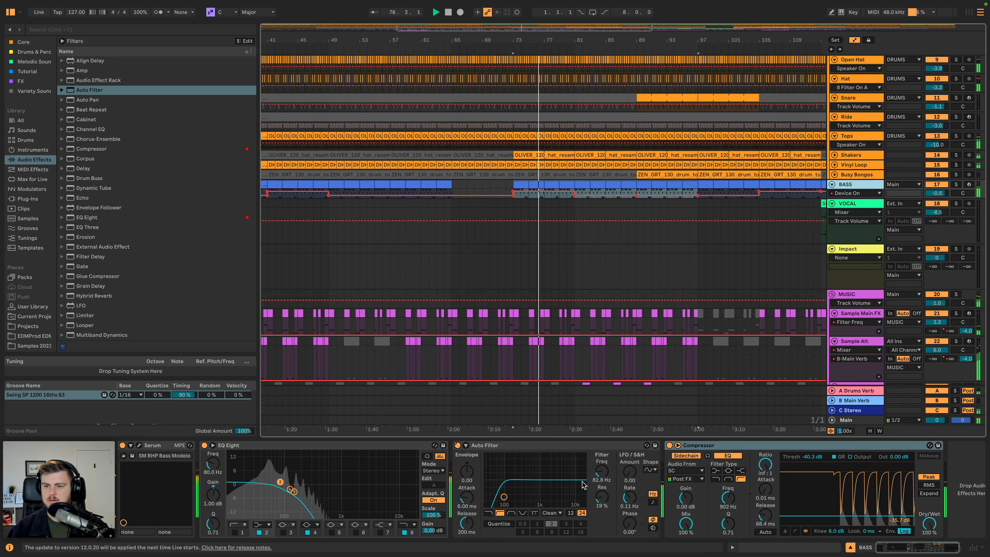
{"action": "left_click_drag", "start_coordinate": [593, 475], "coordinate": [593, 473]}
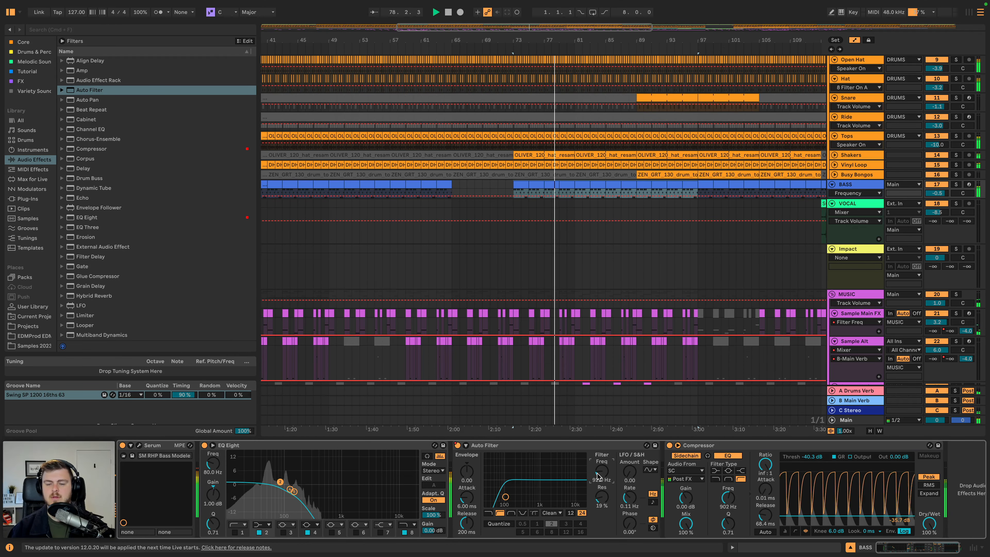
{"action": "scroll", "coordinate": [613, 254], "scroll_direction": "up", "scroll_amount": 4}
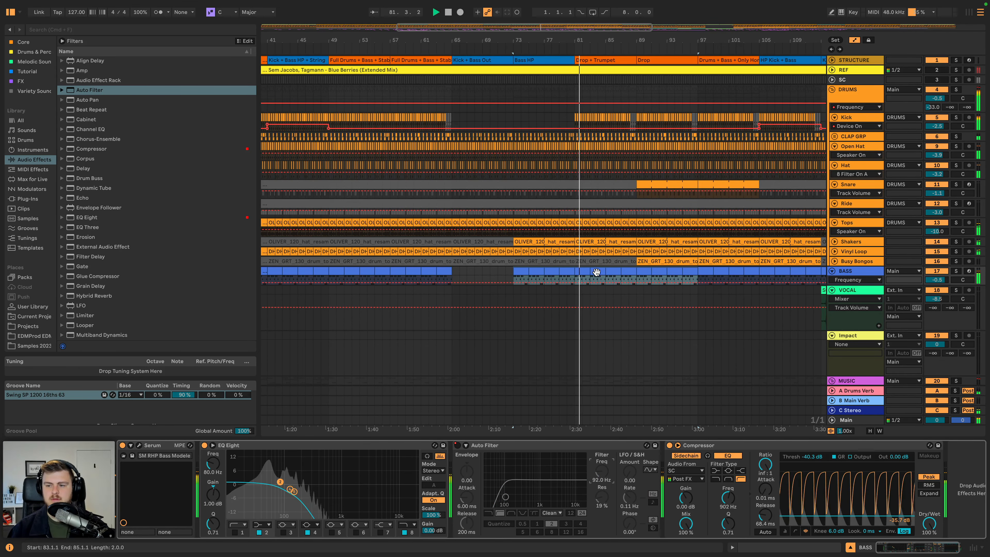
{"action": "scroll", "coordinate": [596, 272], "scroll_direction": "down", "scroll_amount": 8}
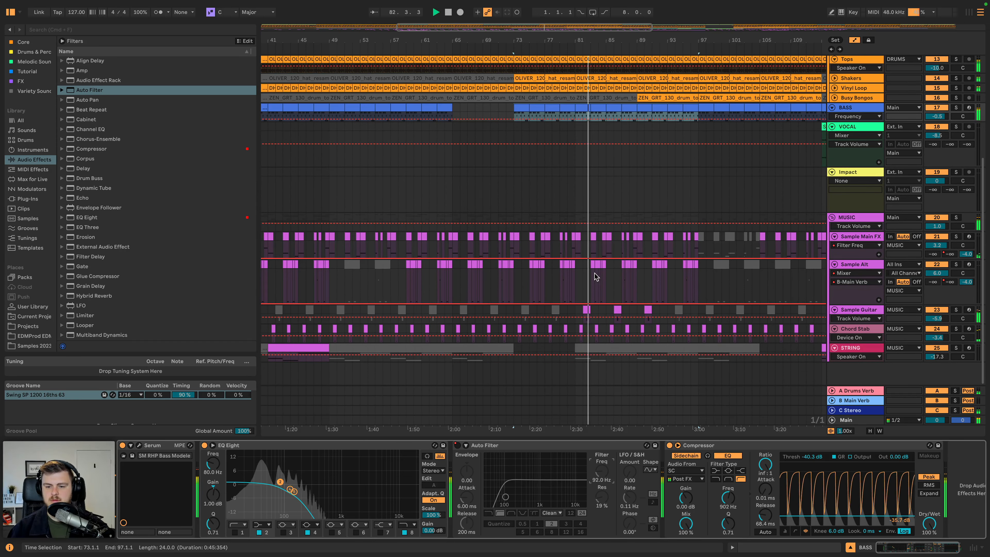
Activate the Sample Guitar clips from bar 73 up to bar 80.
{"action": "left_click", "coordinate": [310, 346]}
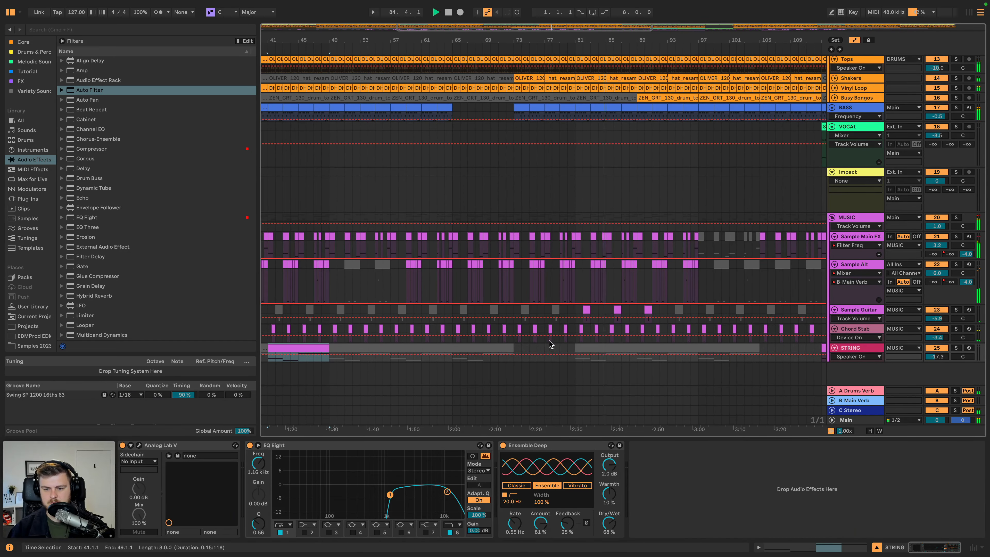
{"action": "left_click_drag", "start_coordinate": [513, 308], "coordinate": [566, 311]}
{"action": "key", "text": "0"}
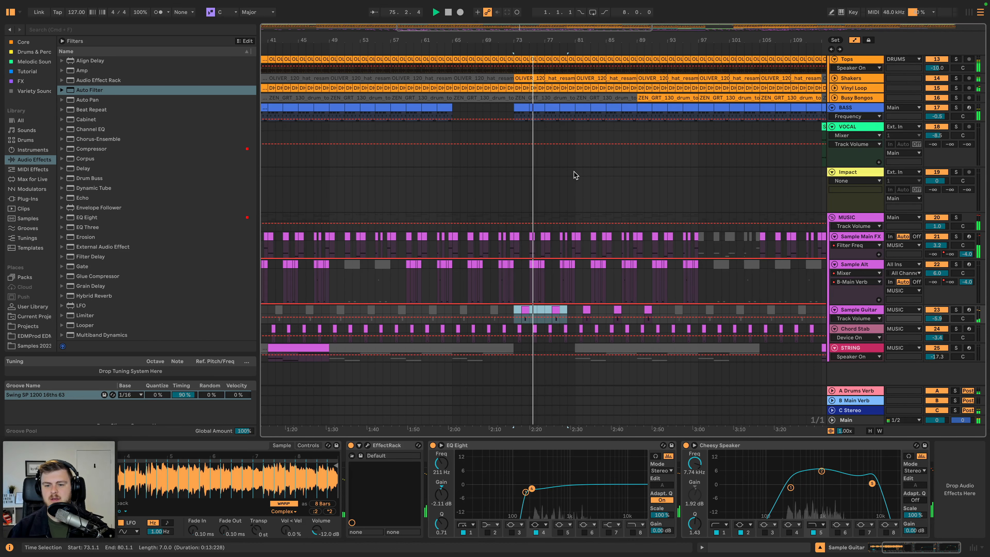
Delete the Sample Alt clips from bar 81 up to bar 90 and play the Drop + Trumpet section from bar 81.
{"action": "scroll", "coordinate": [574, 175], "scroll_direction": "up", "scroll_amount": 2}
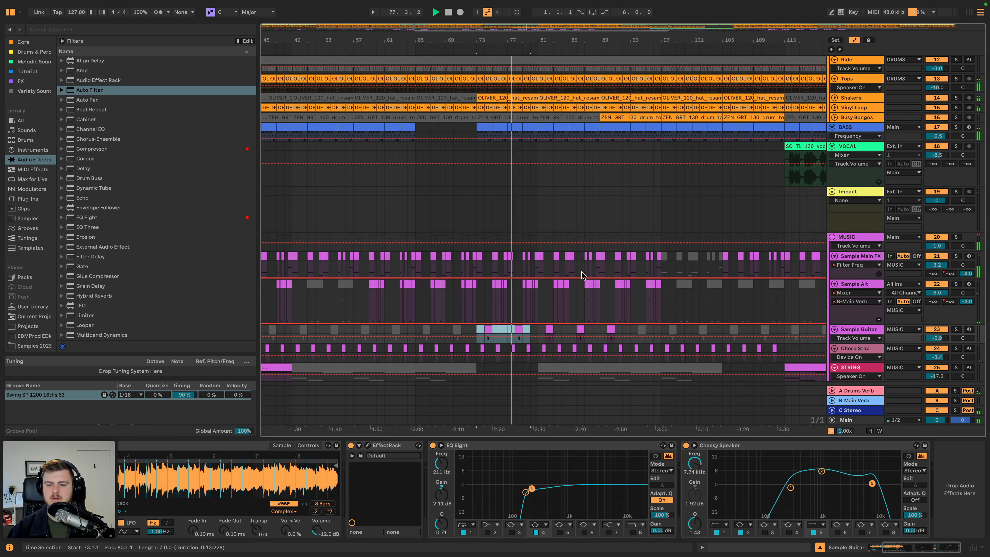
{"action": "left_click_drag", "start_coordinate": [541, 284], "coordinate": [607, 286]}
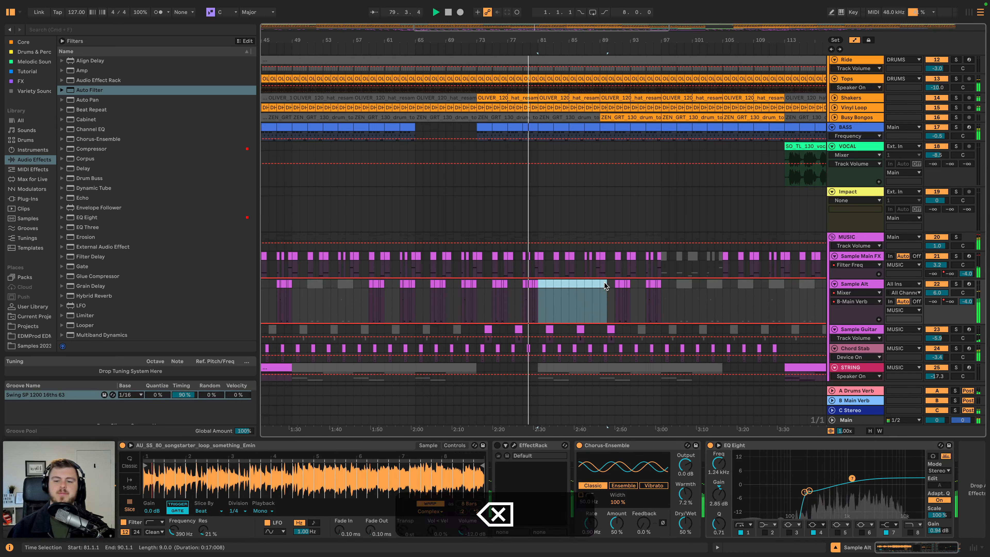
{"action": "key", "text": "shift"}
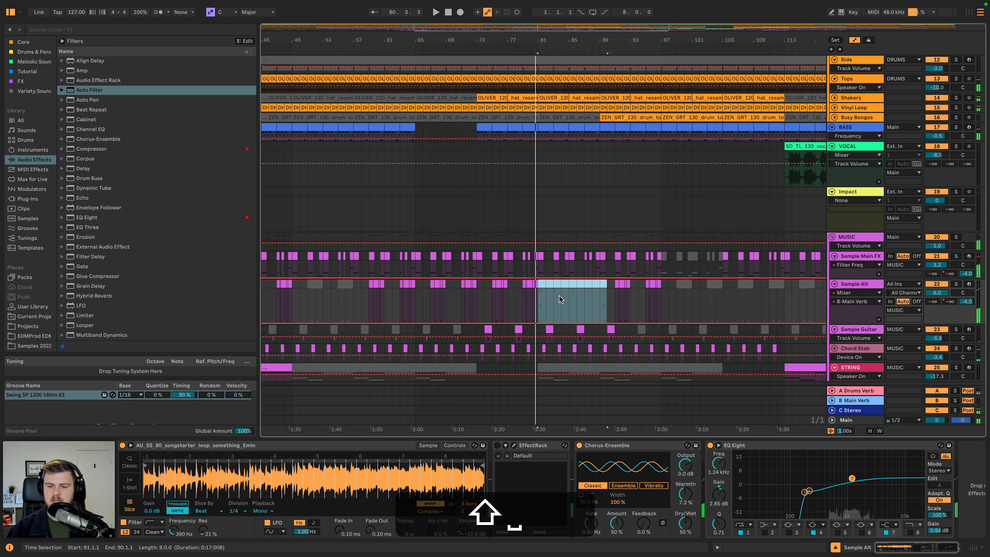
{"action": "left_click", "coordinate": [550, 328]}
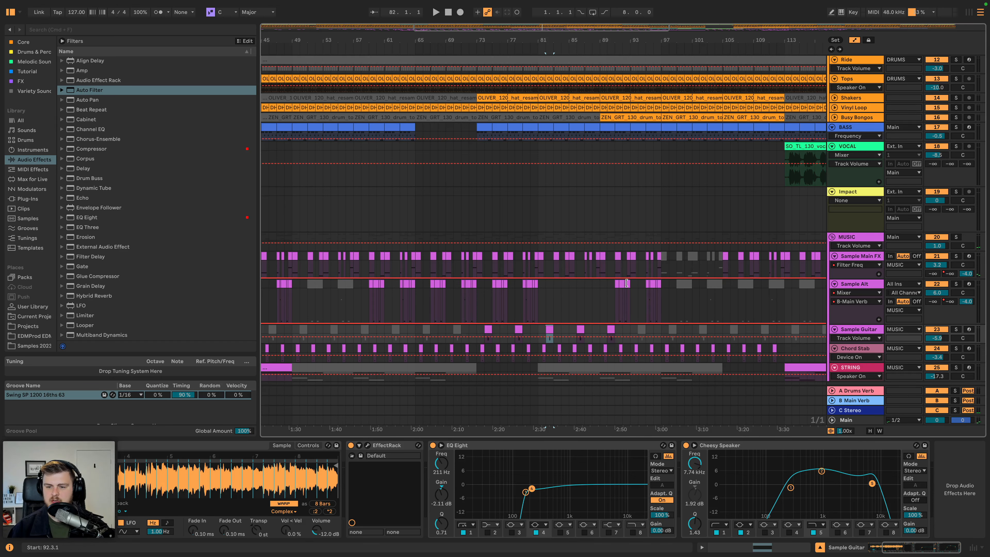
{"action": "left_click", "coordinate": [546, 289]}
{"action": "key", "text": "space"}
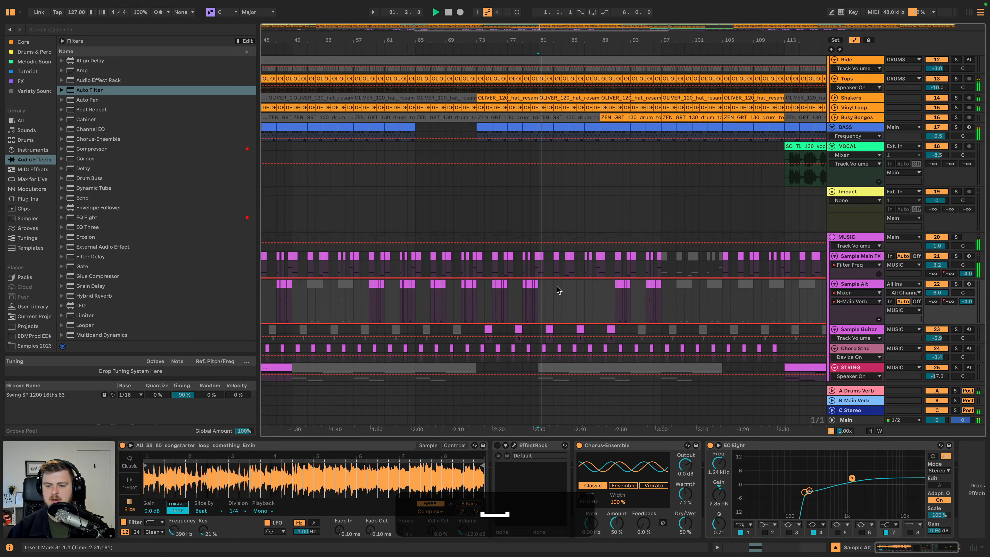
Reactivate the muted Kick clips from beat 88.2 to the end of bar 88, then stop playback.
{"action": "scroll", "coordinate": [558, 290], "scroll_direction": "down", "scroll_amount": 1}
{"action": "scroll", "coordinate": [557, 290], "scroll_direction": "up", "scroll_amount": 5}
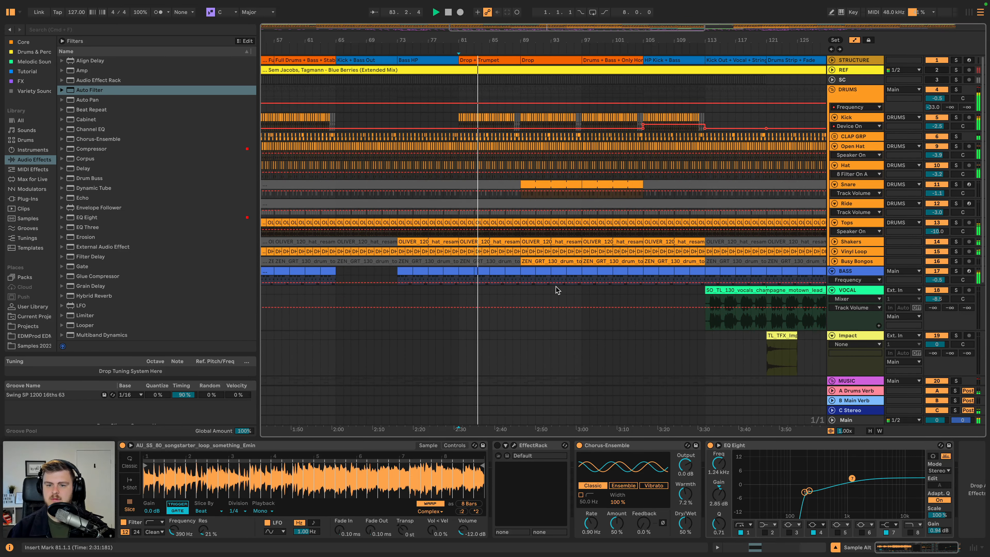
{"action": "scroll", "coordinate": [543, 306], "scroll_direction": "up", "scroll_amount": 1}
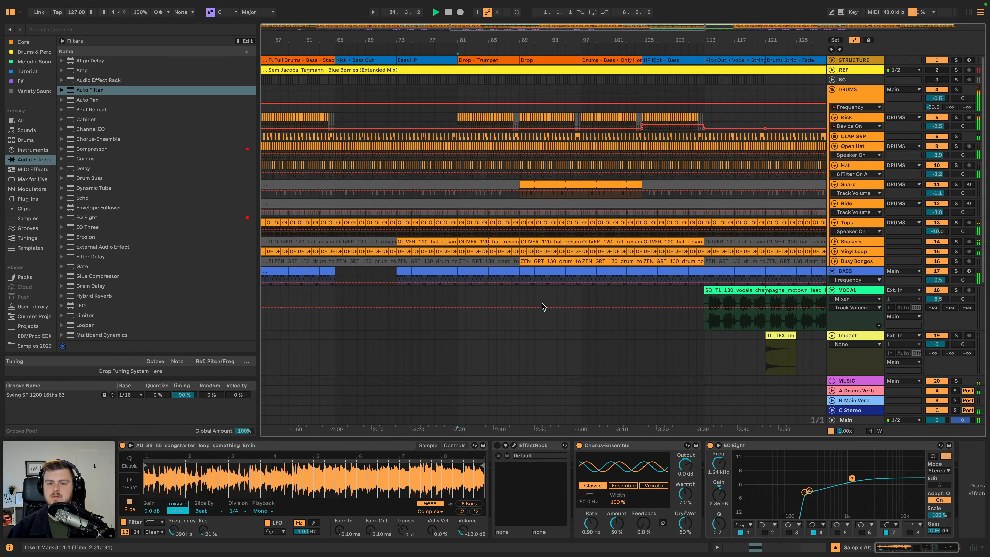
{"action": "left_click_drag", "start_coordinate": [516, 40], "coordinate": [516, 51]}
{"action": "left_click", "coordinate": [511, 116]}
{"action": "left_click", "coordinate": [505, 117]}
{"action": "left_click", "coordinate": [515, 116], "text": "shift"}
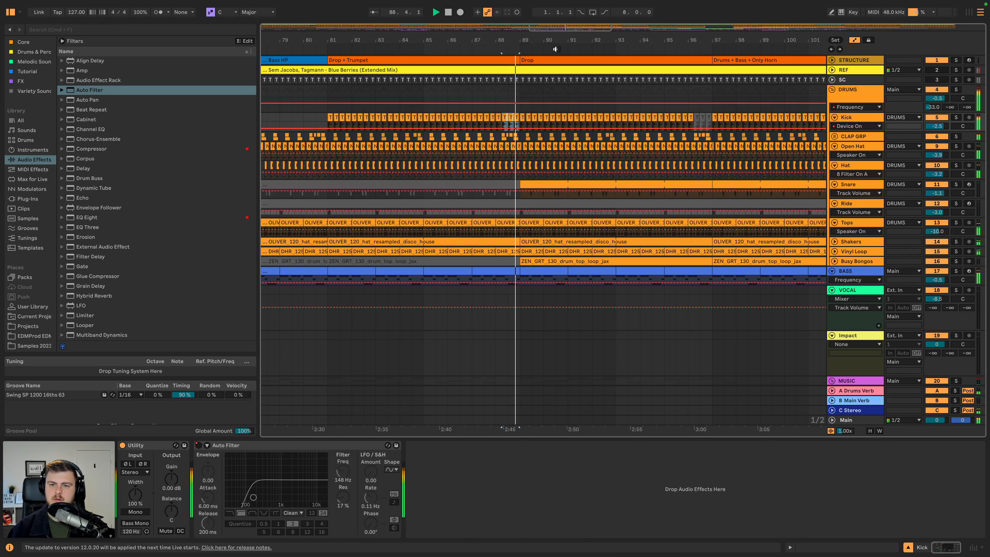
{"action": "left_click_drag", "start_coordinate": [557, 40], "coordinate": [445, 32]}
{"action": "key", "text": "space"}
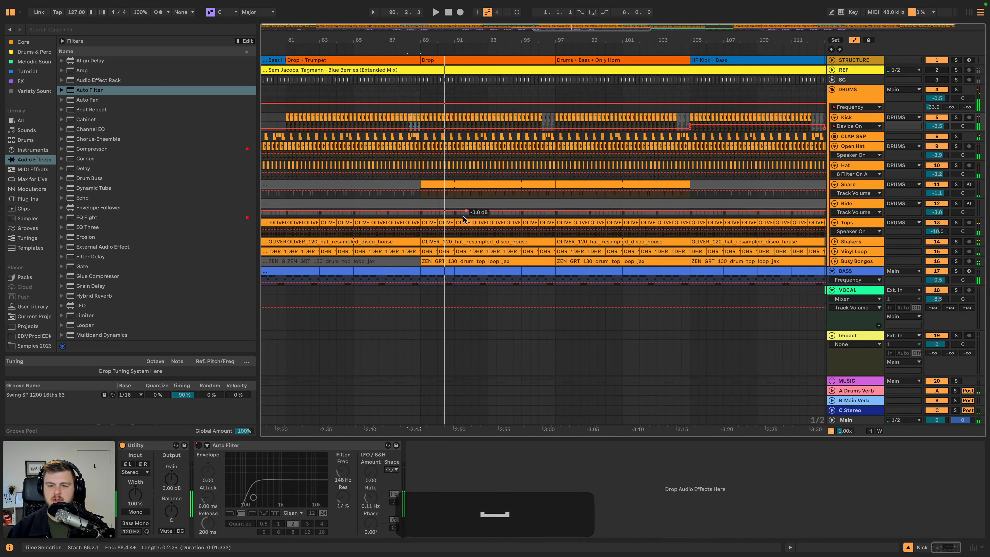
Play the Drop section from bar 89 and briefly solo the Busy Bongos track.
{"action": "left_click", "coordinate": [448, 262]}
{"action": "key", "text": "space"}
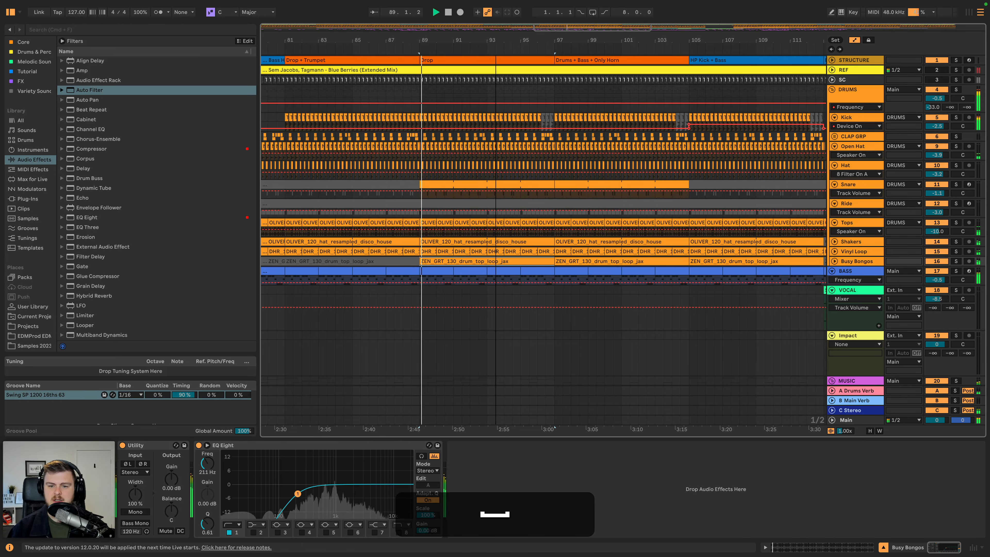
{"action": "left_click", "coordinate": [958, 261]}
{"action": "left_click", "coordinate": [958, 262]}
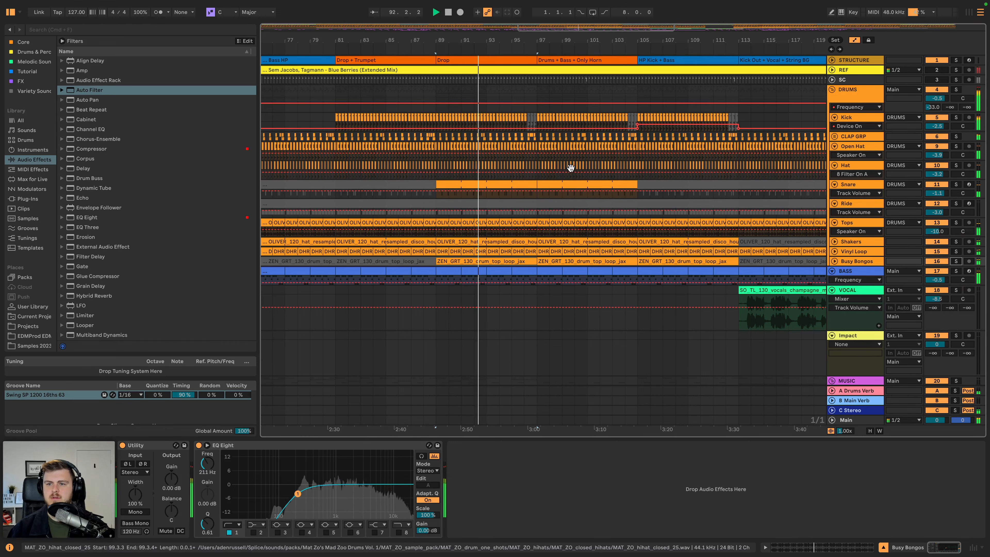
Select the muted Kick clips from beat 112.2 to the end of bar 112 and play into the Drums + Bass + Only Horn section.
{"action": "scroll", "coordinate": [574, 173], "scroll_direction": "right", "scroll_amount": 2}
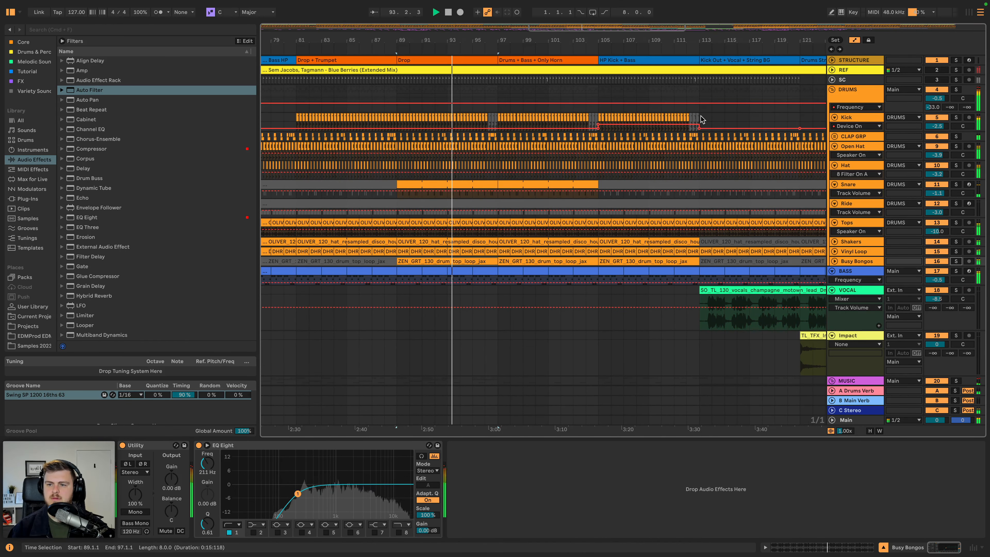
{"action": "scroll", "coordinate": [696, 117], "scroll_direction": "right", "scroll_amount": 2}
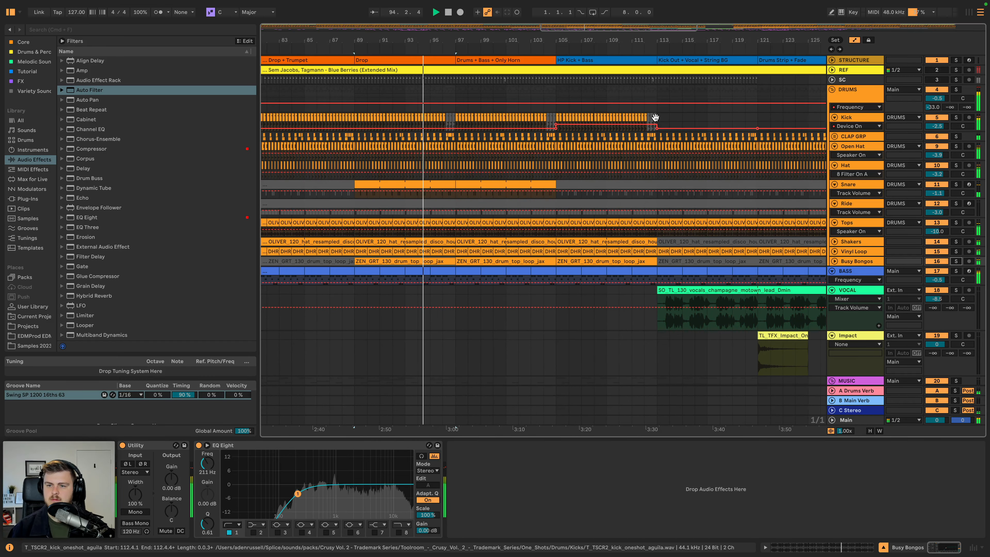
{"action": "left_click", "coordinate": [648, 116]}
{"action": "left_click", "coordinate": [451, 116], "text": "shift"}
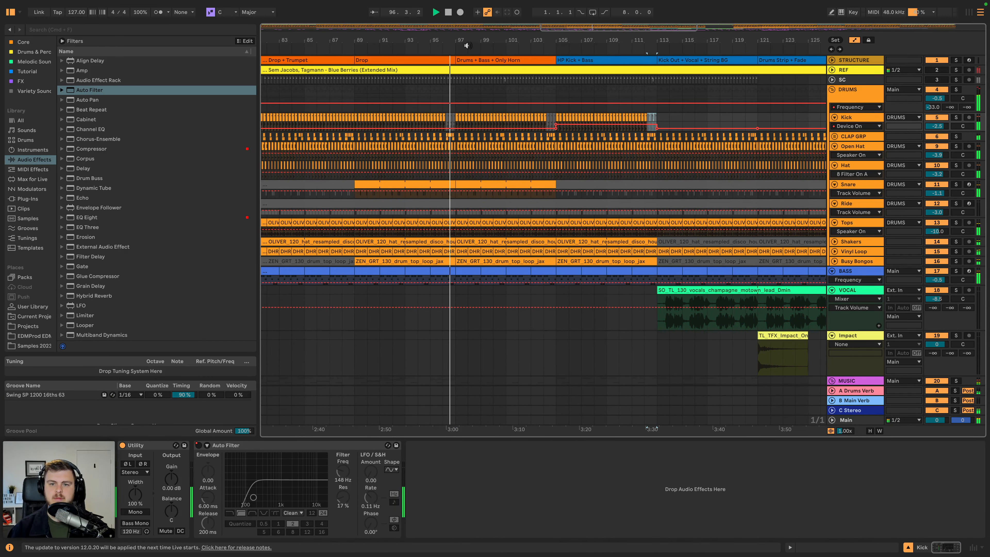
{"action": "left_click_drag", "start_coordinate": [470, 43], "coordinate": [468, 30]}
{"action": "scroll", "coordinate": [460, 177], "scroll_direction": "down", "scroll_amount": 5}
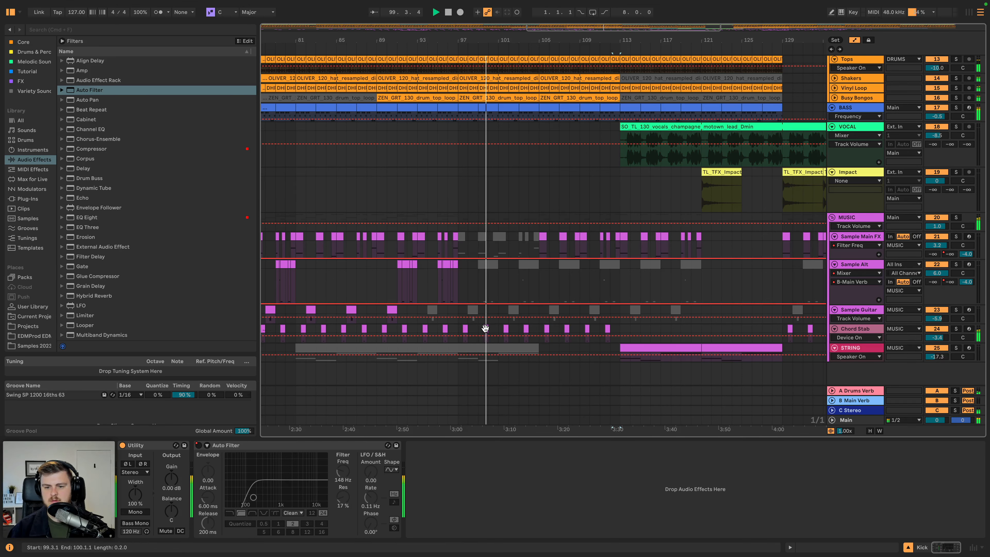
{"action": "scroll", "coordinate": [485, 328], "scroll_direction": "up", "scroll_amount": 5}
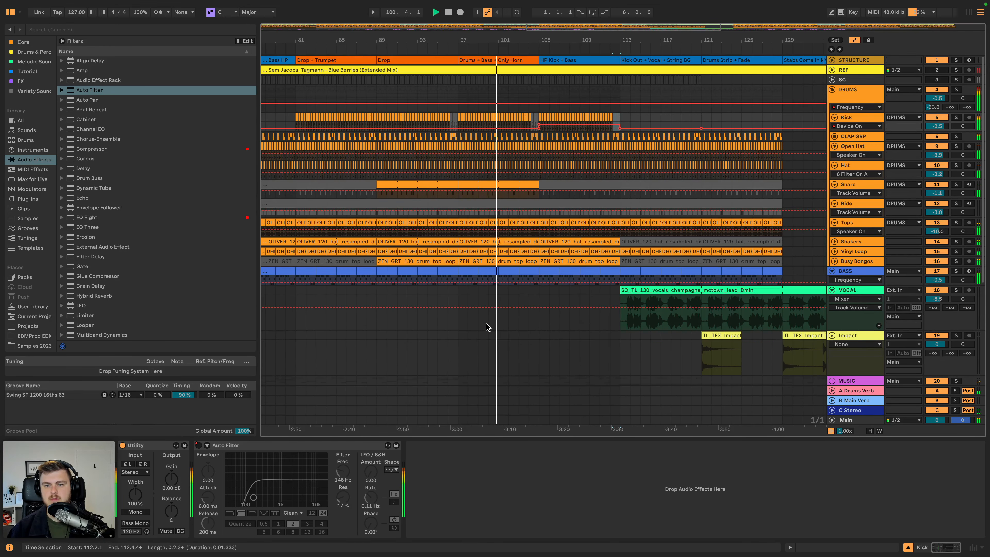
{"action": "scroll", "coordinate": [485, 327], "scroll_direction": "down", "scroll_amount": 5}
{"action": "key", "text": "space"}
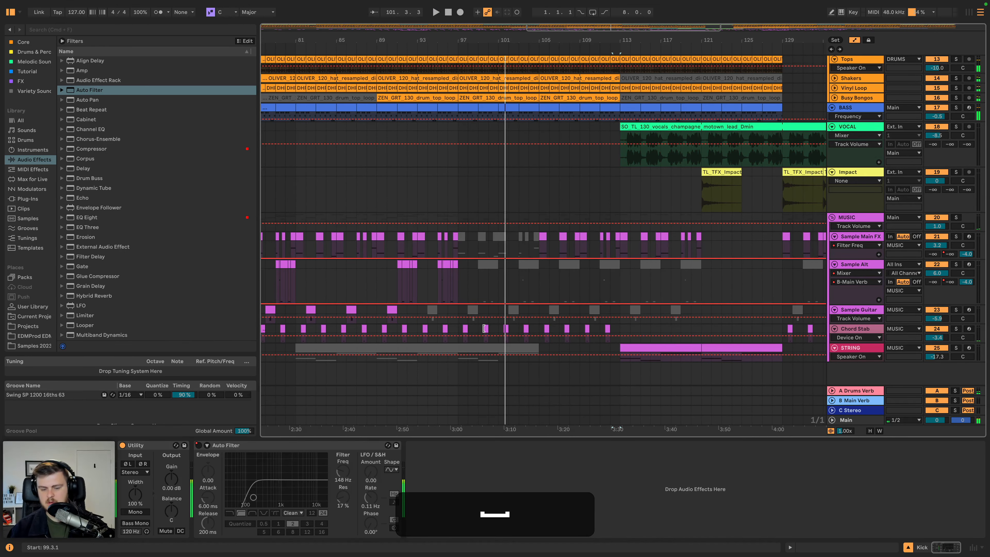
Deactivate the Chord Stab clips at beats 99.3 and 103.3 and play from bar 101.
{"action": "left_click", "coordinate": [485, 329]}
{"action": "left_click", "coordinate": [524, 328]}
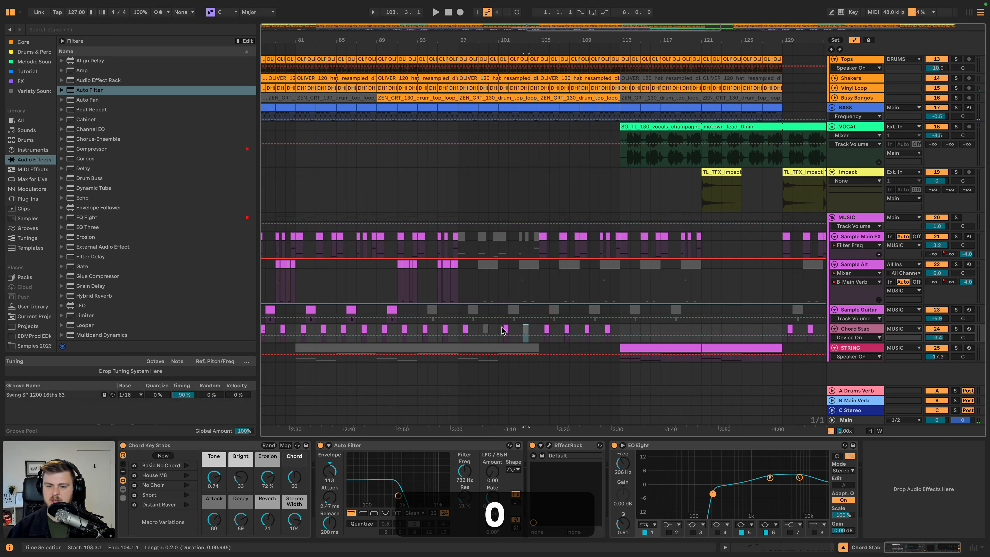
{"action": "left_click", "coordinate": [502, 329]}
{"action": "key", "text": "space"}
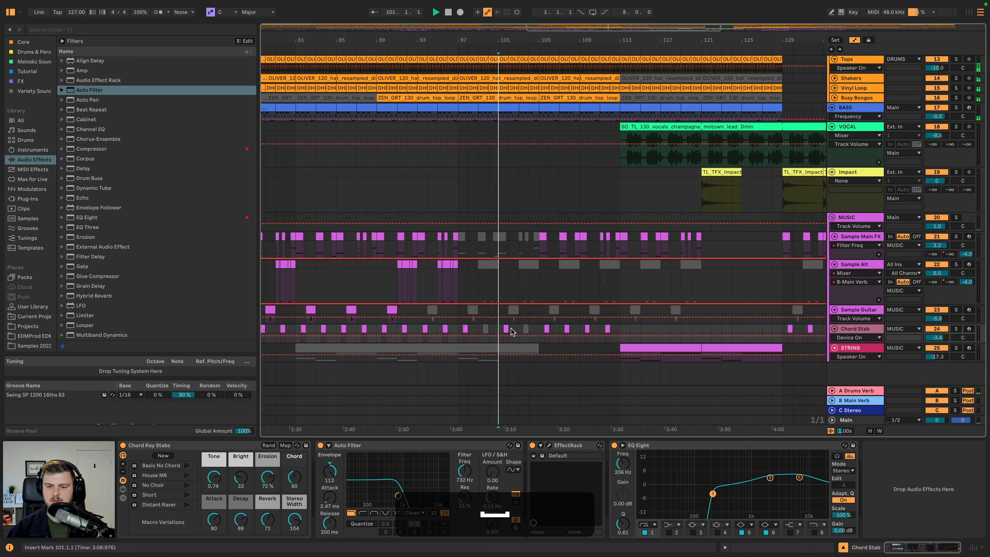
{"action": "key", "text": "space"}
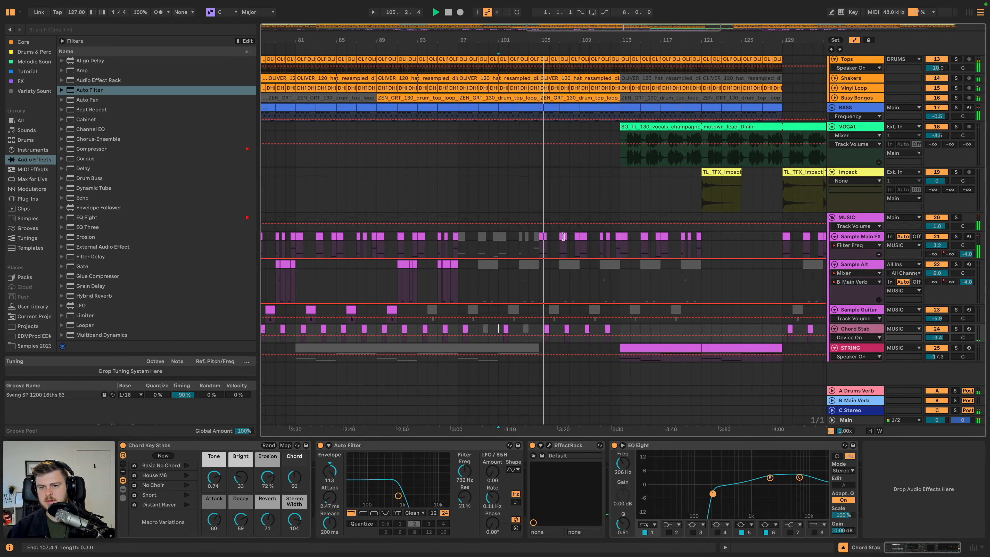
Deactivate the Sample Main FX clips starting at 108.3.1 and 111.3.3, and play from just before bar 105.
{"action": "scroll", "coordinate": [563, 201], "scroll_direction": "up", "scroll_amount": 6}
{"action": "scroll", "coordinate": [563, 201], "scroll_direction": "down", "scroll_amount": 6}
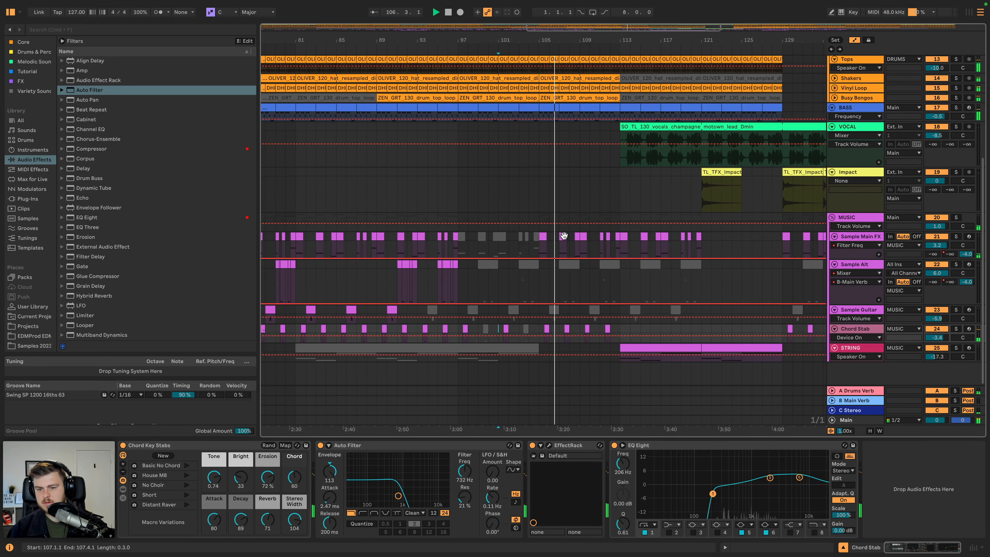
{"action": "left_click", "coordinate": [578, 236]}
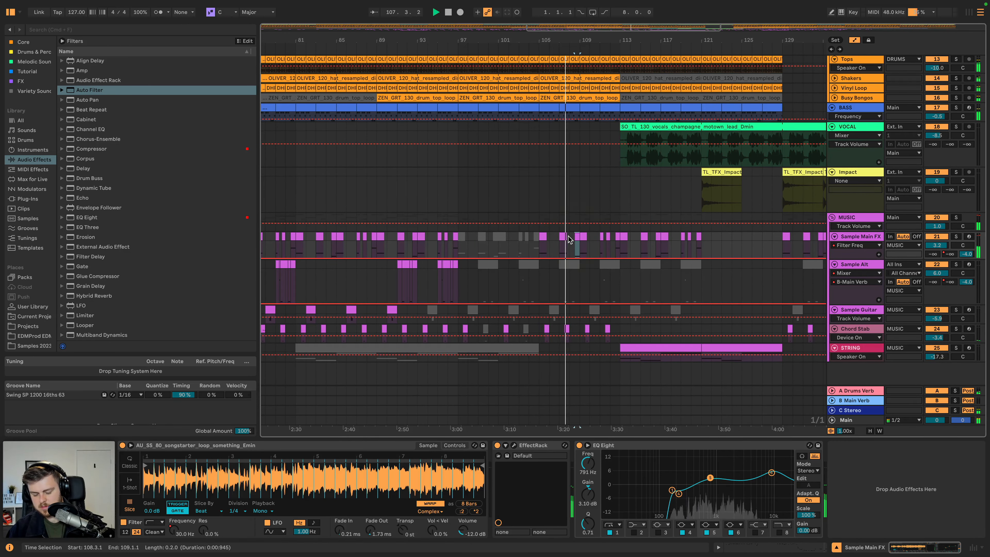
{"action": "left_click_drag", "start_coordinate": [589, 236], "coordinate": [622, 234]}
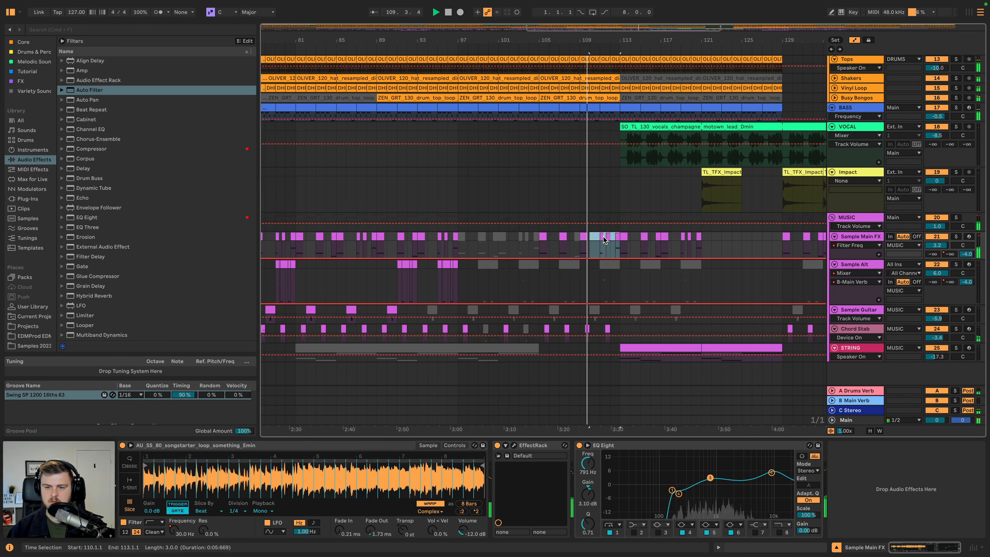
{"action": "left_click_drag", "start_coordinate": [613, 42], "coordinate": [612, 74]}
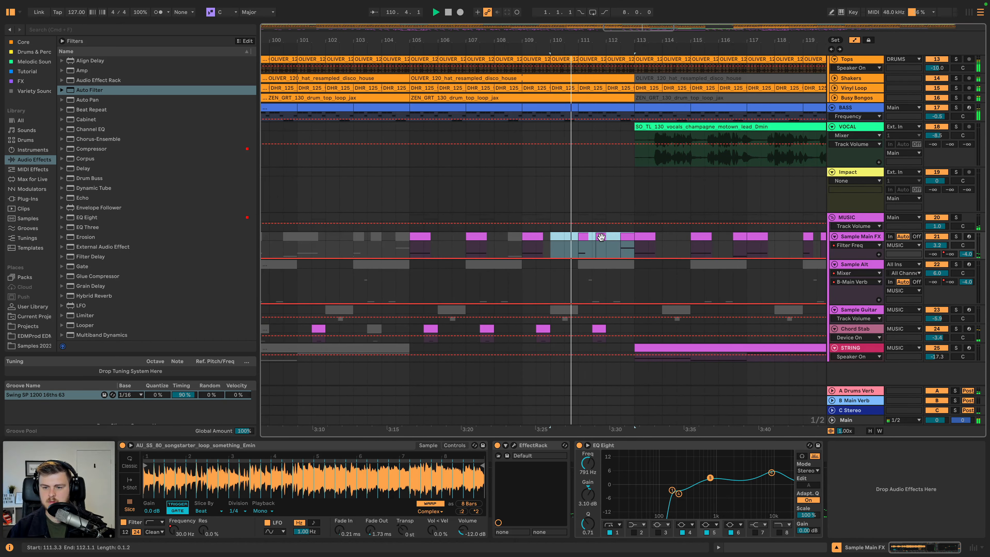
{"action": "left_click", "coordinate": [601, 236]}
{"action": "key", "text": "0"}
{"action": "left_click", "coordinate": [626, 234]}
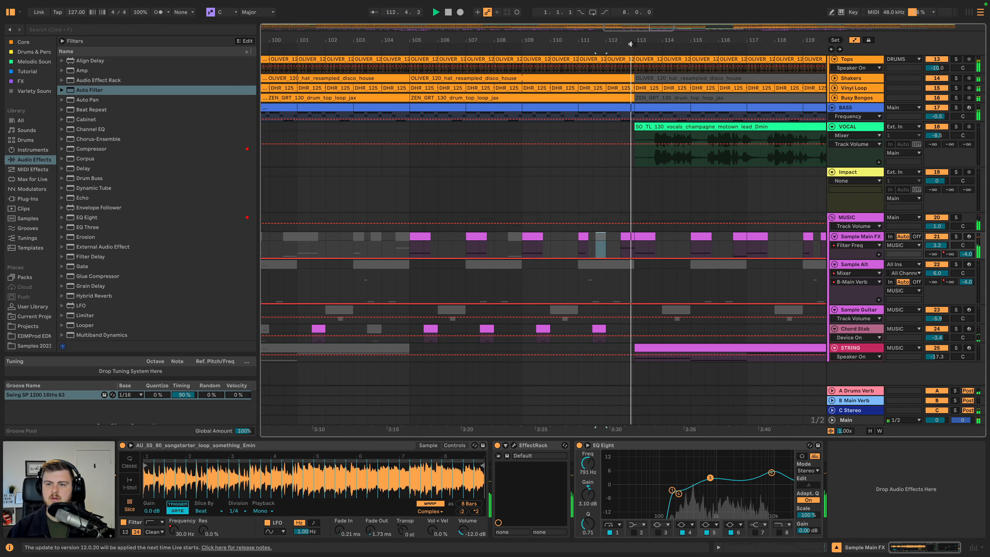
{"action": "key", "text": "minus"}
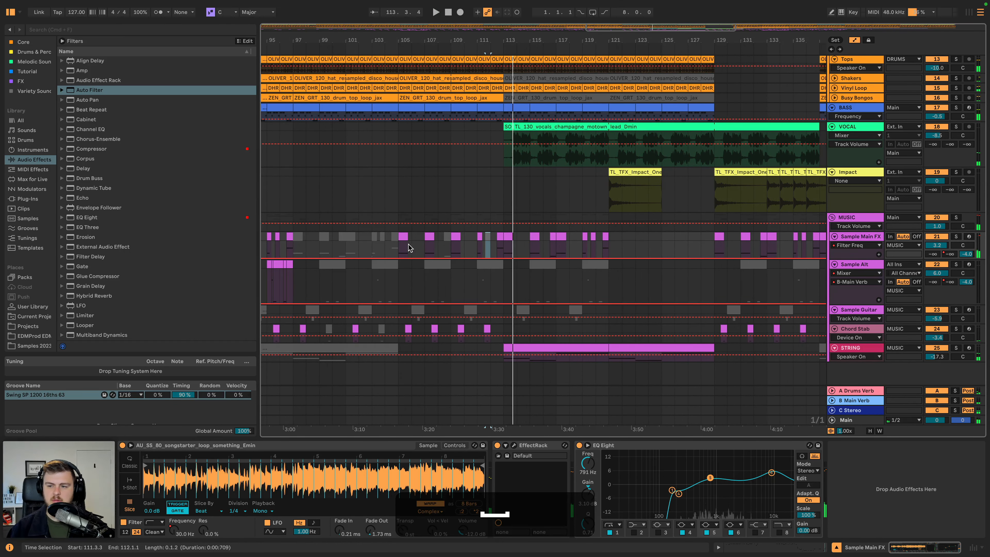
{"action": "left_click", "coordinate": [399, 238]}
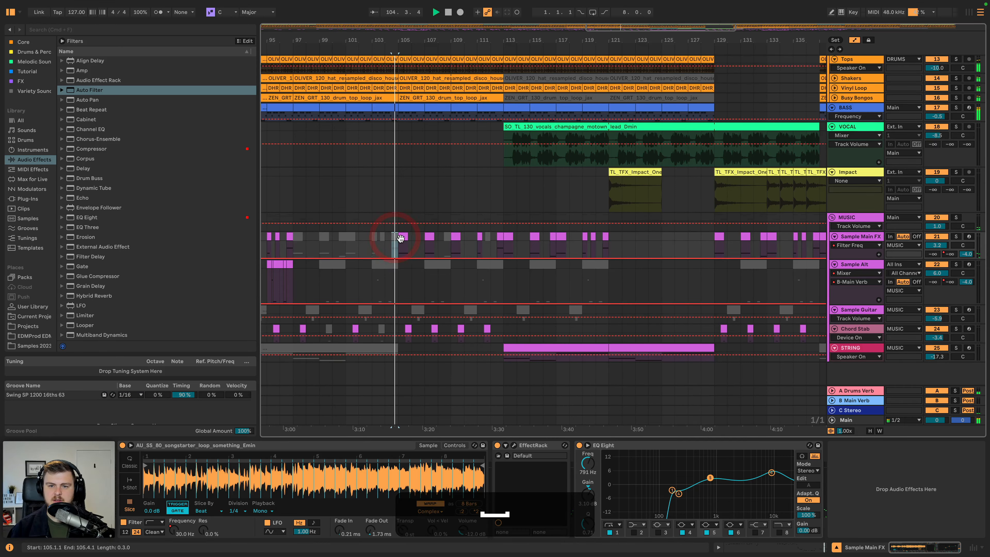
Reactivate the muted Kick clips from 112.2.1 to the end of bar 112 and play the transition into bar 113.
{"action": "key", "text": "space"}
{"action": "scroll", "coordinate": [401, 238], "scroll_direction": "up", "scroll_amount": 5}
{"action": "scroll", "coordinate": [468, 259], "scroll_direction": "down", "scroll_amount": 3}
{"action": "scroll", "coordinate": [491, 261], "scroll_direction": "left", "scroll_amount": 2}
{"action": "scroll", "coordinate": [482, 261], "scroll_direction": "up", "scroll_amount": 3}
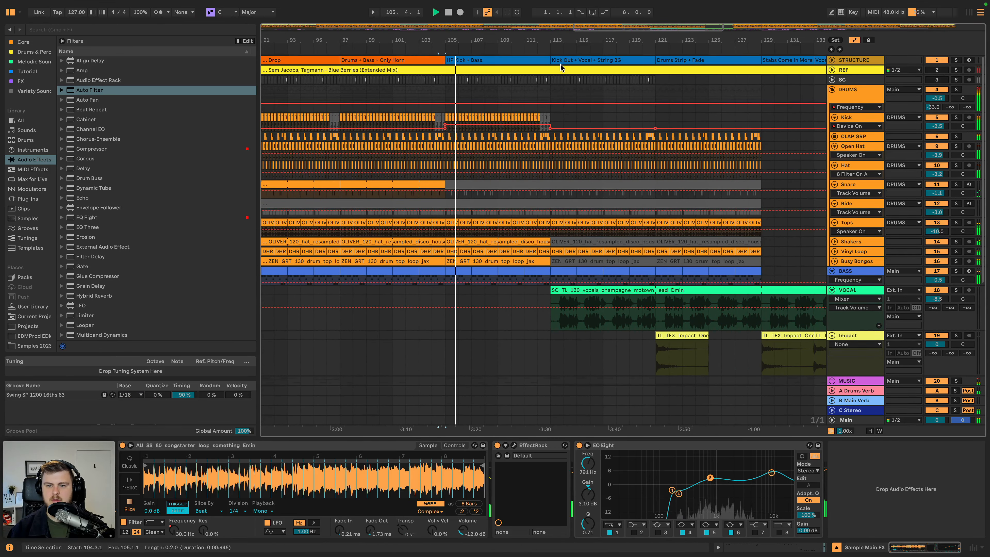
{"action": "left_click", "coordinate": [540, 116], "text": "shift"}
{"action": "key", "text": "shift+space"}
{"action": "key", "text": "0"}
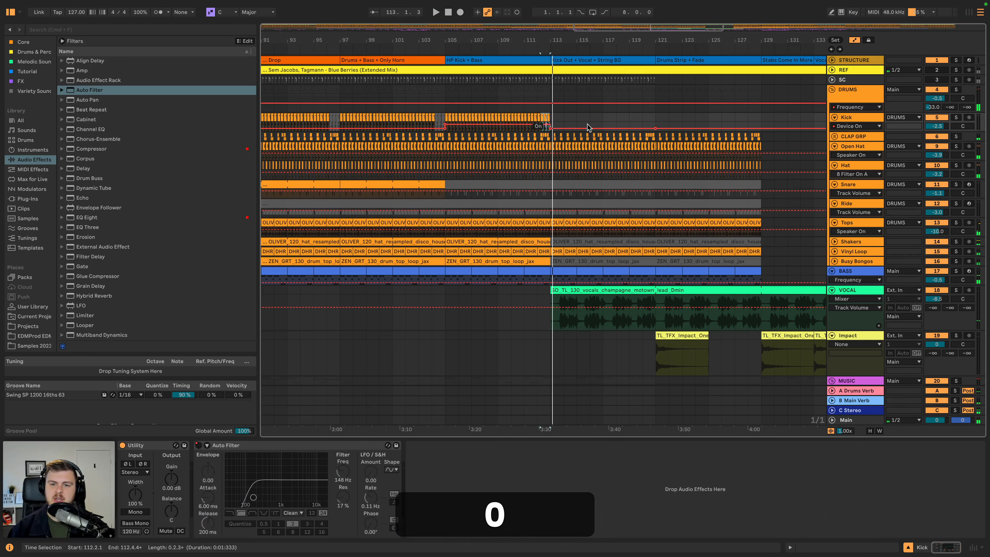
{"action": "left_click", "coordinate": [542, 48]}
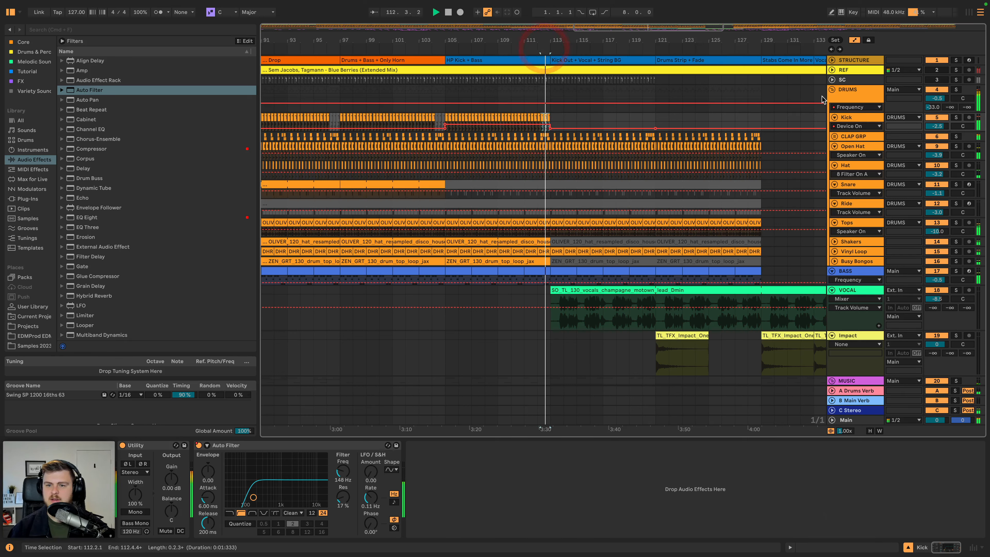
Add a Utility after the Auto Filter on the DRUMS group and show its Gain automation.
{"action": "left_click", "coordinate": [850, 91]}
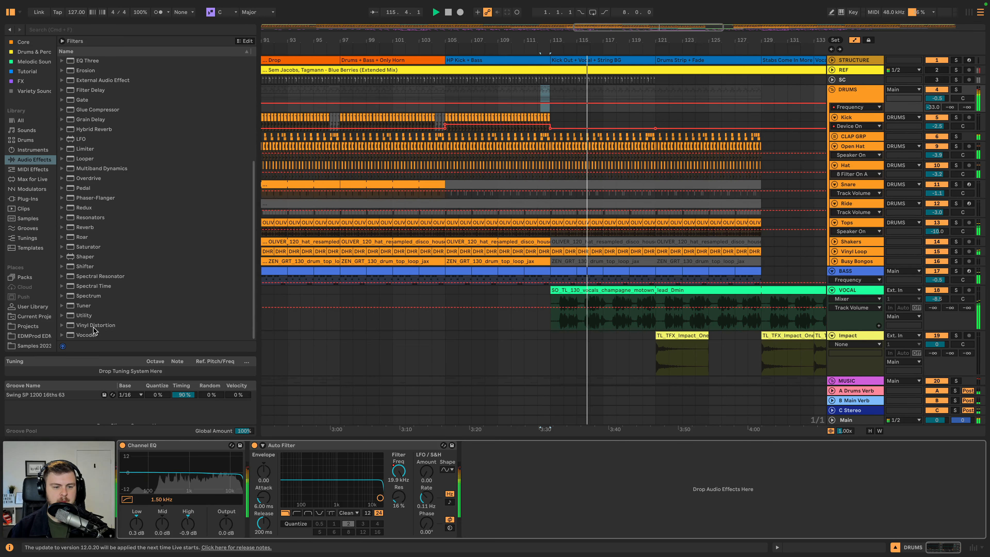
{"action": "scroll", "coordinate": [102, 317], "scroll_direction": "down", "scroll_amount": 6}
{"action": "left_click_drag", "start_coordinate": [84, 315], "coordinate": [511, 480]}
{"action": "left_click", "coordinate": [512, 479]}
{"action": "key", "text": "space"}
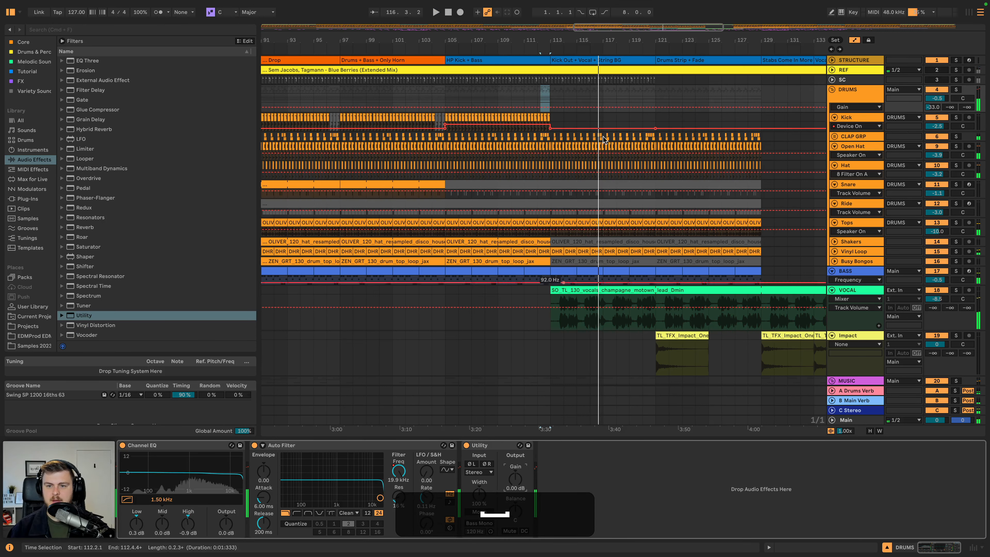
Automate the DRUMS Utility gain as a curved fade-down from bar 113 to bar 129, with a bend at bar 121 and a return to full level.
{"action": "left_click", "coordinate": [549, 108]}
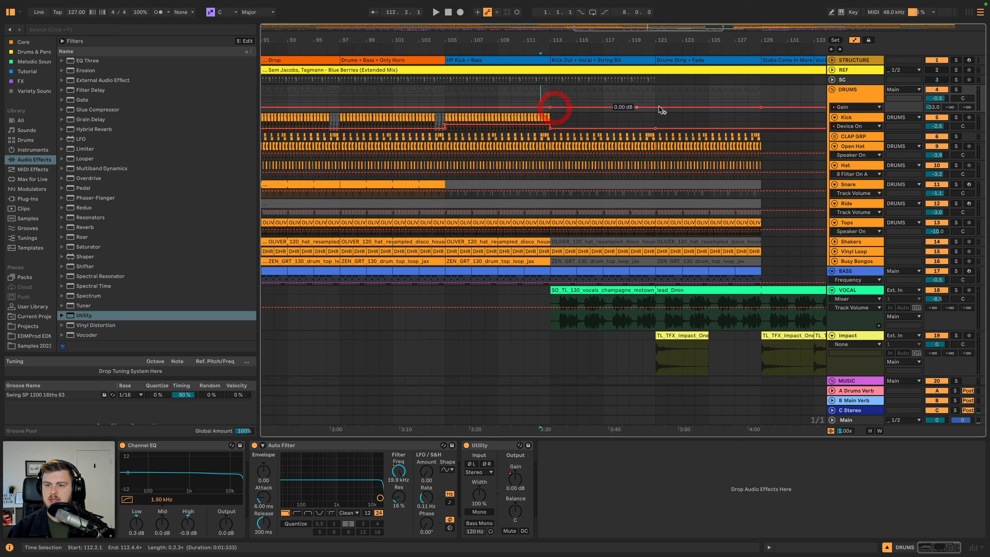
{"action": "left_click_drag", "start_coordinate": [739, 108], "coordinate": [761, 110]}
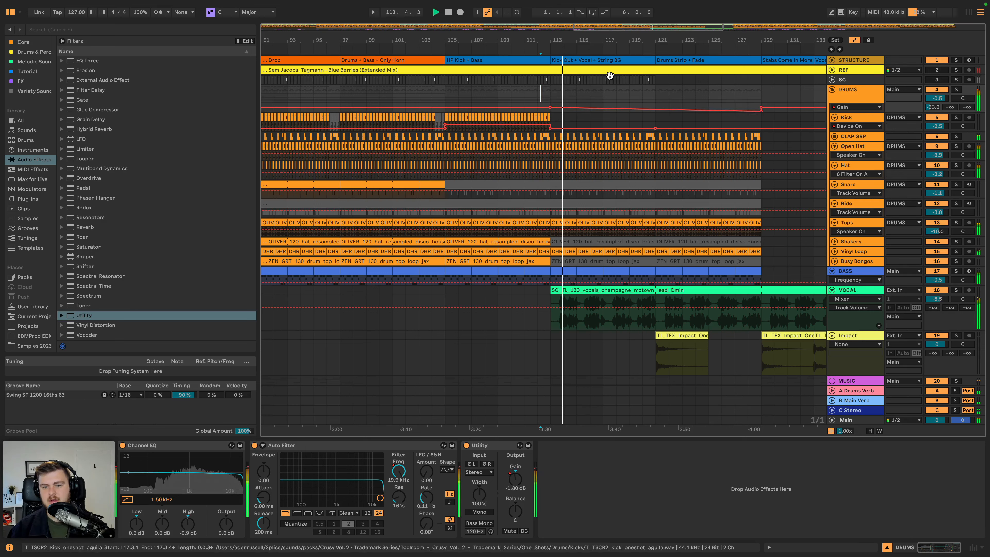
{"action": "key", "text": "alt"}
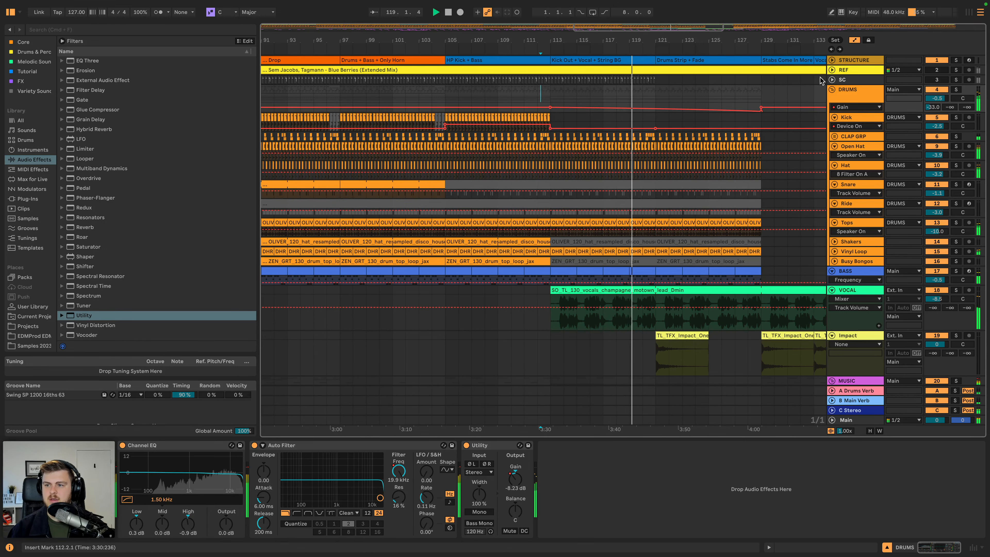
{"action": "left_click", "coordinate": [832, 79]}
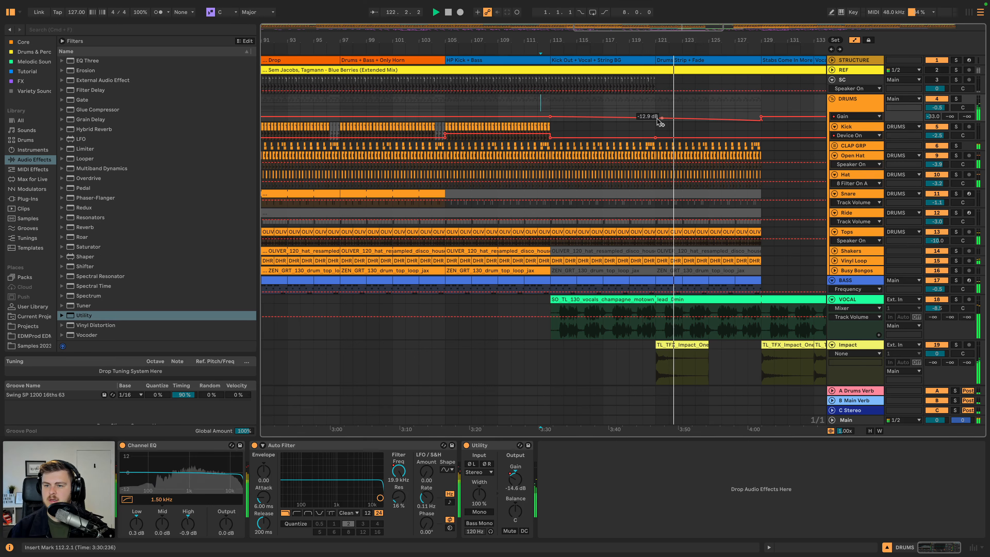
{"action": "key", "text": "alt"}
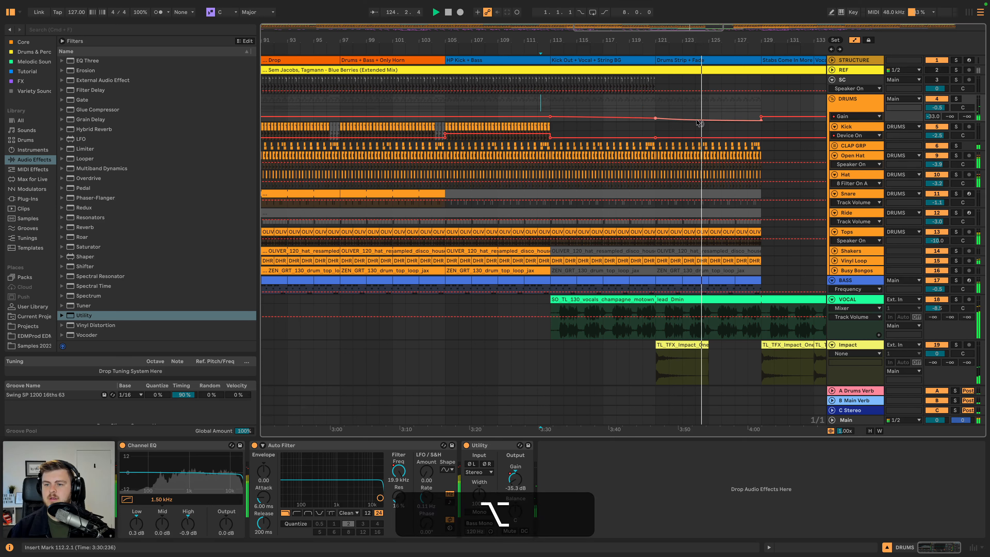
{"action": "key", "text": "shift+space"}
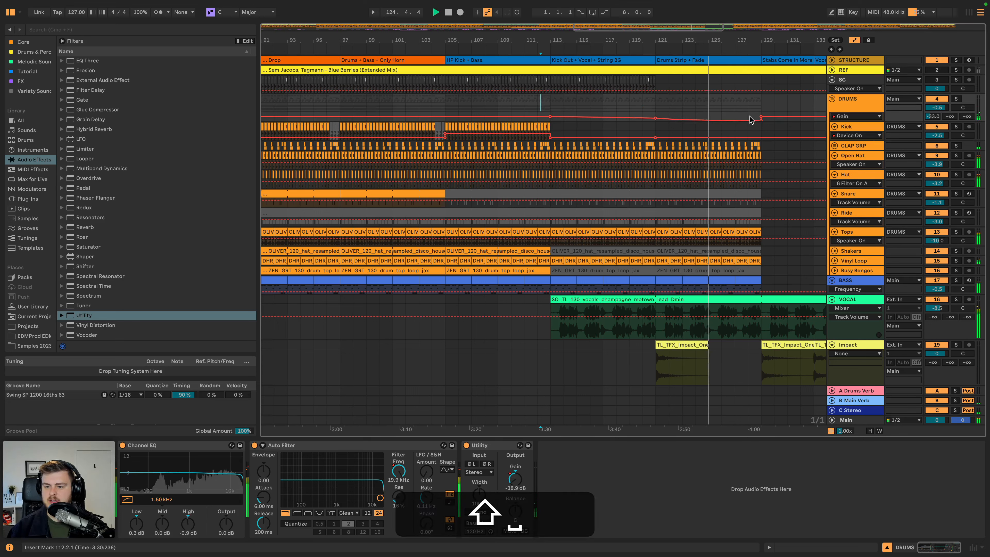
Raise the STRING track's B Main Verb send to -17.0 dB.
{"action": "scroll", "coordinate": [742, 126], "scroll_direction": "right", "scroll_amount": 4}
{"action": "scroll", "coordinate": [687, 148], "scroll_direction": "down", "scroll_amount": 5}
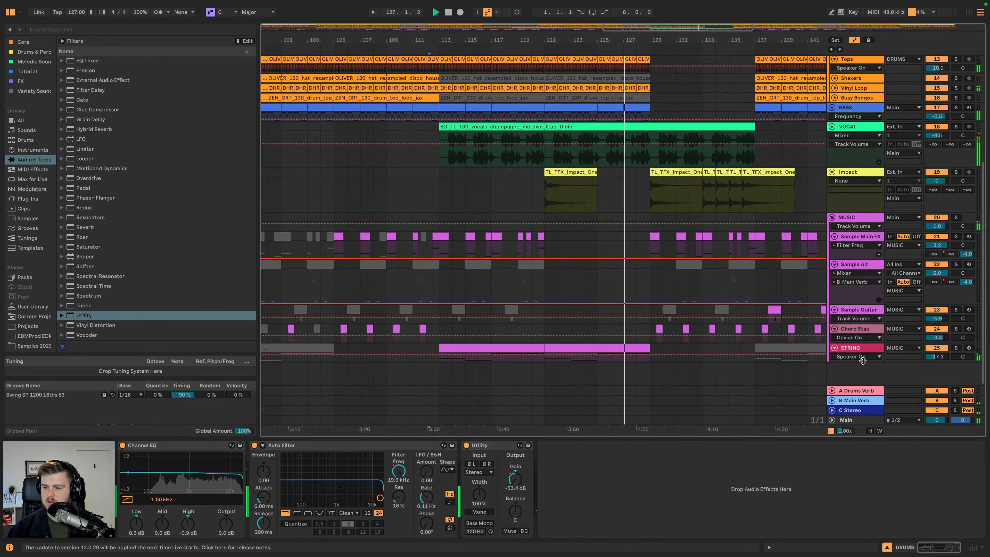
{"action": "left_click", "coordinate": [863, 361]}
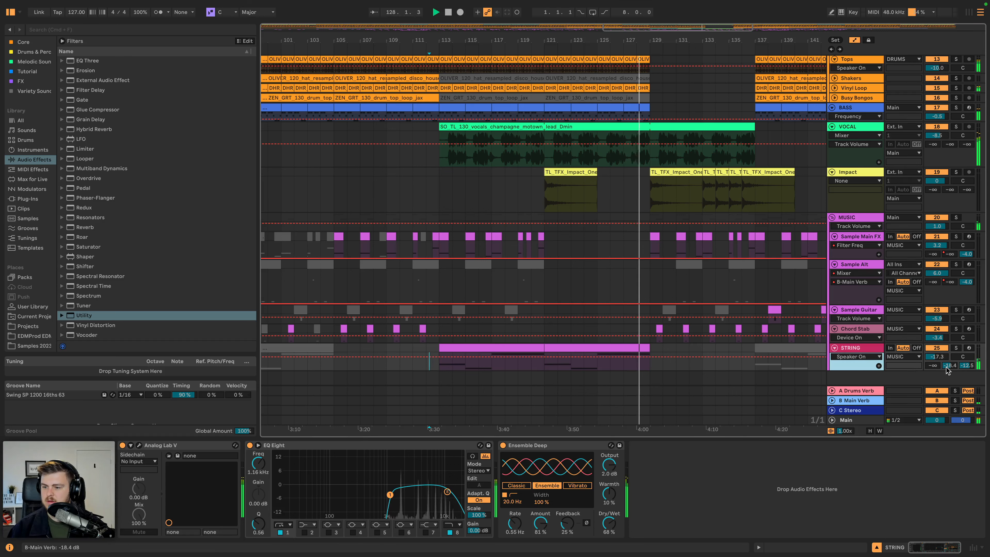
{"action": "left_click_drag", "start_coordinate": [947, 367], "coordinate": [947, 363]}
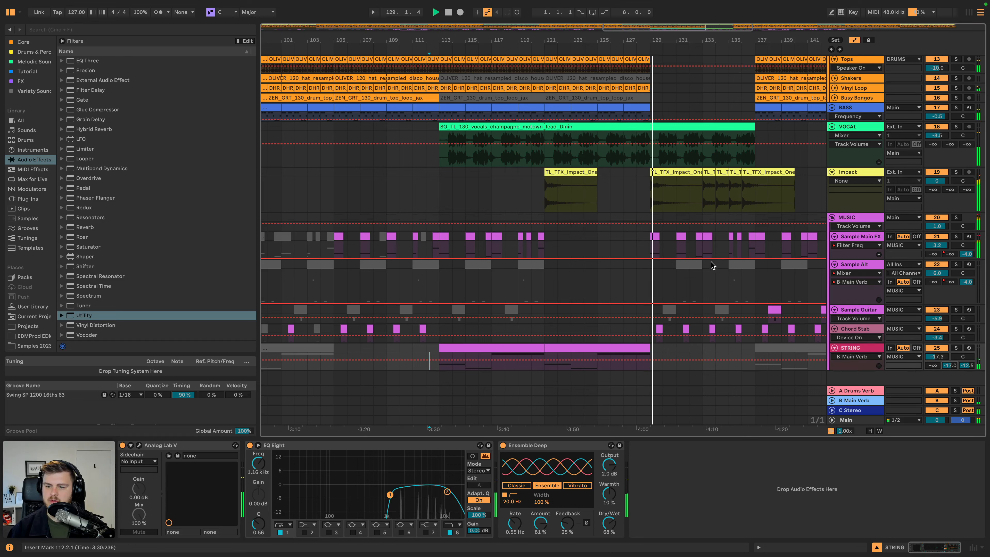
Draw Filter Freq automation on Sample Main FX, raised at bar 129 and sweeping down to 30 Hz at bar 137.
{"action": "left_click", "coordinate": [852, 234]}
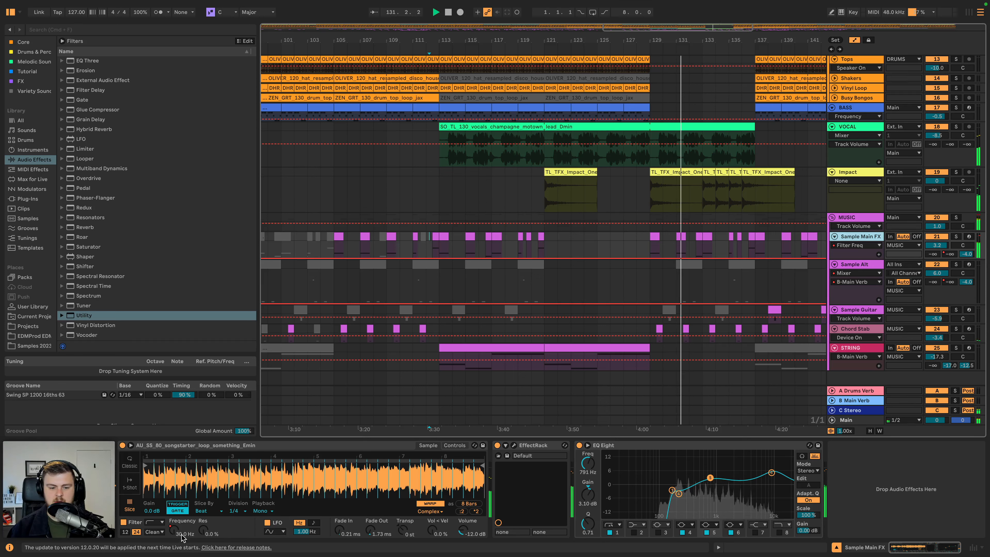
{"action": "key", "text": "a"}
{"action": "key", "text": "a"}
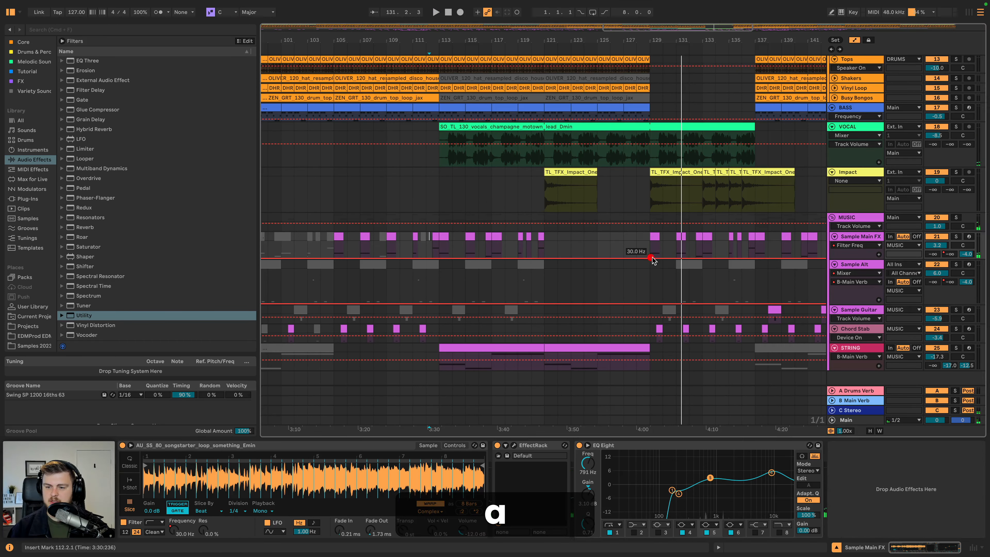
{"action": "left_click_drag", "start_coordinate": [756, 247], "coordinate": [755, 258]}
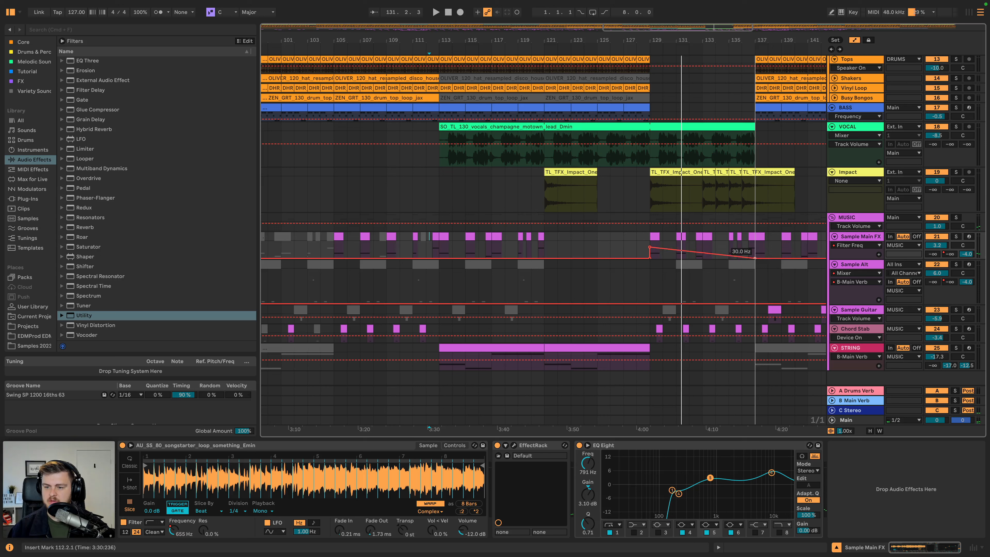
{"action": "left_click_drag", "start_coordinate": [649, 246], "coordinate": [650, 244]}
Lower the start of the Sample Main FX filter sweep at bar 129 to about 1.34 kHz while auditioning it.
{"action": "key", "text": "space"}
{"action": "left_click", "coordinate": [655, 237]}
{"action": "key", "text": "space"}
{"action": "key", "text": "space"}
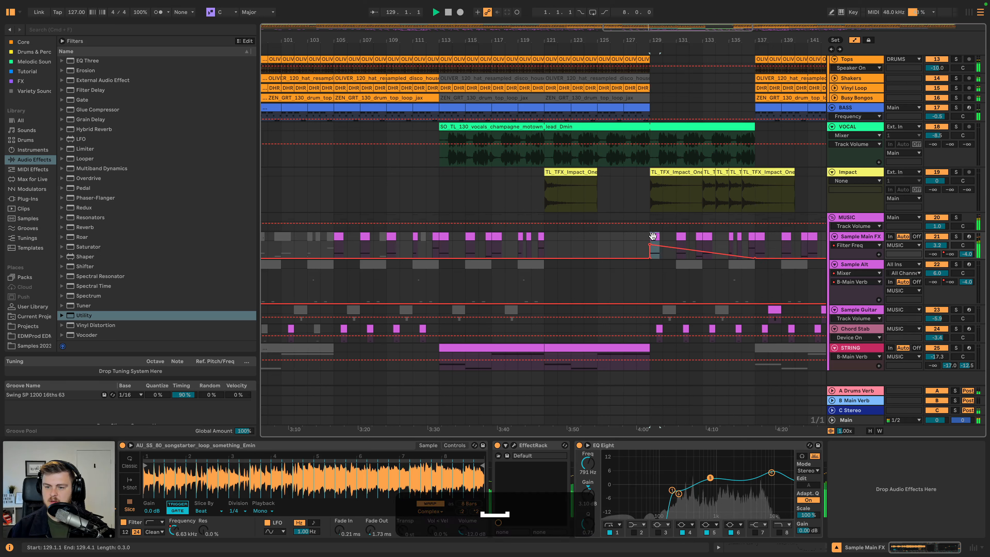
{"action": "left_click", "coordinate": [640, 244]}
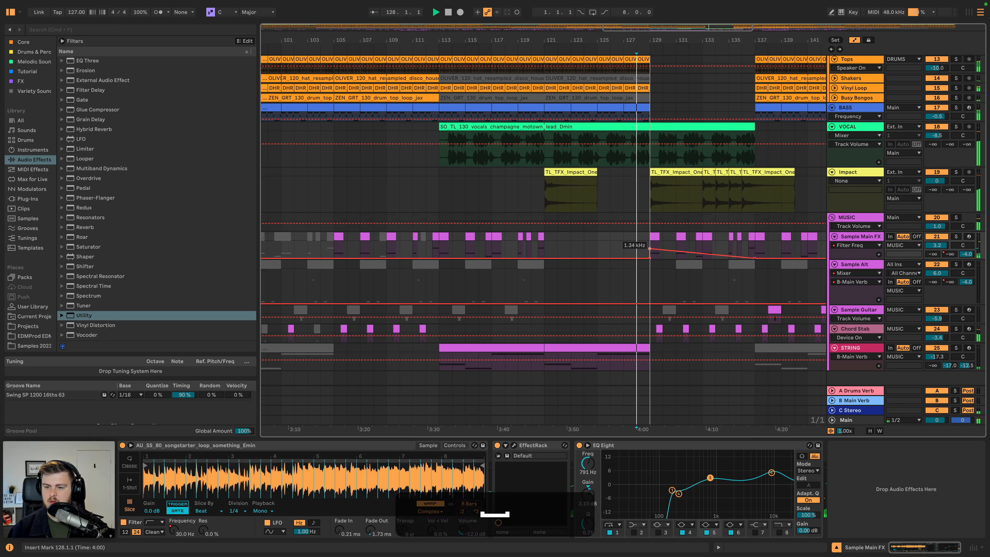
{"action": "left_click", "coordinate": [652, 237]}
{"action": "key", "text": "space"}
{"action": "key", "text": "space"}
{"action": "left_click", "coordinate": [644, 248]}
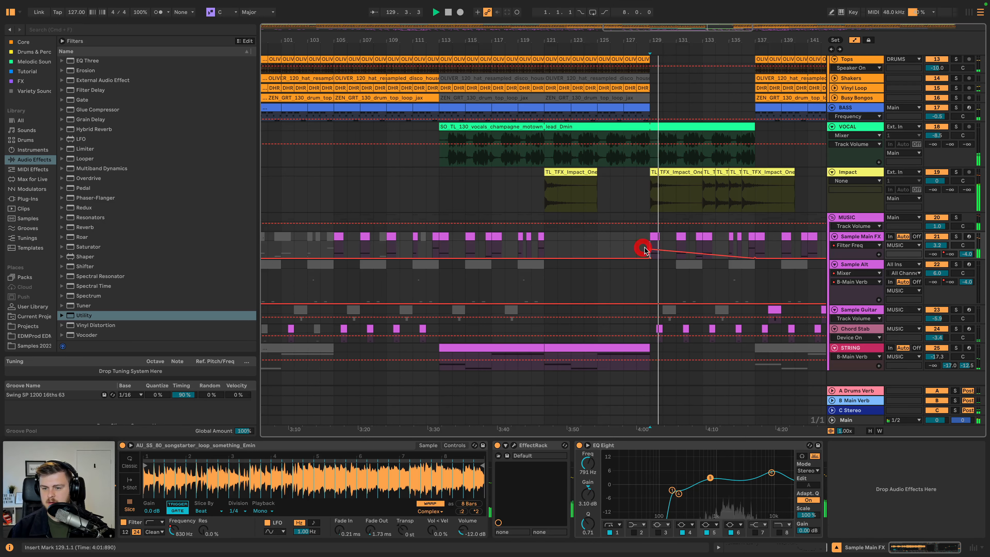
{"action": "scroll", "coordinate": [639, 253], "scroll_direction": "right", "scroll_amount": 3}
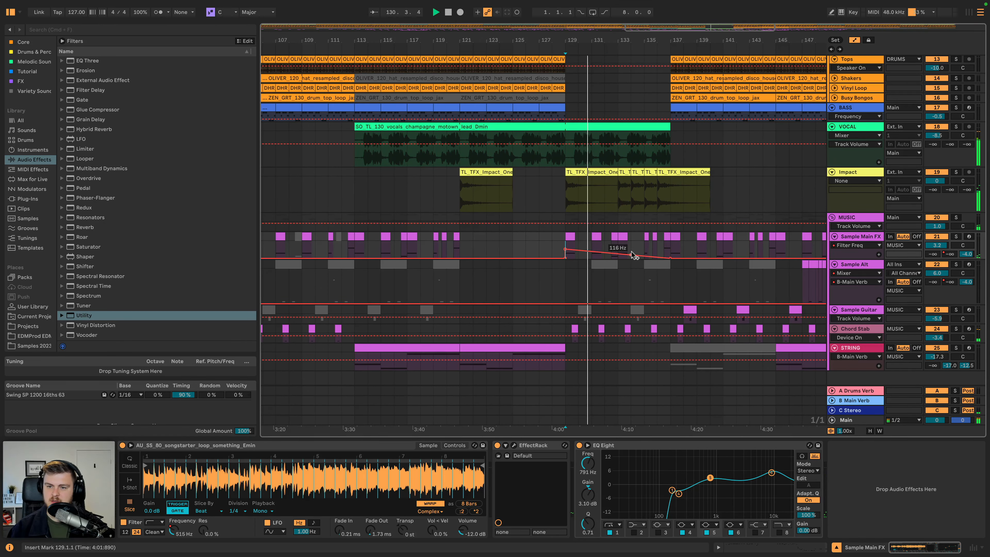
Copy the Kick hit just before bar 137 to 131.1.1 and play through into the following Drop + Trumpet section.
{"action": "scroll", "coordinate": [662, 141], "scroll_direction": "up", "scroll_amount": 5}
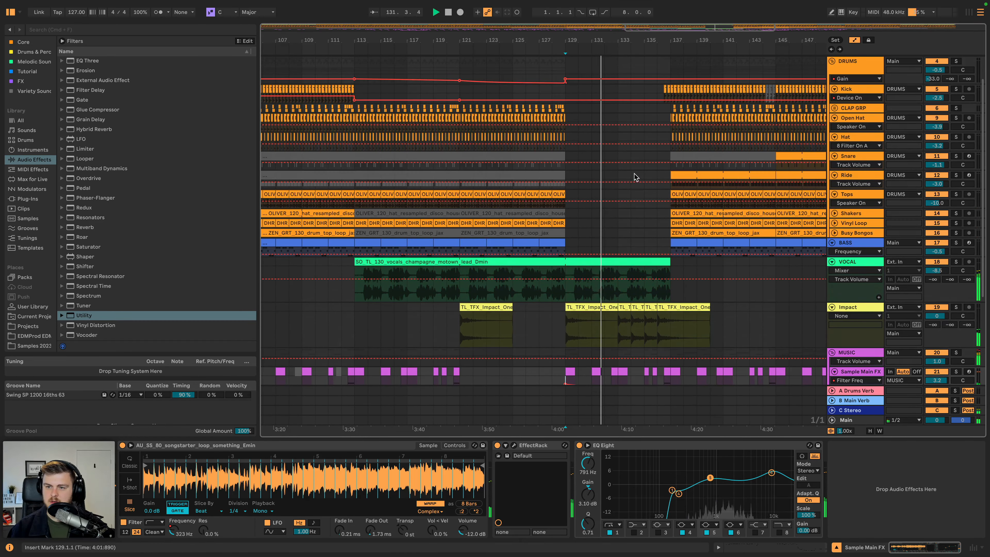
{"action": "left_click", "coordinate": [664, 125]}
{"action": "key", "text": "cmd+c"}
{"action": "left_click", "coordinate": [593, 125]}
{"action": "key", "text": "cmd+v"}
{"action": "key", "text": "space"}
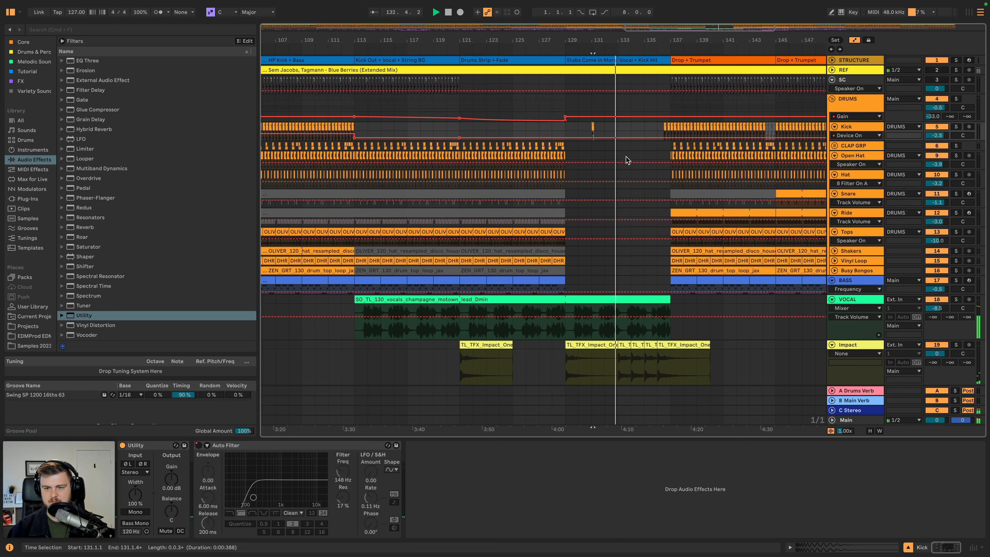
{"action": "scroll", "coordinate": [643, 183], "scroll_direction": "down", "scroll_amount": 5}
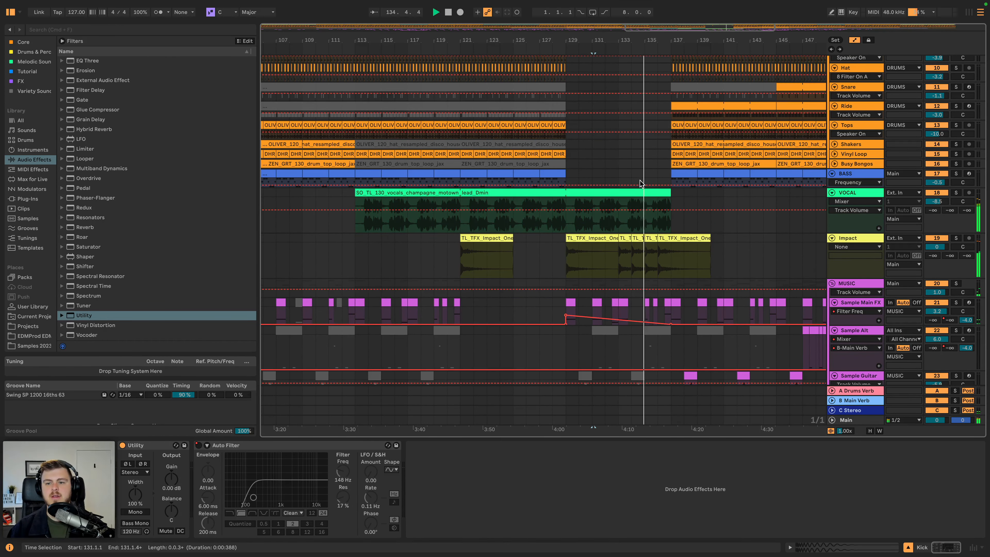
{"action": "scroll", "coordinate": [651, 191], "scroll_direction": "right", "scroll_amount": 2}
{"action": "scroll", "coordinate": [647, 192], "scroll_direction": "up", "scroll_amount": 4}
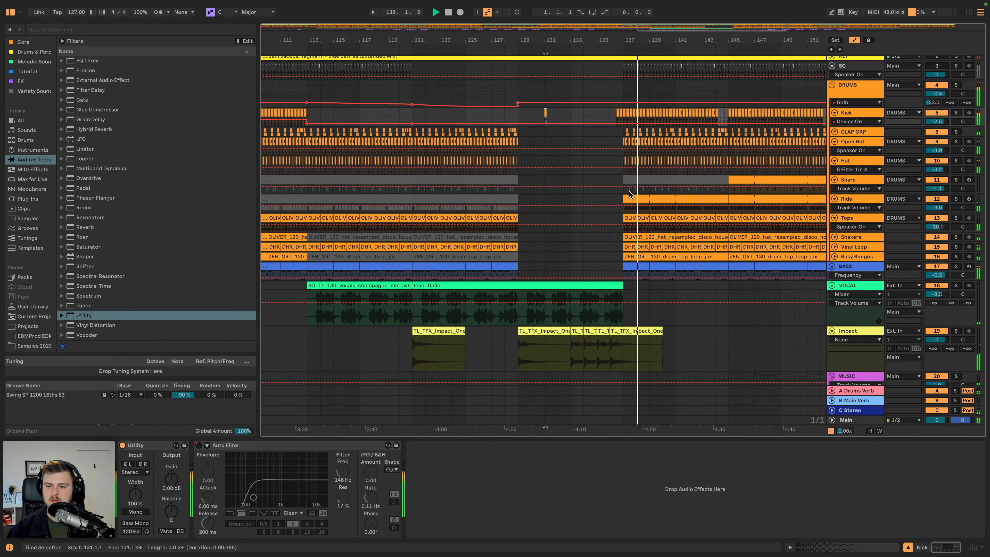
Stop playback and activate the muted Ride clips from bar 113 to bar 129.
{"action": "scroll", "coordinate": [607, 191], "scroll_direction": "left", "scroll_amount": 3}
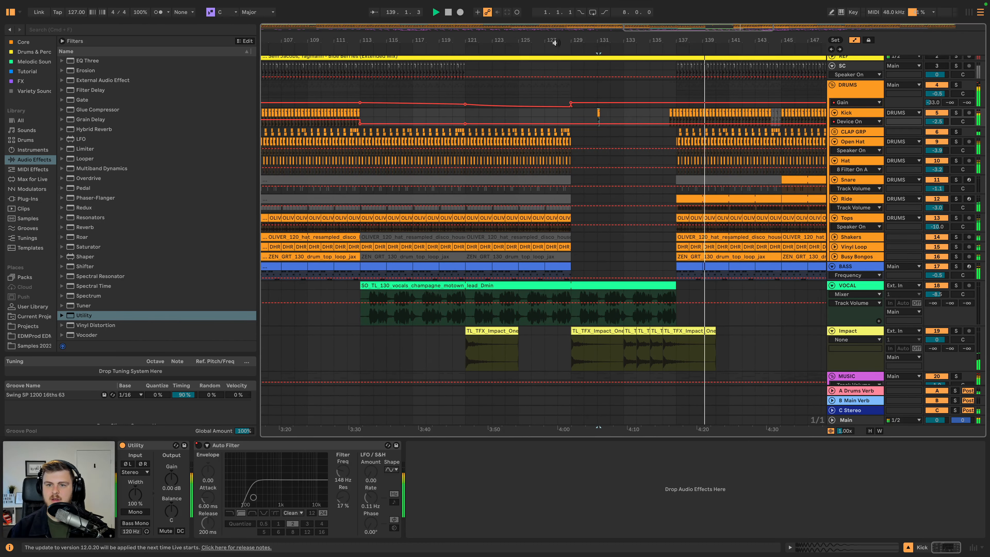
{"action": "left_click_drag", "start_coordinate": [555, 40], "coordinate": [632, 22]}
{"action": "scroll", "coordinate": [548, 211], "scroll_direction": "up", "scroll_amount": 1}
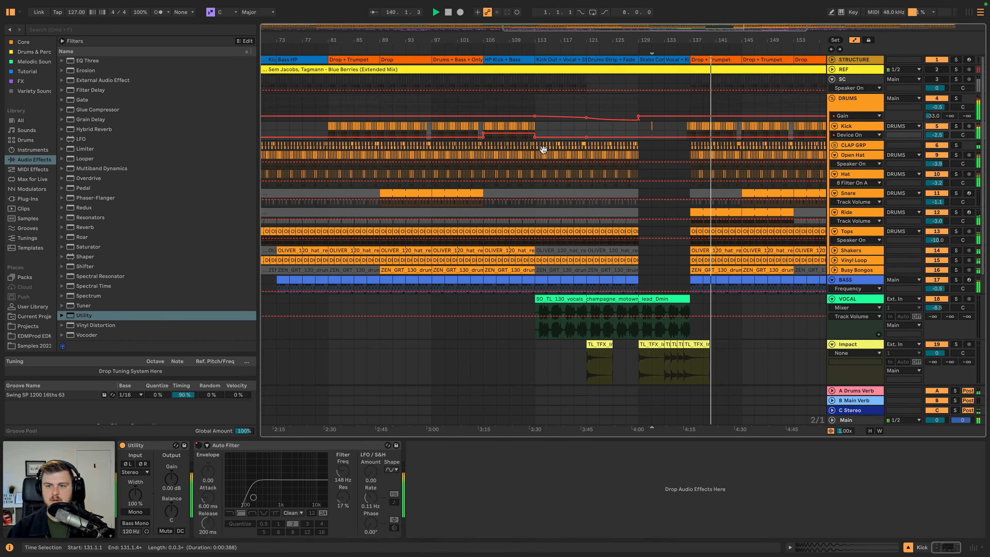
{"action": "key", "text": "space"}
{"action": "left_click", "coordinate": [549, 212]}
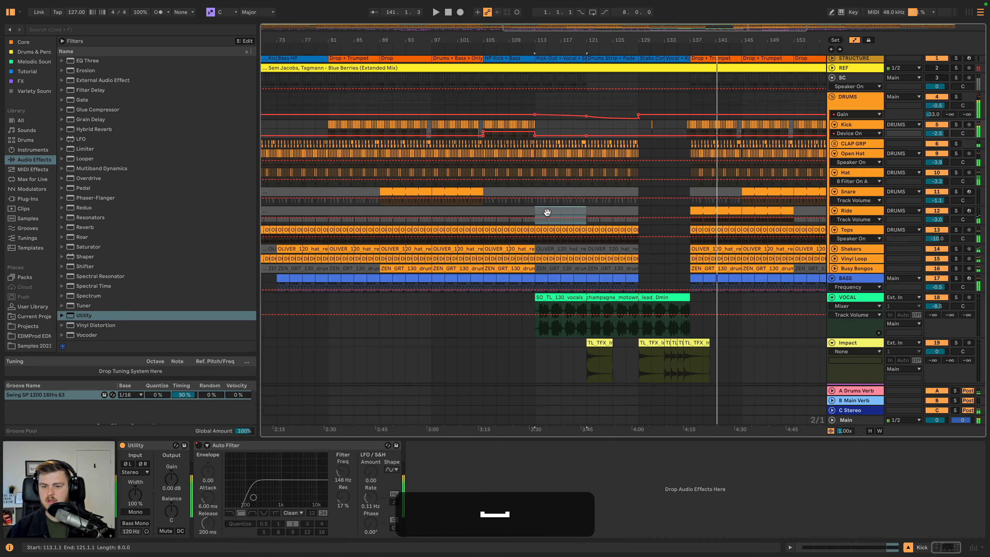
{"action": "key", "text": "0"}
{"action": "left_click", "coordinate": [594, 209]}
{"action": "key", "text": "0"}
Try activating the Ride clips in bars 105 to 113 and 97 to 105, playing from the start of each section.
{"action": "left_click", "coordinate": [489, 212]}
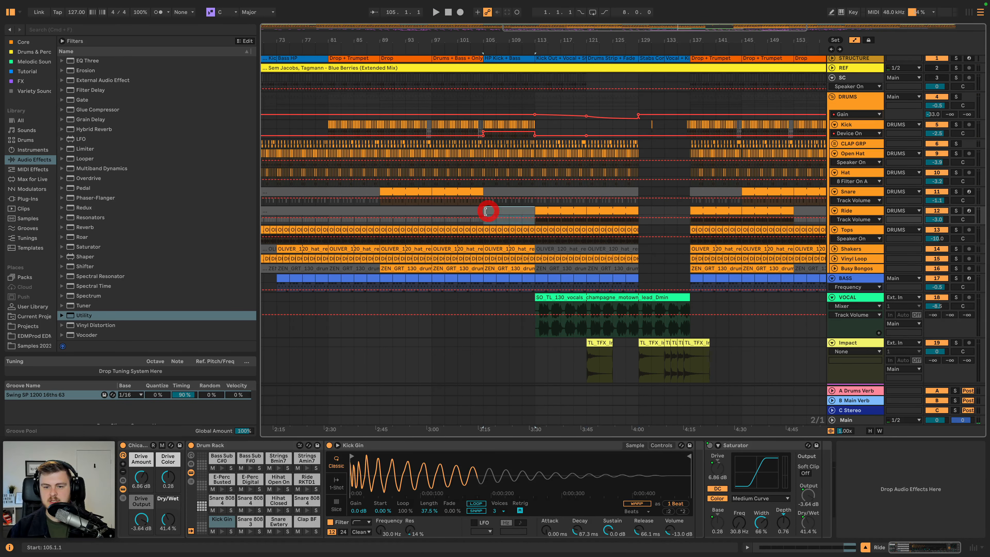
{"action": "key", "text": "0"}
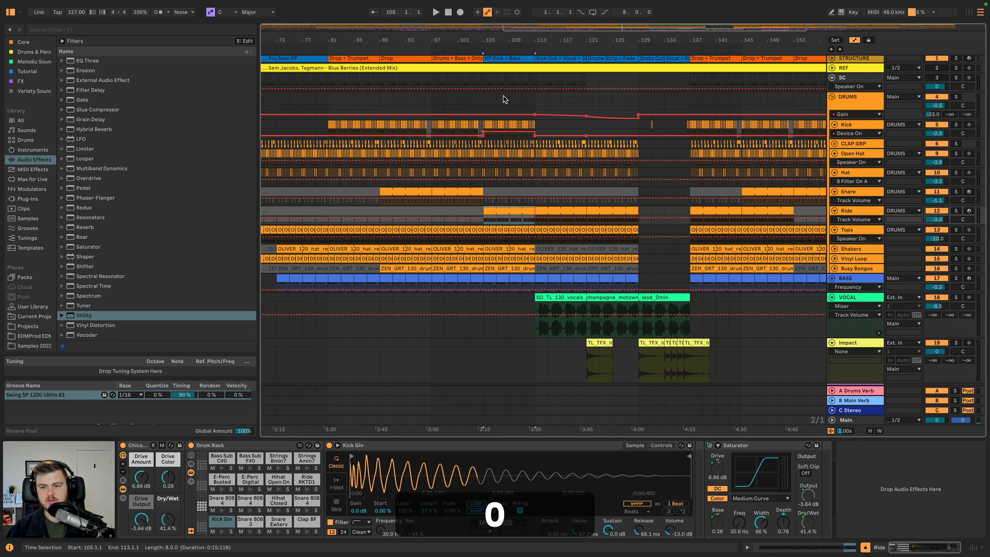
{"action": "left_click", "coordinate": [482, 49]}
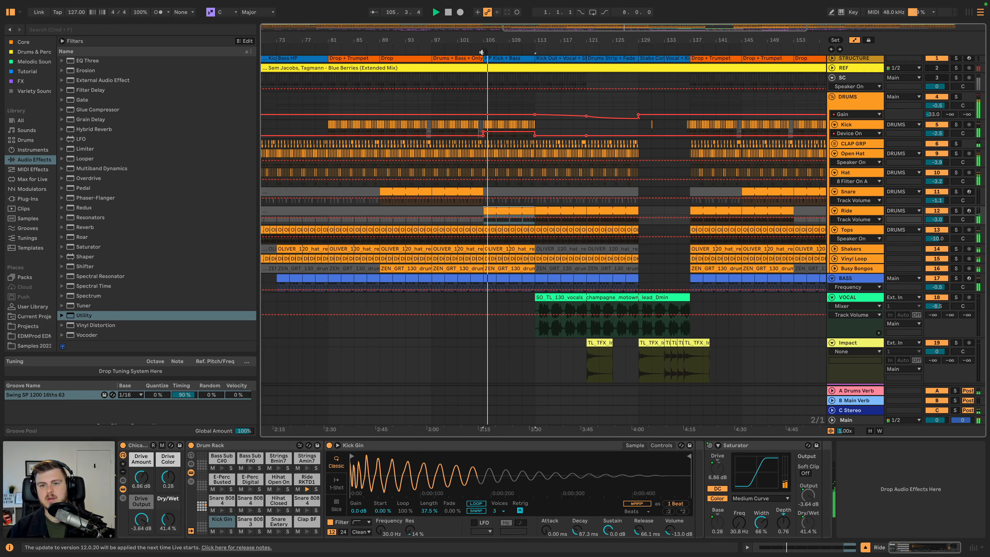
{"action": "left_click", "coordinate": [442, 212]}
{"action": "key", "text": "0"}
{"action": "left_click", "coordinate": [429, 46]}
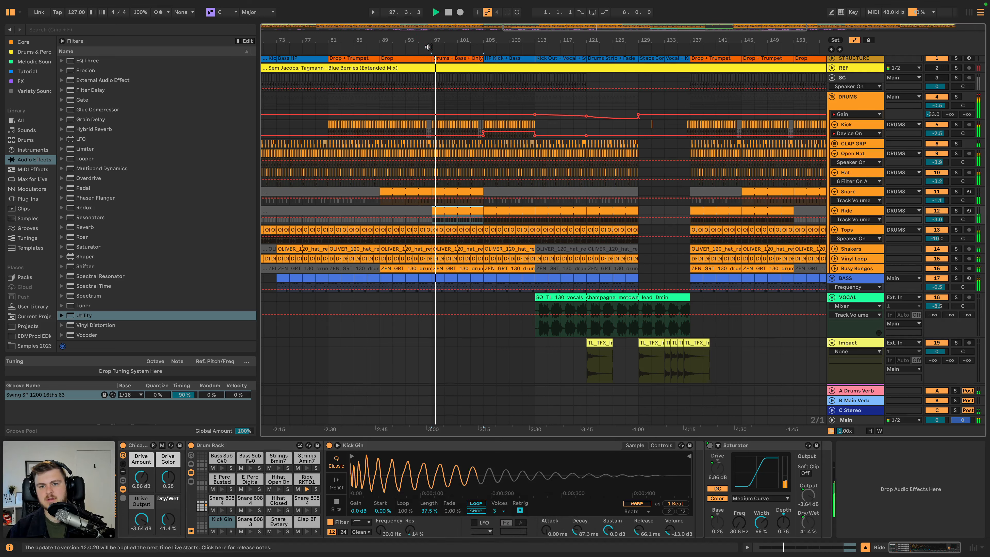
Deactivate the Ride clips from bar 97 to bar 113 again while playing into the sections at bars 105, 113 and 137.
{"action": "key", "text": "0"}
{"action": "left_click", "coordinate": [482, 46]}
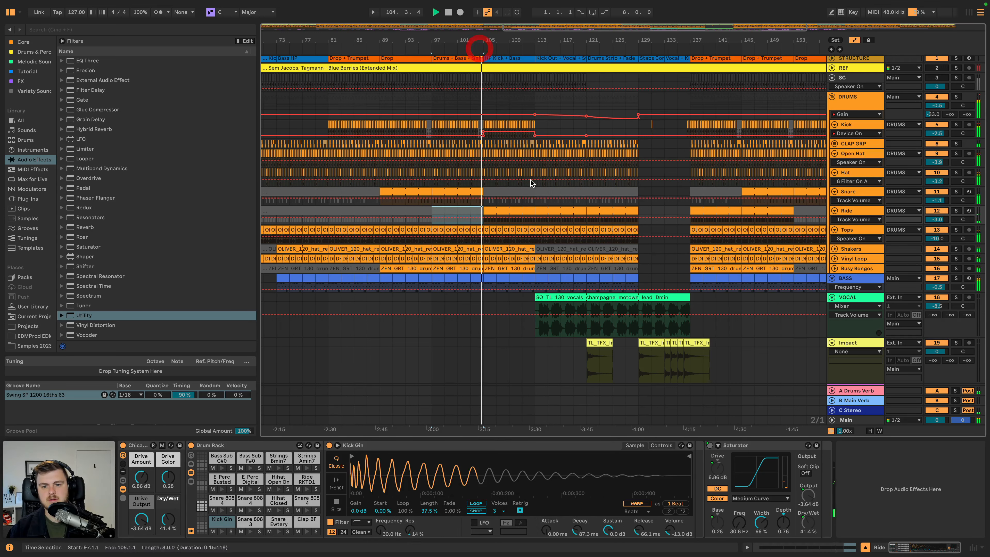
{"action": "left_click", "coordinate": [518, 211]}
{"action": "key", "text": "0"}
{"action": "left_click", "coordinate": [533, 46]}
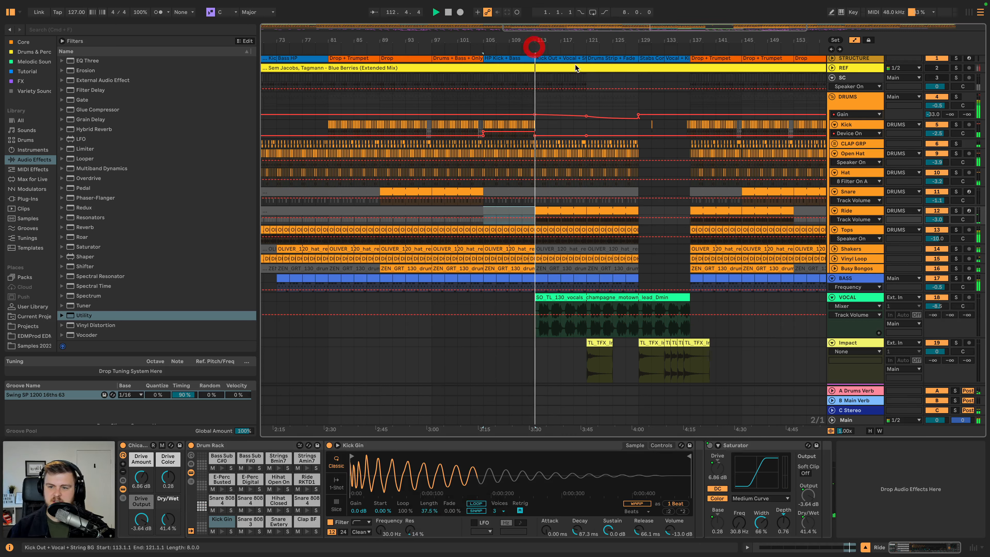
{"action": "left_click", "coordinate": [682, 47]}
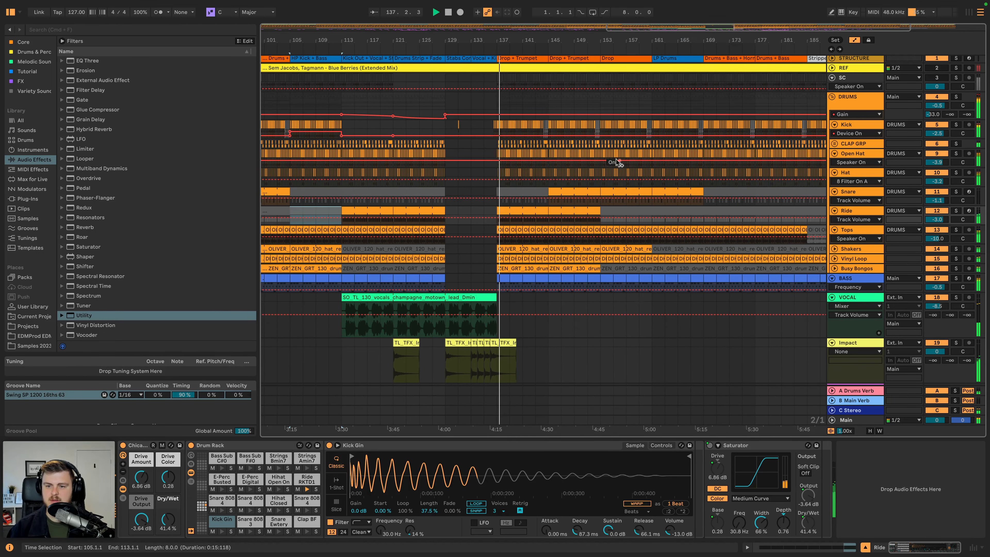
Activate the muted Sample Alt clip between bars 141 and 147 while playing through the Drop + Trumpet sections.
{"action": "scroll", "coordinate": [435, 195], "scroll_direction": "left", "scroll_amount": 5}
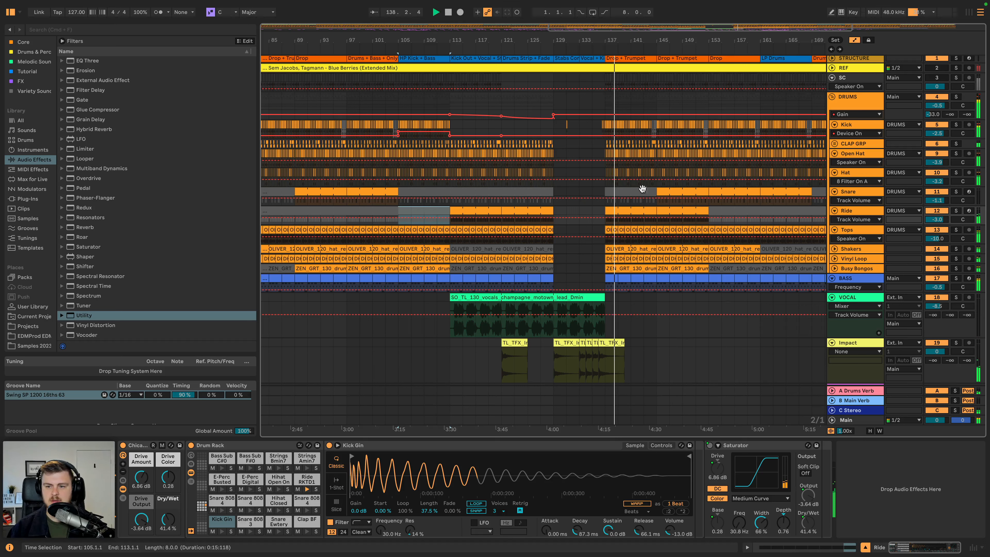
{"action": "scroll", "coordinate": [639, 192], "scroll_direction": "right", "scroll_amount": 2}
{"action": "scroll", "coordinate": [639, 192], "scroll_direction": "right", "scroll_amount": 5}
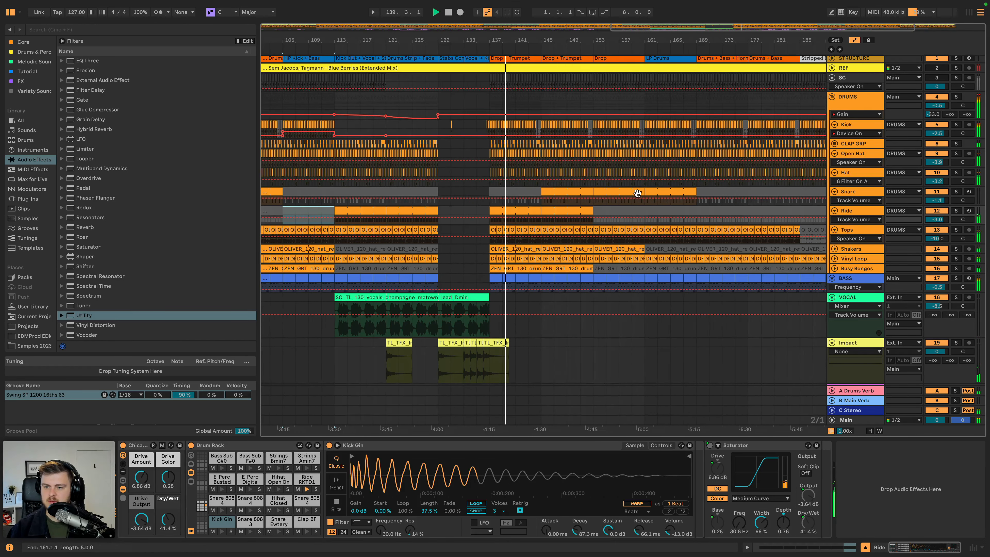
{"action": "scroll", "coordinate": [624, 194], "scroll_direction": "down", "scroll_amount": 5}
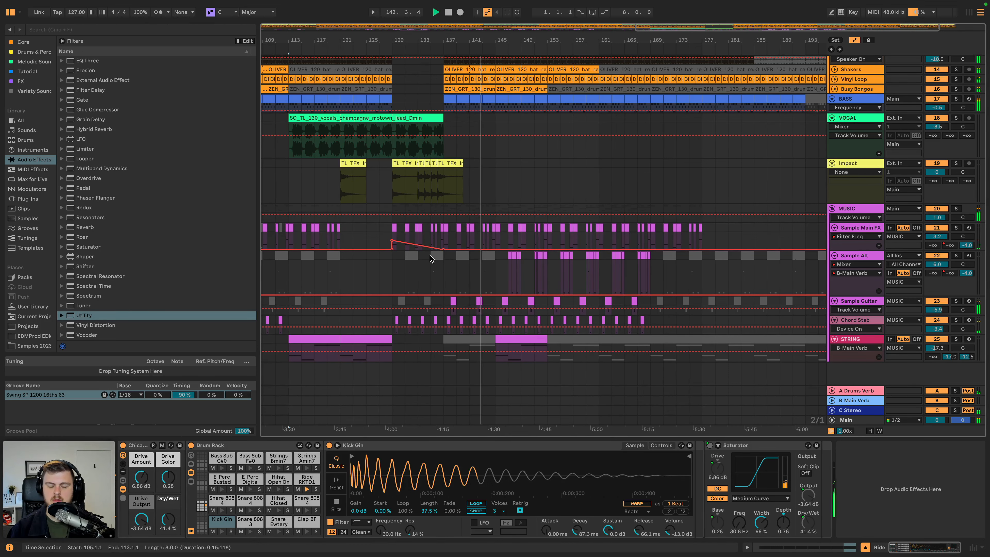
{"action": "scroll", "coordinate": [447, 261], "scroll_direction": "left", "scroll_amount": 3}
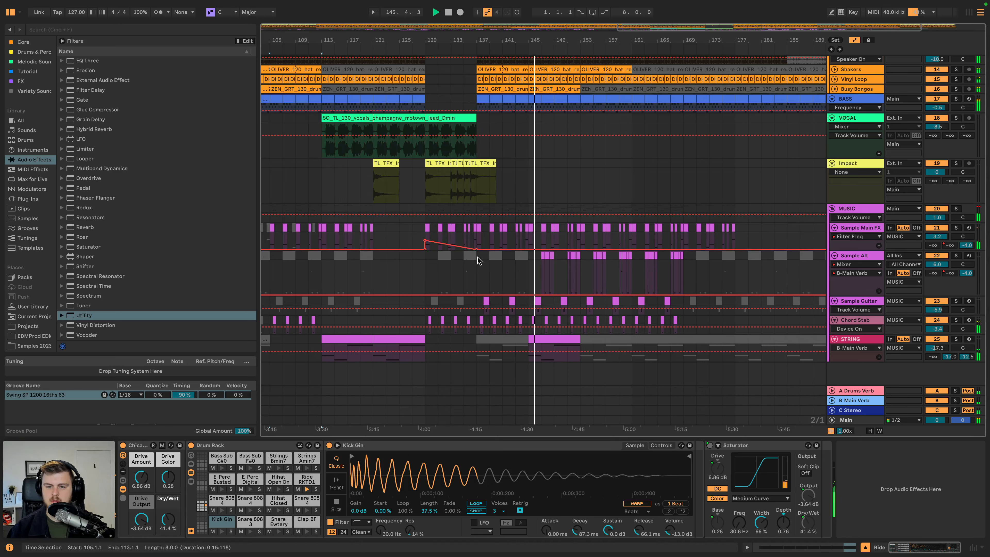
{"action": "left_click_drag", "start_coordinate": [512, 258], "coordinate": [539, 260]}
{"action": "key", "text": "0"}
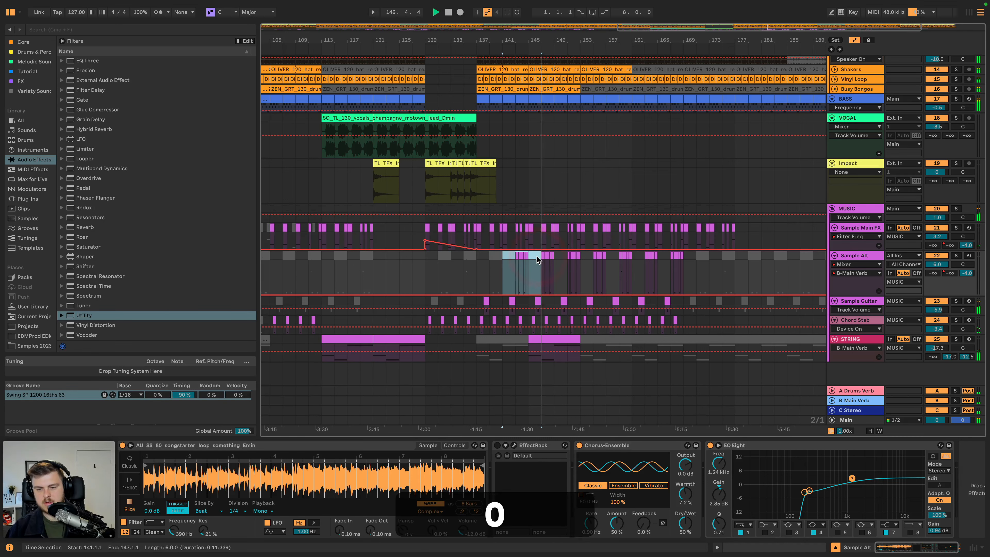
{"action": "key", "text": "space"}
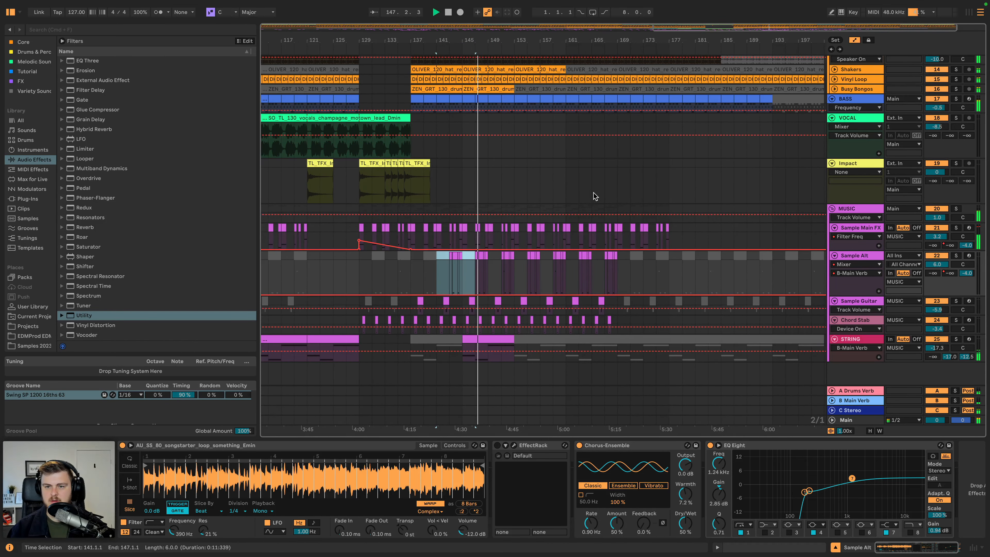
Reactivate the muted Kick hits from 144.2.1 up to bar 145 and play from there.
{"action": "scroll", "coordinate": [596, 194], "scroll_direction": "up", "scroll_amount": 10}
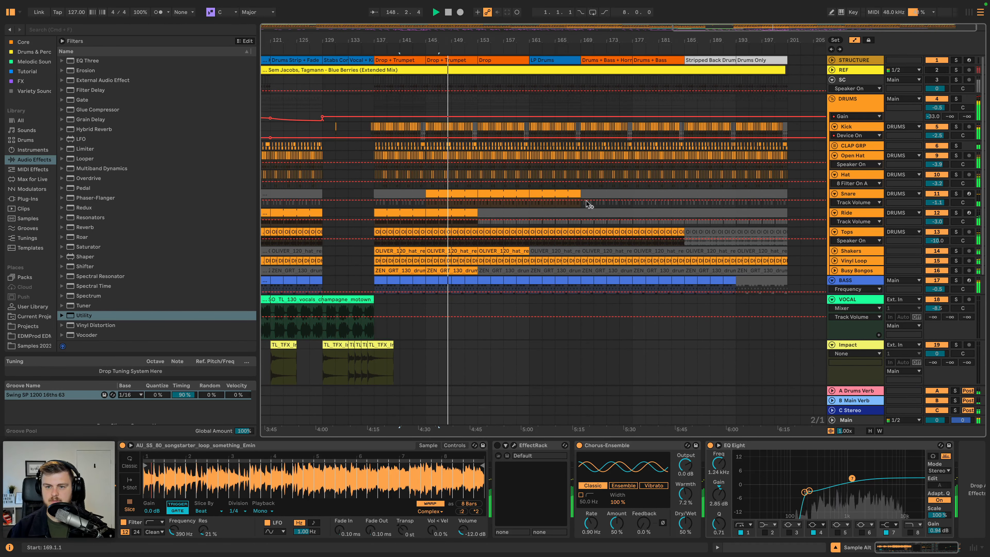
{"action": "left_click", "coordinate": [856, 102]}
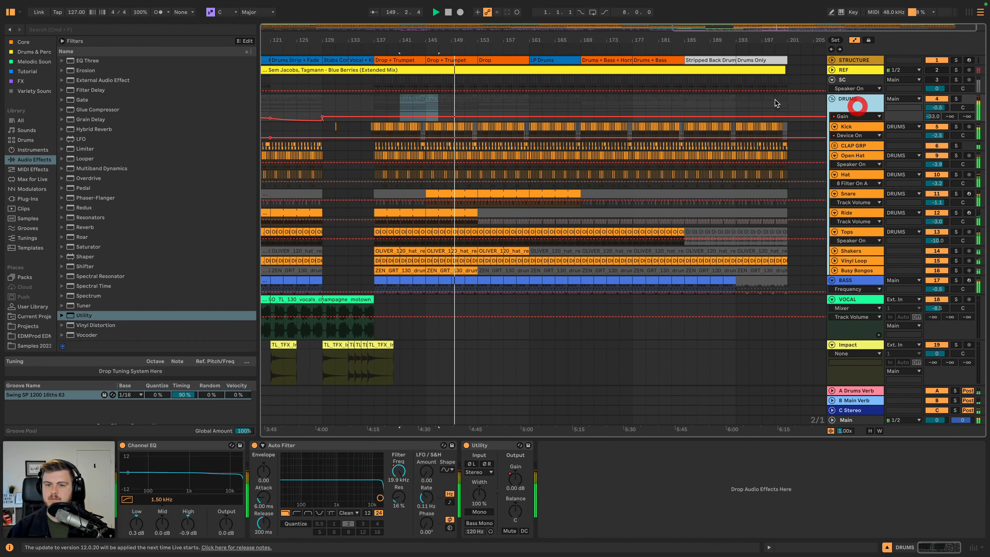
{"action": "left_click_drag", "start_coordinate": [418, 35], "coordinate": [420, 78]}
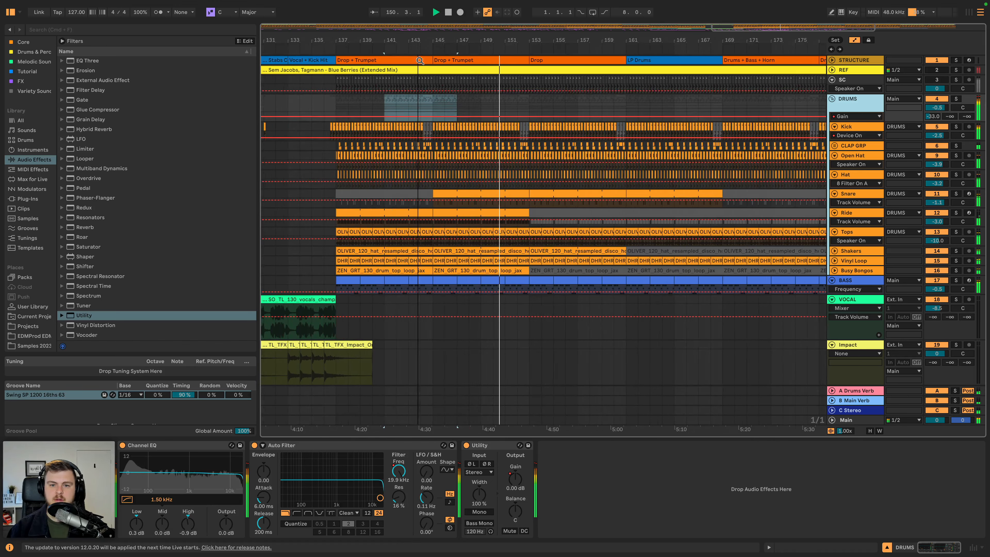
{"action": "left_click", "coordinate": [424, 126]}
{"action": "left_click_drag", "start_coordinate": [427, 127], "coordinate": [431, 126]}
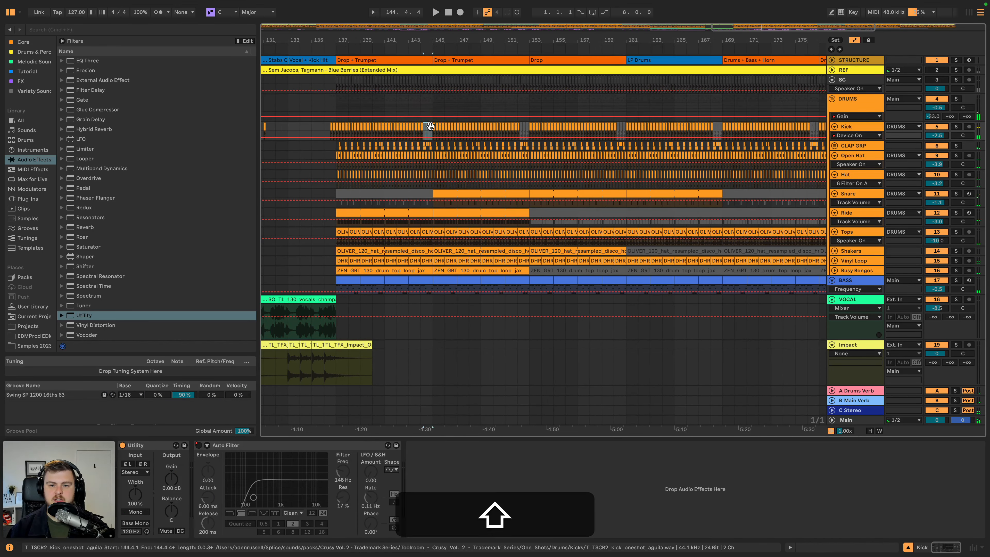
{"action": "key", "text": "space"}
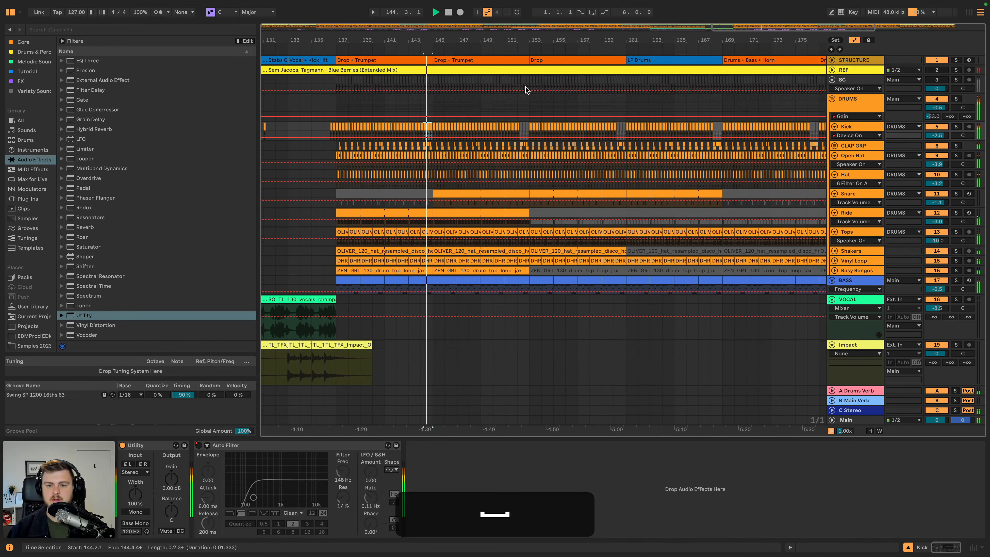
Automate the DRUMS Auto Filter frequency to drop to about 475 Hz at bar 161, where LP Drums starts.
{"action": "left_click", "coordinate": [619, 49]}
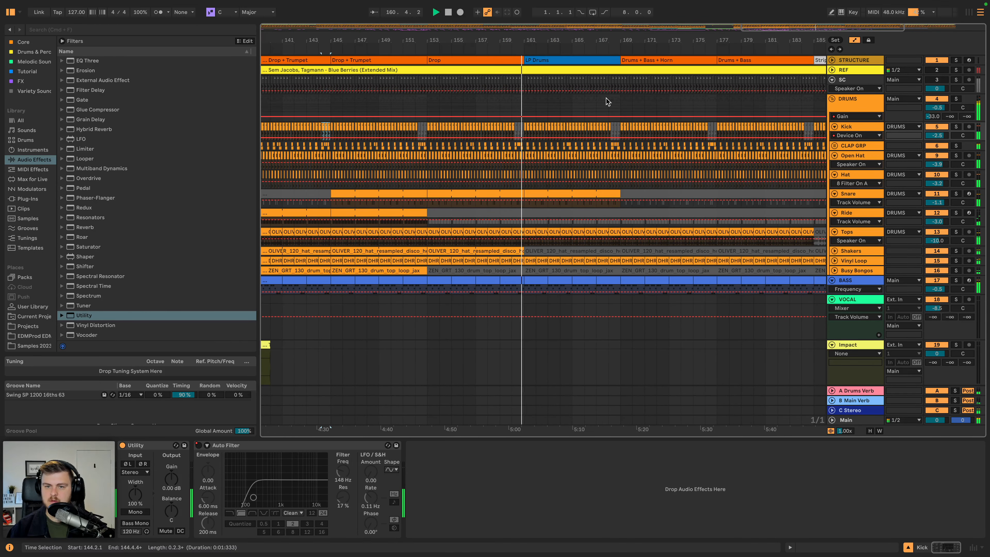
{"action": "key", "text": "Up"}
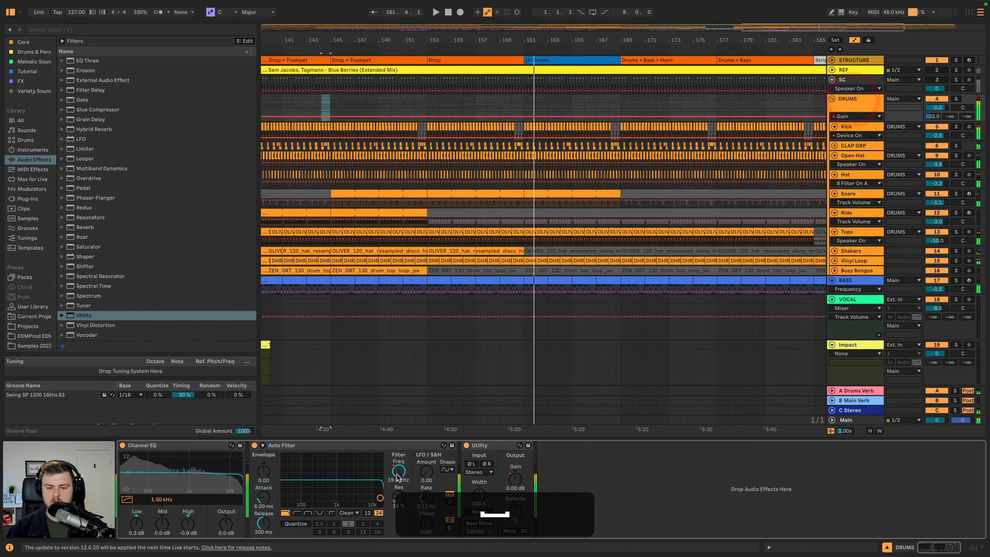
{"action": "left_click", "coordinate": [524, 112]}
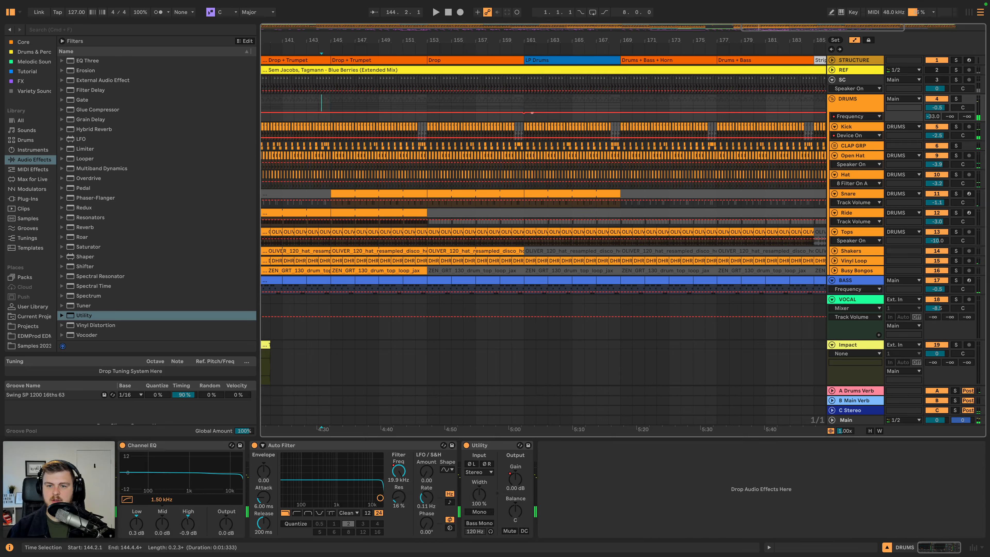
{"action": "left_click_drag", "start_coordinate": [524, 112], "coordinate": [524, 116]}
{"action": "key", "text": "space"}
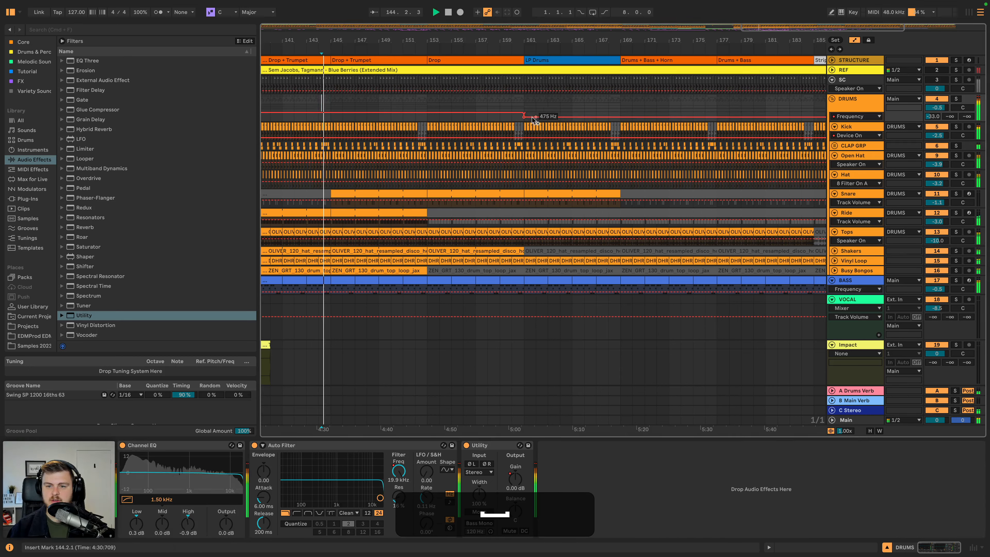
Play from just before bar 161 and shape a curved DRUMS filter frequency ramp back up to bar 169.
{"action": "left_click", "coordinate": [518, 51]}
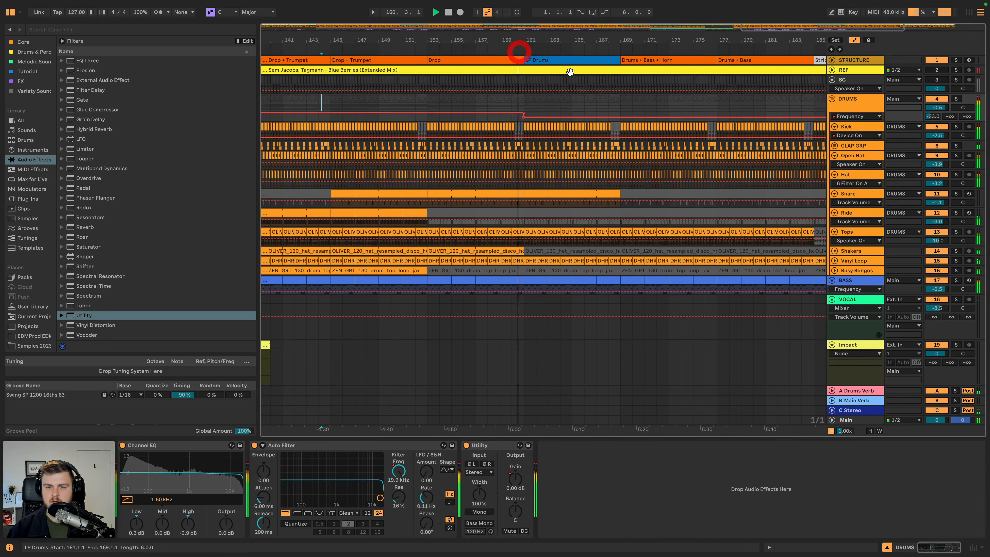
{"action": "left_click", "coordinate": [620, 113]}
{"action": "left_click_drag", "start_coordinate": [585, 114], "coordinate": [585, 119]}
Copy the VOCAL audio from bars 129 to 137 and paste it at bar 161 over the LP Drums section.
{"action": "scroll", "coordinate": [537, 227], "scroll_direction": "down", "scroll_amount": 5}
{"action": "scroll", "coordinate": [467, 176], "scroll_direction": "left", "scroll_amount": 5}
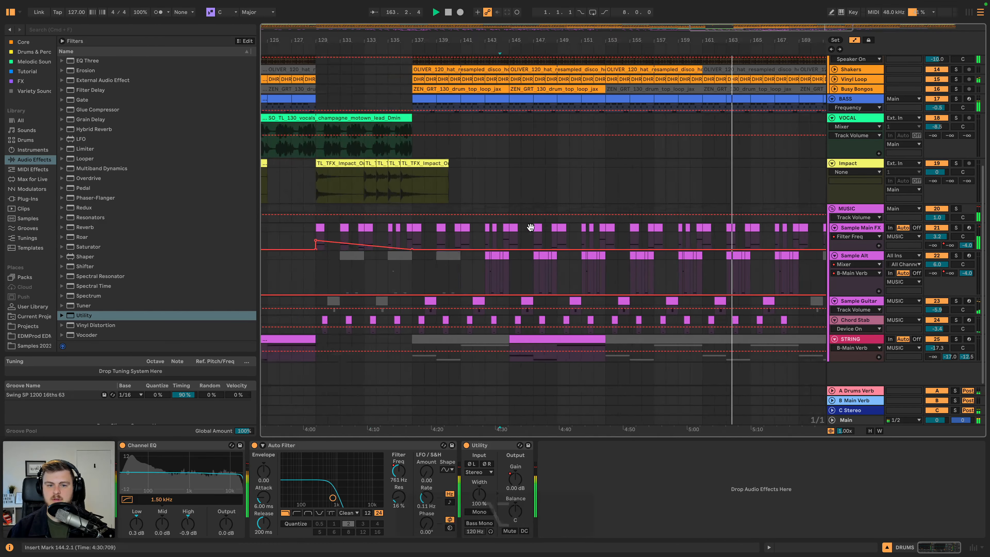
{"action": "left_click_drag", "start_coordinate": [366, 137], "coordinate": [463, 137]}
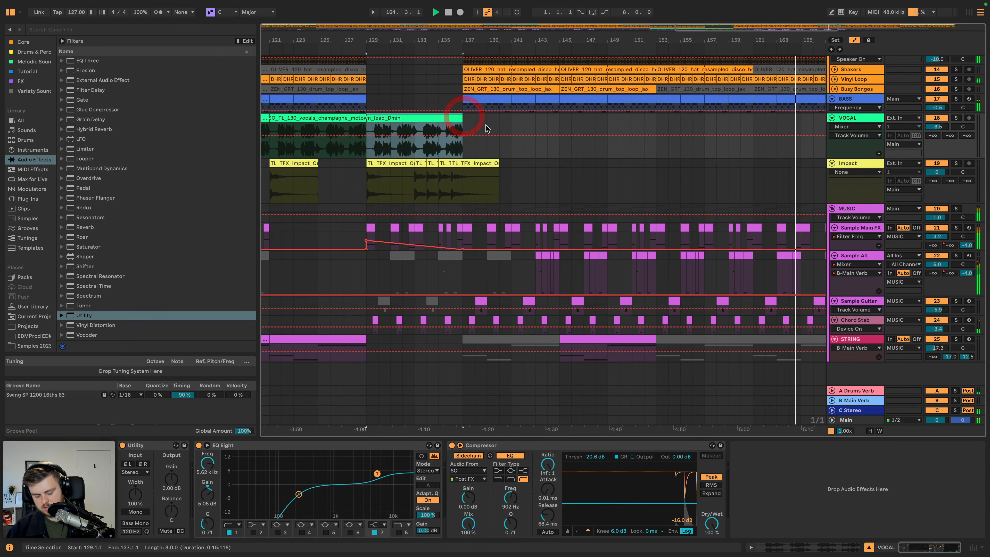
{"action": "key", "text": "super+c"}
{"action": "scroll", "coordinate": [681, 129], "scroll_direction": "right", "scroll_amount": 2}
{"action": "left_click", "coordinate": [688, 123]}
{"action": "key", "text": "super+v"}
{"action": "left_click", "coordinate": [687, 118]}
{"action": "scroll", "coordinate": [687, 119], "scroll_direction": "right", "scroll_amount": 4}
{"action": "key", "text": "space"}
{"action": "key", "text": "space"}
Deactivate the copied vocal from 163.3.1 to 165.3.1 and add a short fade-out to the phrase before it.
{"action": "left_click_drag", "start_coordinate": [589, 41], "coordinate": [583, 87]}
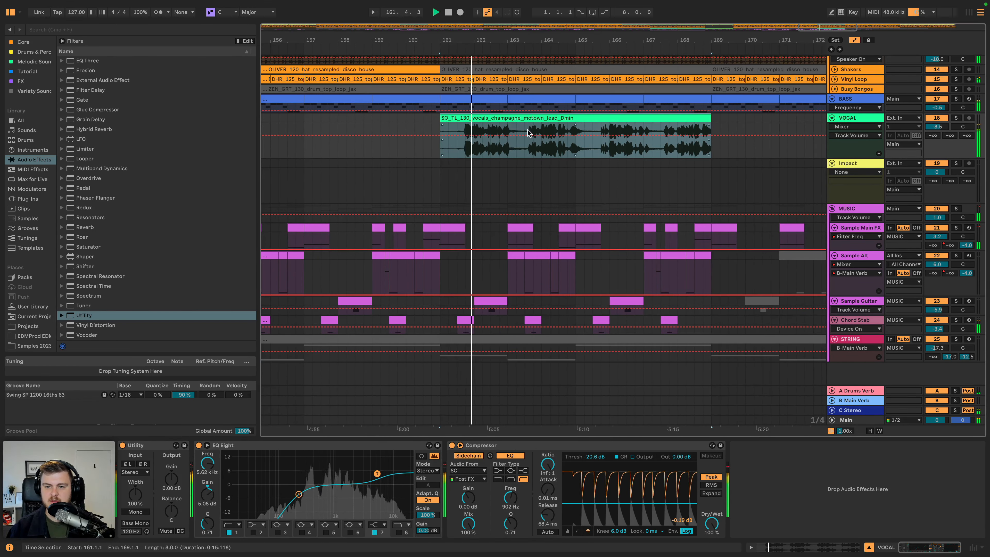
{"action": "left_click_drag", "start_coordinate": [527, 127], "coordinate": [592, 121]}
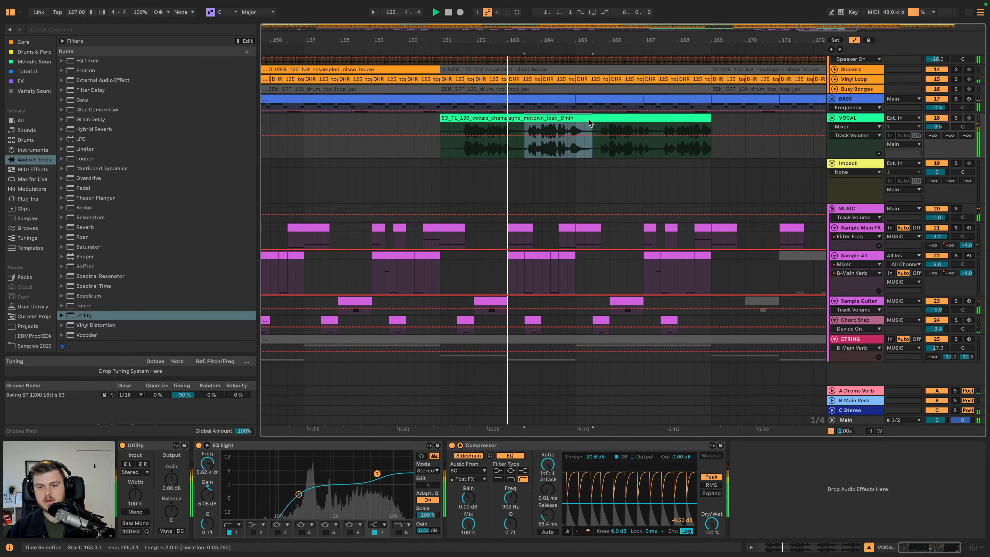
{"action": "key", "text": "0"}
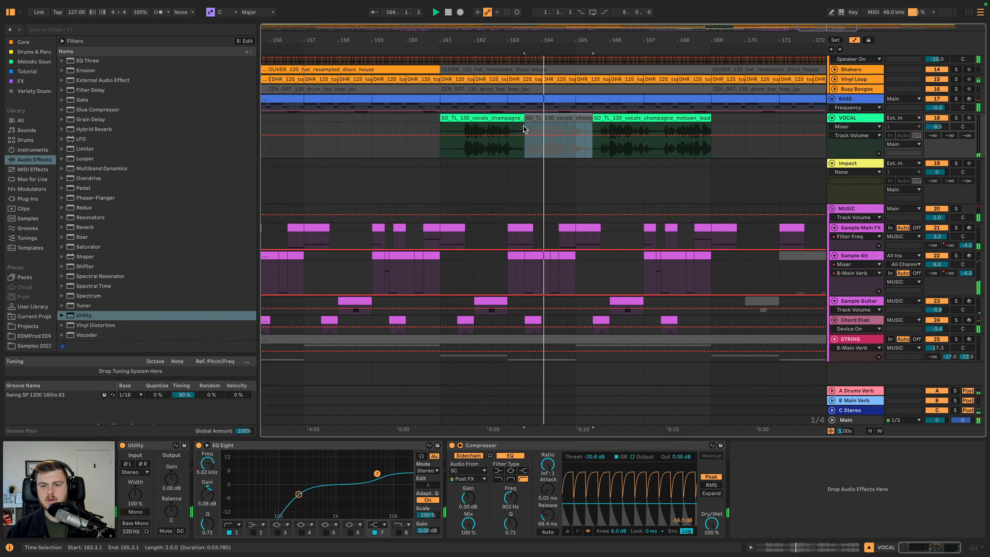
{"action": "key", "text": "f"}
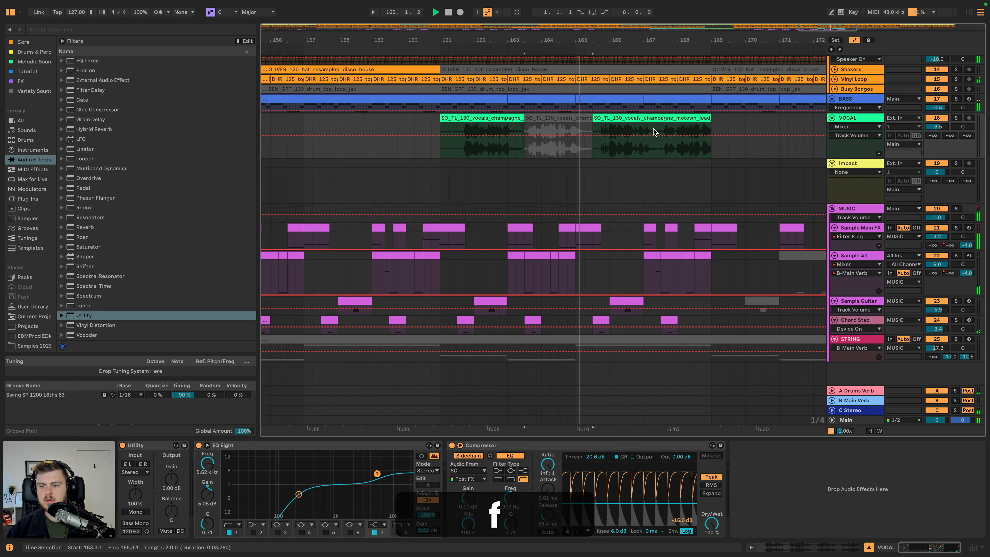
Deactivate the vocal from 167.3.1 to 169.1.1 and add a short fade-out to the phrase ending at 167.3.1.
{"action": "left_click_drag", "start_coordinate": [652, 129], "coordinate": [709, 125]}
{"action": "key", "text": "0"}
{"action": "key", "text": "d"}
{"action": "left_click_drag", "start_coordinate": [649, 119], "coordinate": [661, 120]}
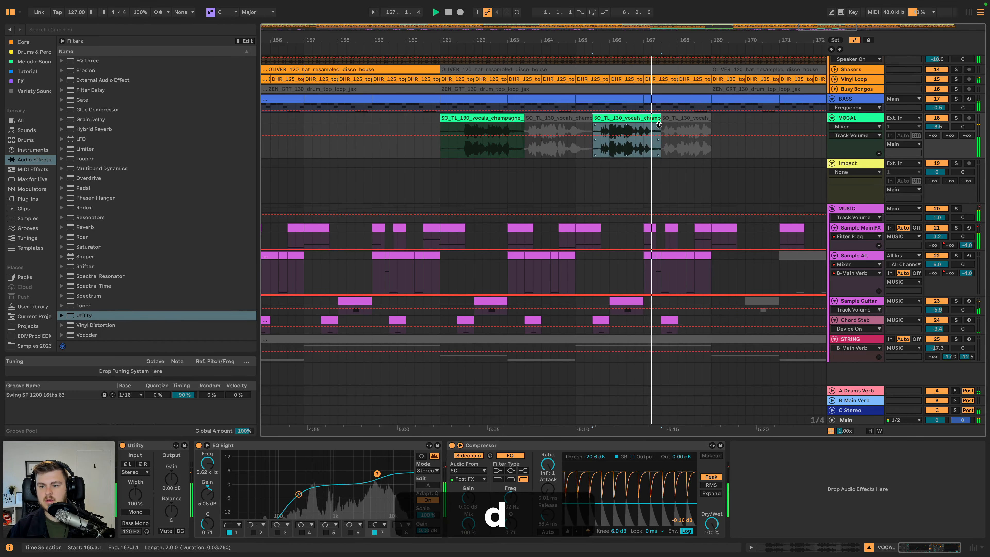
{"action": "scroll", "coordinate": [674, 126], "scroll_direction": "up", "scroll_amount": 5}
{"action": "key", "text": "f"}
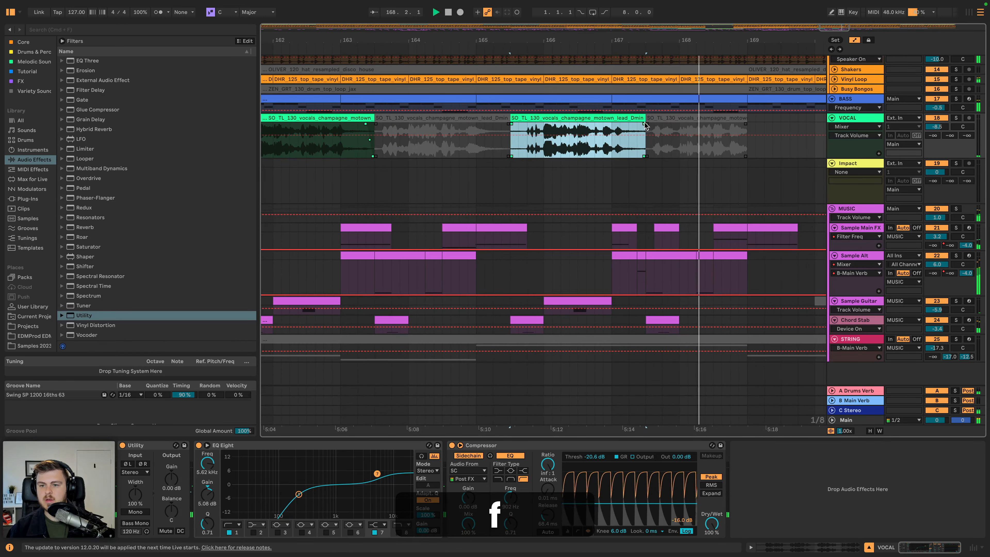
{"action": "left_click_drag", "start_coordinate": [644, 124], "coordinate": [635, 123]}
Reactivate the muted Kick hits from 176.2.1 up to bar 177, before the Drums + Bass section.
{"action": "scroll", "coordinate": [670, 163], "scroll_direction": "down", "scroll_amount": 10}
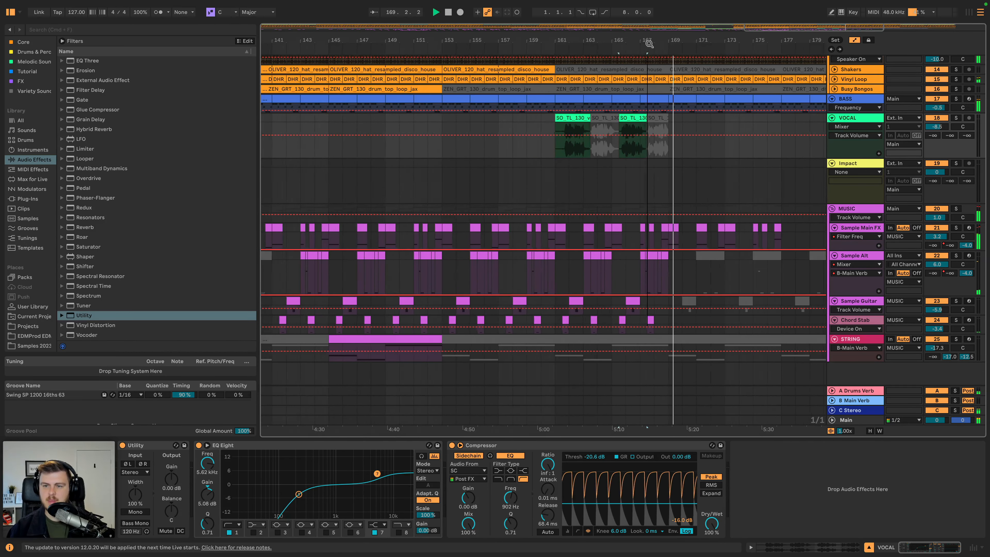
{"action": "scroll", "coordinate": [678, 171], "scroll_direction": "up", "scroll_amount": 10}
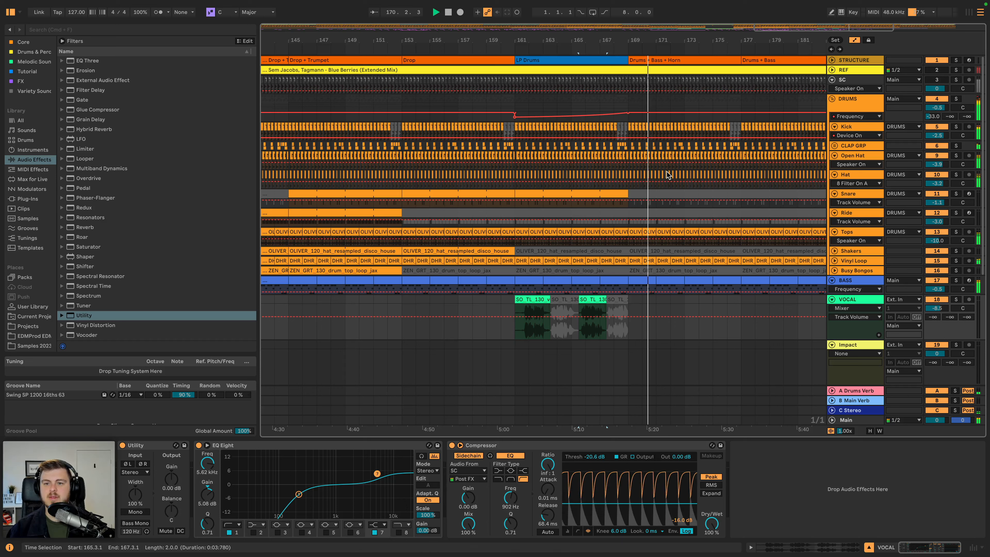
{"action": "left_click", "coordinate": [624, 127]}
{"action": "left_click", "coordinate": [631, 125], "text": "shift"}
{"action": "key", "text": "0"}
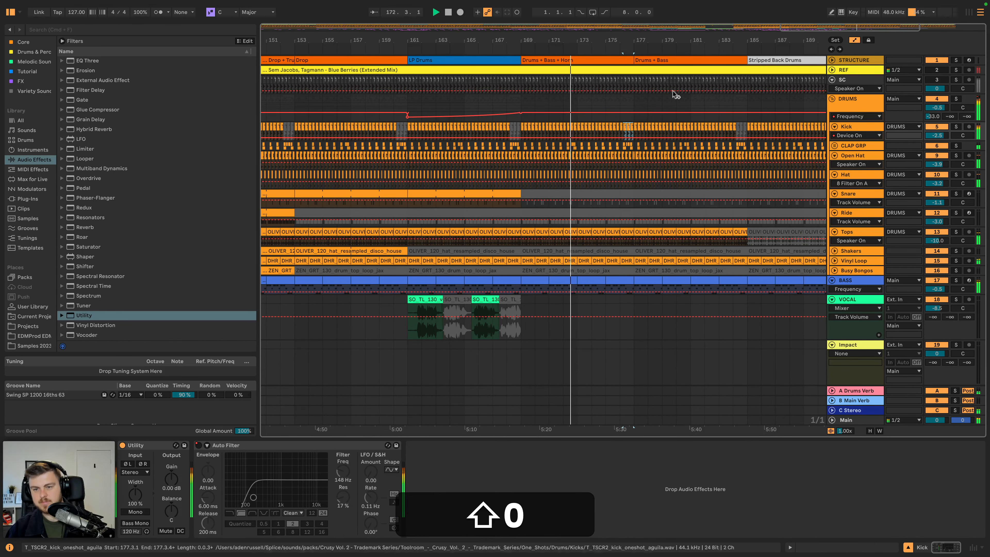
Review the arrangement's closing sections during playback, stop at bar 179, and look over the drum and music tracks.
{"action": "left_click_drag", "start_coordinate": [643, 43], "coordinate": [607, 33]}
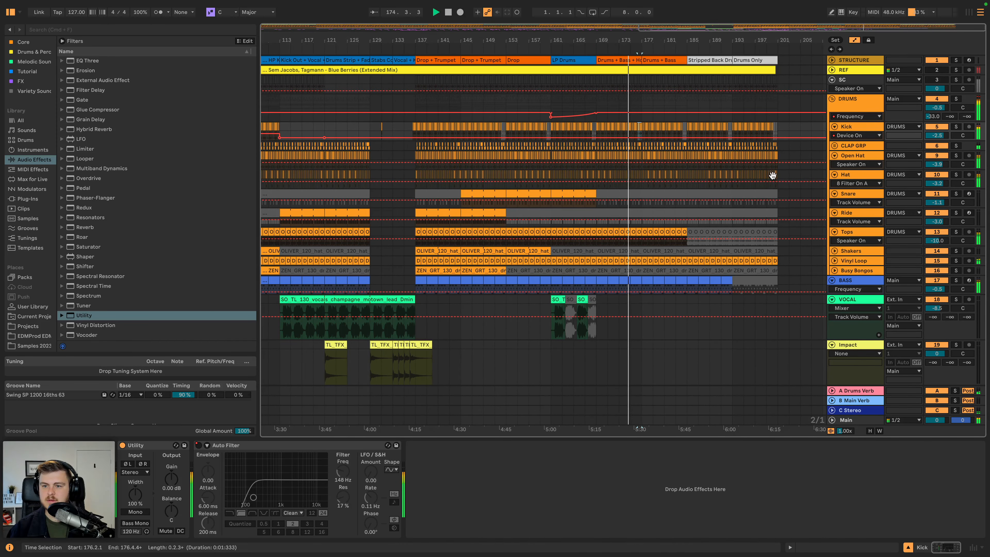
{"action": "left_click_drag", "start_coordinate": [747, 42], "coordinate": [718, 49]}
{"action": "scroll", "coordinate": [767, 200], "scroll_direction": "down", "scroll_amount": 6}
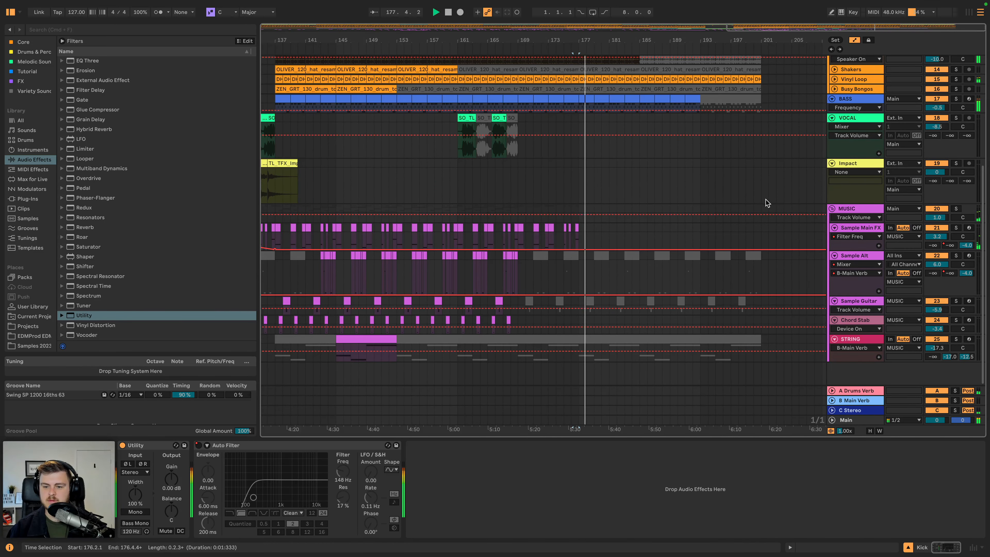
{"action": "left_click_drag", "start_coordinate": [612, 40], "coordinate": [613, 20]}
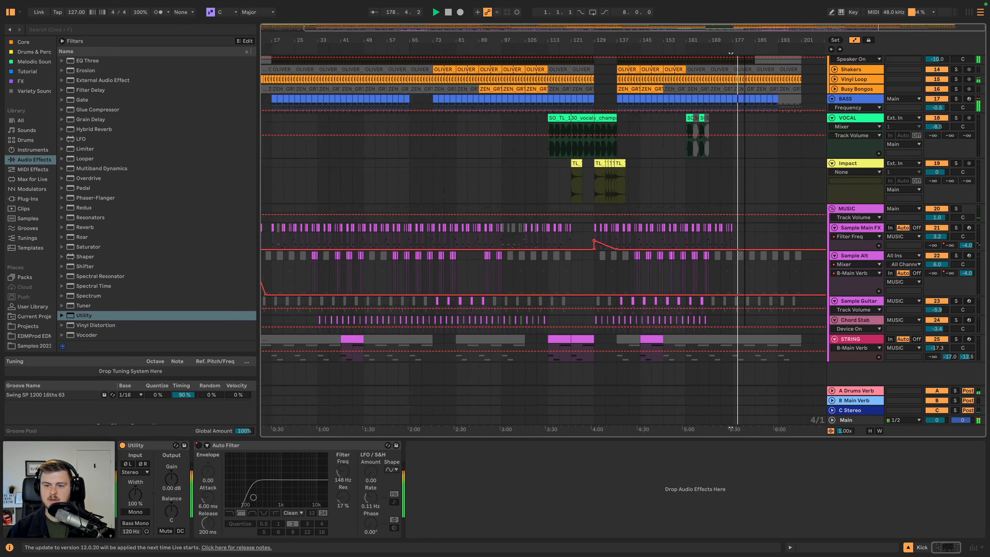
{"action": "key", "text": "space"}
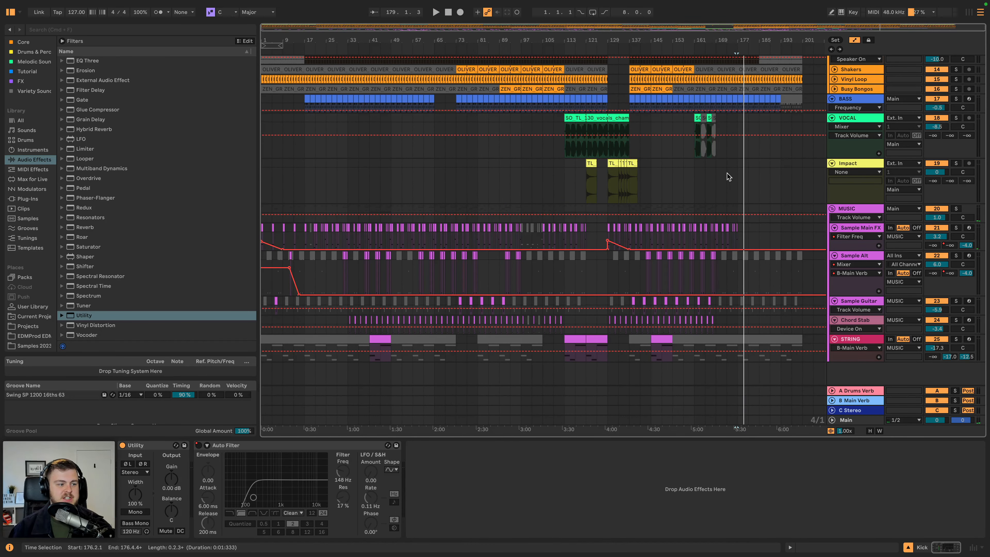
{"action": "scroll", "coordinate": [728, 177], "scroll_direction": "up", "scroll_amount": 10}
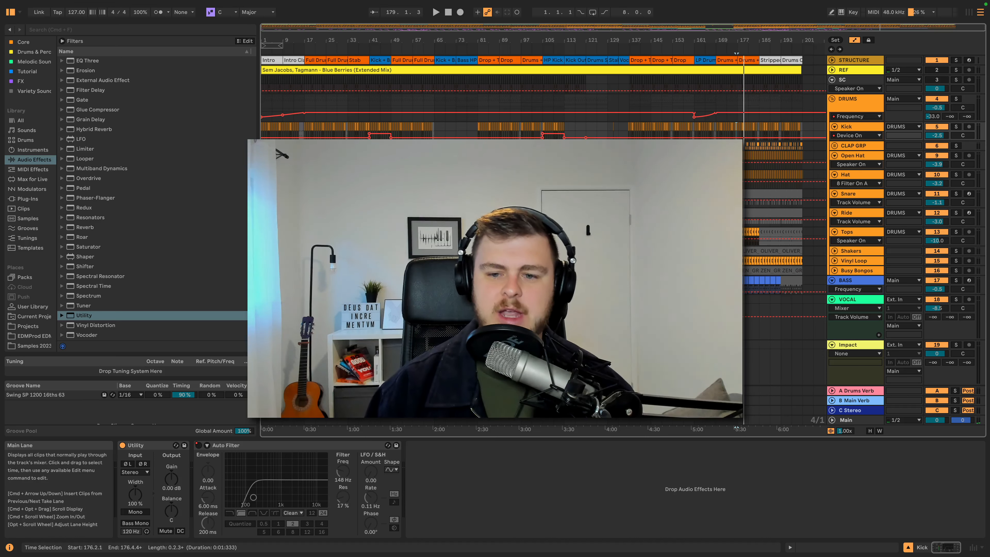
{"action": "scroll", "coordinate": [620, 218], "scroll_direction": "down", "scroll_amount": 8}
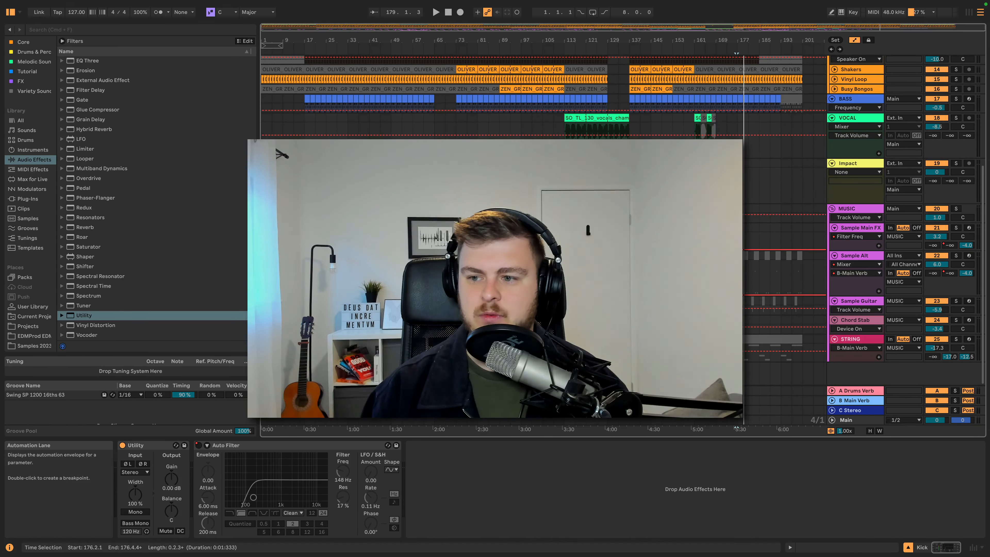